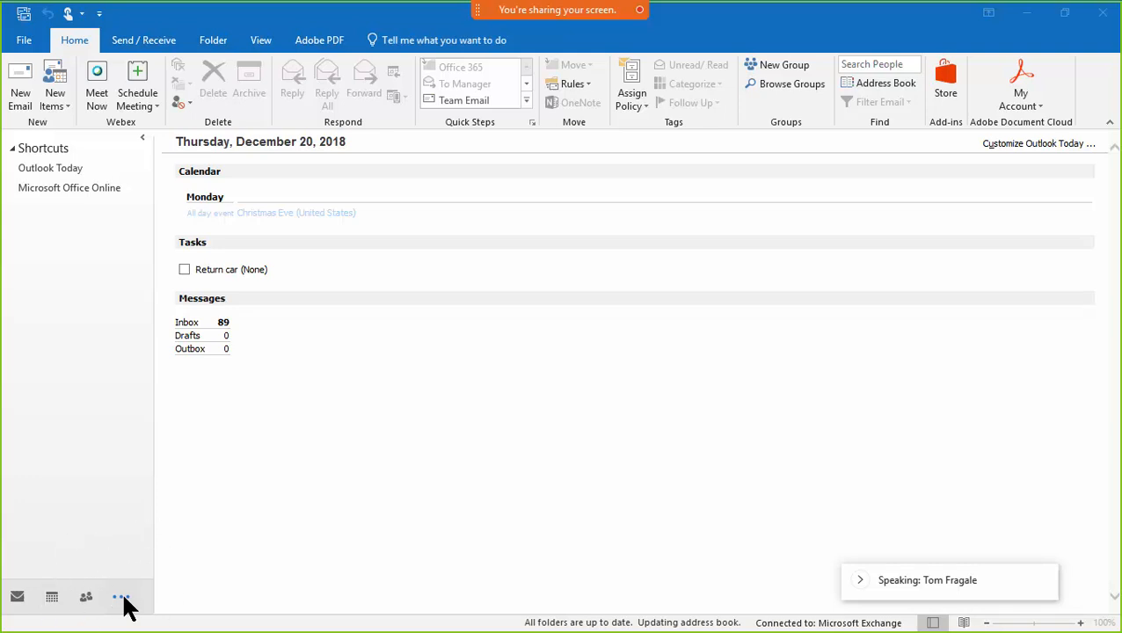
Step: Show Outlook Today from the shortcuts and open its customization settings, checking the startup option
left_click(121, 600)
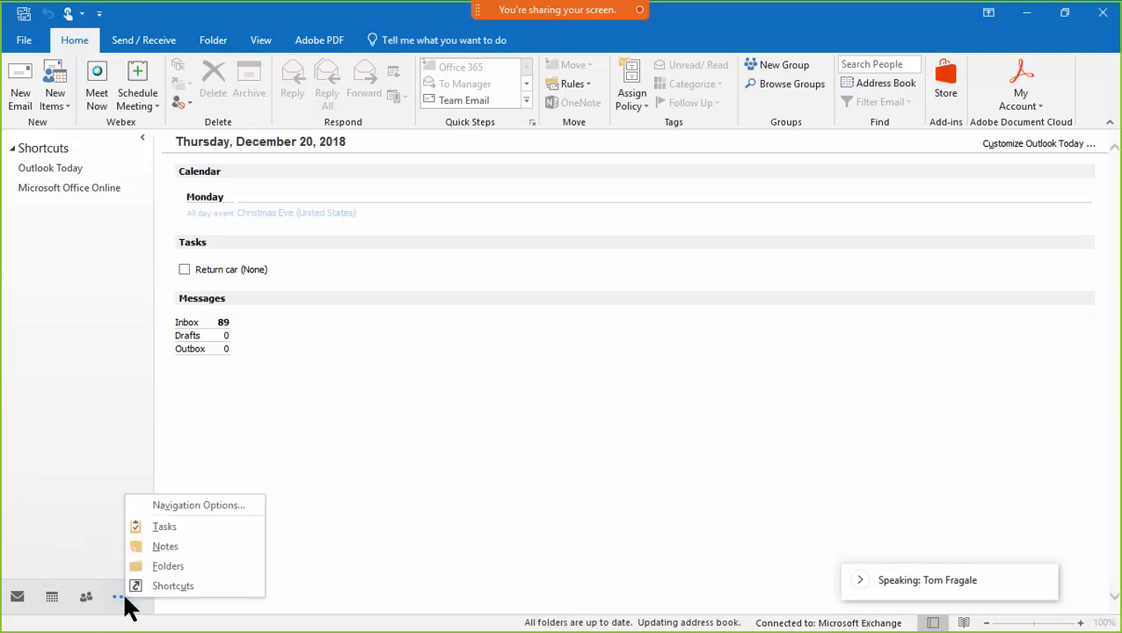
left_click(197, 589)
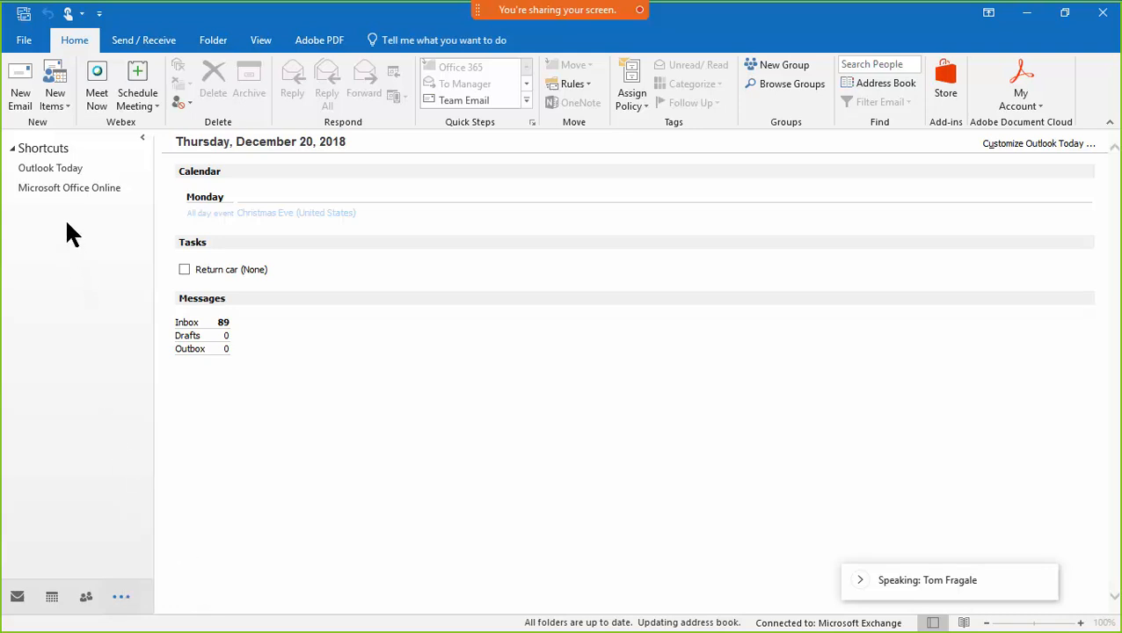
left_click(56, 167)
left_click(1049, 148)
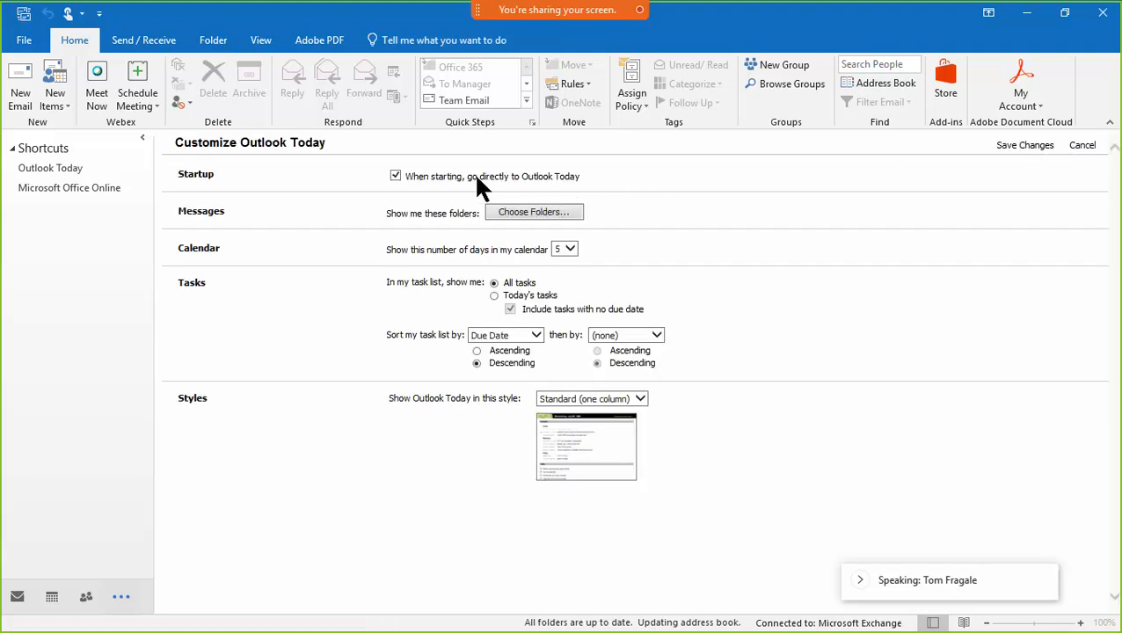
key("ctrl")
key("ctrl")
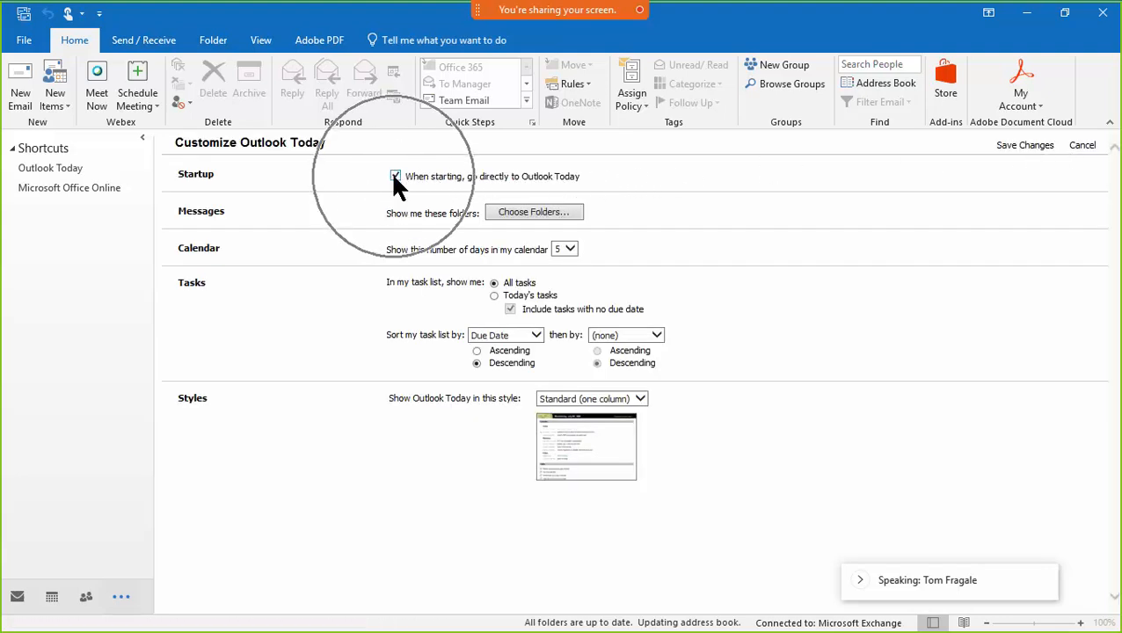
key("ctrl")
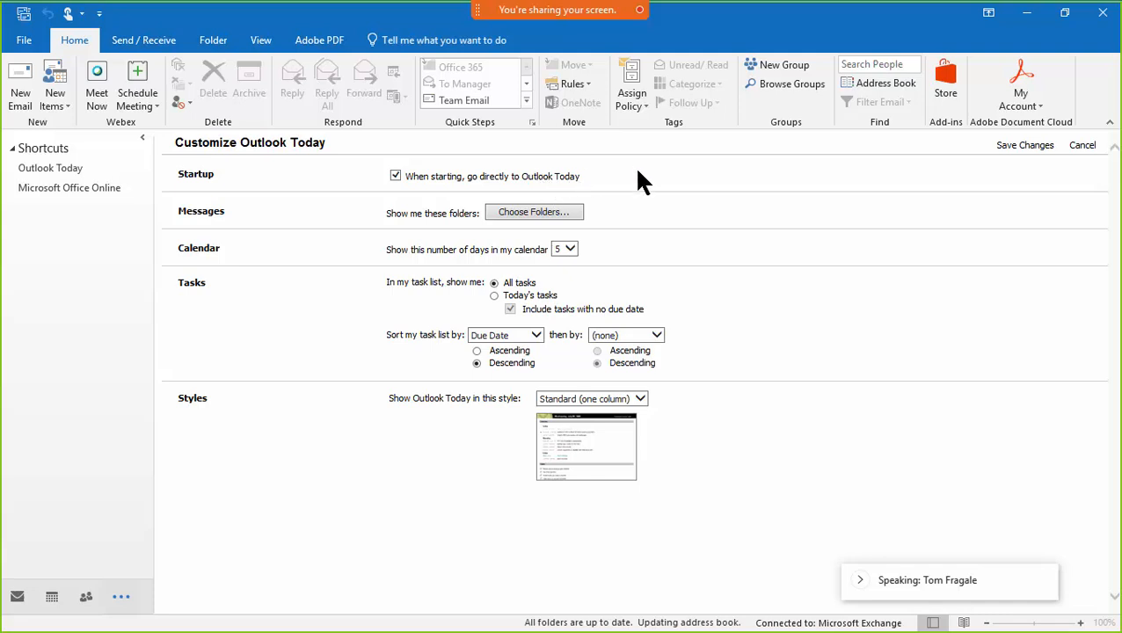
Step: Review the message folder, calendar day and style choices, keeping 5 days and Standard (one column), and save the Outlook Today settings
left_click(545, 214)
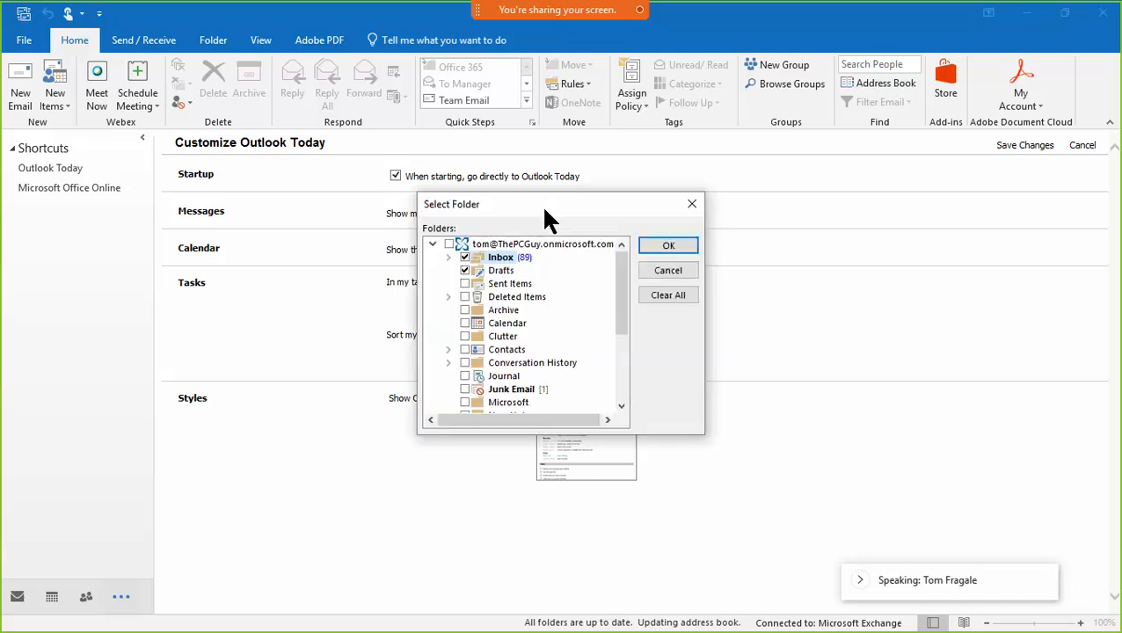
left_click(691, 204)
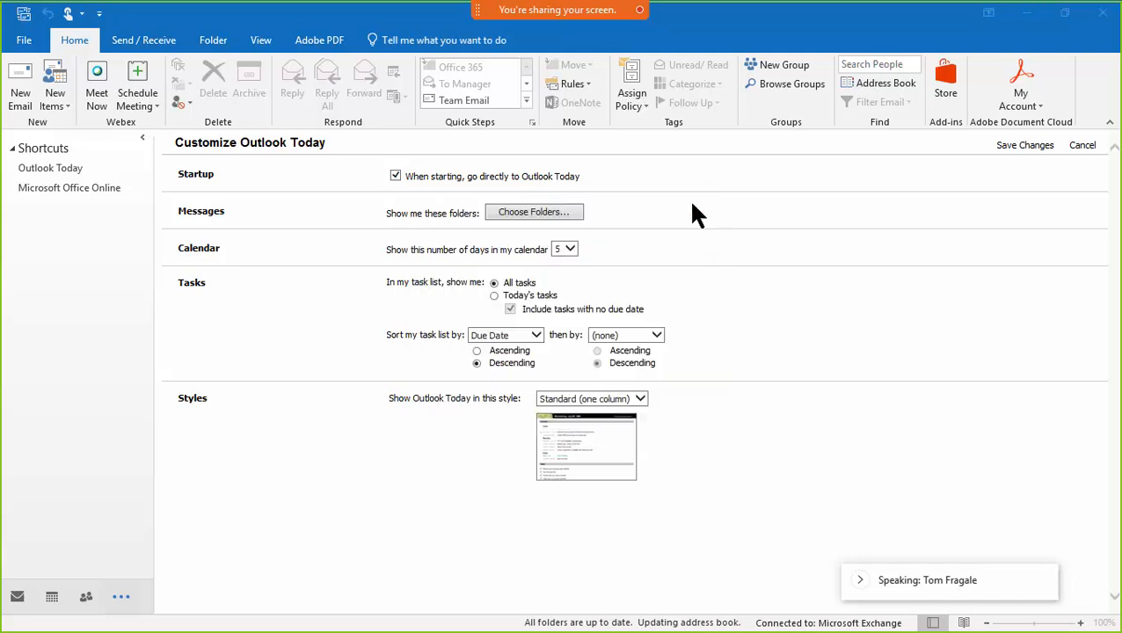
left_click(570, 247)
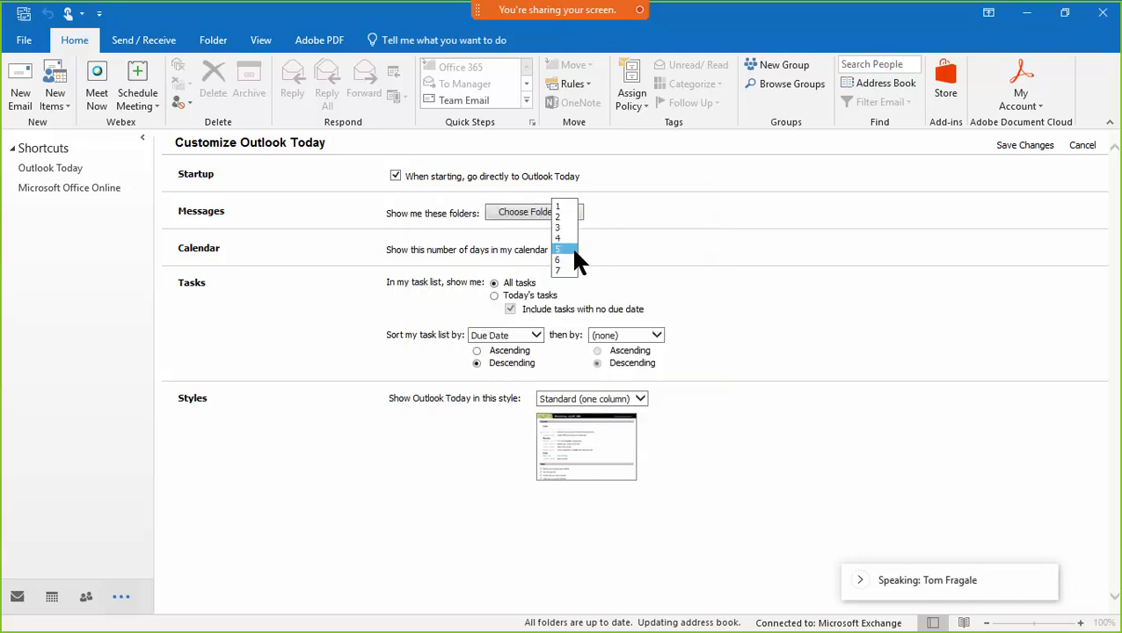
left_click(570, 247)
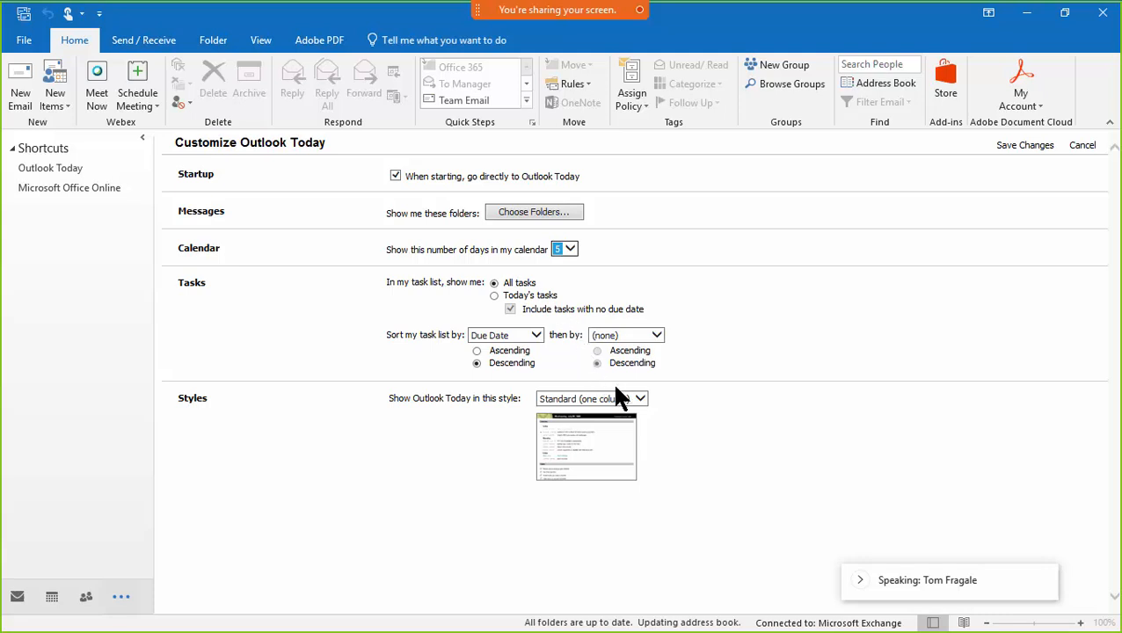
left_click(638, 400)
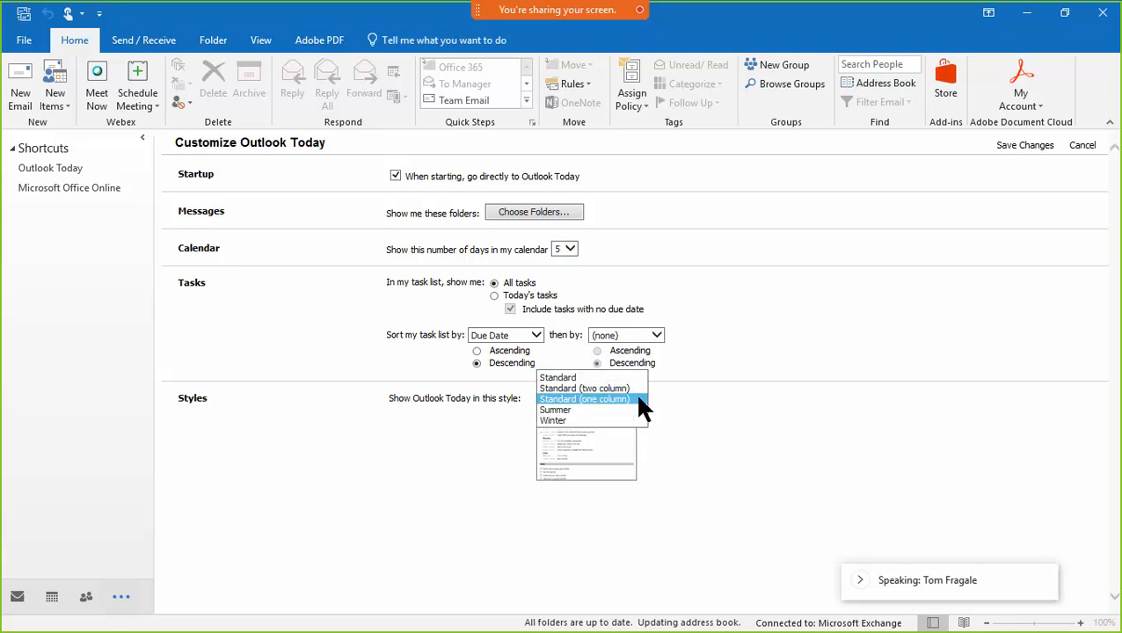
left_click(733, 409)
left_click(733, 408)
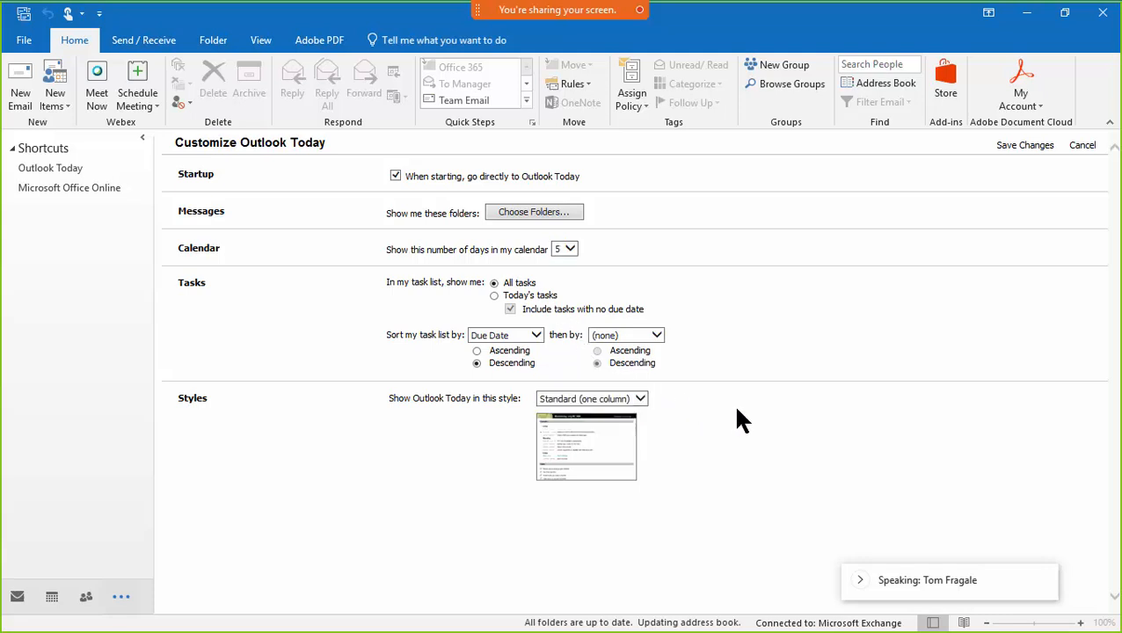
left_click(1025, 146)
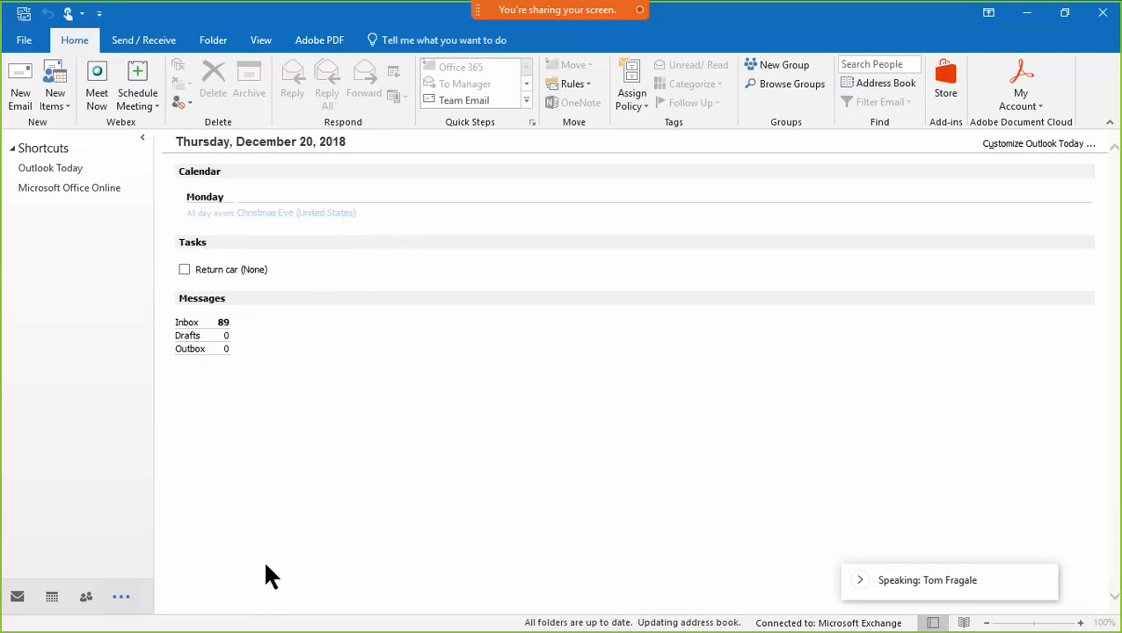
Step: Open the mail Inbox and sort its messages by sender in descending order
left_click(18, 597)
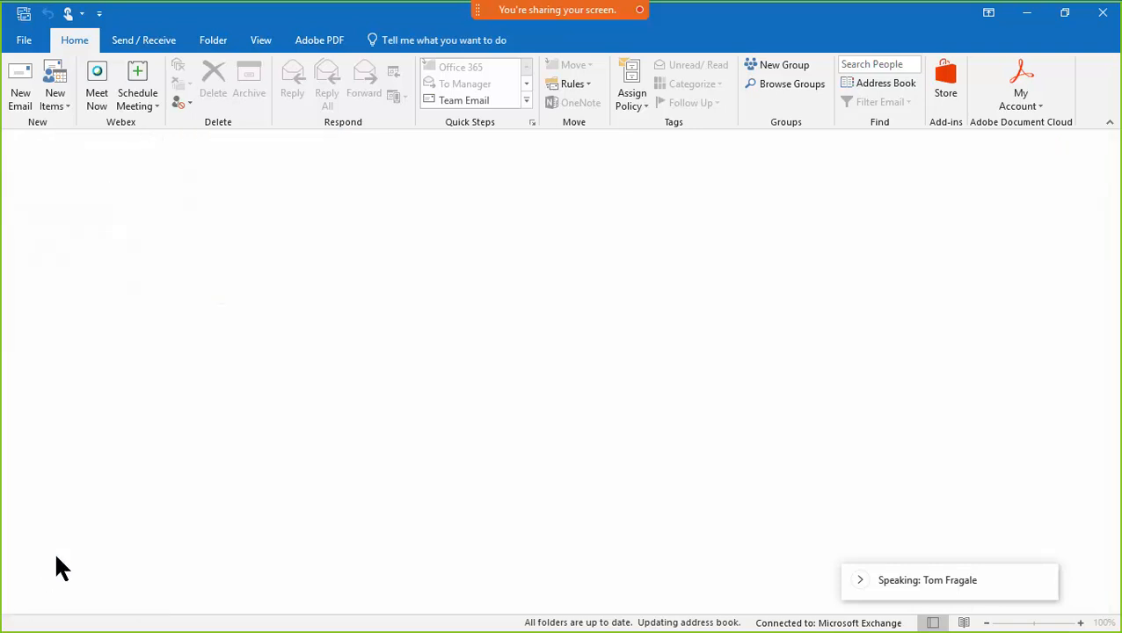
left_click(37, 167)
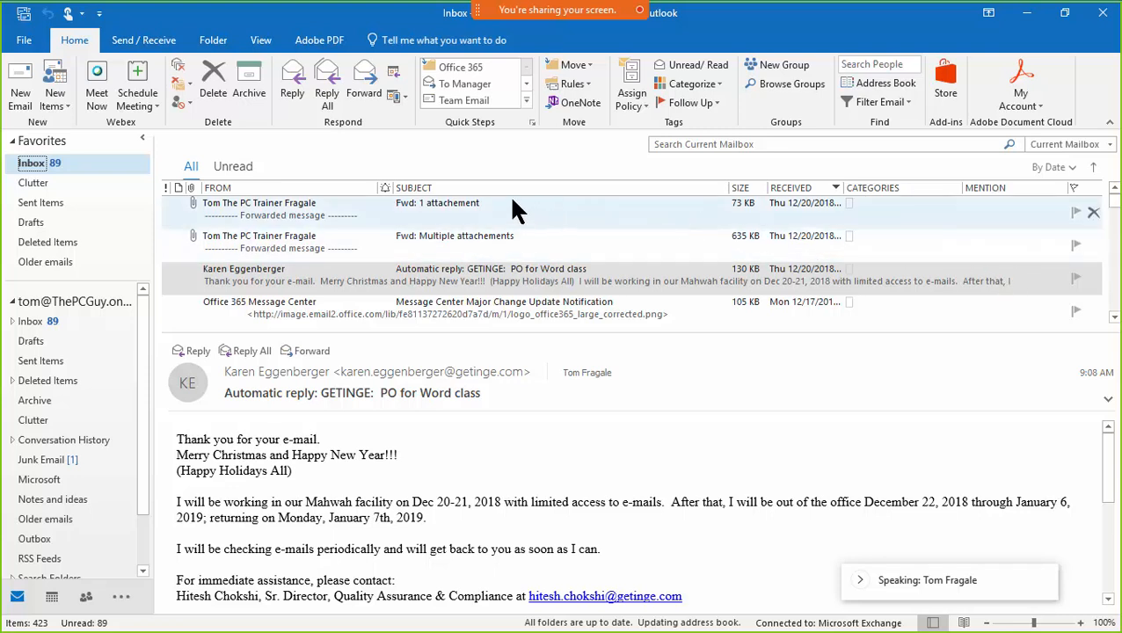
left_click(256, 188)
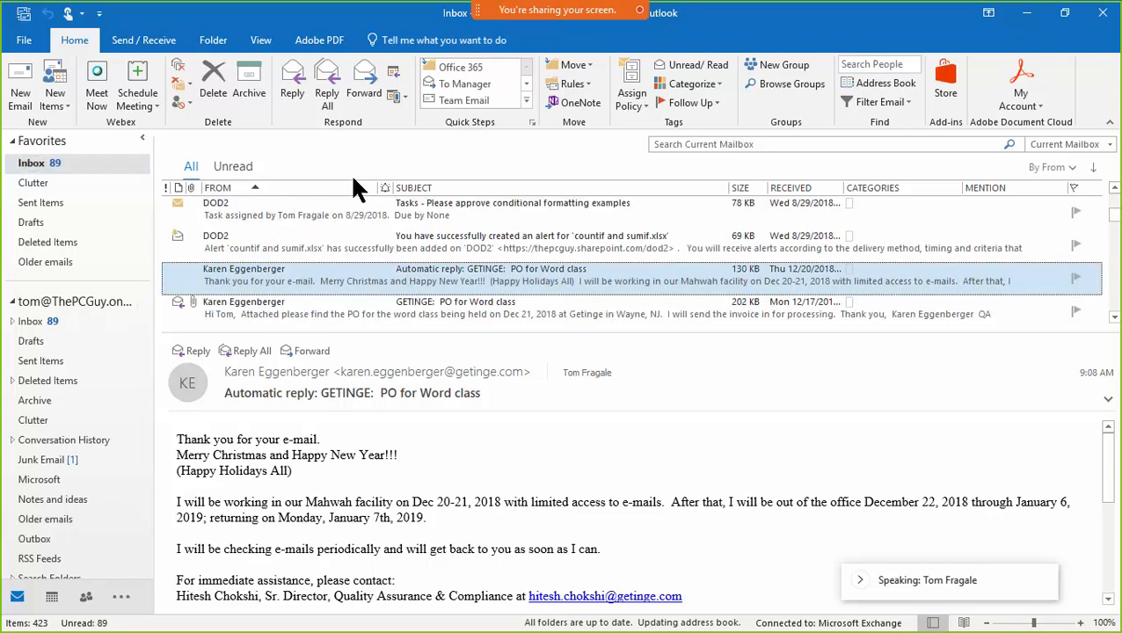
left_click(299, 188)
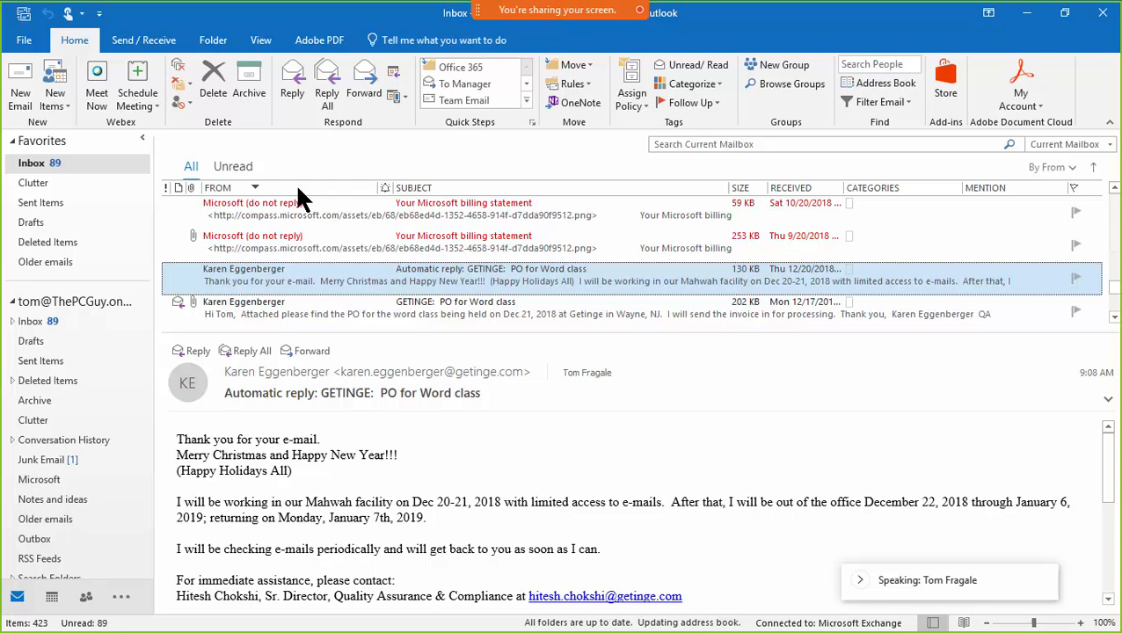
Step: Try sorting the Inbox by subject, size and received date, and again by size, and preview the "Weekly digest: Office 365 changes" message
left_click(464, 188)
left_click(741, 188)
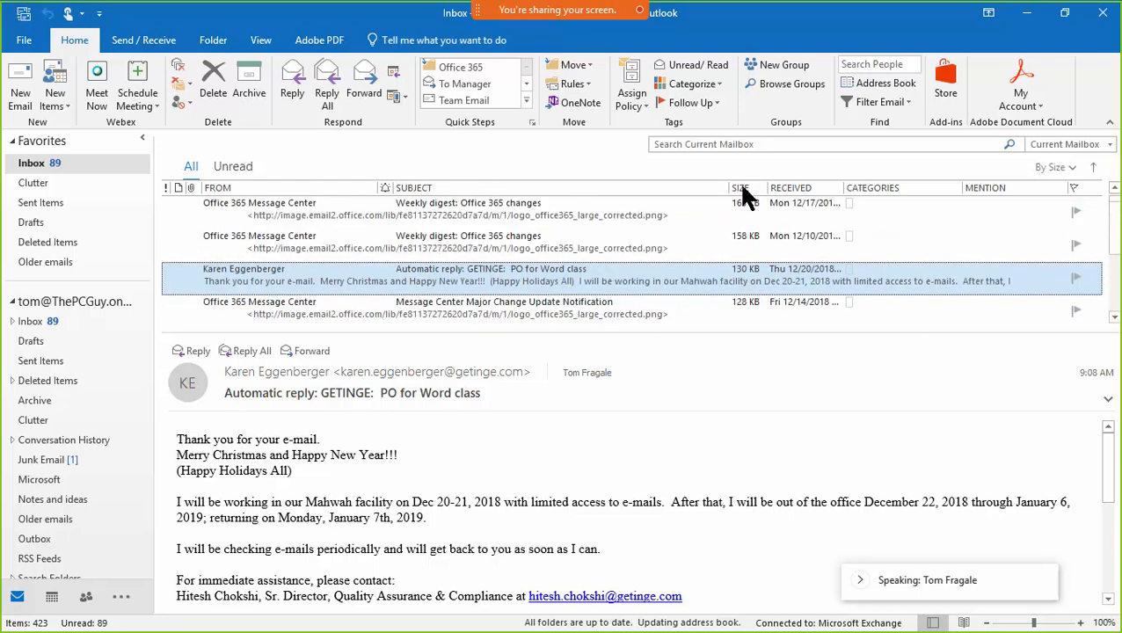
left_click(803, 189)
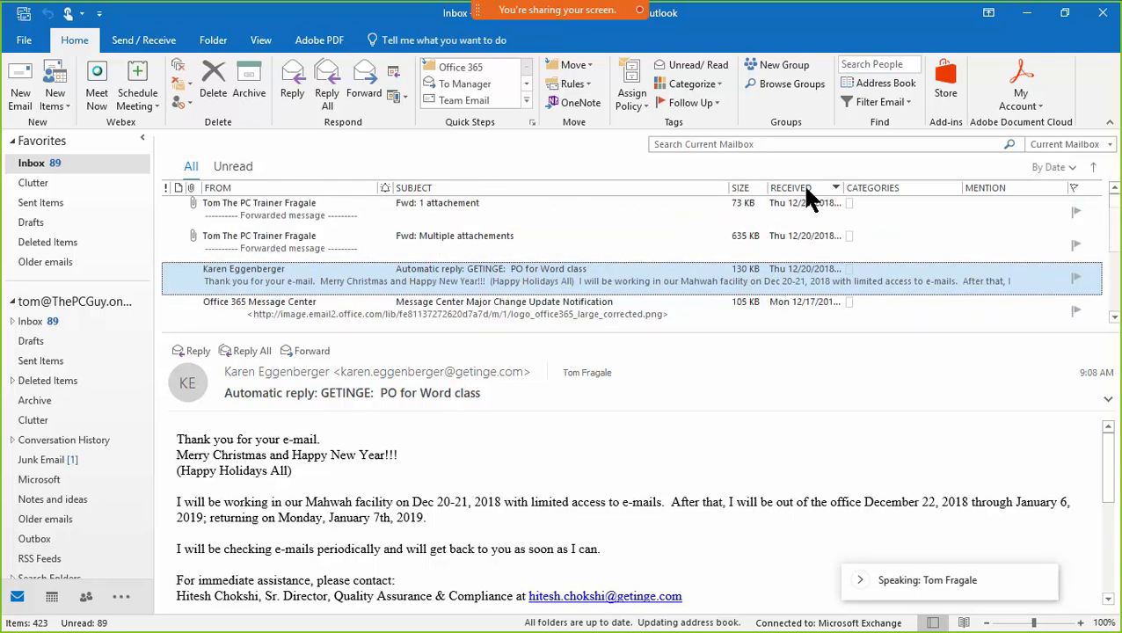
left_click(749, 187)
left_click(573, 203)
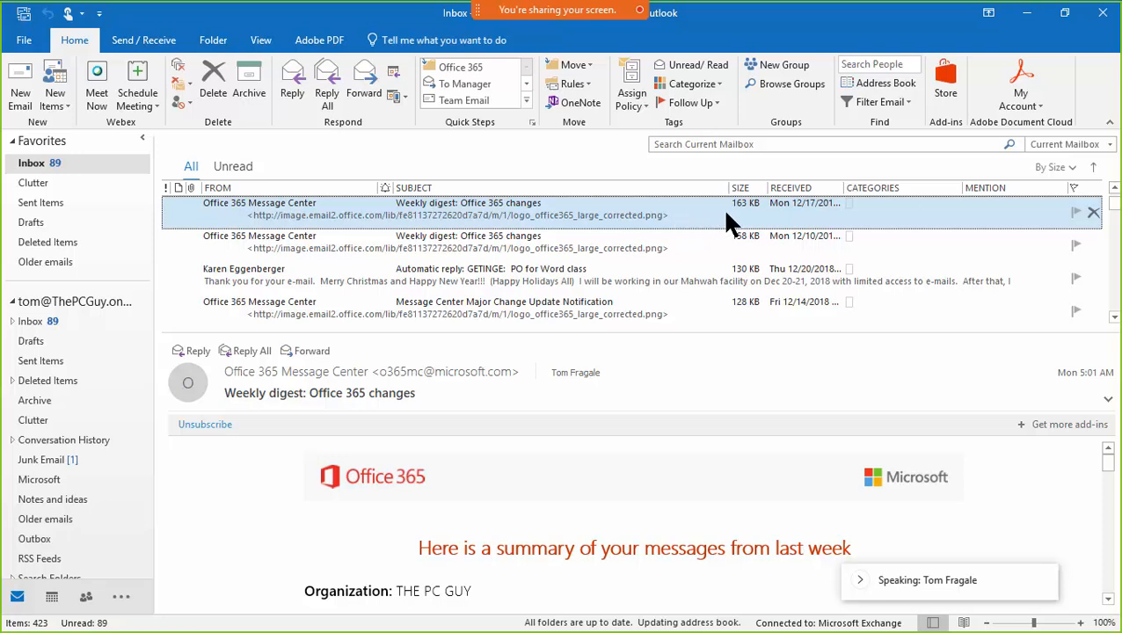
Step: Sort the Inbox by received date with the oldest messages first and widen the Received column to show full dates and times
left_click(798, 188)
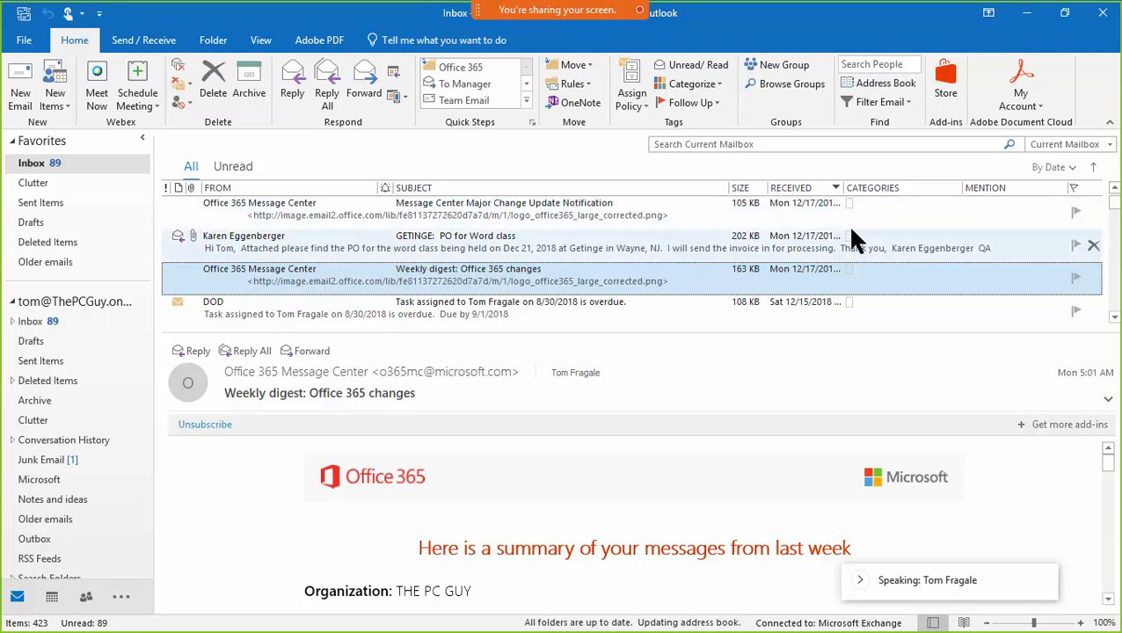
left_click(794, 192)
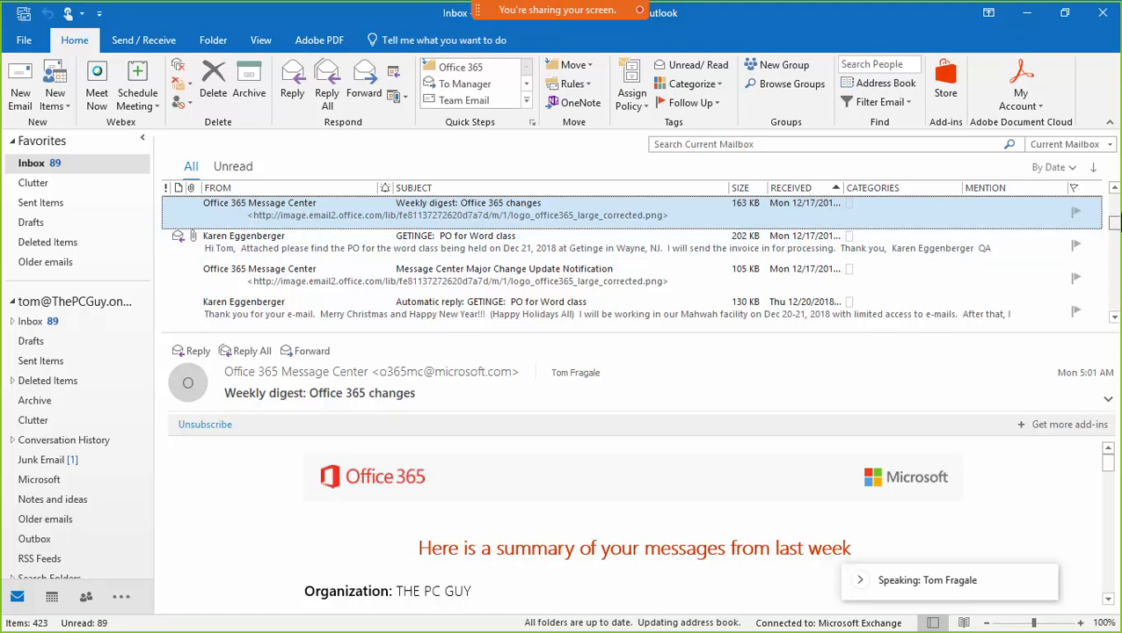
left_click_drag(1112, 224, 1114, 199)
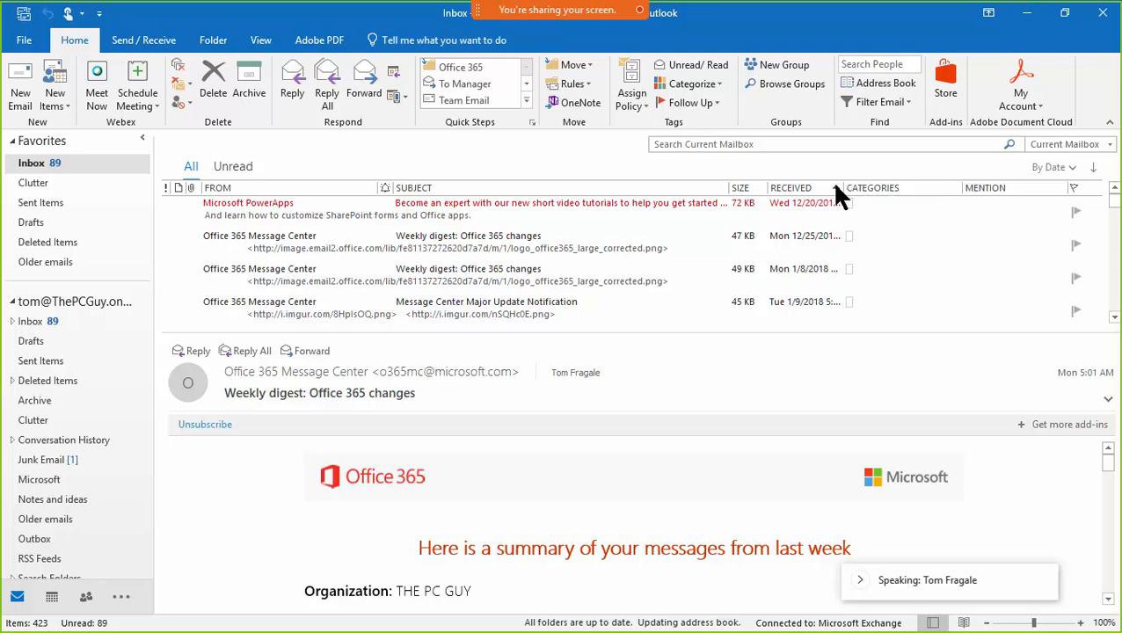
left_click_drag(842, 187, 931, 186)
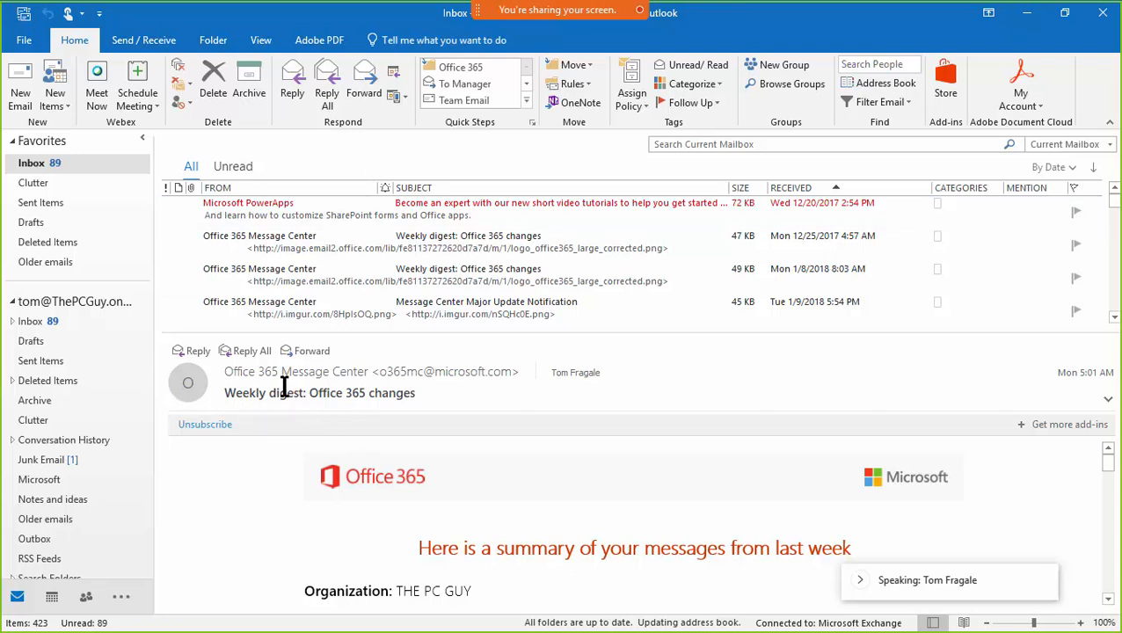
Step: Create a new folder named 2017 directly under the mailbox account
left_click(74, 303)
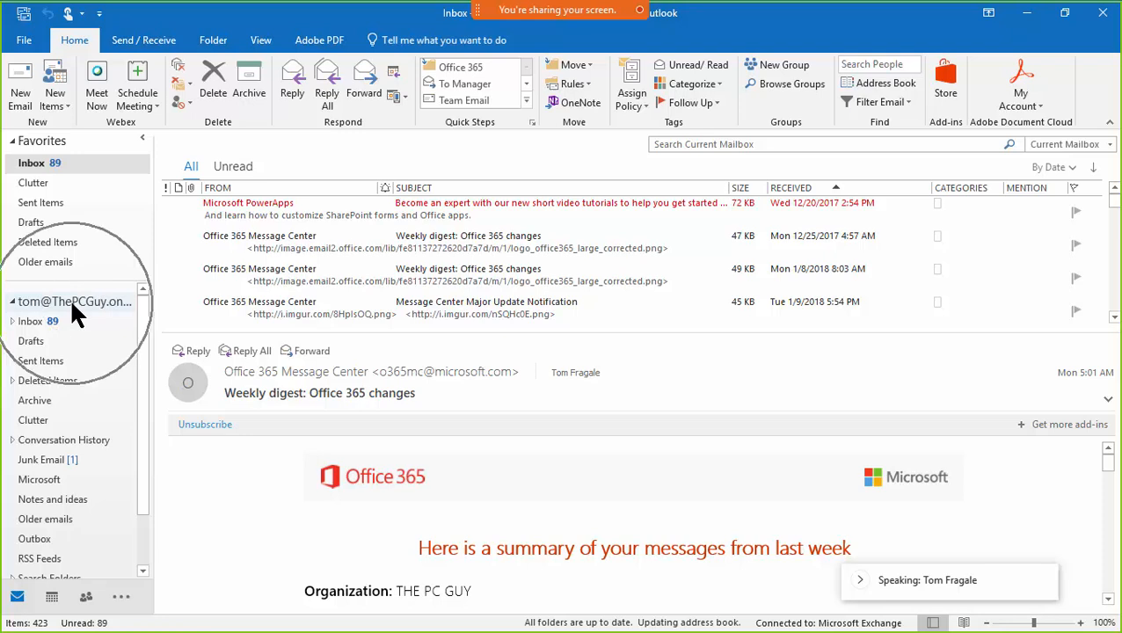
right_click(74, 307)
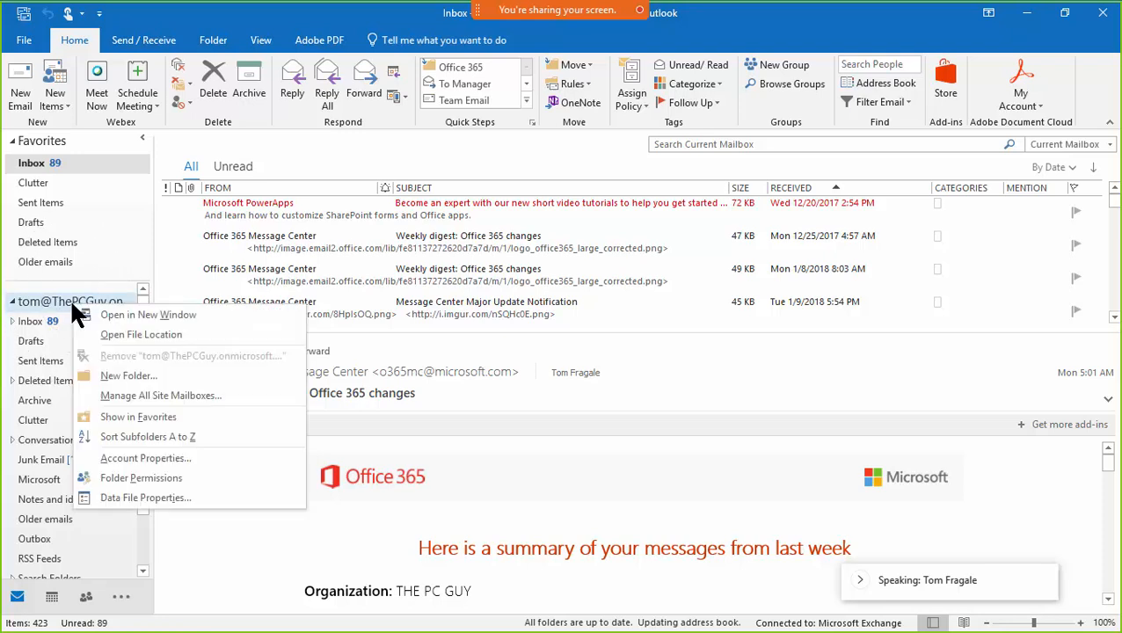
left_click(130, 376)
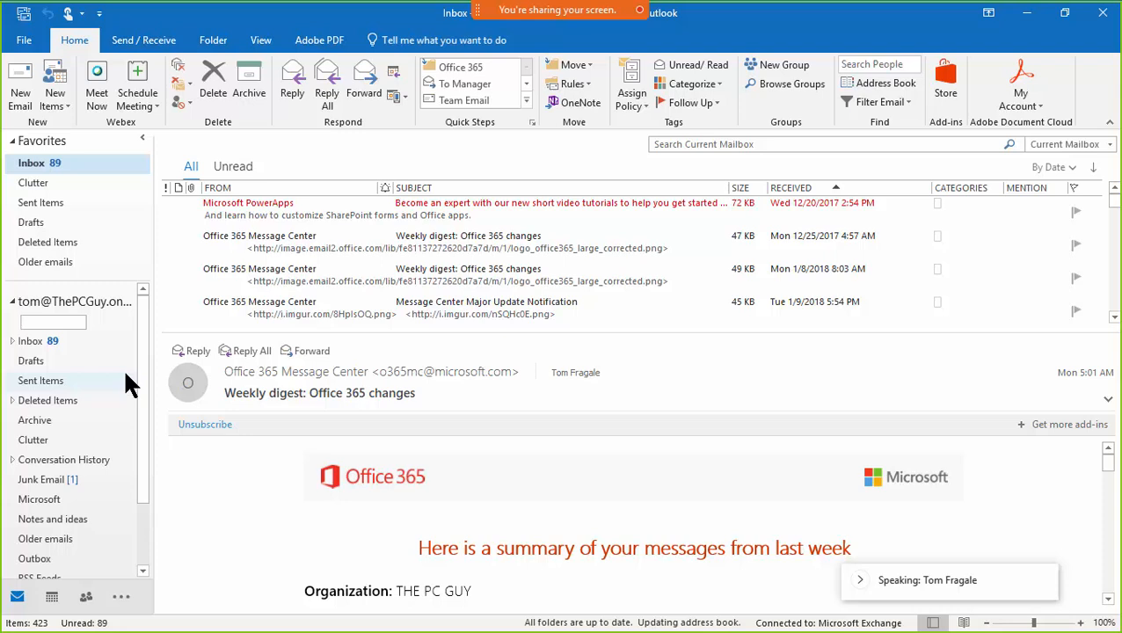
type("2017")
key("Return")
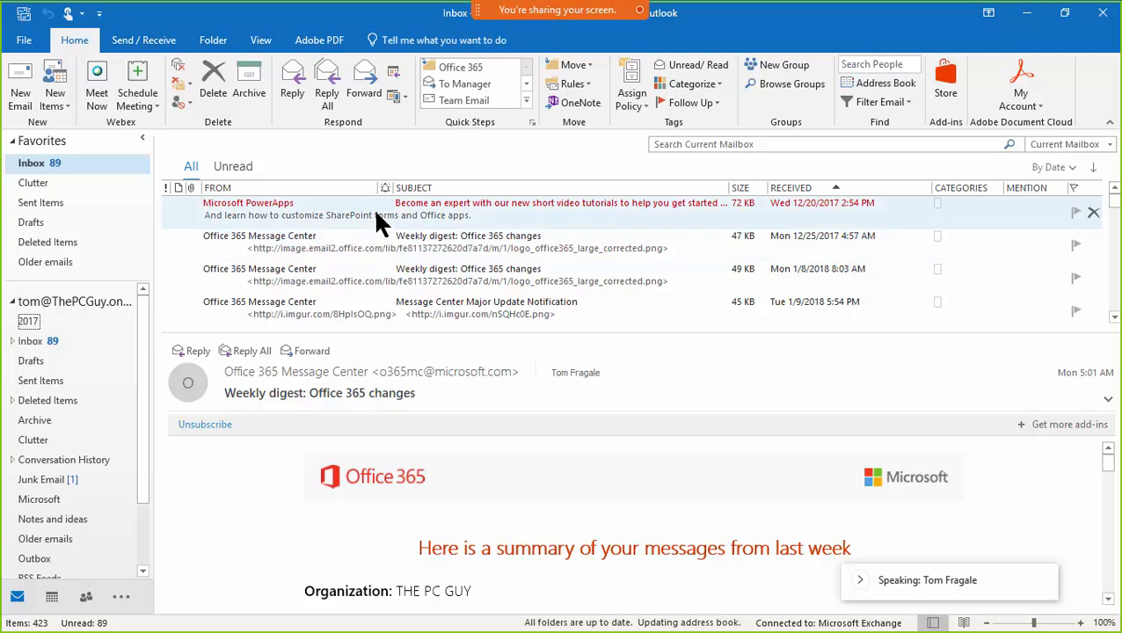
Step: Move the two December 2017 messages from the Inbox into the 2017 folder
left_click_drag(370, 213, 30, 320)
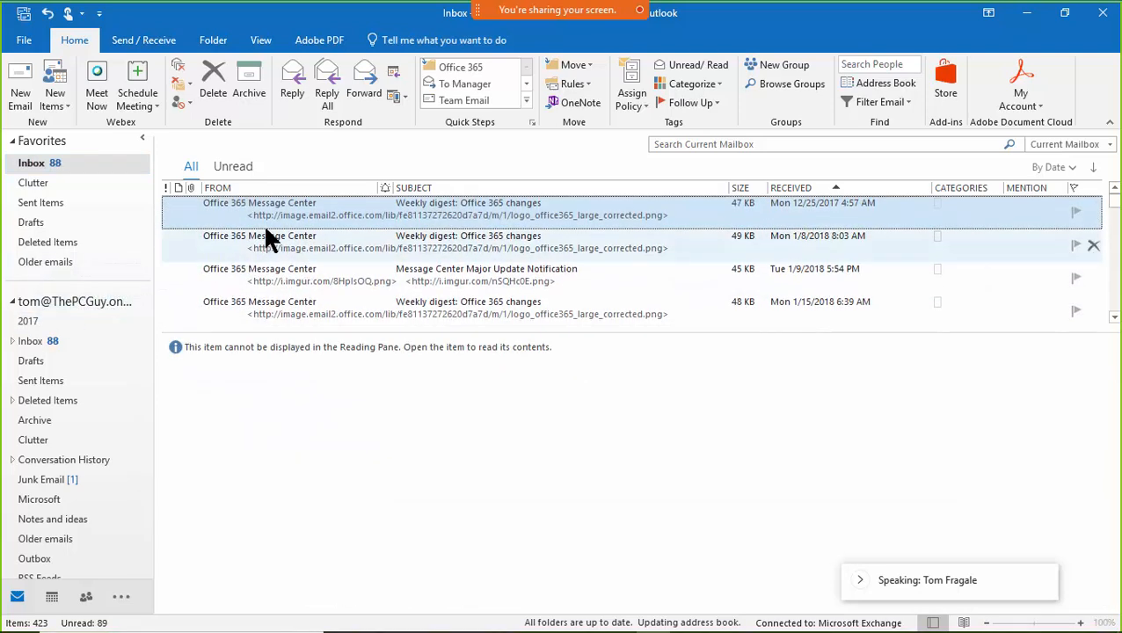
left_click_drag(280, 214, 29, 330)
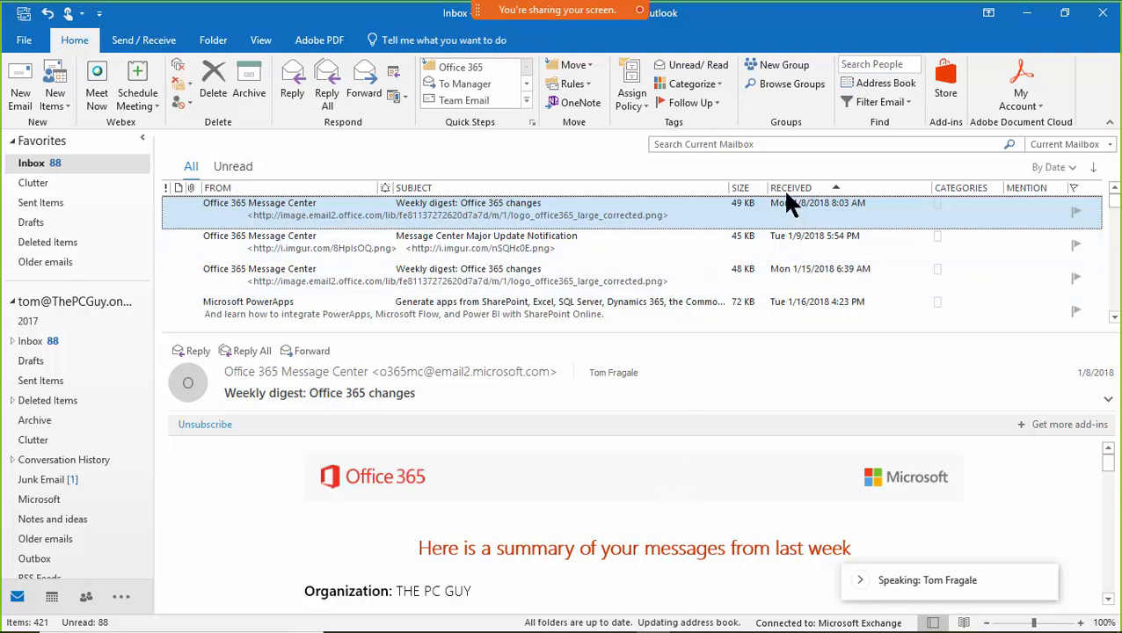
key("ctrl")
key("ctrl")
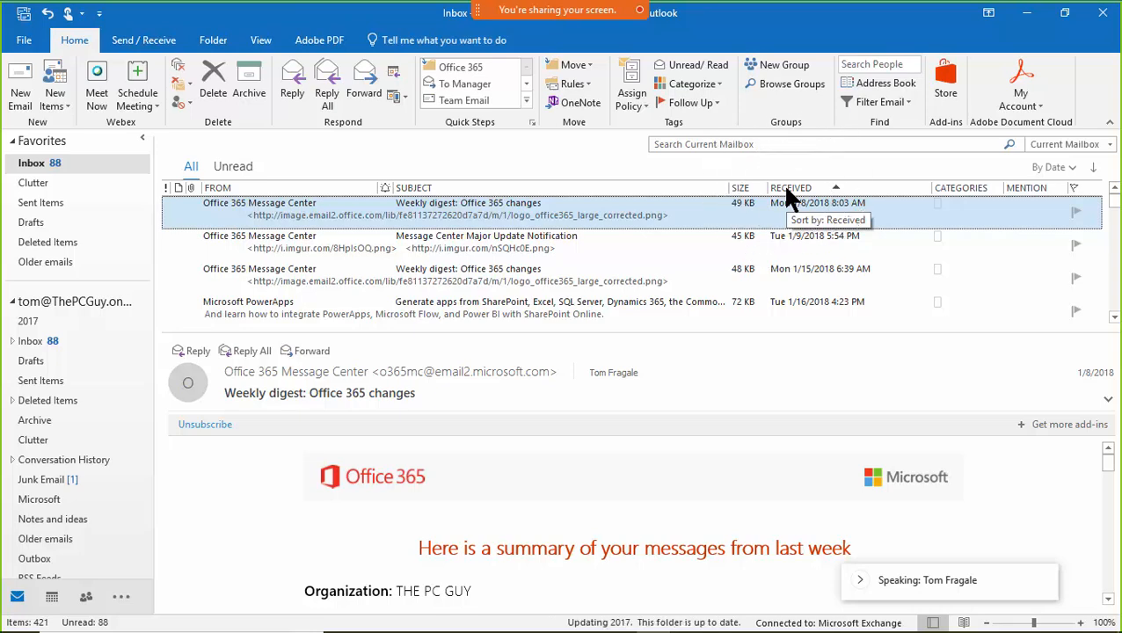
Step: Keep the Inbox sorted oldest first and select all messages from 1/8/2018 8:03 AM through 7/16/2018 8:27 AM
left_click(797, 186)
left_click(783, 187)
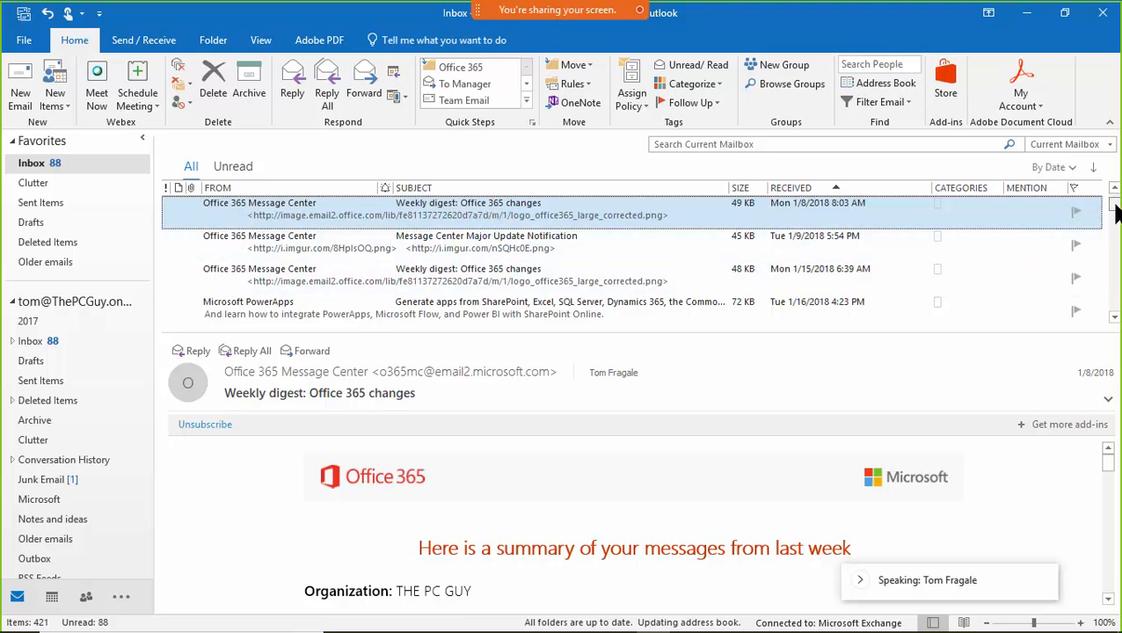
left_click_drag(1113, 200, 1113, 242)
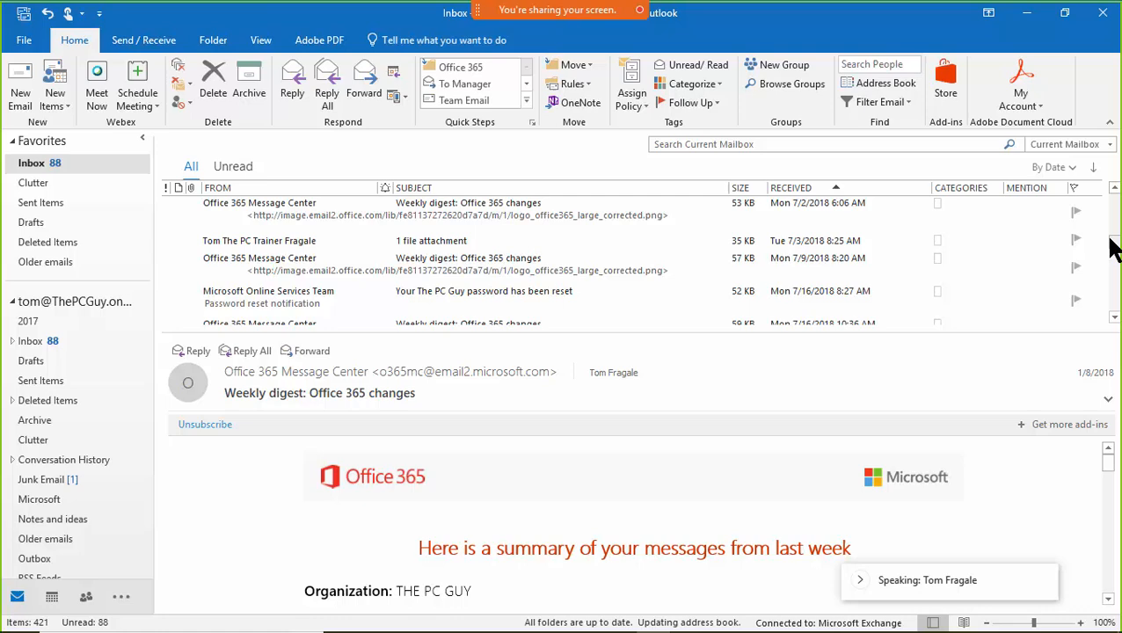
left_click(475, 294, "shift")
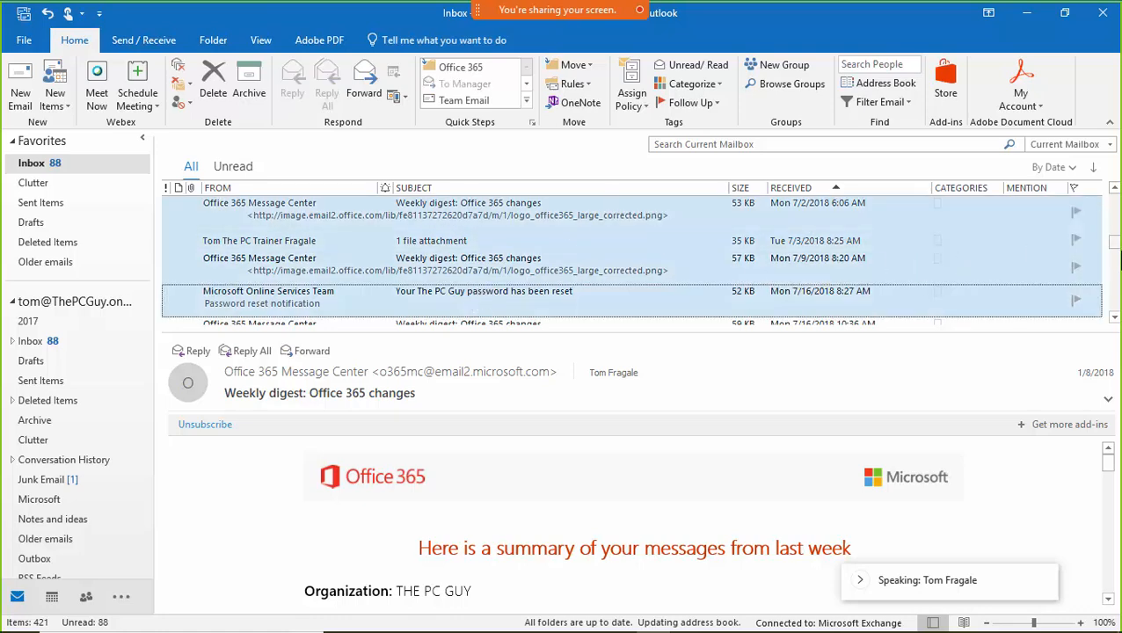
left_click_drag(1113, 250, 1115, 200)
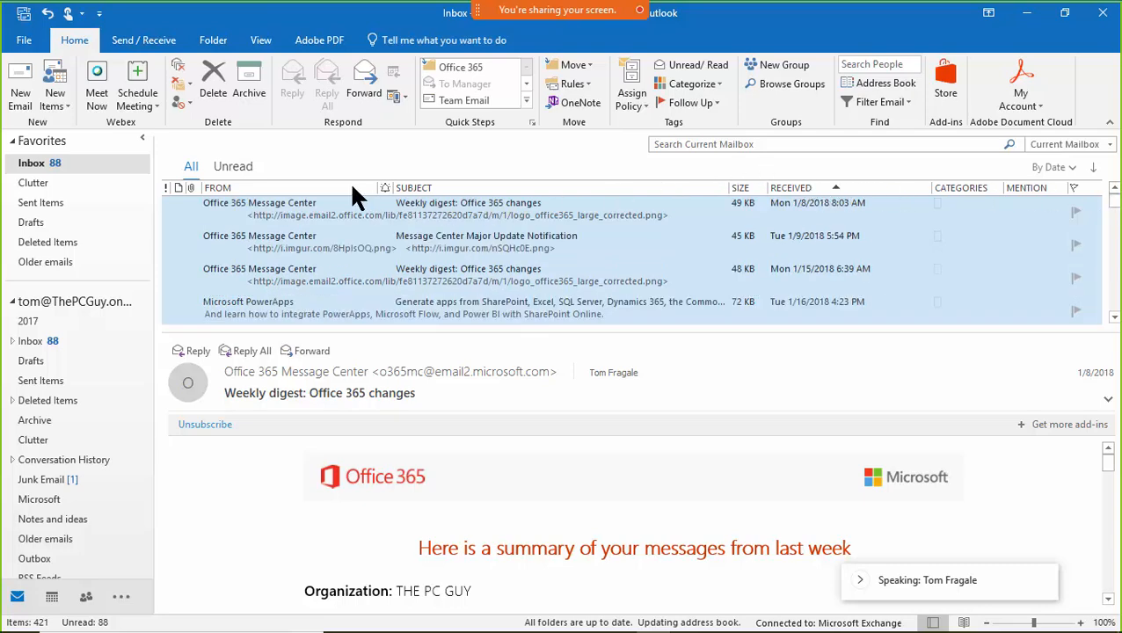
Step: Sort the Inbox by sender and after that by subject in ascending order
left_click(255, 188)
left_click(413, 188)
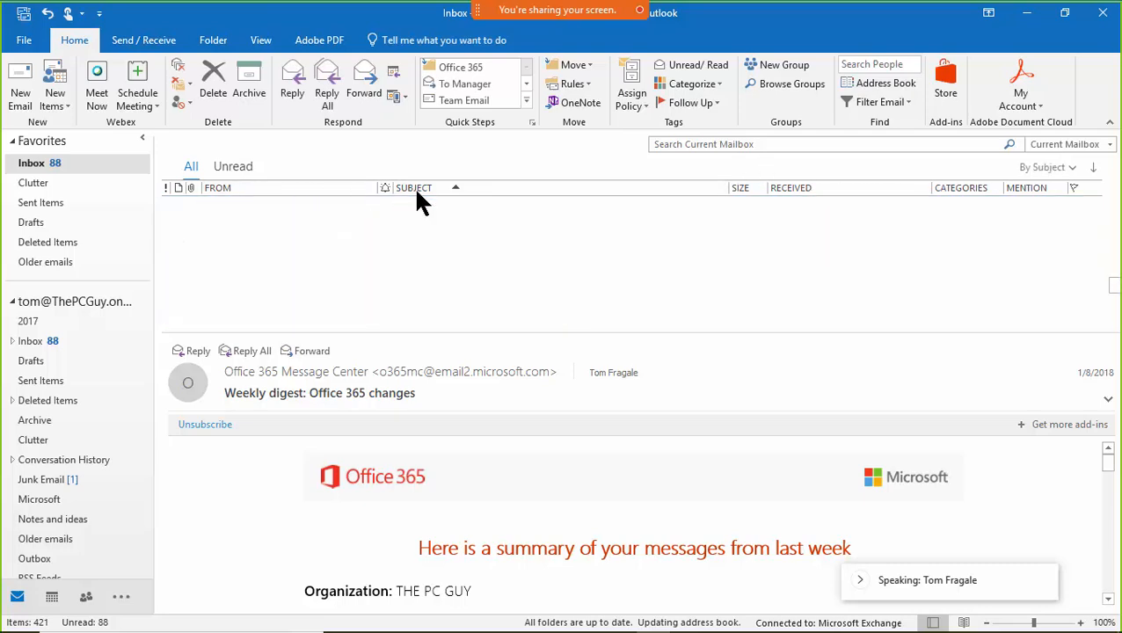
Step: Sort the Inbox by size with the largest messages first, and reverse the order to smallest first
left_click(740, 188)
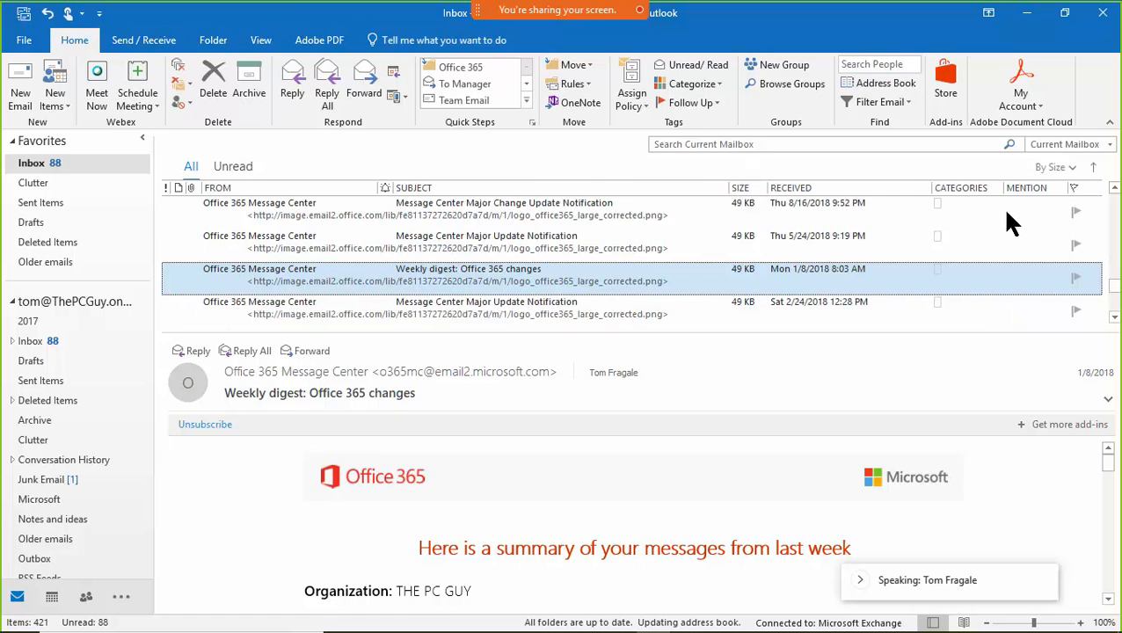
left_click_drag(1112, 237, 1114, 200)
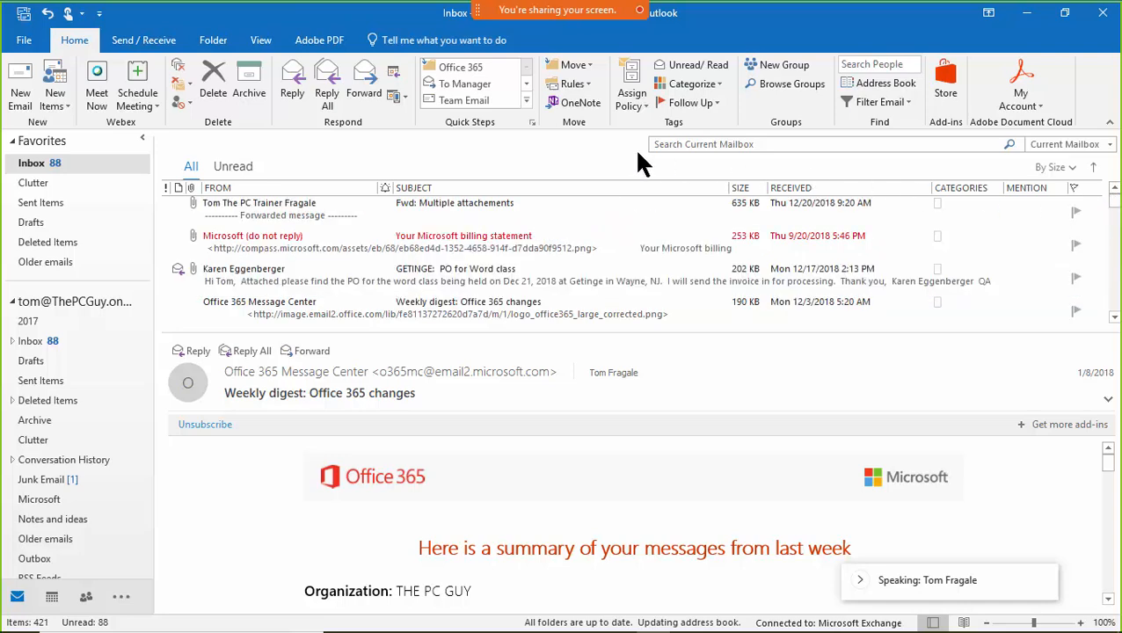
left_click(743, 193)
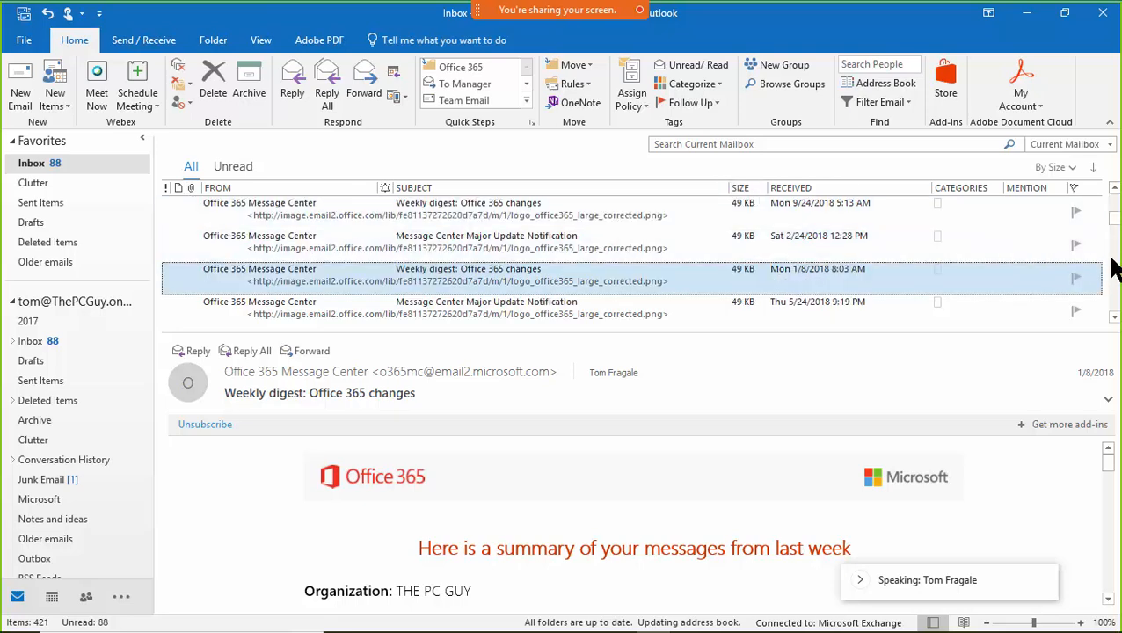
left_click_drag(1115, 228, 1116, 313)
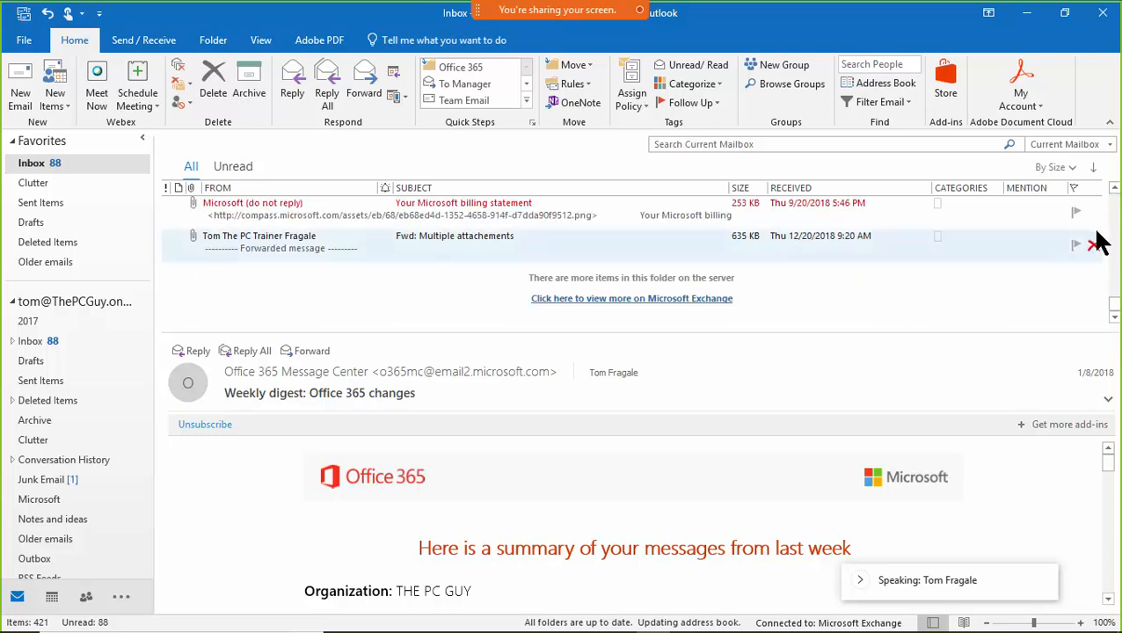
Step: Examine the largest messages in the Inbox and view the attachments of "Fwd: Multiple attachements" and "GETINGE: PO for Word class"
left_click(1115, 190)
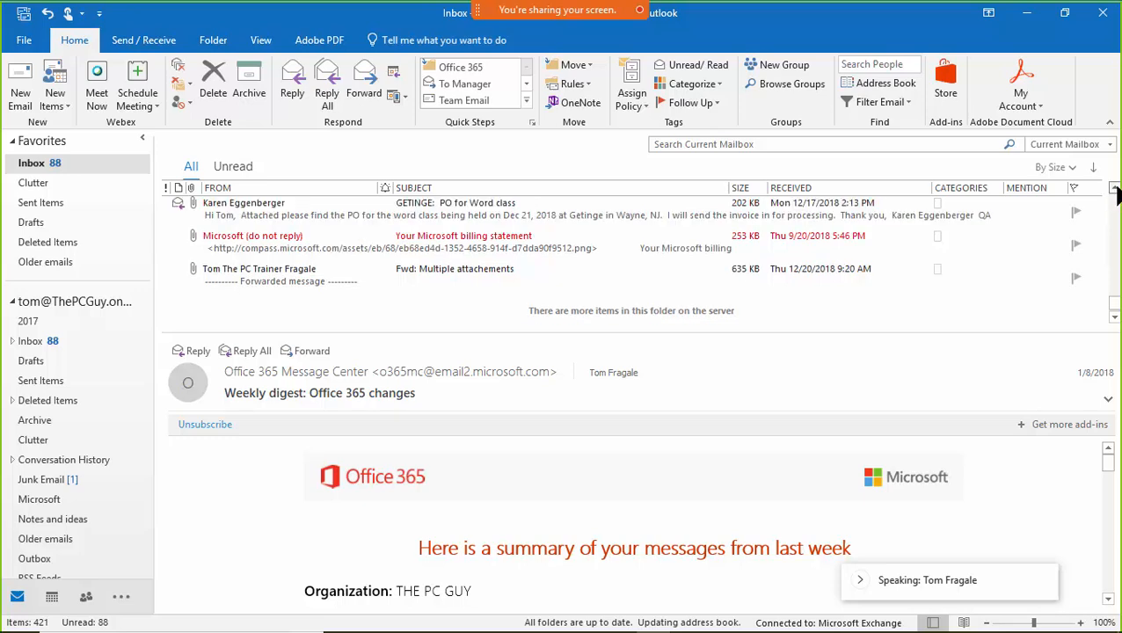
left_click(1114, 191)
left_click(1115, 191)
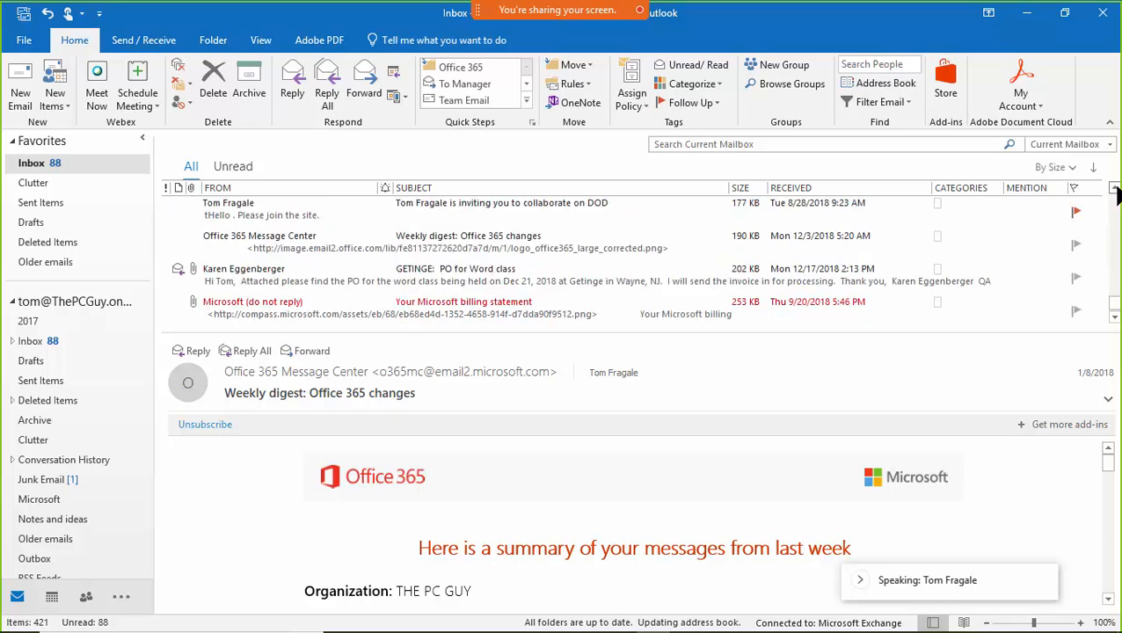
left_click(1115, 191)
left_click(1114, 190)
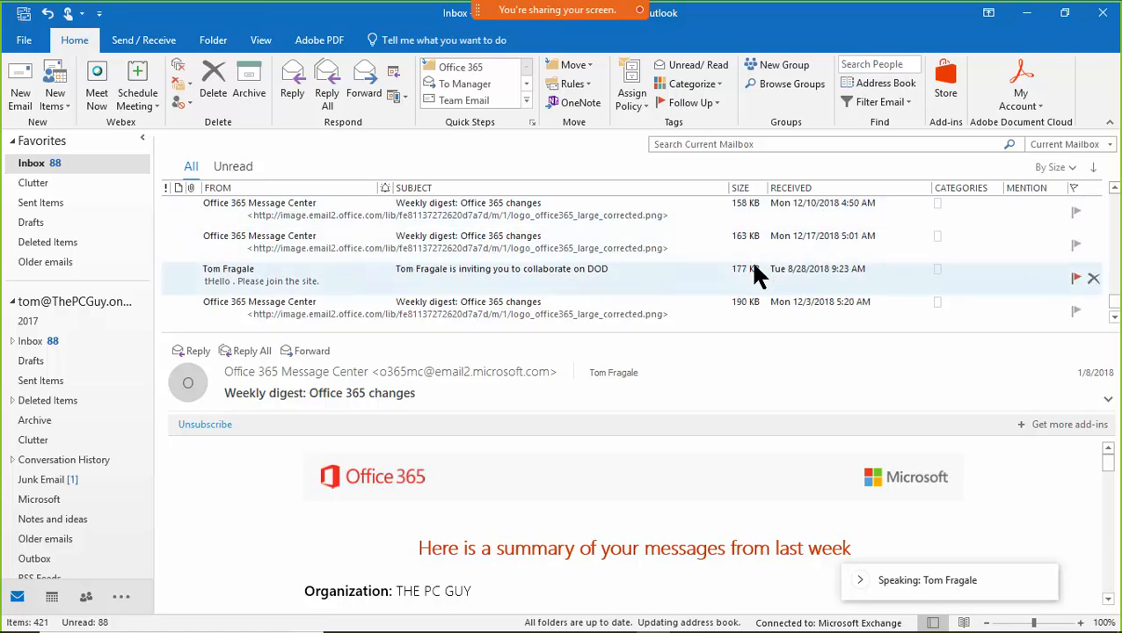
left_click(1113, 316)
left_click(1114, 316)
left_click(1114, 316)
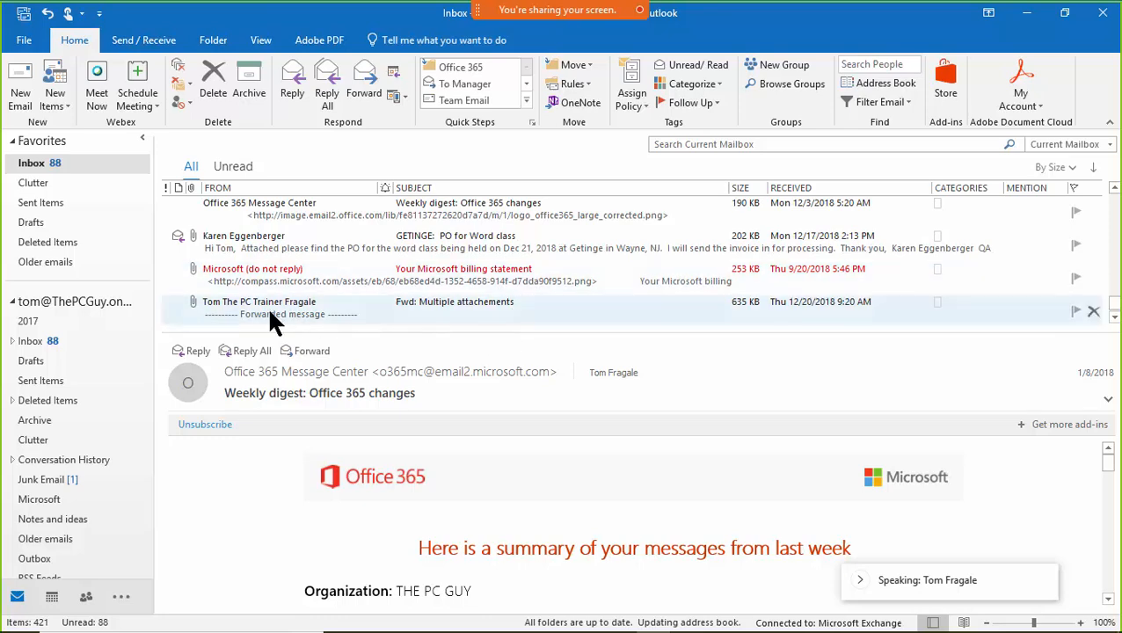
left_click(465, 310)
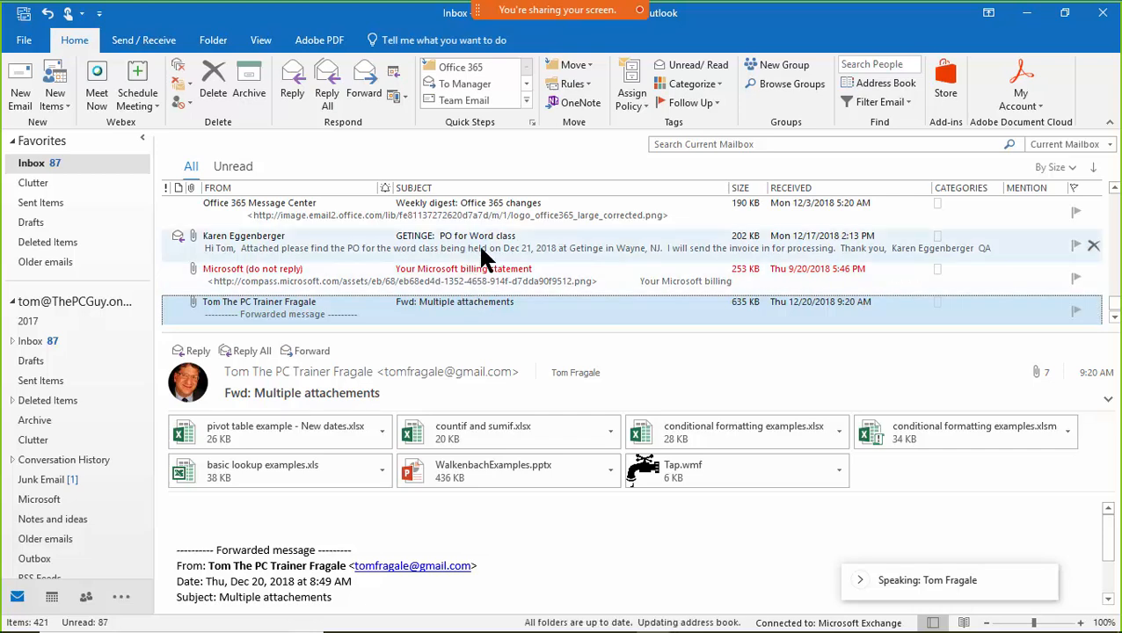
left_click(482, 255)
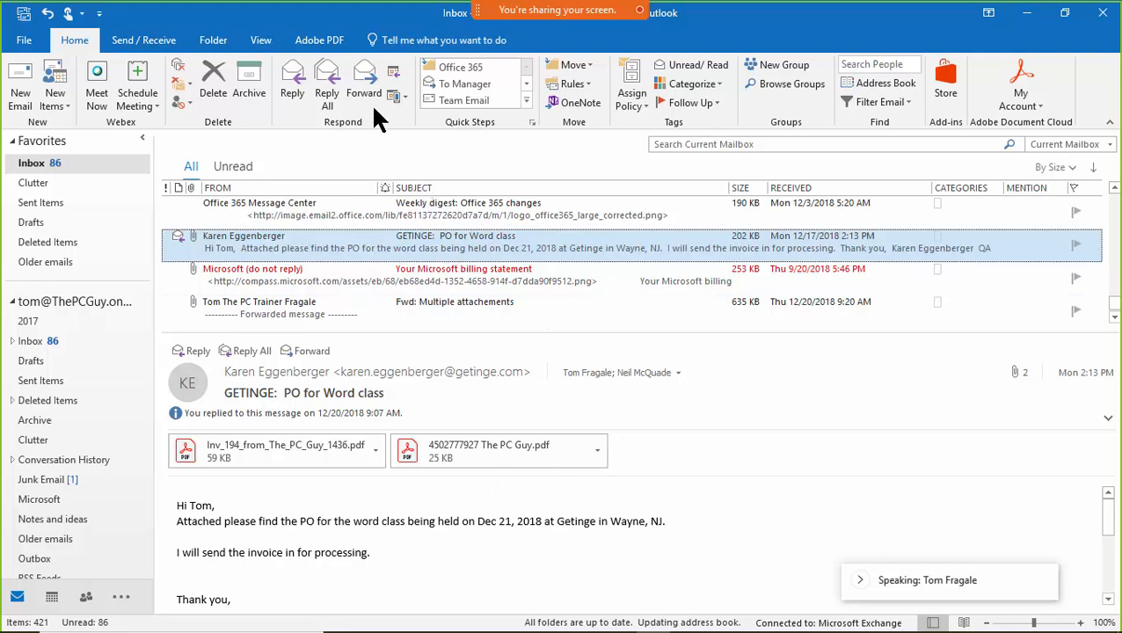
Step: Try the Reading Pane settings Off and Right, and set it back to Bottom
left_click(263, 41)
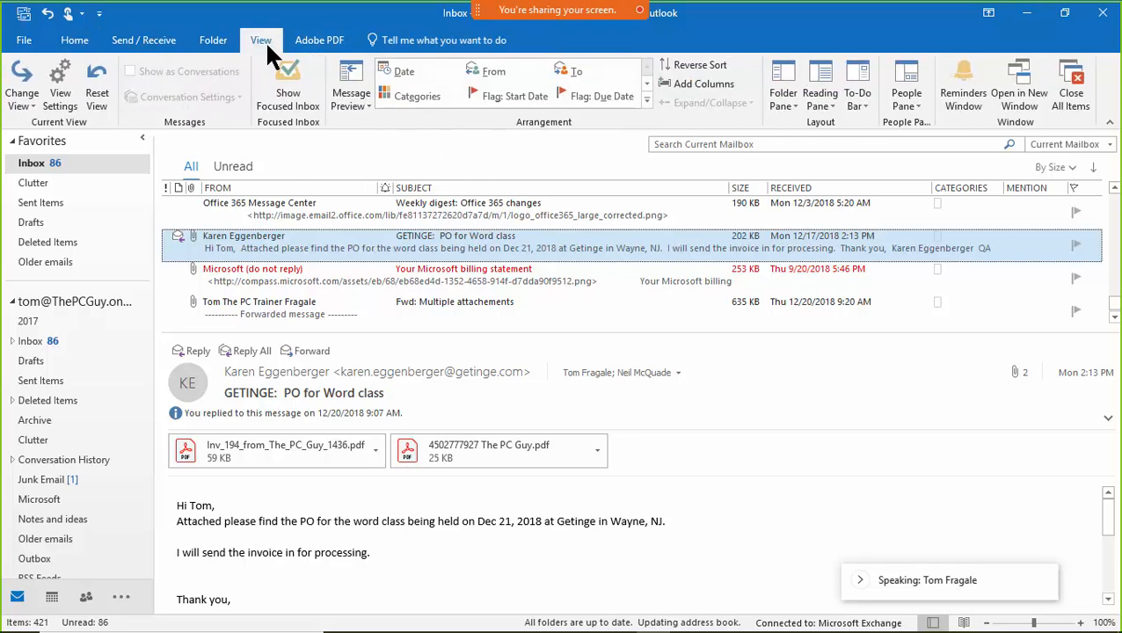
left_click(817, 103)
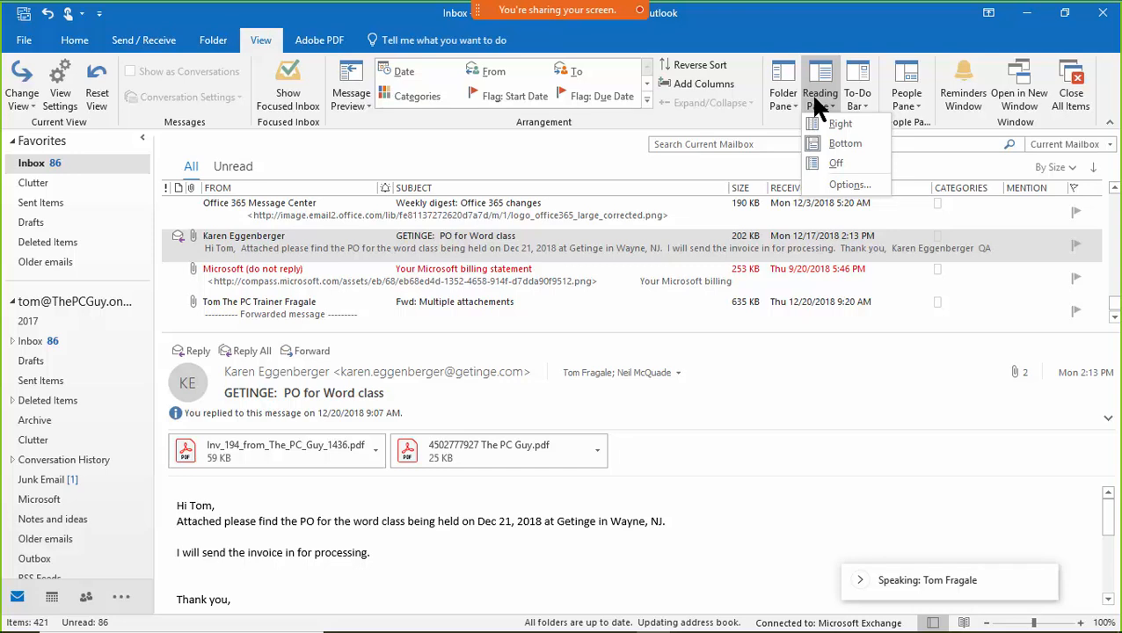
left_click(834, 163)
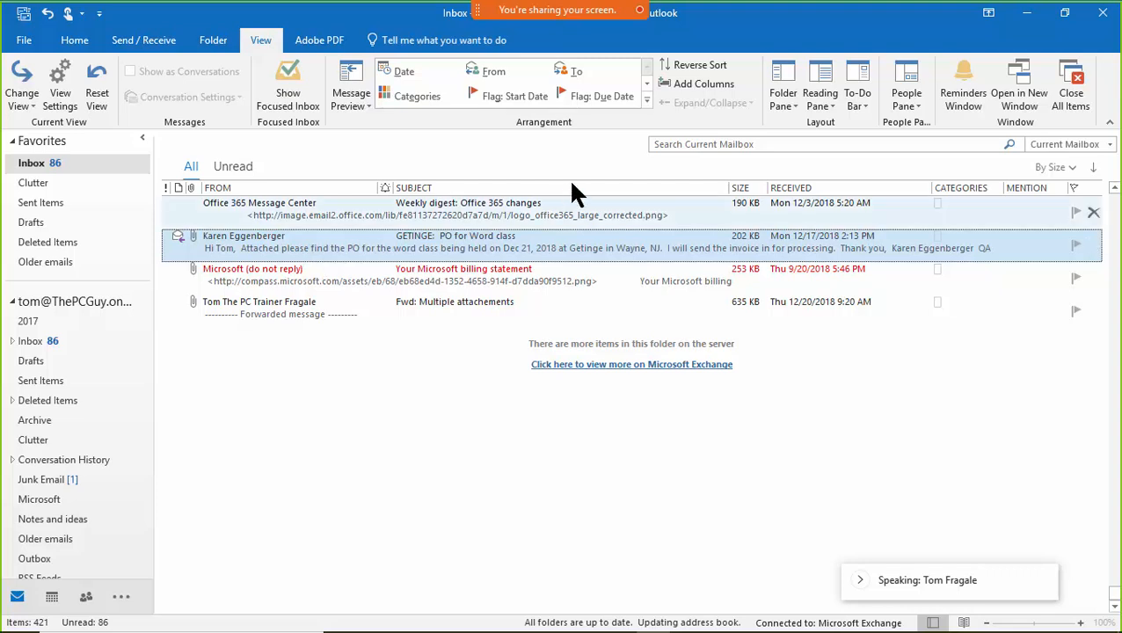
left_click(823, 110)
left_click(837, 124)
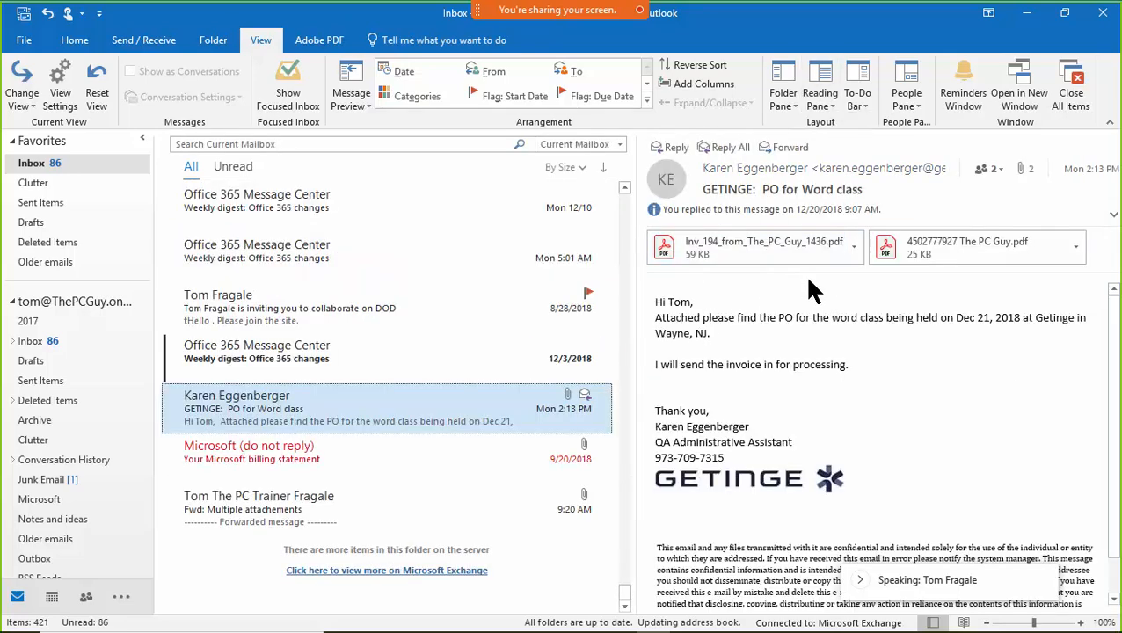
left_click(823, 106)
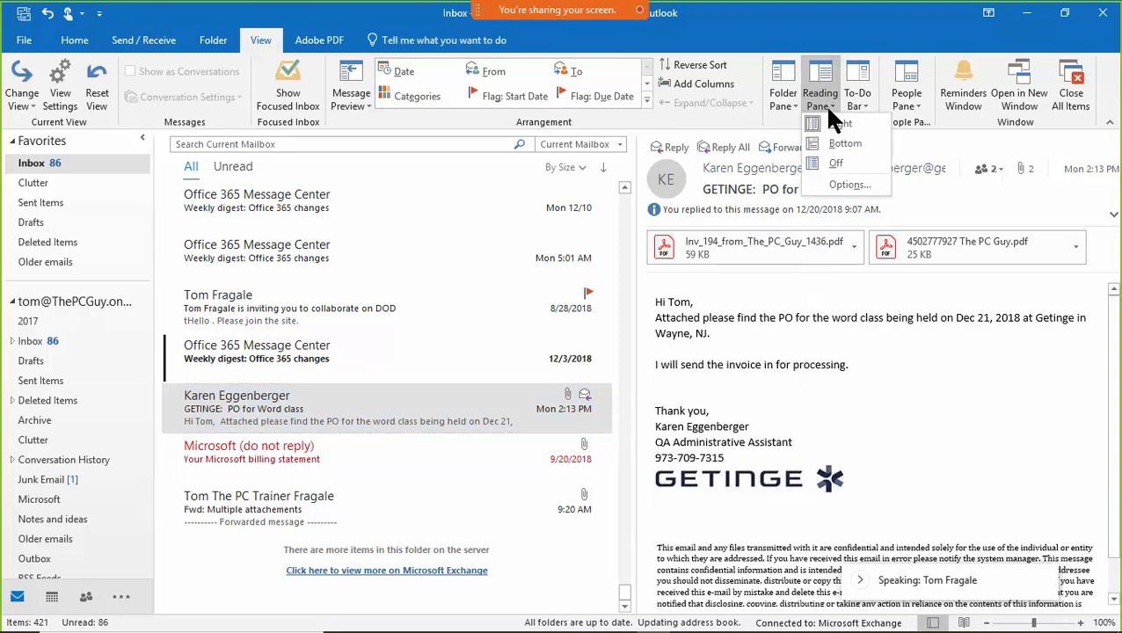
left_click(832, 144)
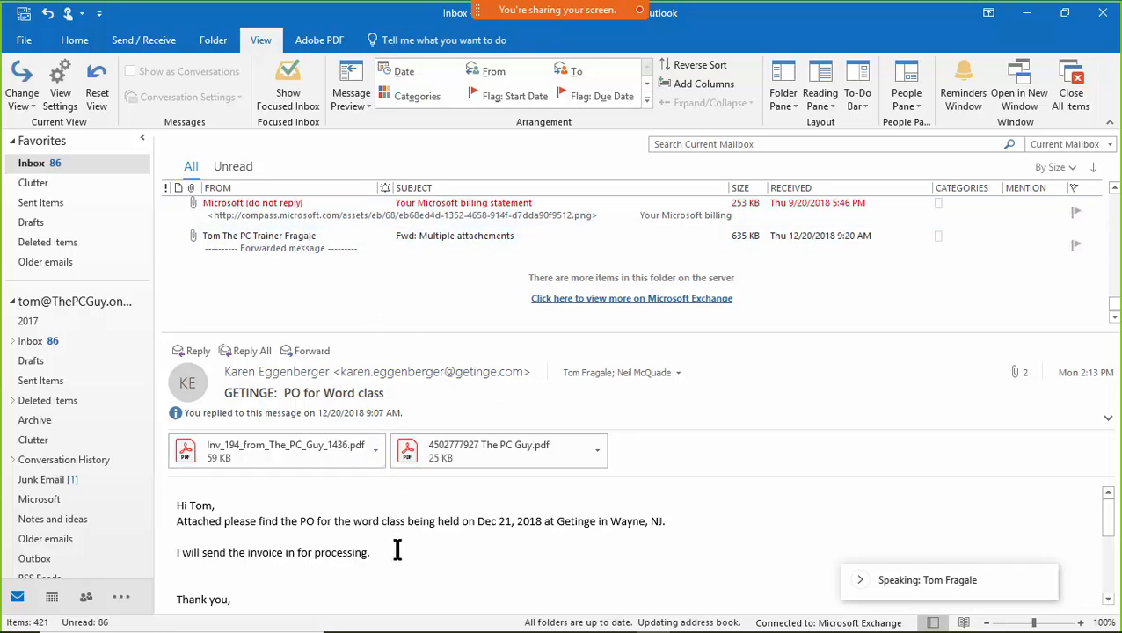
Step: Save both PDF attachments of the "GETINGE: PO for Word class" message to the Desktop under their original names
left_click(375, 450)
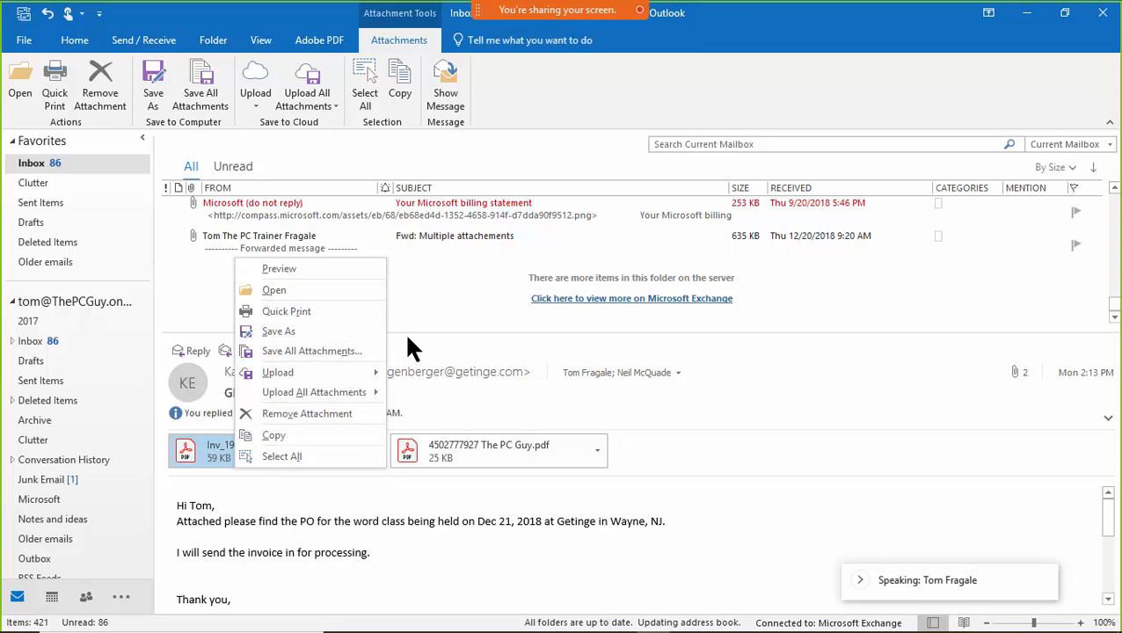
left_click(303, 333)
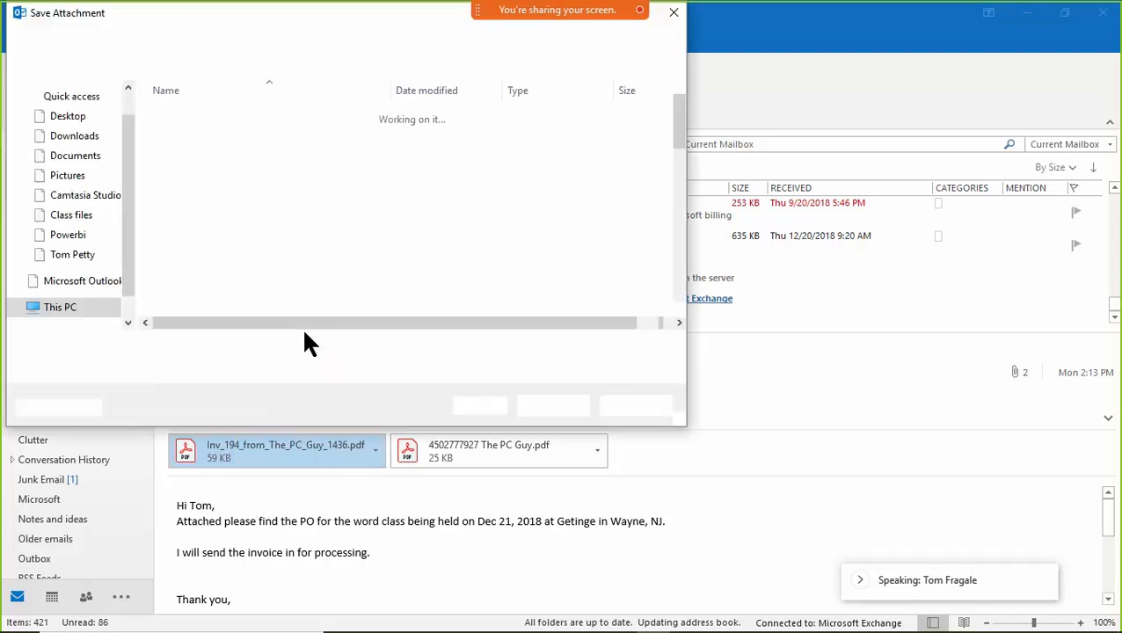
left_click(74, 92)
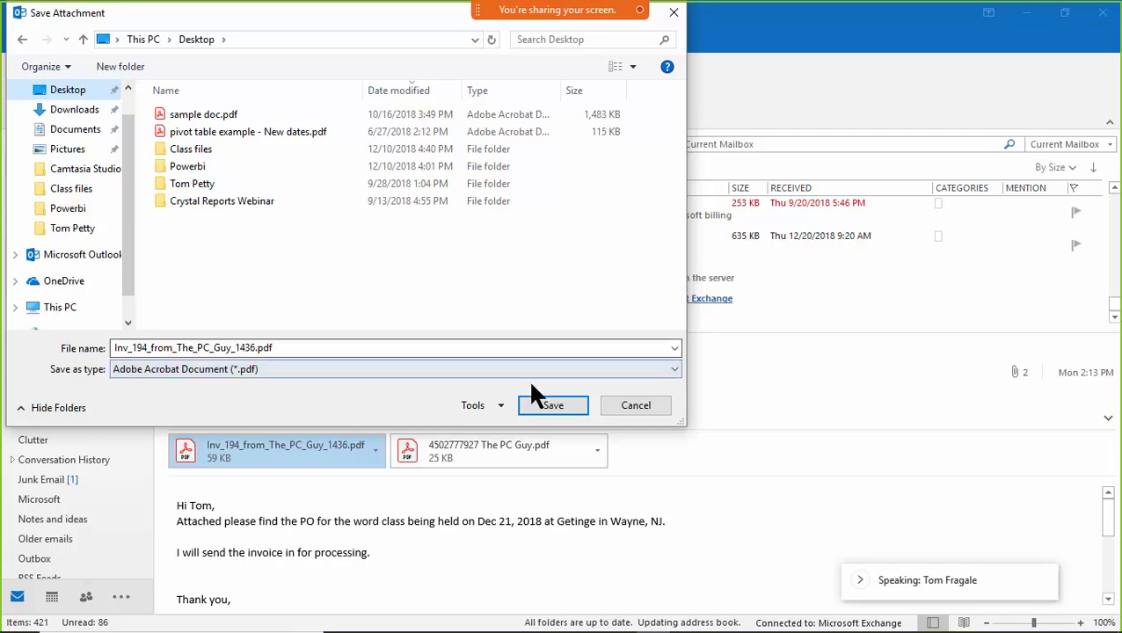
left_click(553, 407)
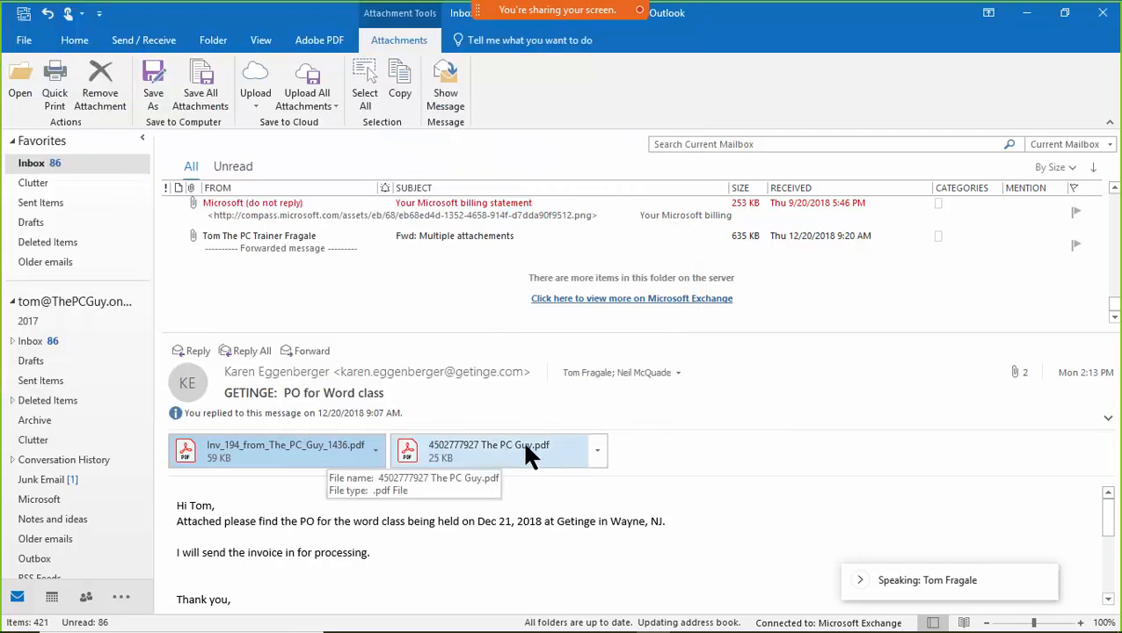
left_click(595, 452)
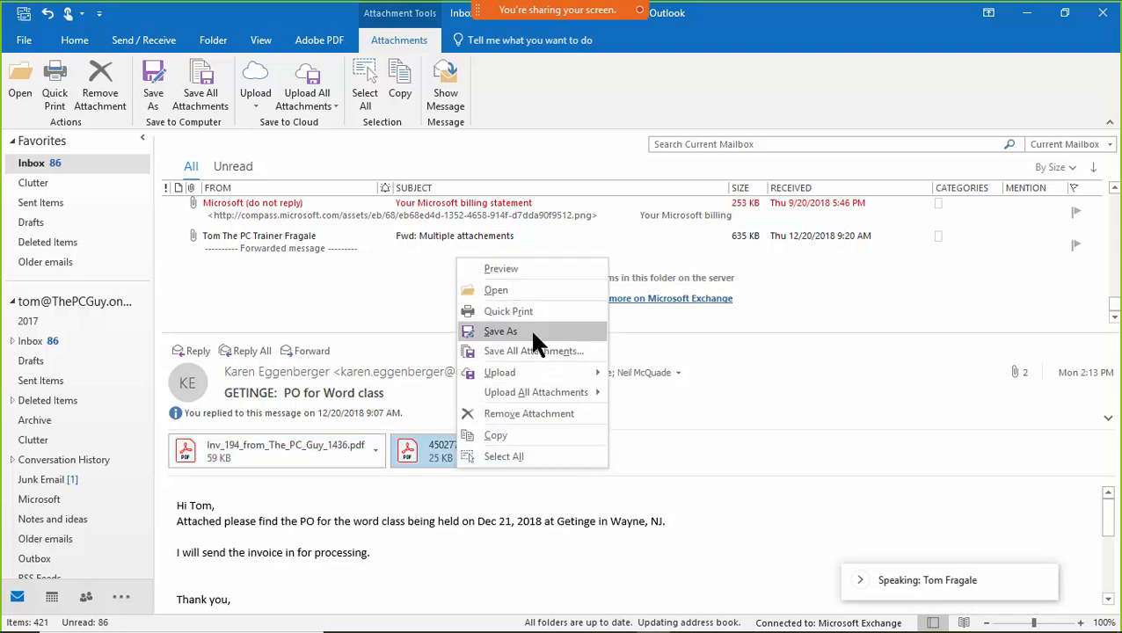
left_click(529, 329)
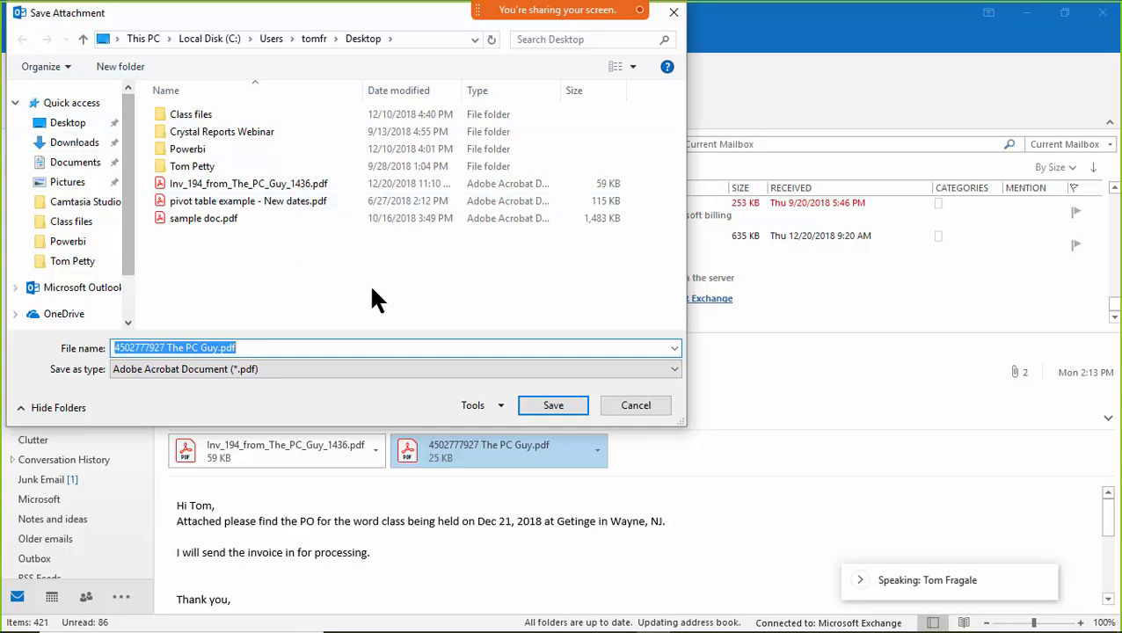
left_click(556, 405)
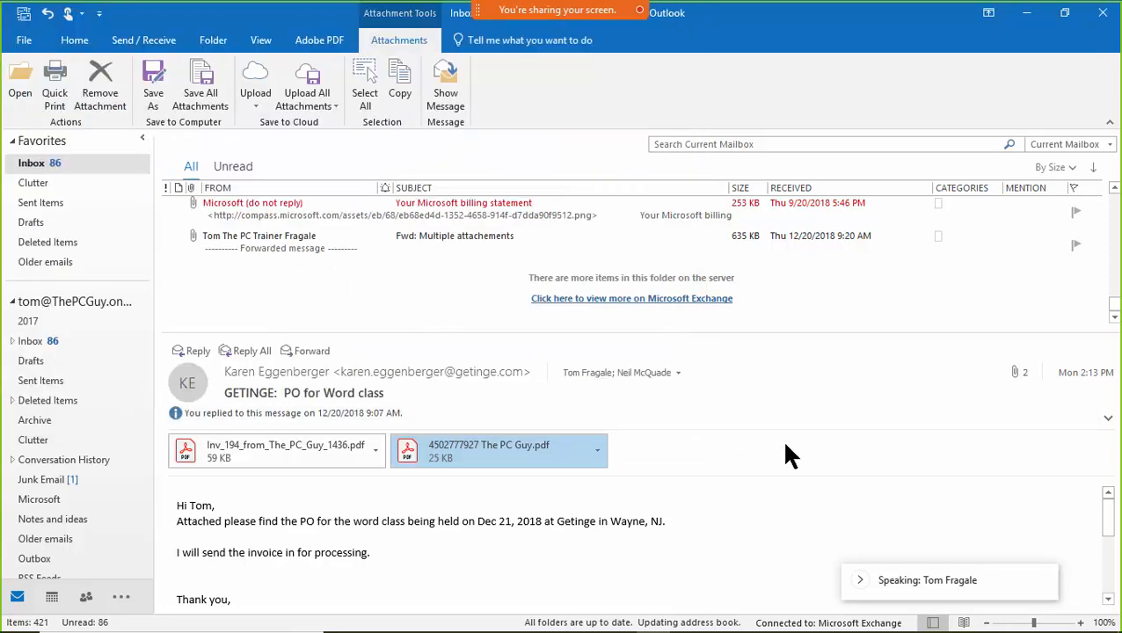
Step: Remove both PDF attachments from the "GETINGE: PO for Word class" message
left_click(1113, 191)
left_click(1113, 191)
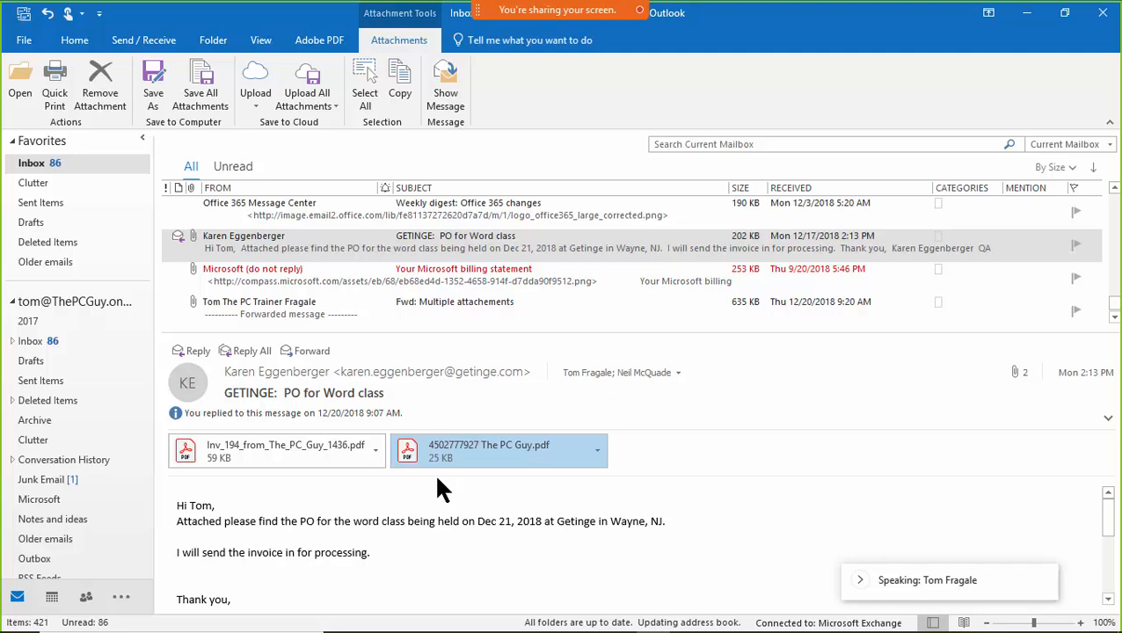
right_click(370, 451)
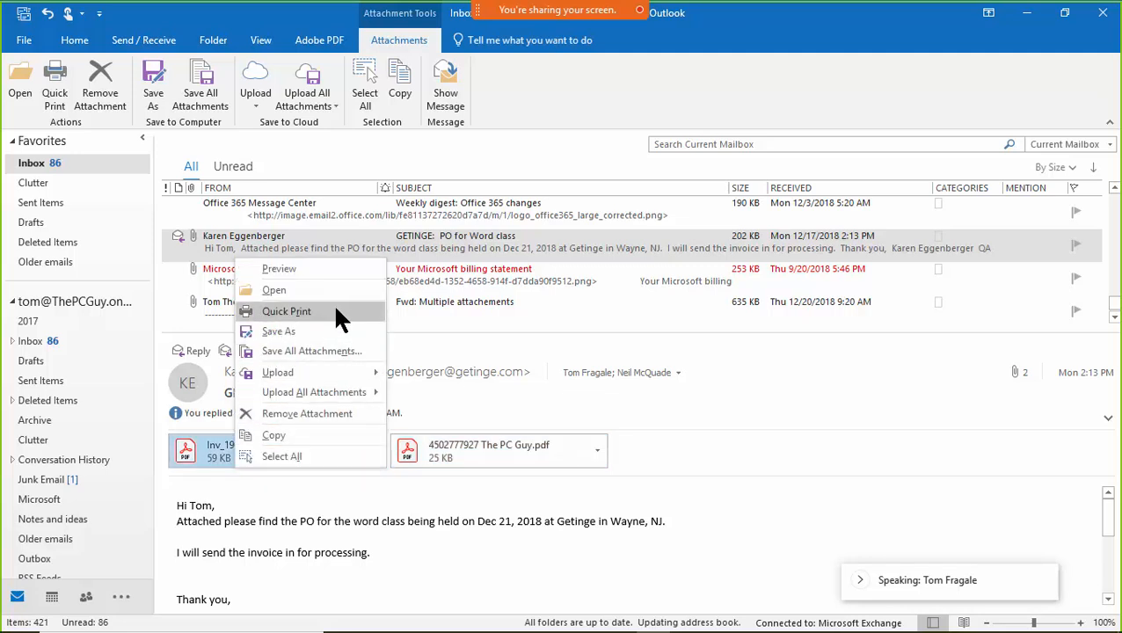
left_click(314, 416)
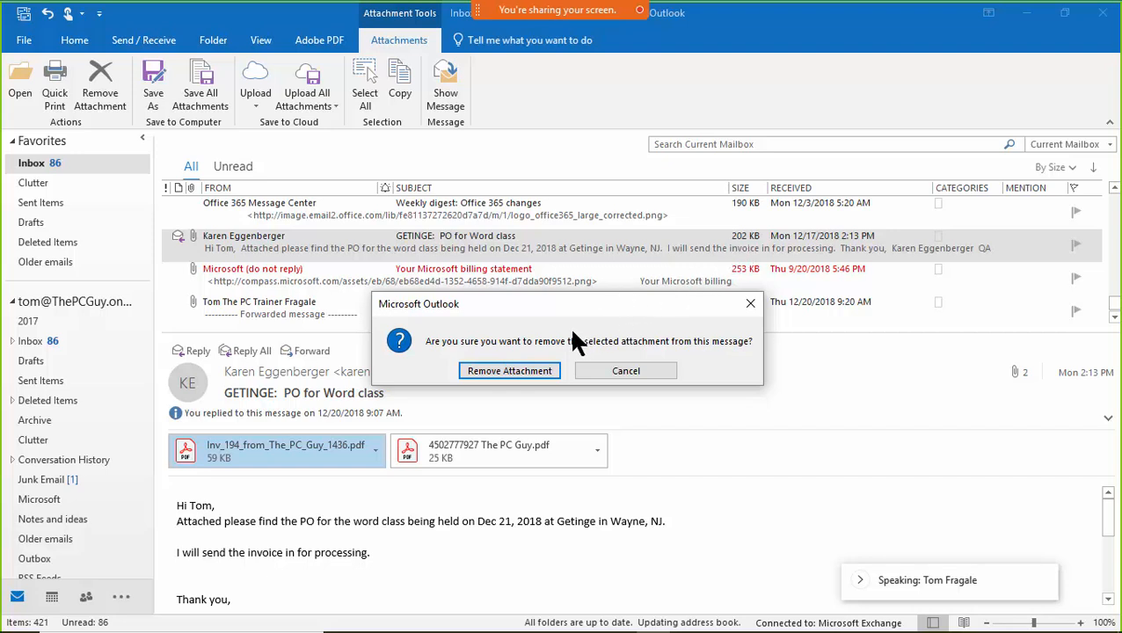
left_click(490, 376)
mouse_move(488, 380)
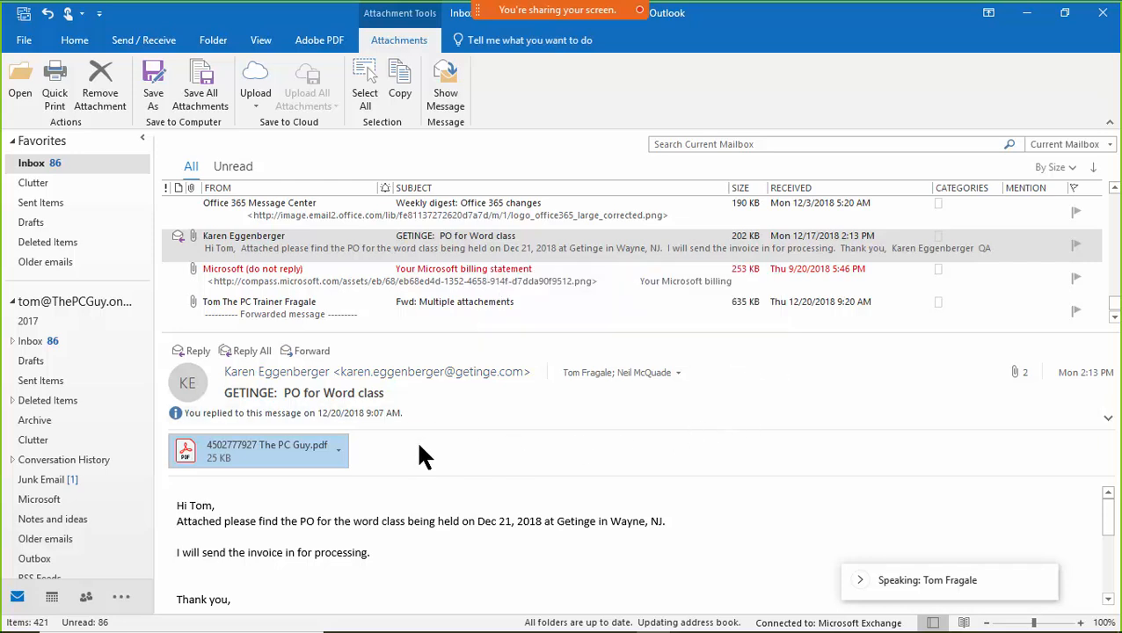
left_click(338, 448)
left_click(322, 413)
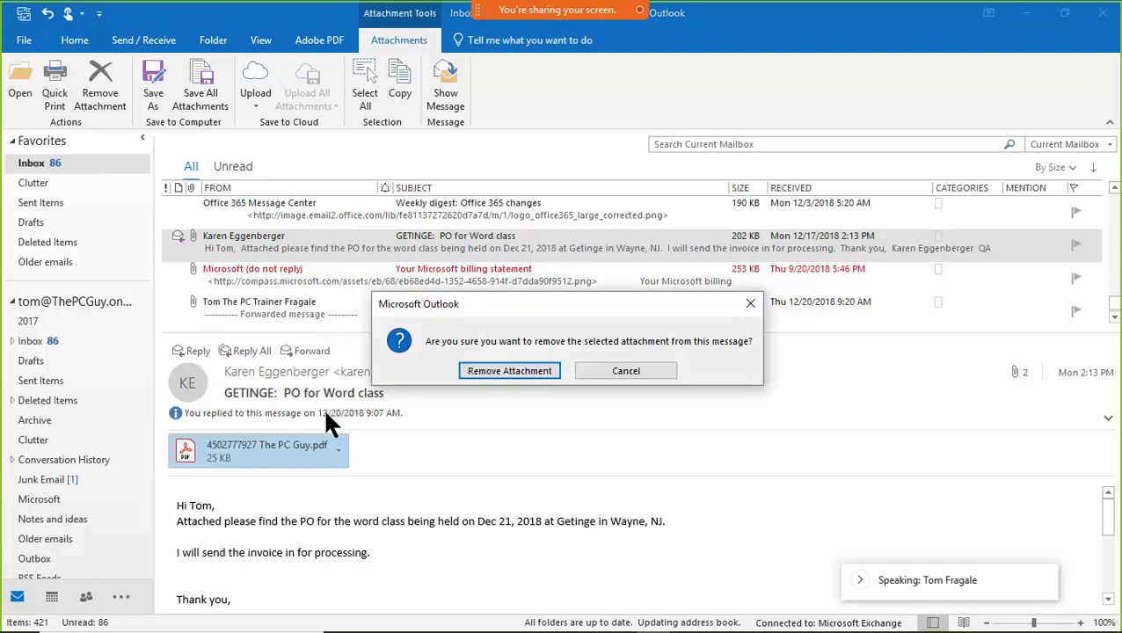
left_click(492, 367)
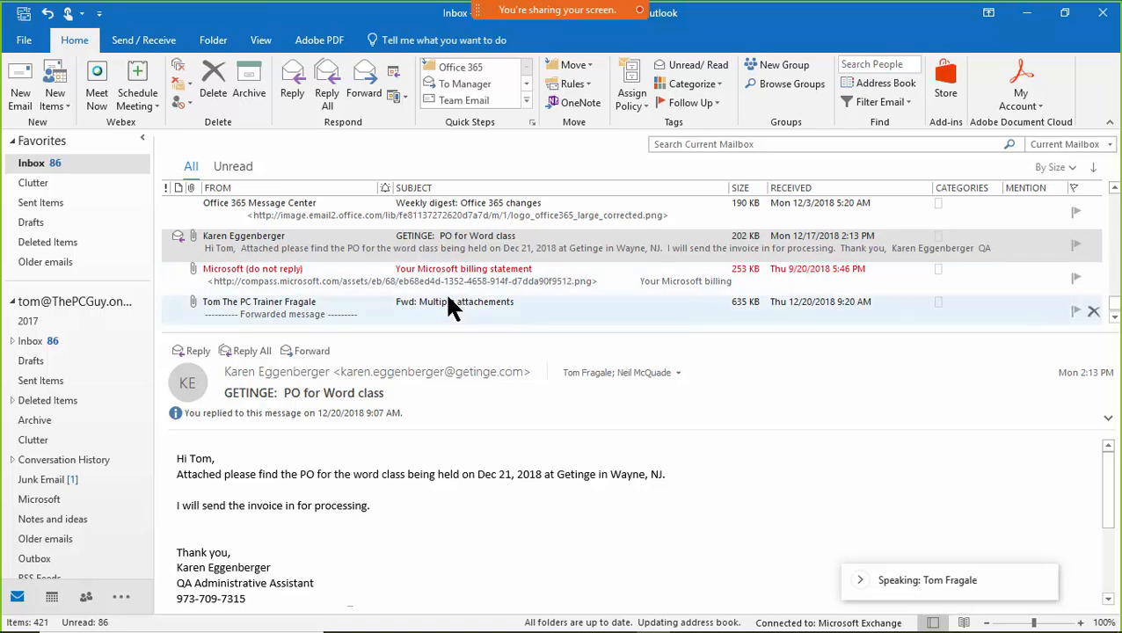
Step: View the "Your Microsoft billing statement" message and sort the Inbox by received date, newest first
left_click(473, 277)
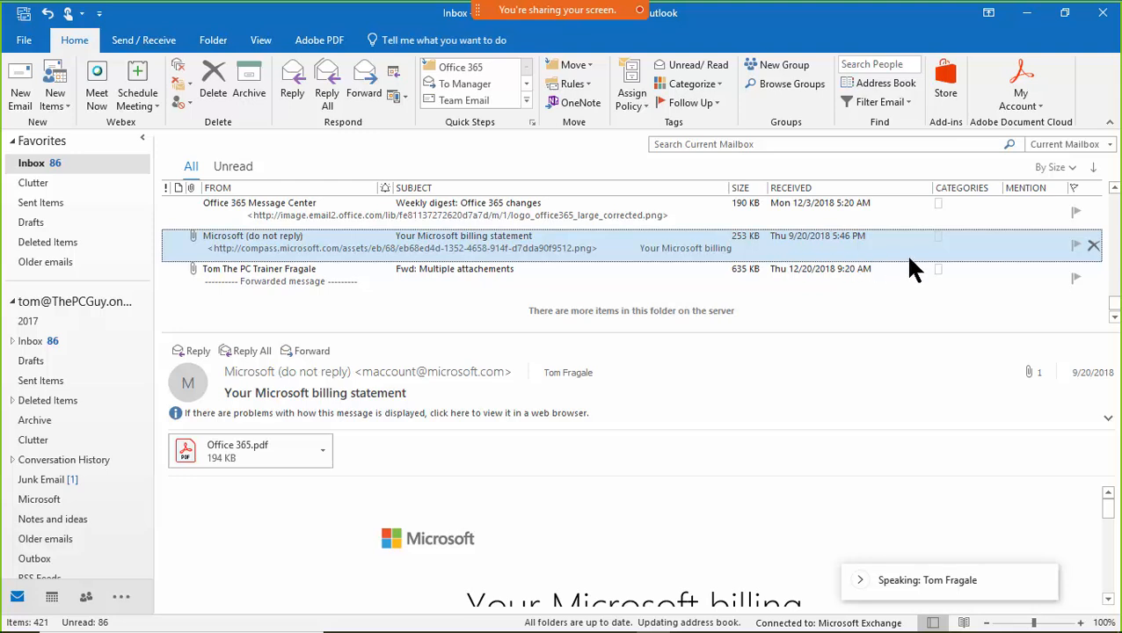
left_click(35, 164)
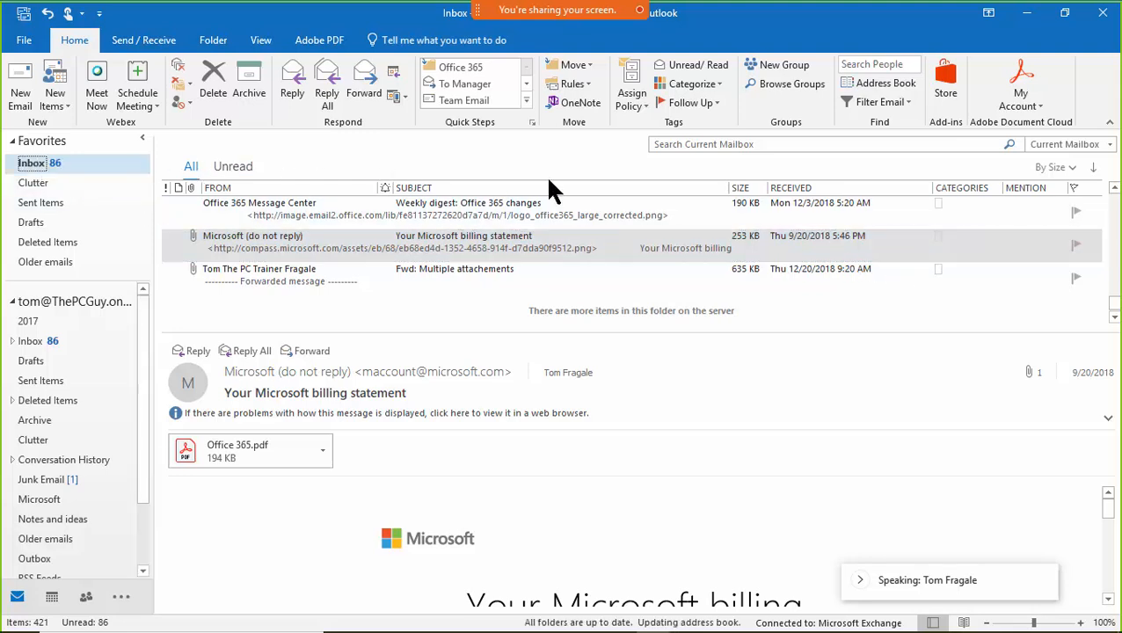
left_click(836, 188)
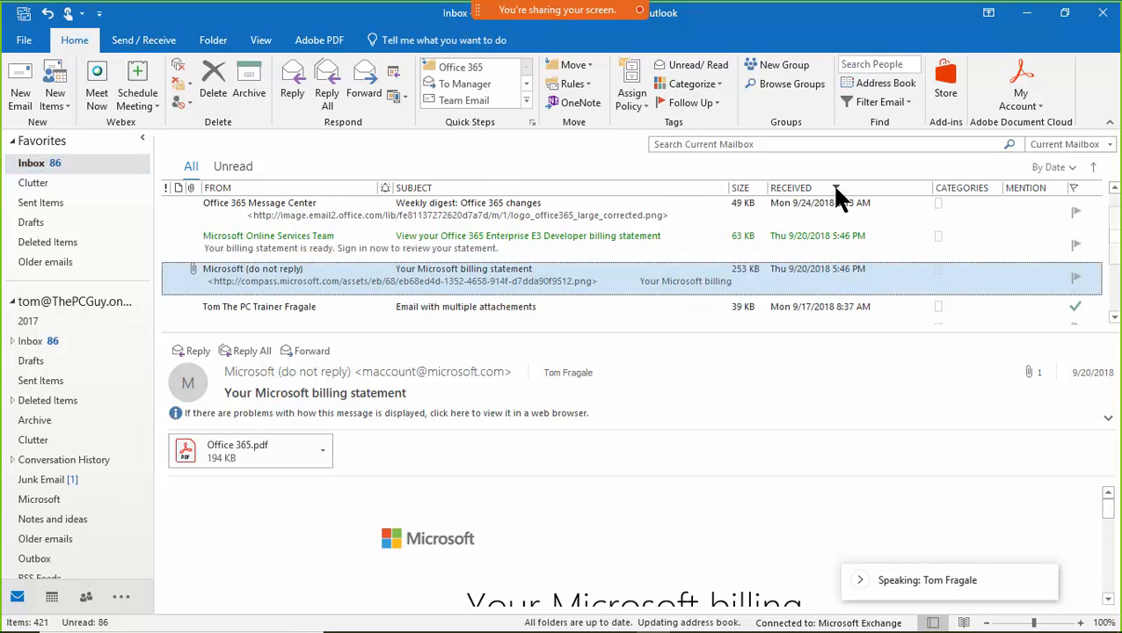
left_click_drag(1114, 251, 1115, 192)
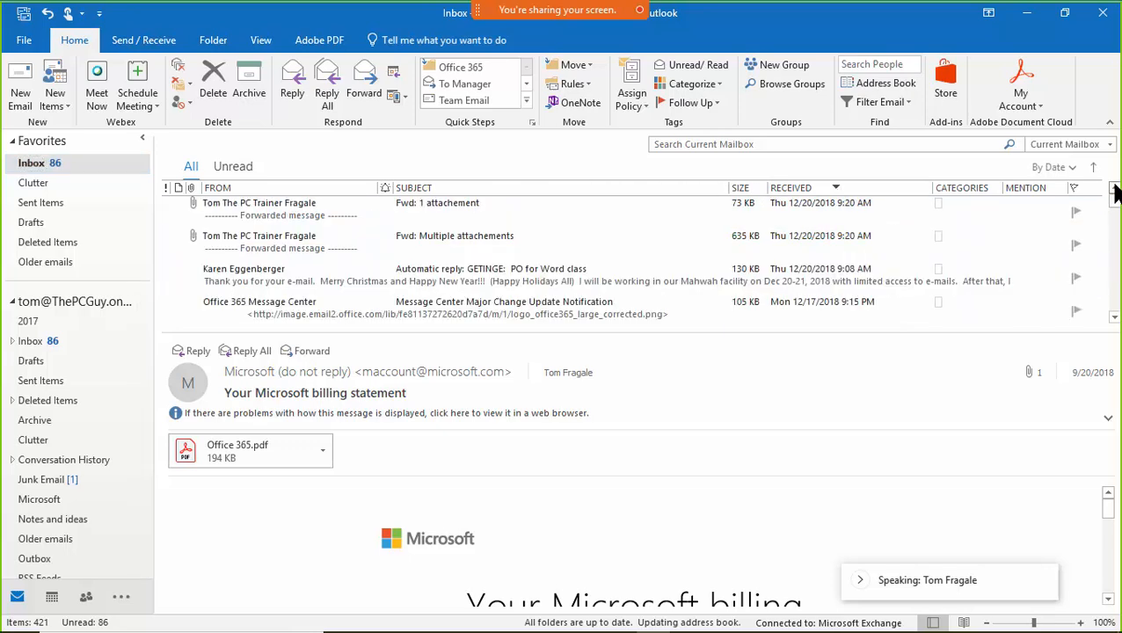
Step: Read the automatic reply to "GETINGE: PO for Word class" and open the "Fwd: Multiple attachements" message in the Reading Pane
left_click(571, 272)
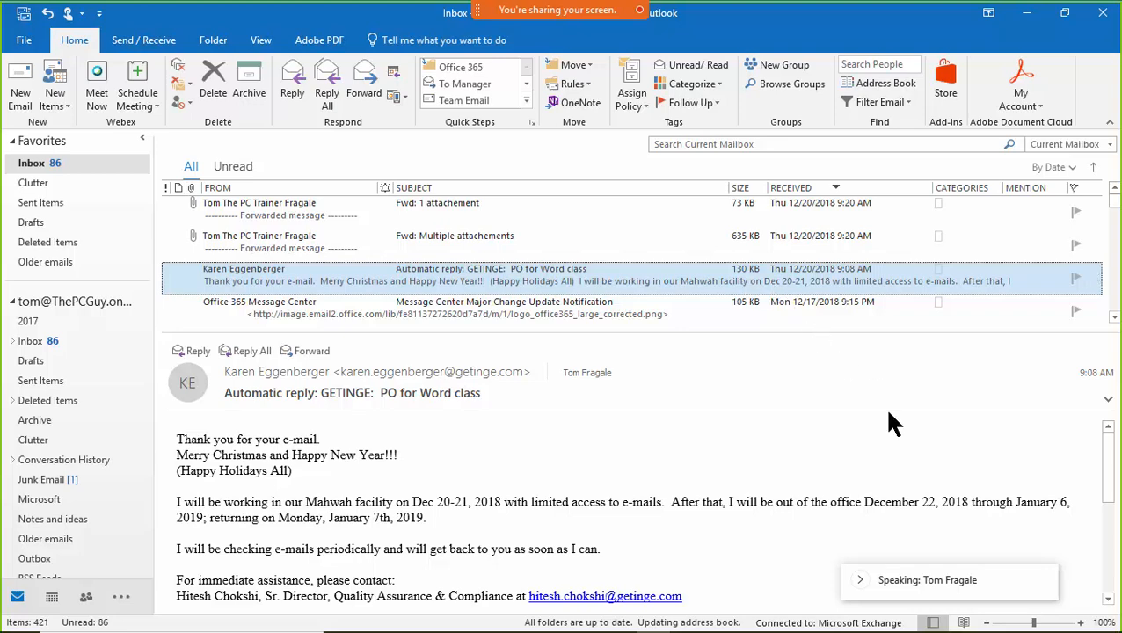
mouse_move(1109, 464)
left_mouse_down()
mouse_move(1109, 593)
mouse_move(1109, 420)
left_mouse_up()
left_click(423, 245)
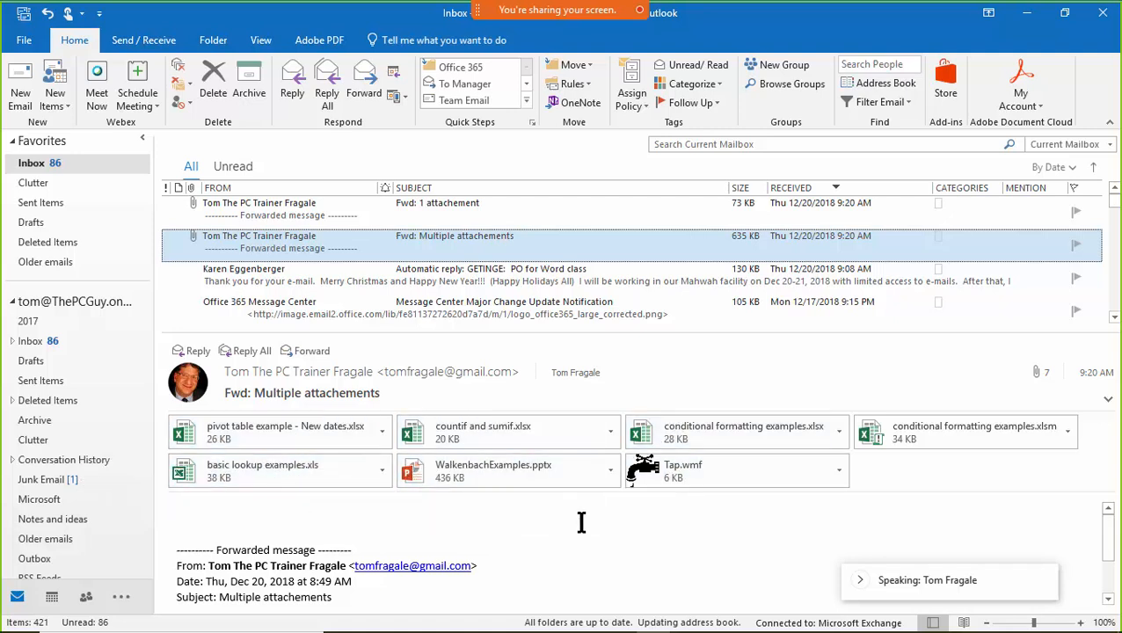
Step: Save all seven attachments of the "Fwd: Multiple attachements" message to the Downloads folder
left_click(381, 425)
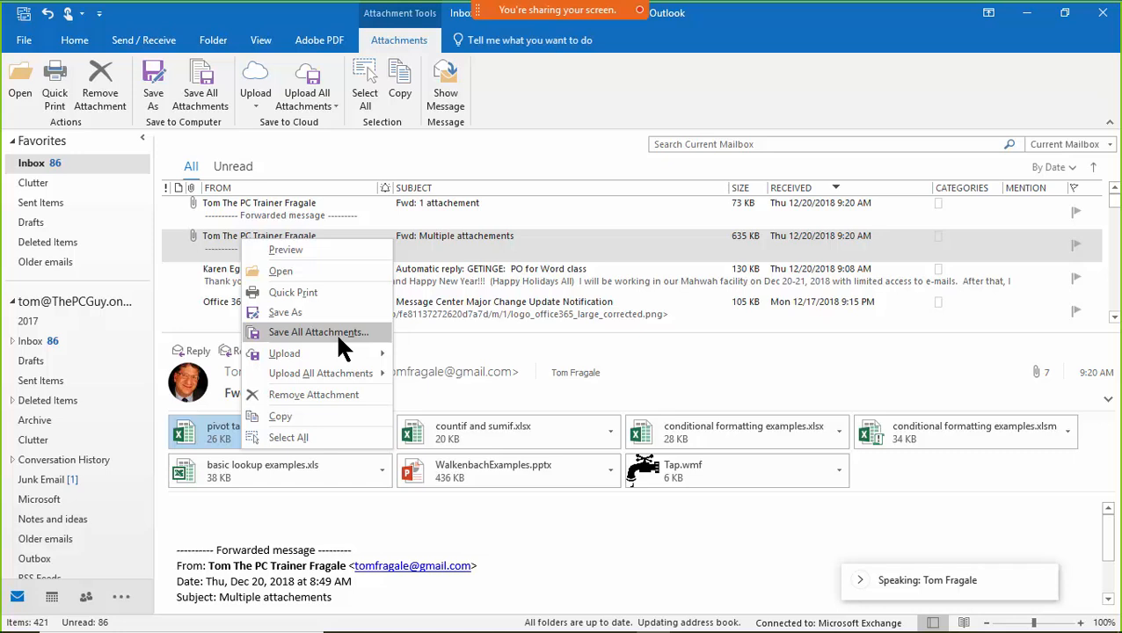
left_click(338, 335)
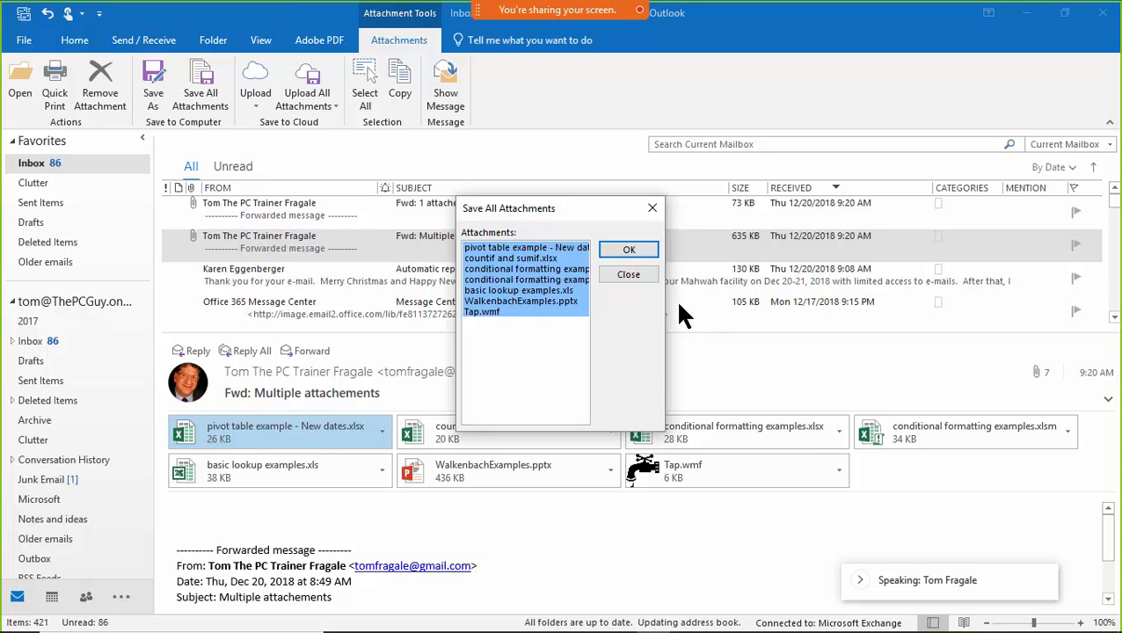
left_click(638, 249)
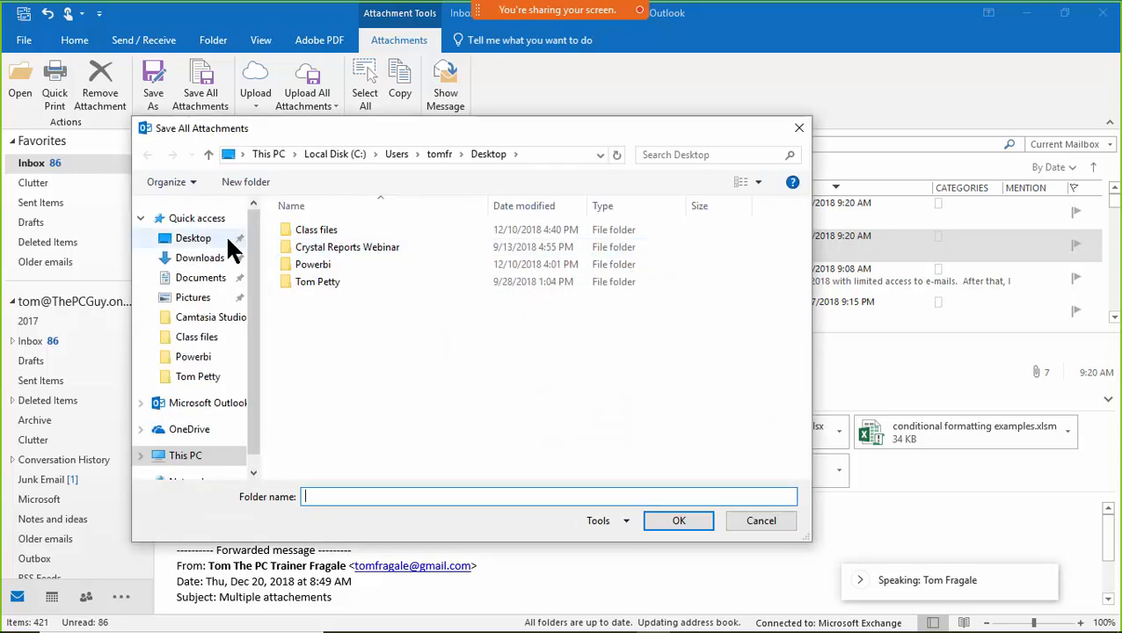
left_click(192, 262)
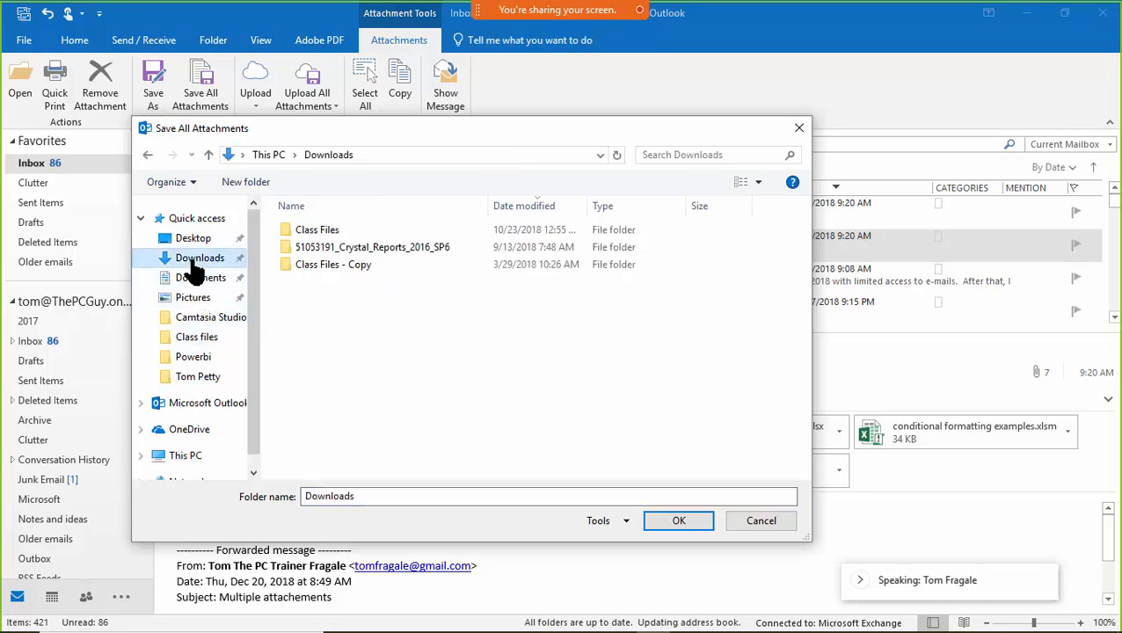
left_click(668, 521)
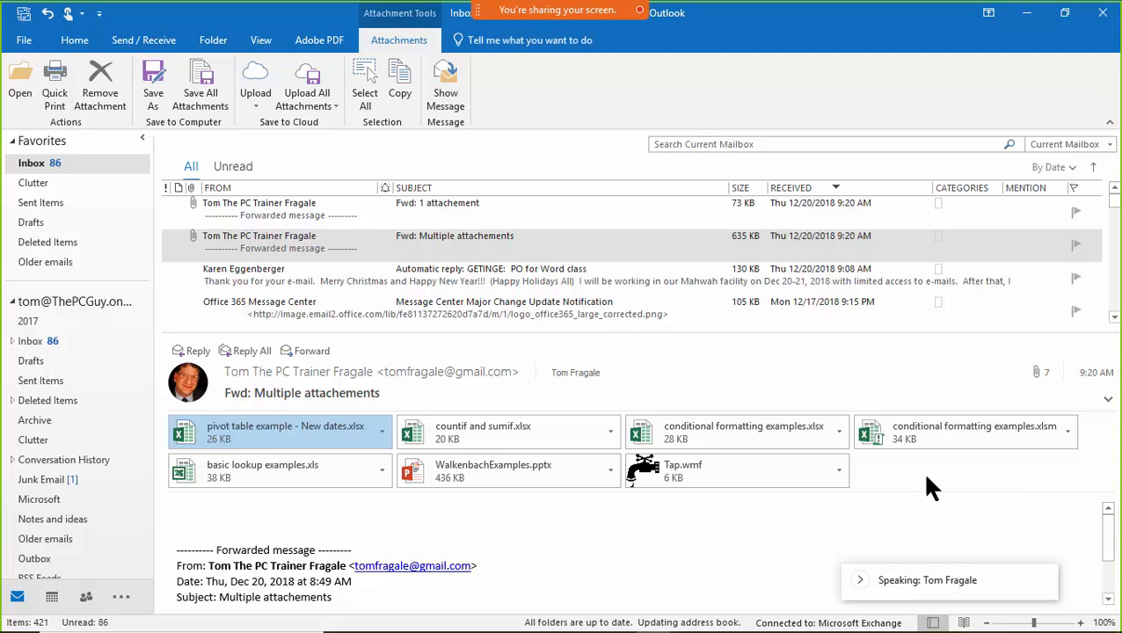
Step: Remove all seven attachments from the "Fwd: Multiple attachements" message and reselect the message to refresh its listing
left_click(290, 424)
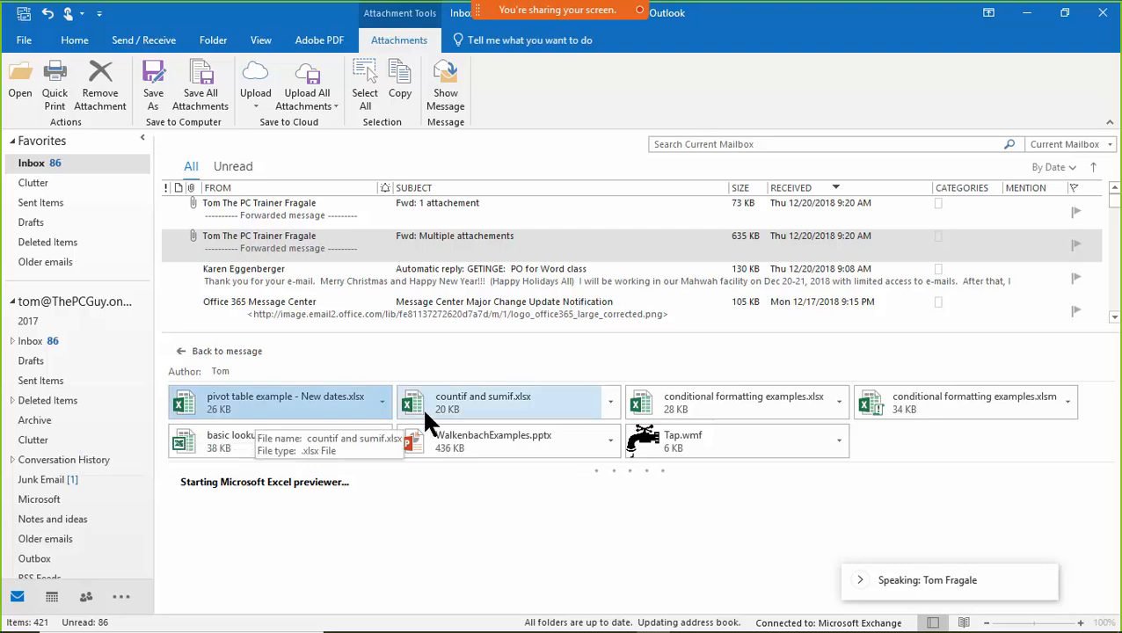
left_click(690, 448)
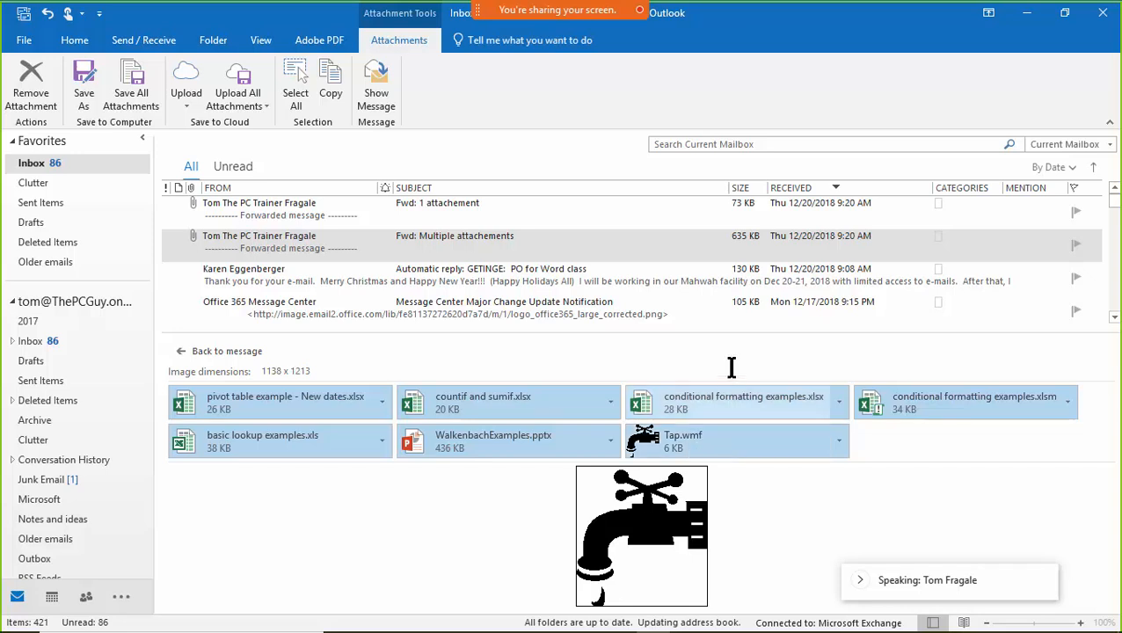
left_click(839, 442)
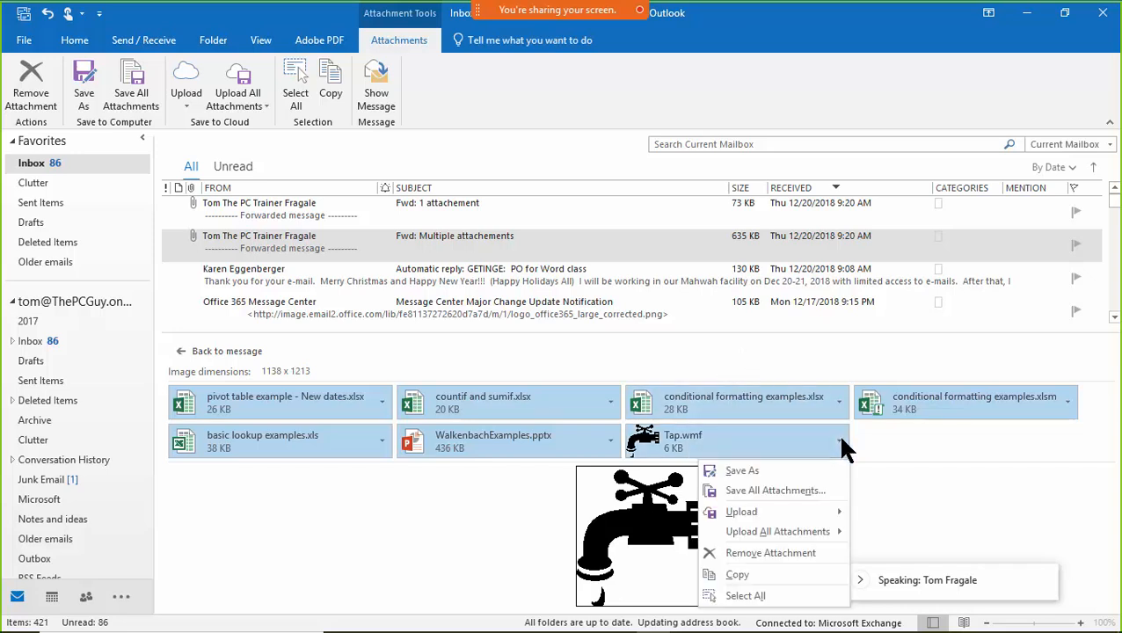
left_click(815, 556)
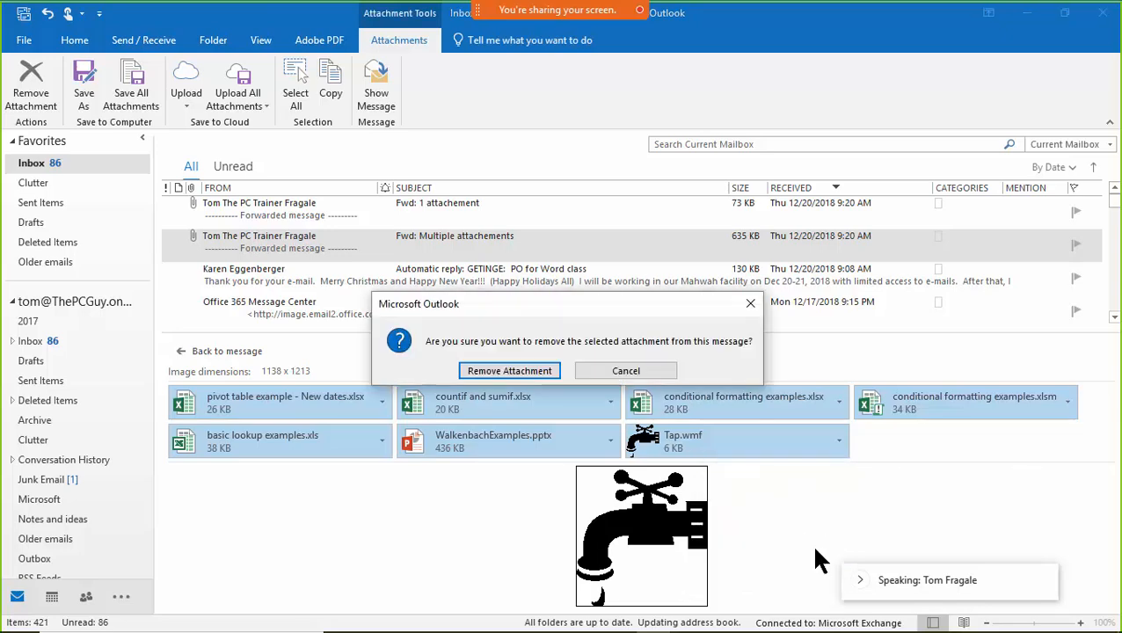
left_click(501, 366)
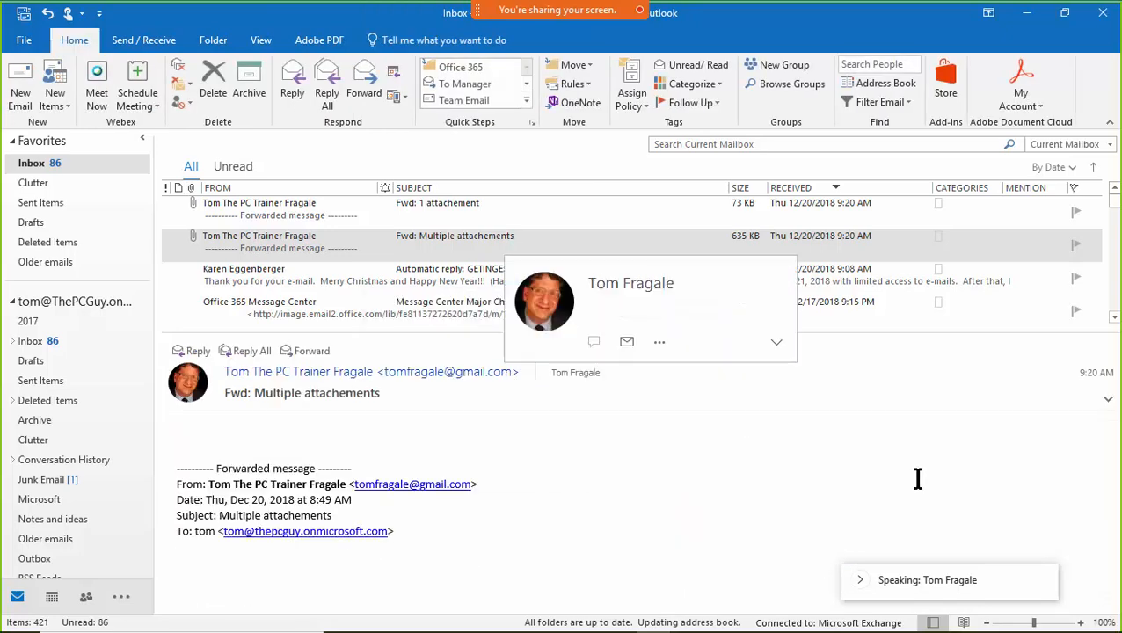
left_click(361, 265)
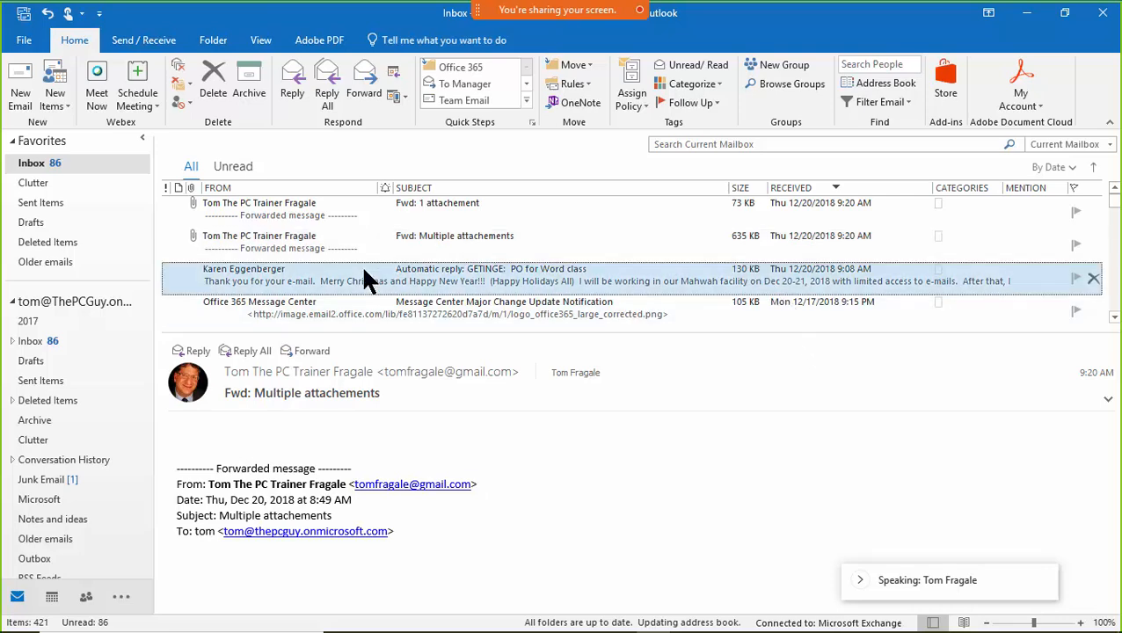
left_click(391, 243)
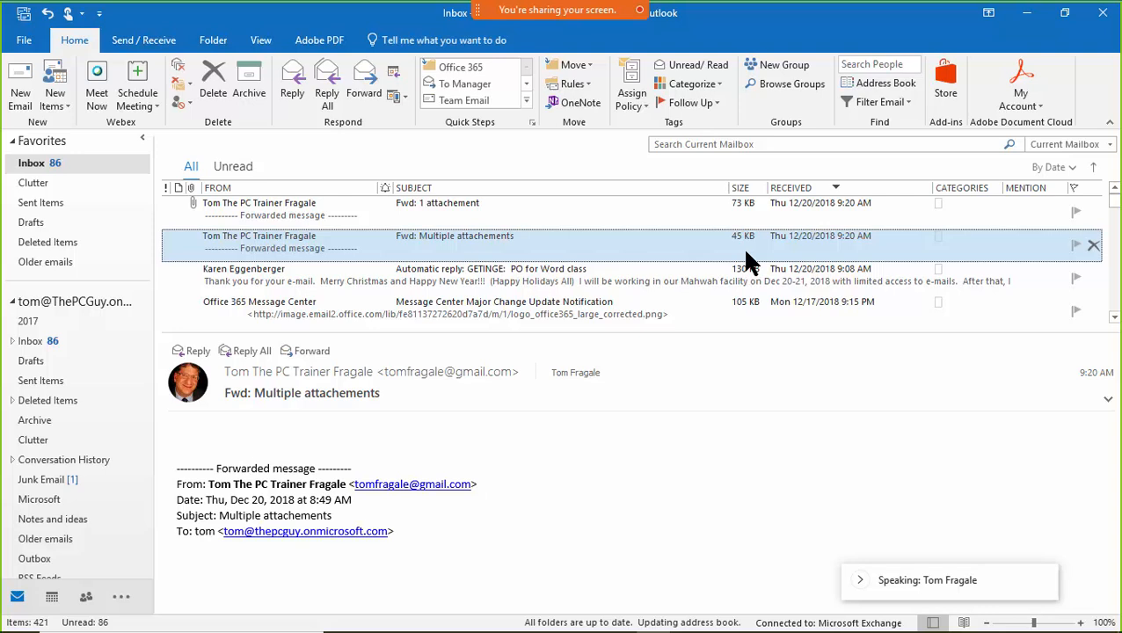
Step: Sort the Inbox by size with the largest messages first, and re-sort it to list messages with attachments first
left_click(747, 194)
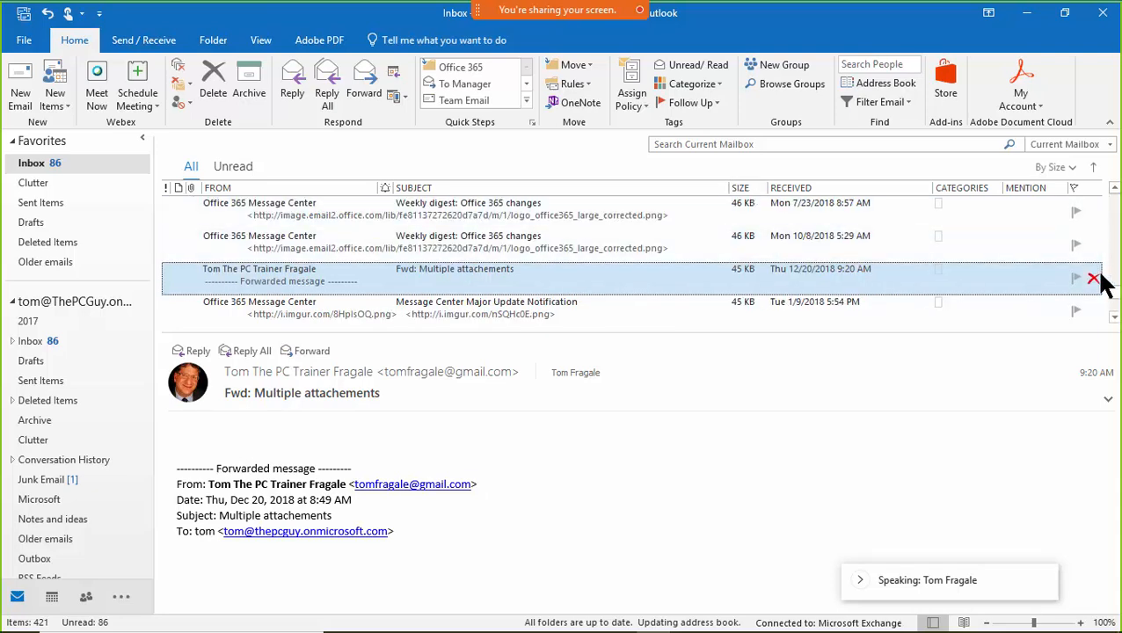
left_click_drag(1114, 291, 1111, 193)
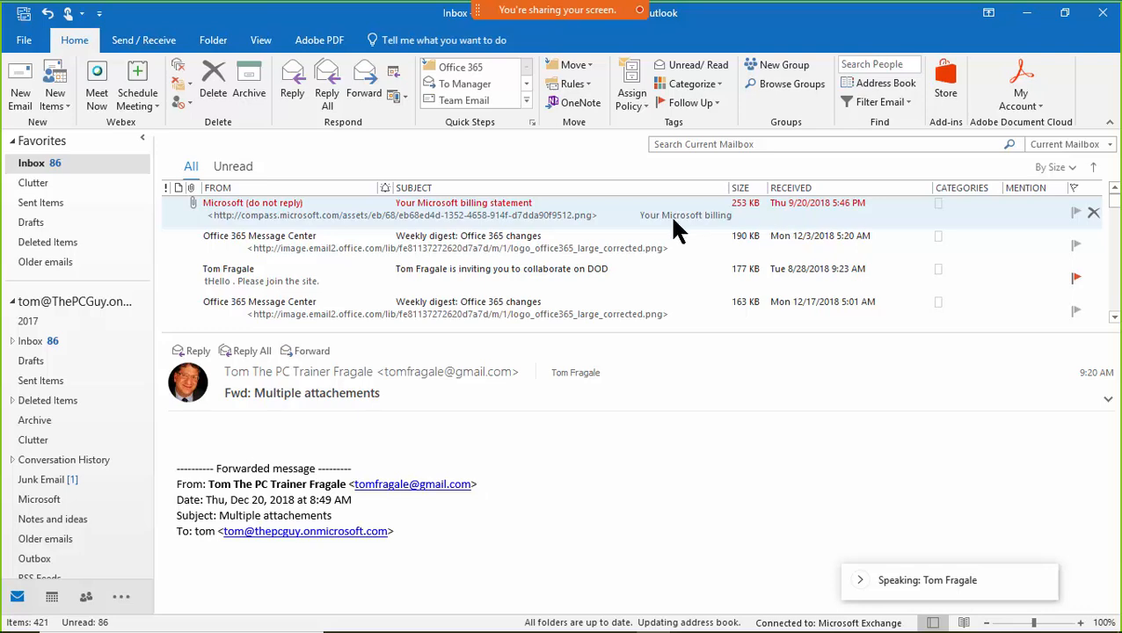
left_click(191, 187)
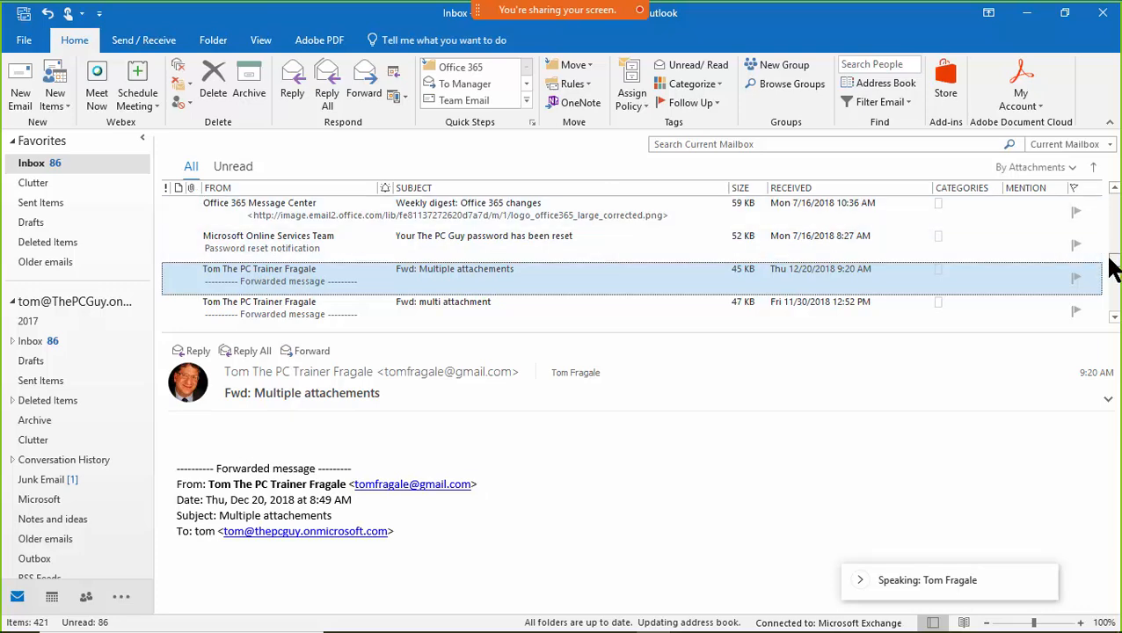
left_click_drag(1113, 260, 1114, 204)
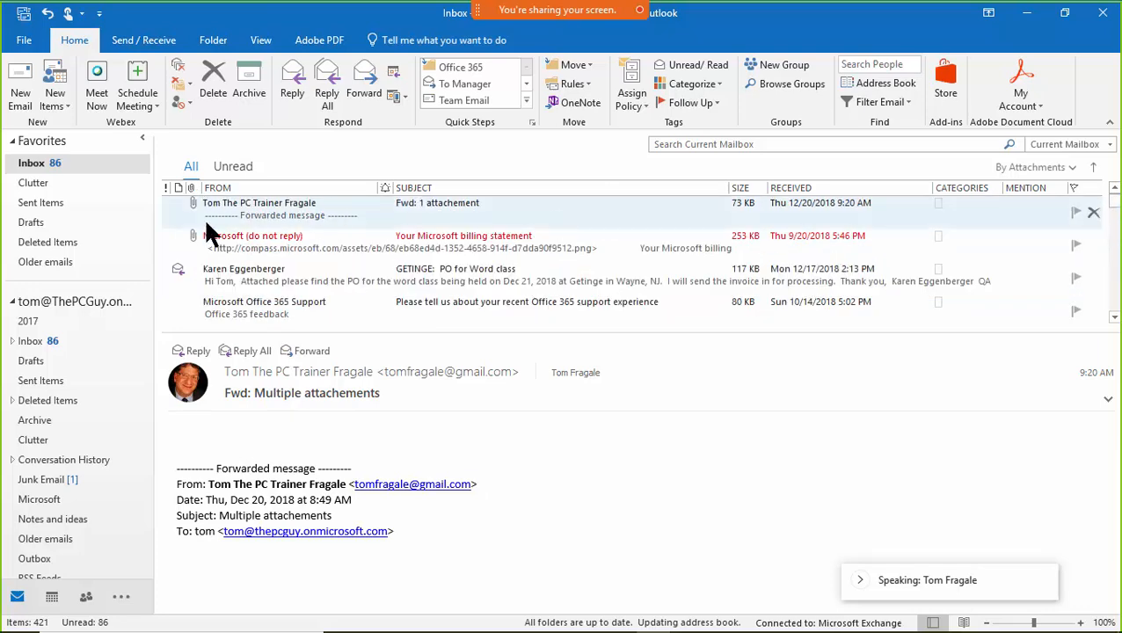
Step: Save the Office 365.pdf attachment of the "Your Microsoft billing statement" message to the default user folder under its original name
left_click(432, 236)
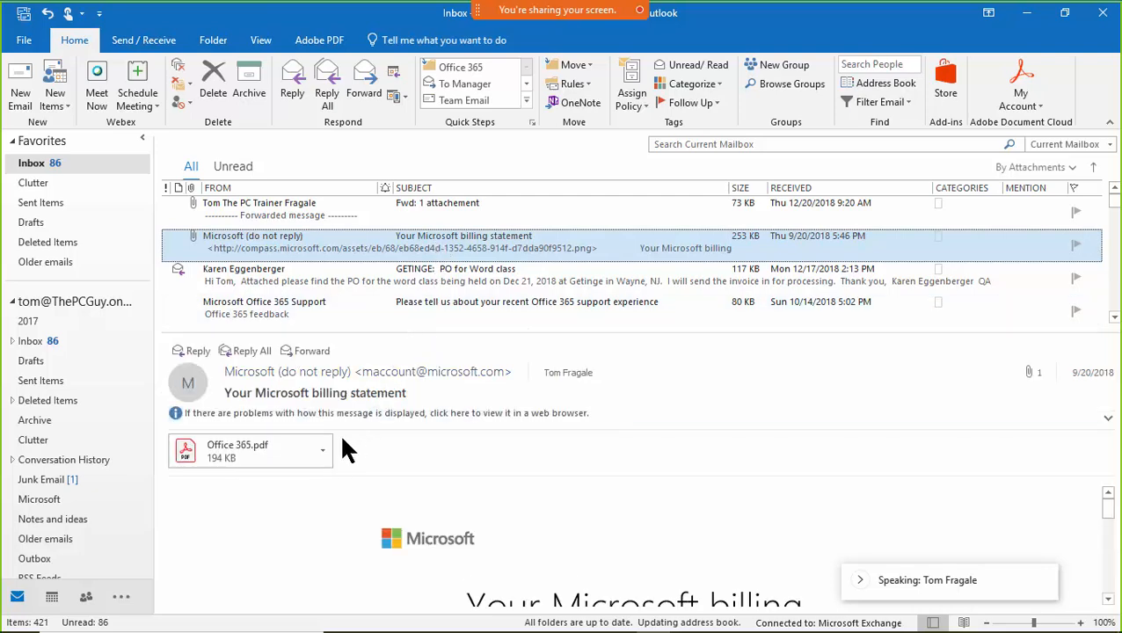
left_click(323, 450)
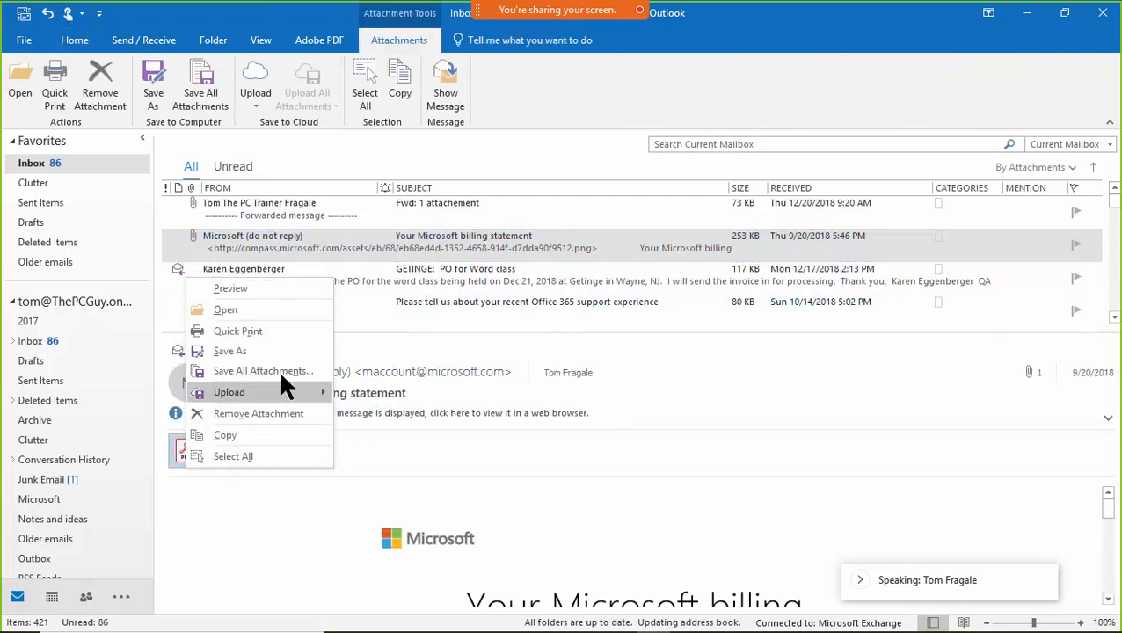
left_click(272, 351)
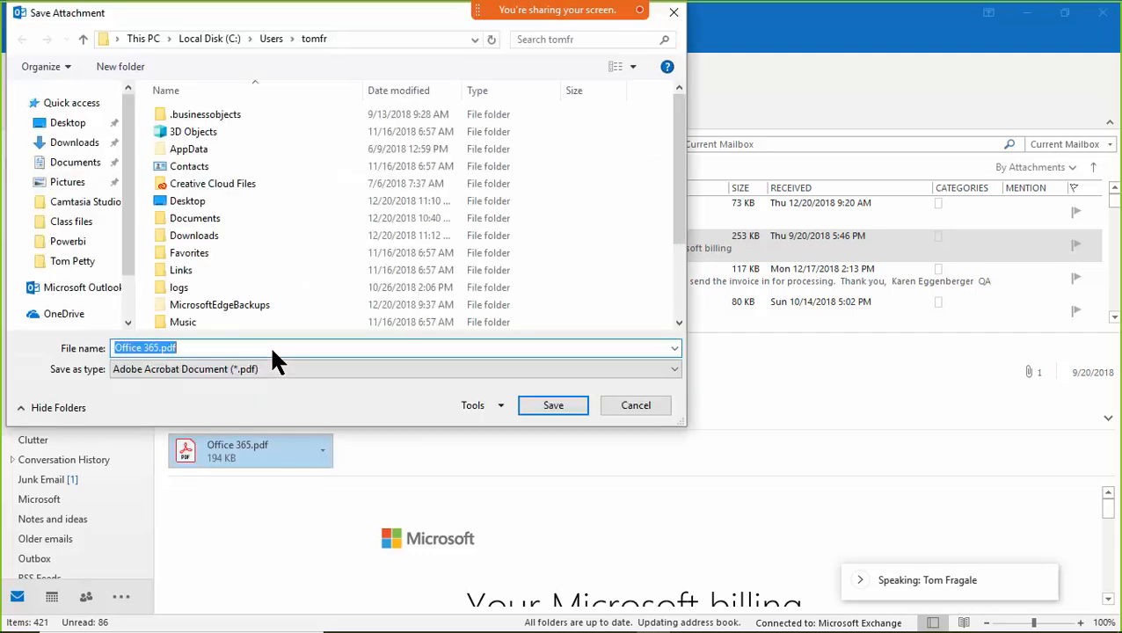
left_click(580, 402)
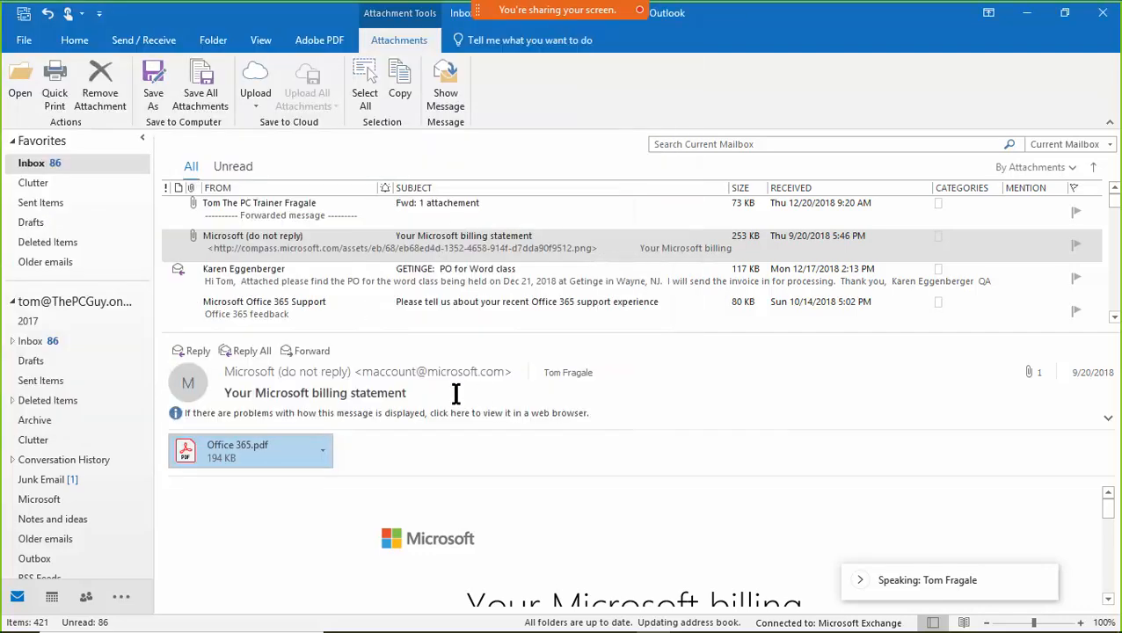
Step: Save Office 365.pdf from the billing statement message again with Save All Attachments, keeping the default folder and file name
left_click(323, 450)
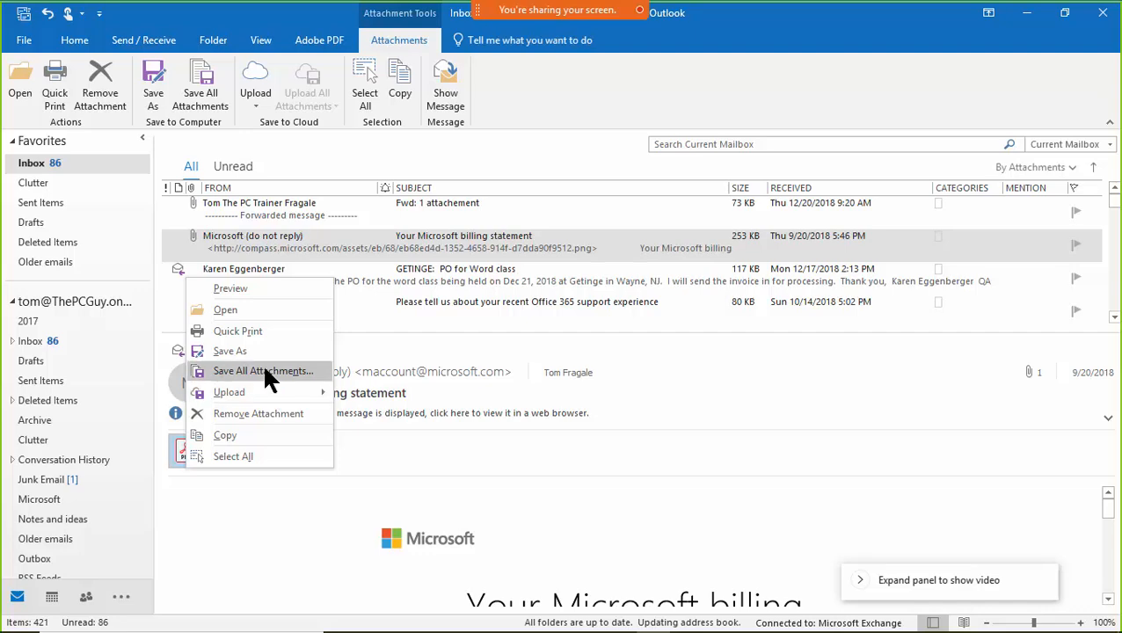
left_click(264, 367)
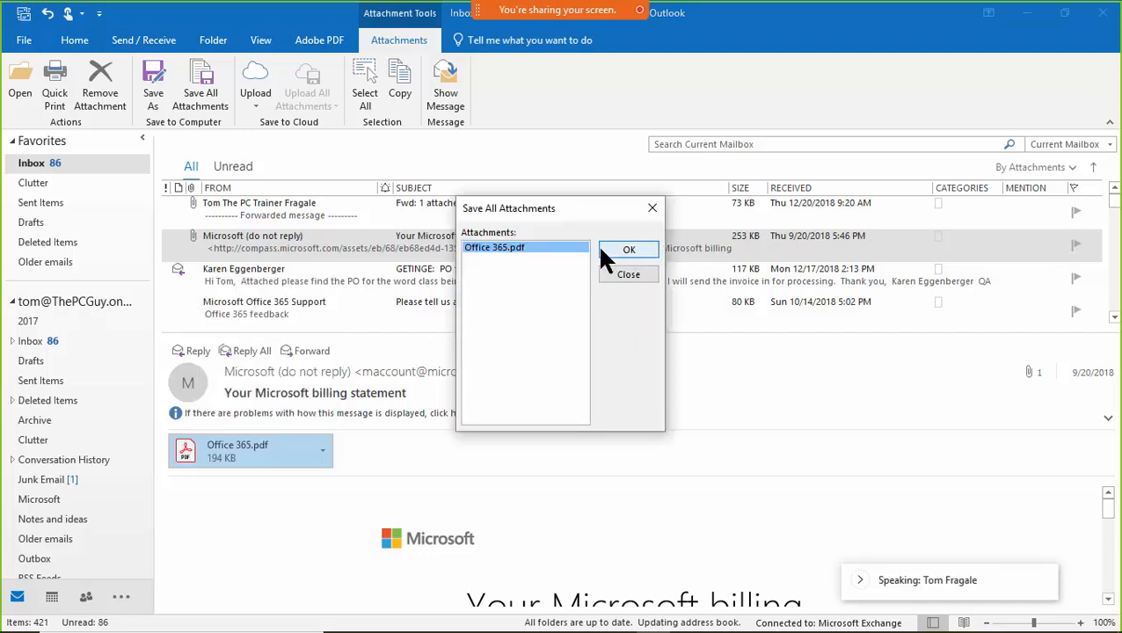
left_click(626, 249)
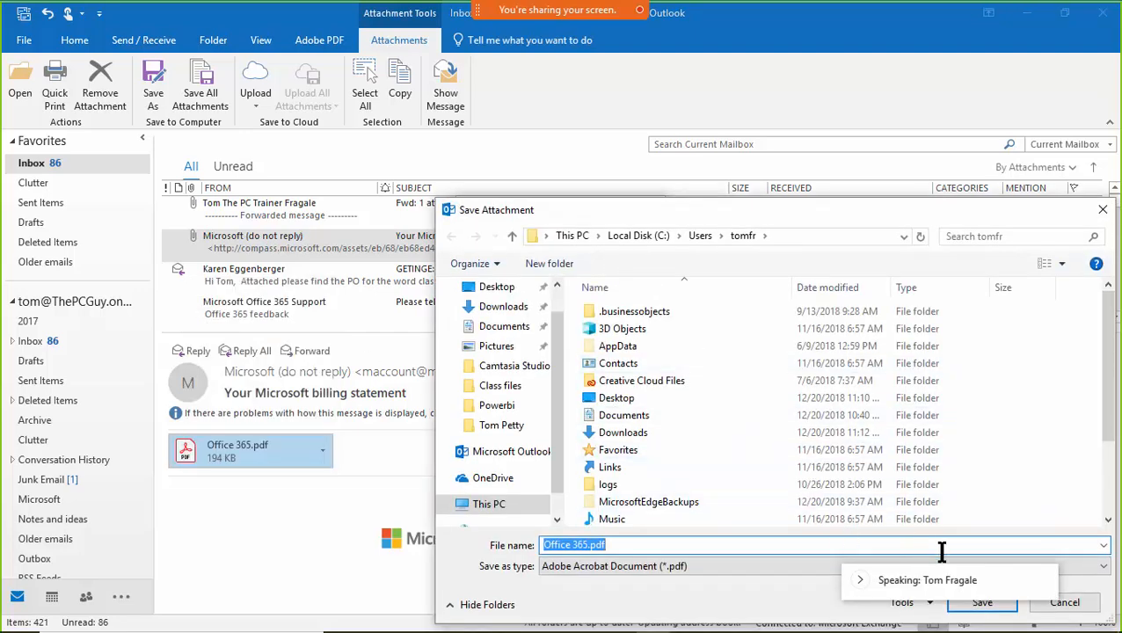
left_click(978, 605)
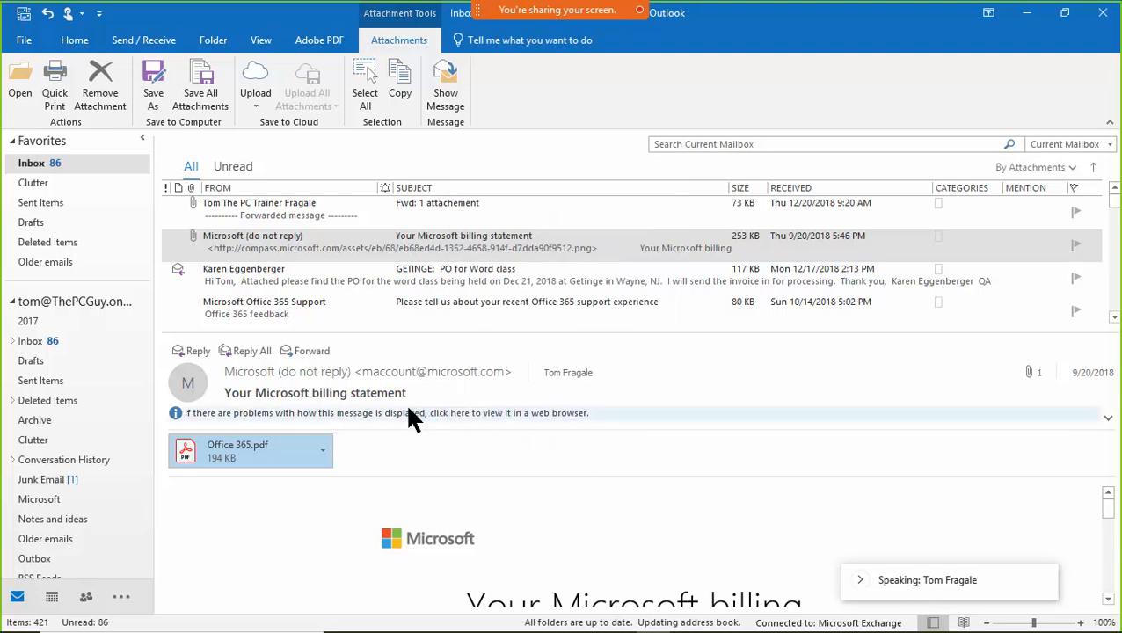
Step: Remove Office 365.pdf from the "Your Microsoft billing statement" message and sort the Inbox by received date, newest first
right_click(331, 457)
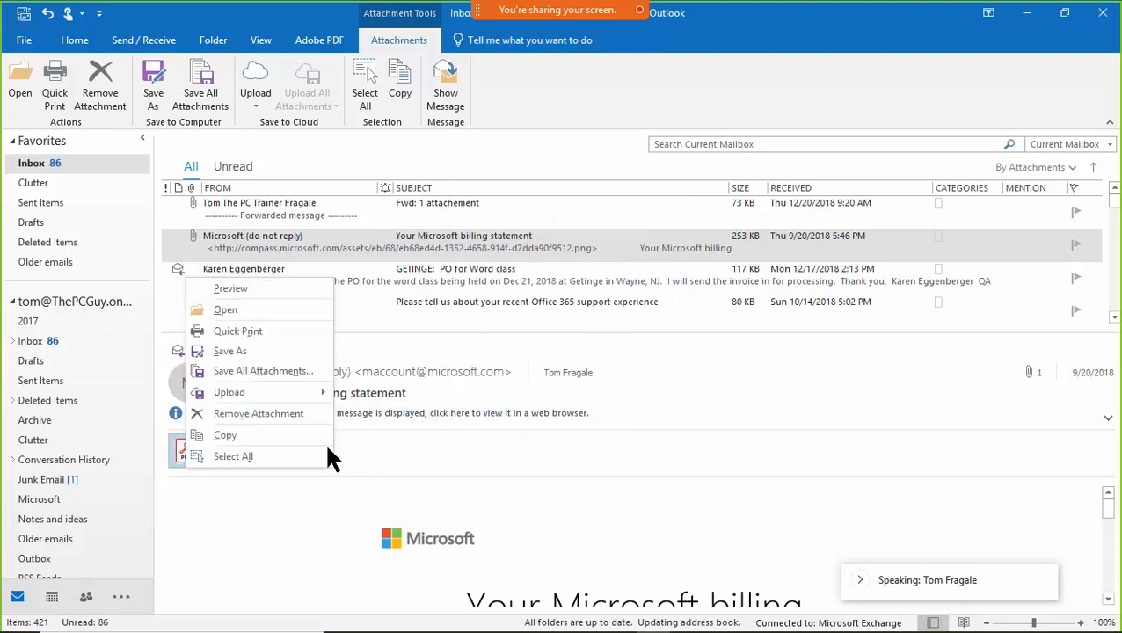
left_click(296, 409)
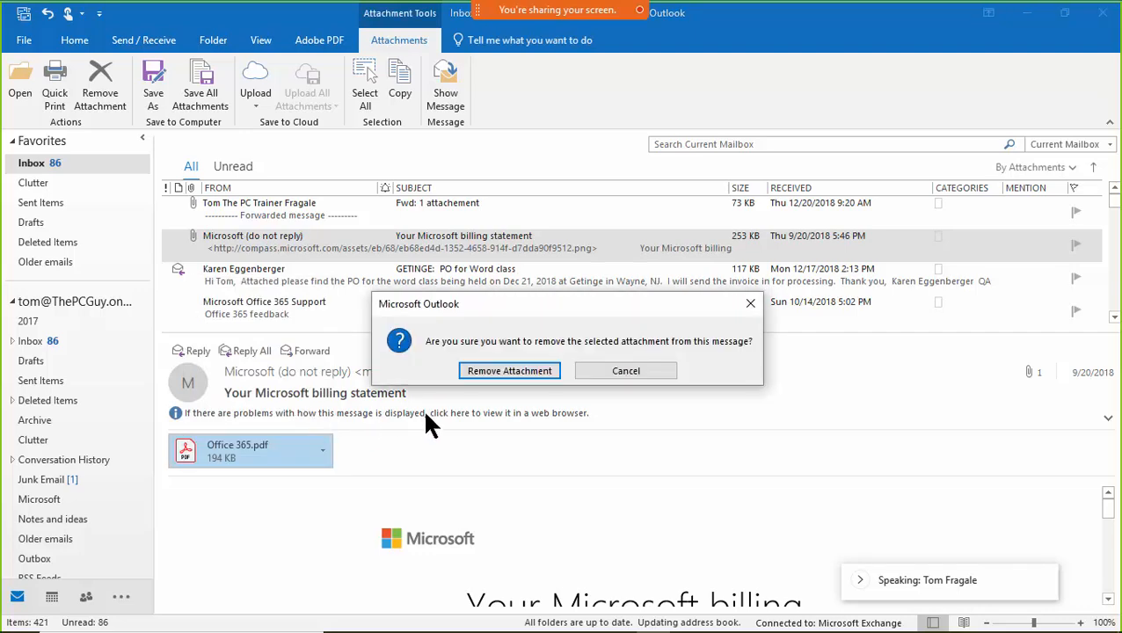
left_click(497, 370)
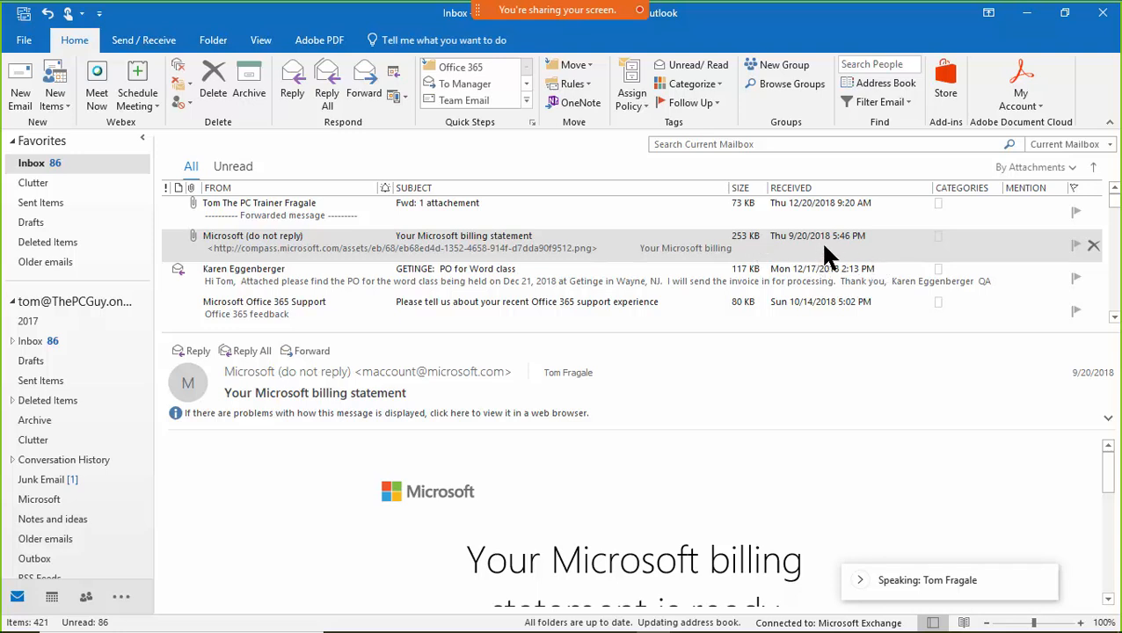
left_click(826, 189)
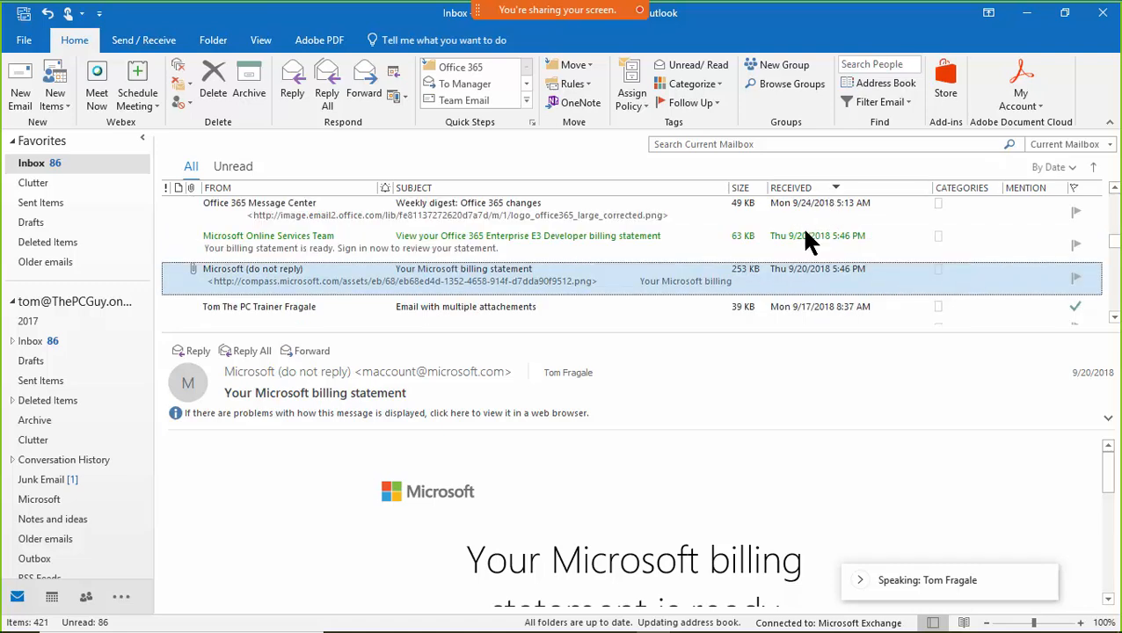
left_click(635, 250)
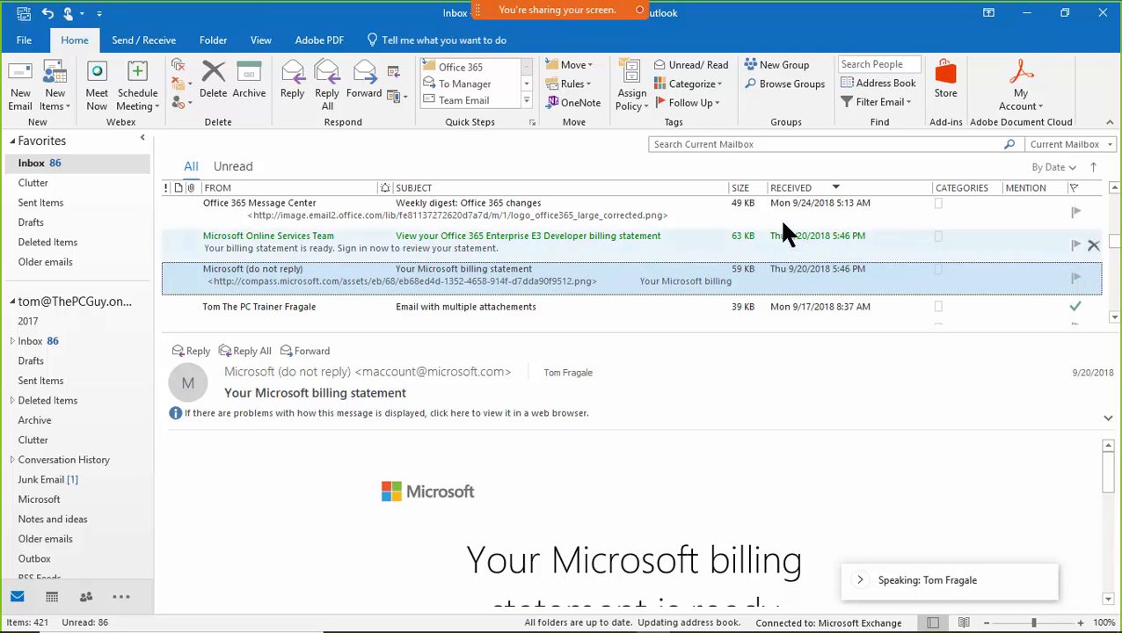
Step: Sort the Inbox in turn by sender, subject and size, and return to sorting by received date
left_click(273, 188)
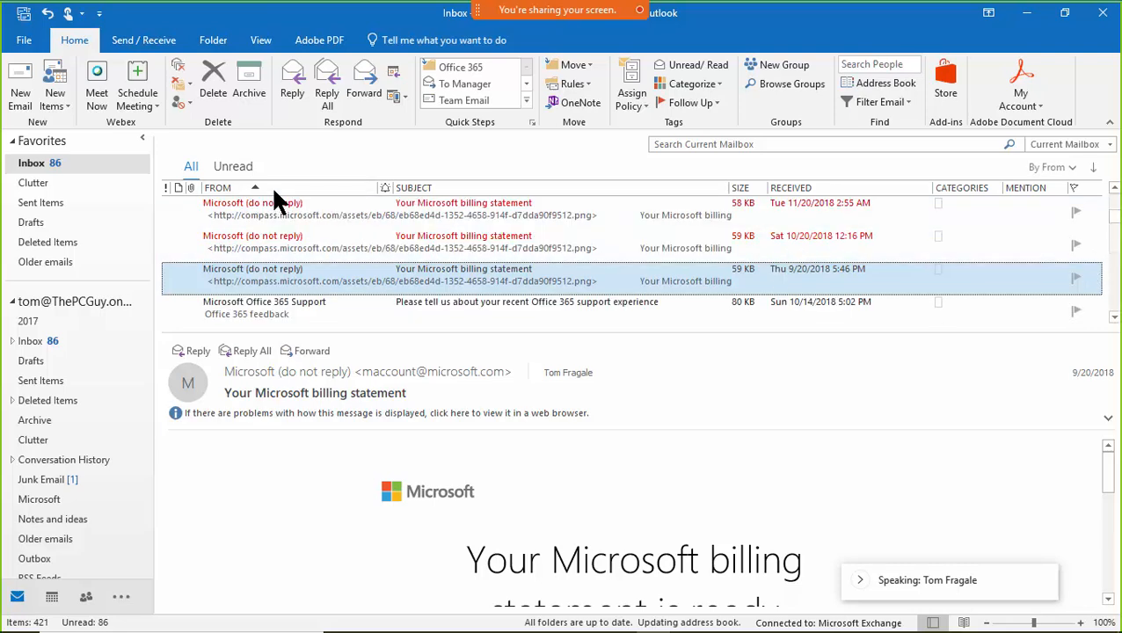
left_click(479, 188)
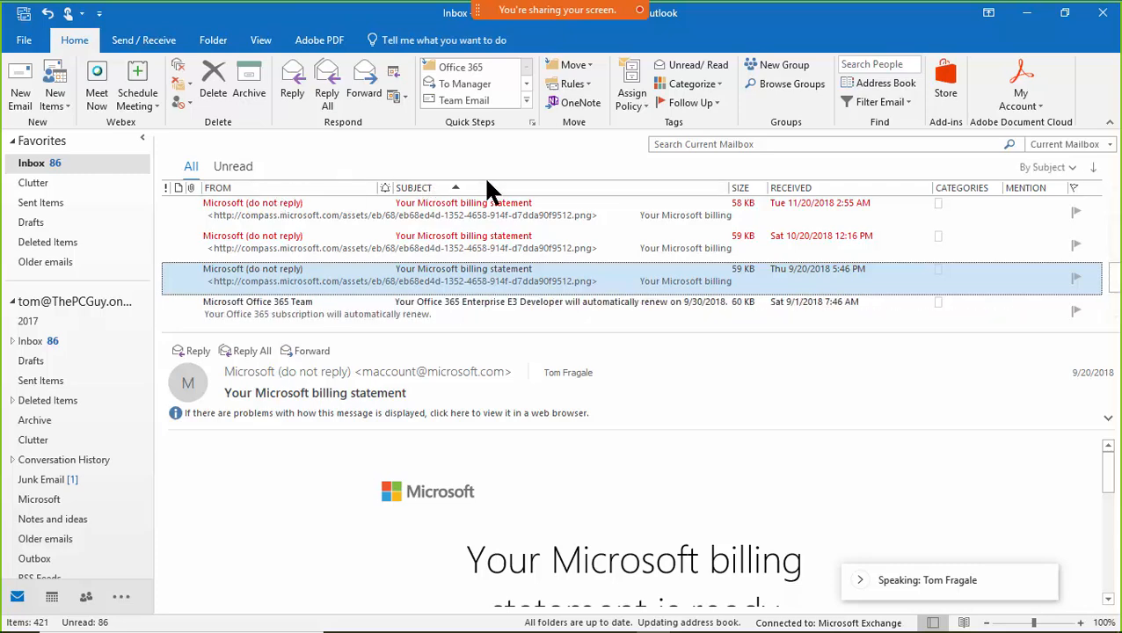
left_click(743, 187)
left_click(802, 189)
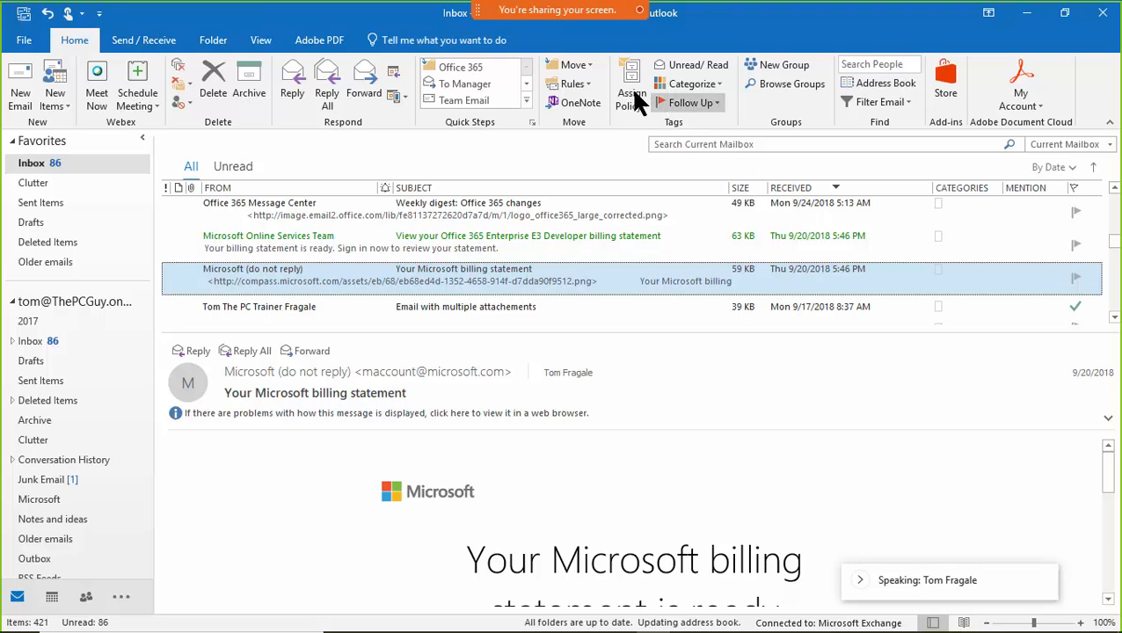
Step: Set the Inbox view to sort by From ascending and then by Received descending, and look through the sorted messages
left_click(260, 42)
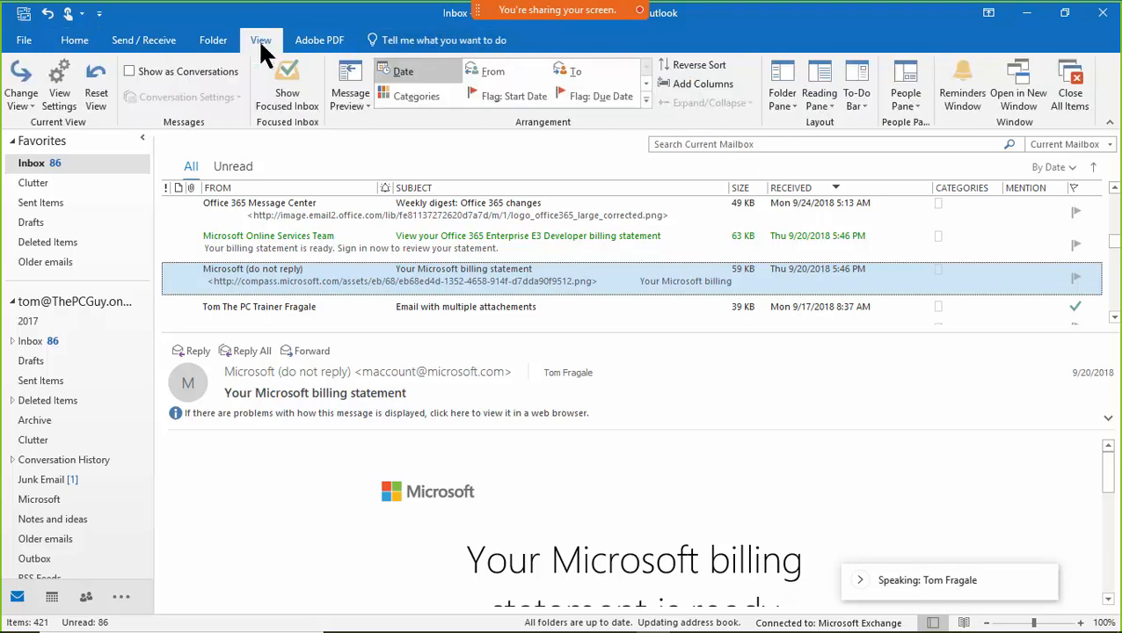
left_click(64, 88)
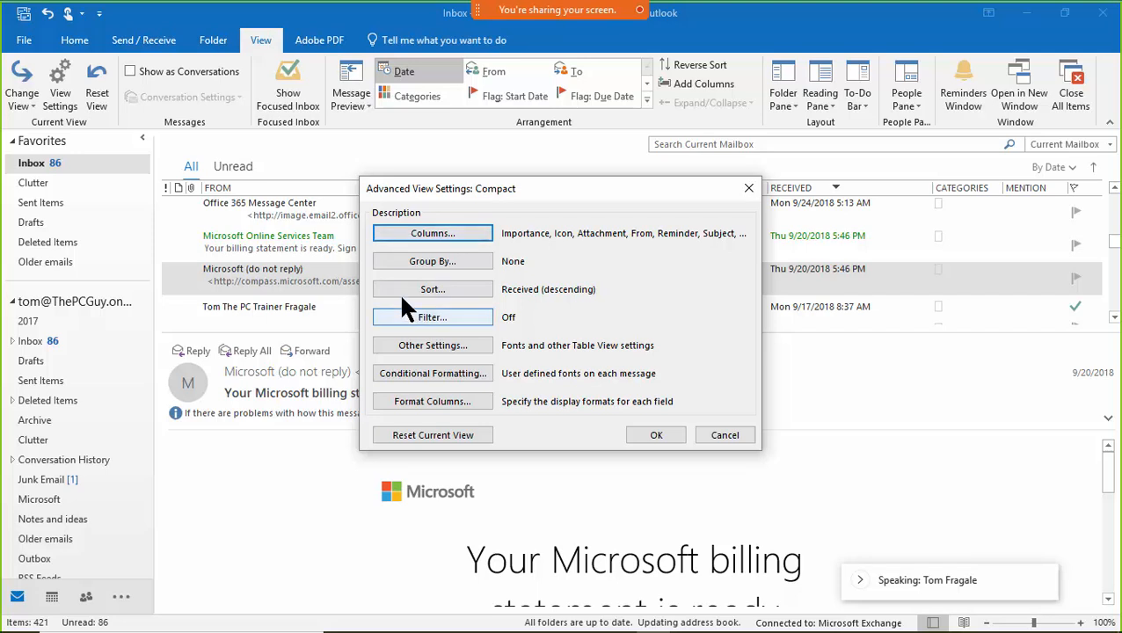
left_click(426, 286)
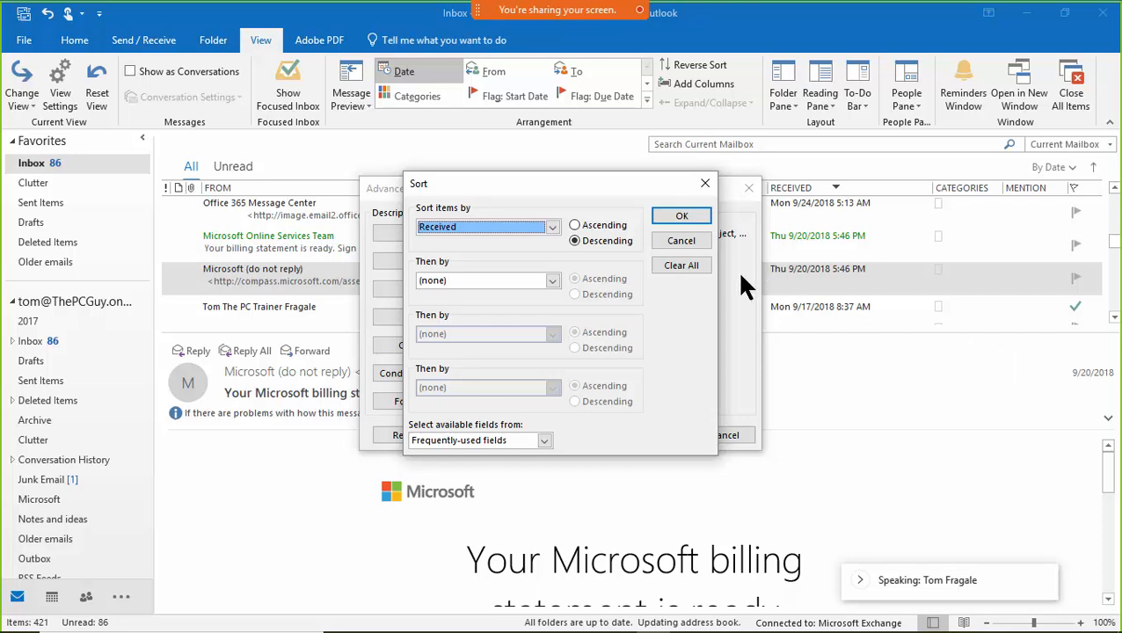
left_click(552, 228)
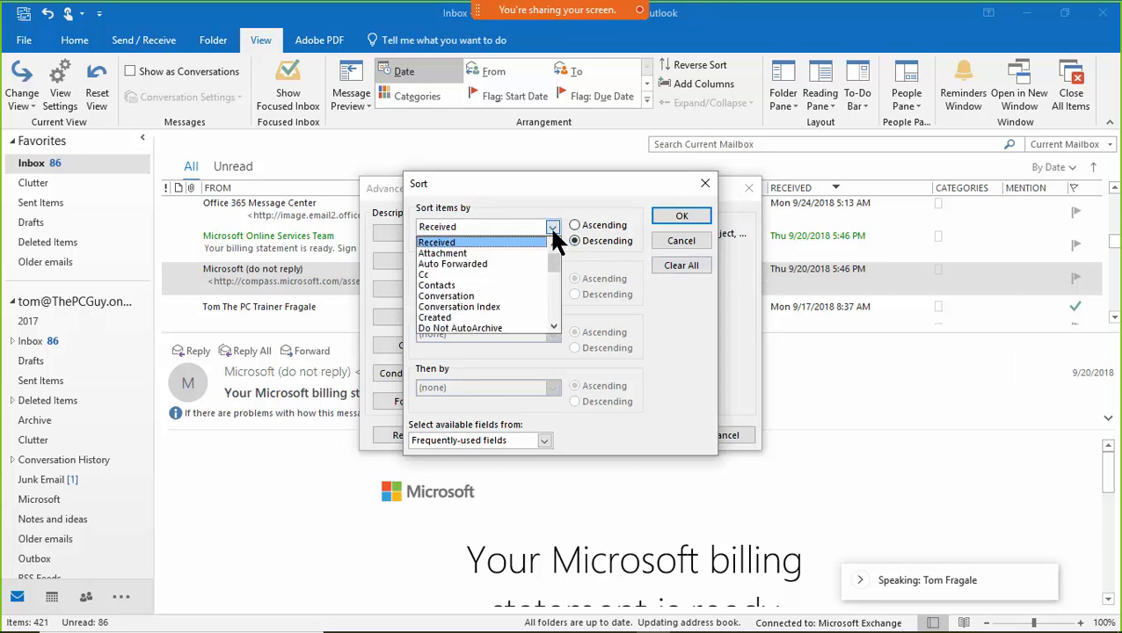
left_click(553, 331)
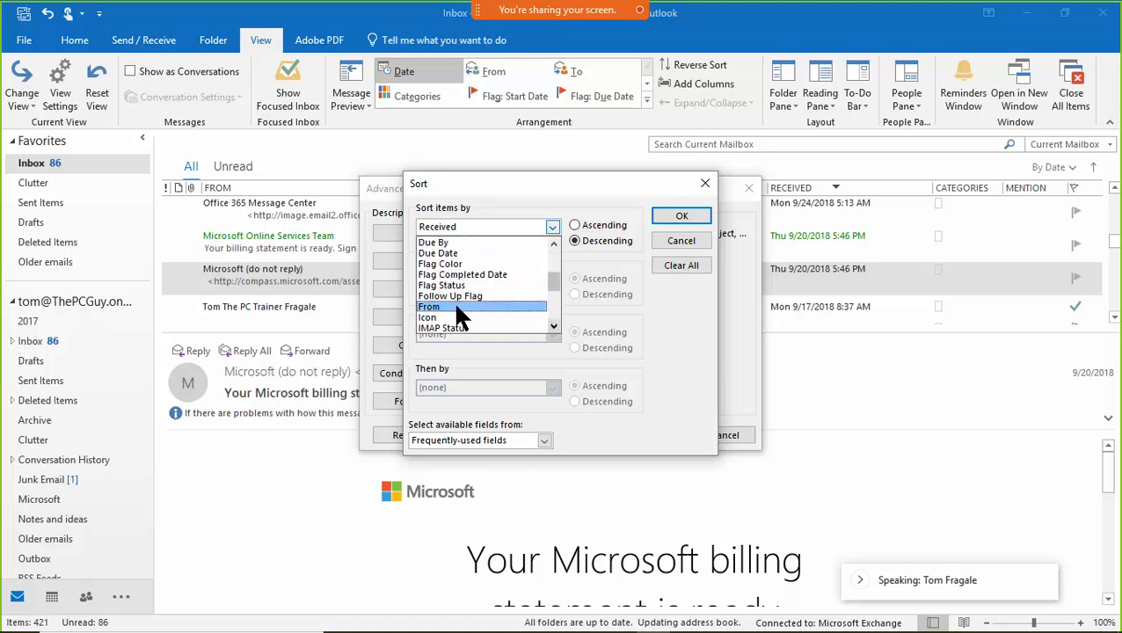
left_click(452, 303)
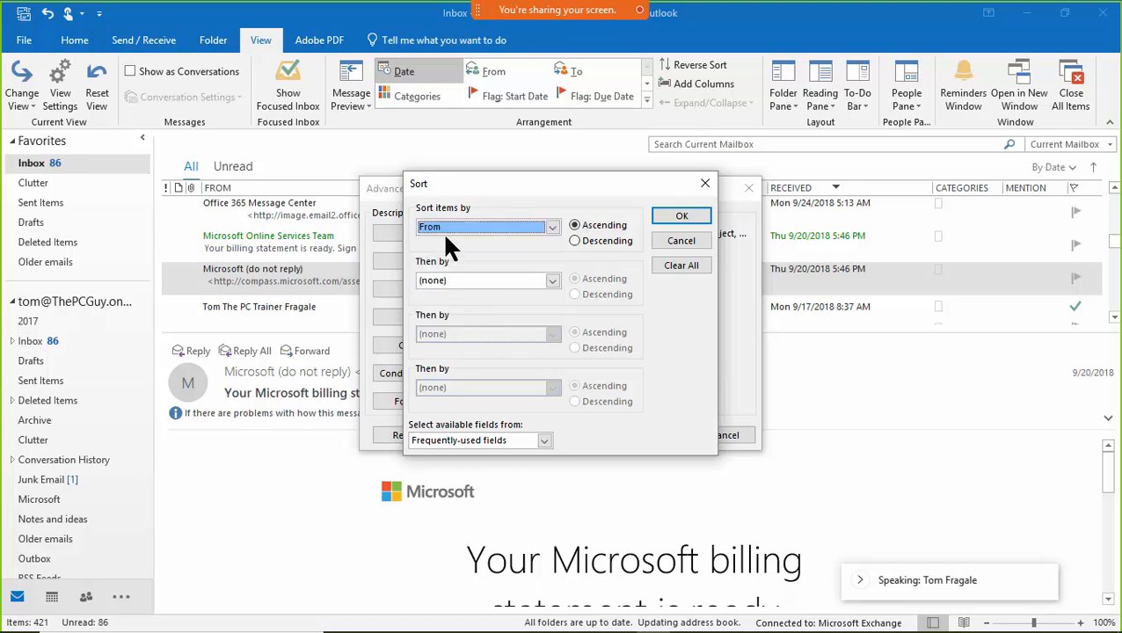
left_click(552, 280)
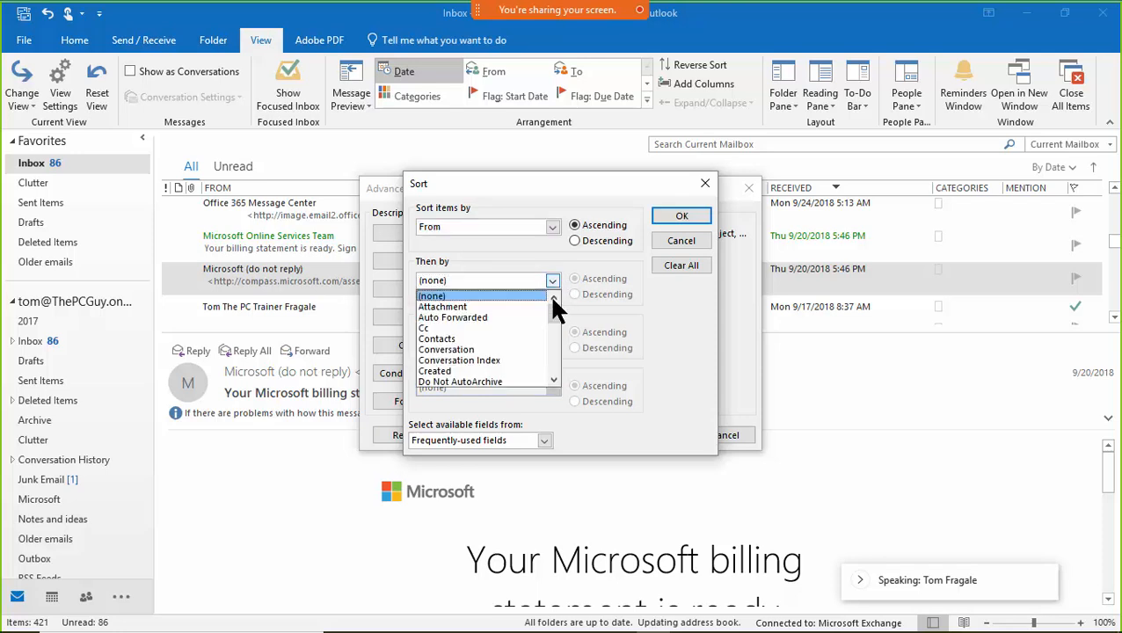
left_click_drag(555, 315, 554, 354)
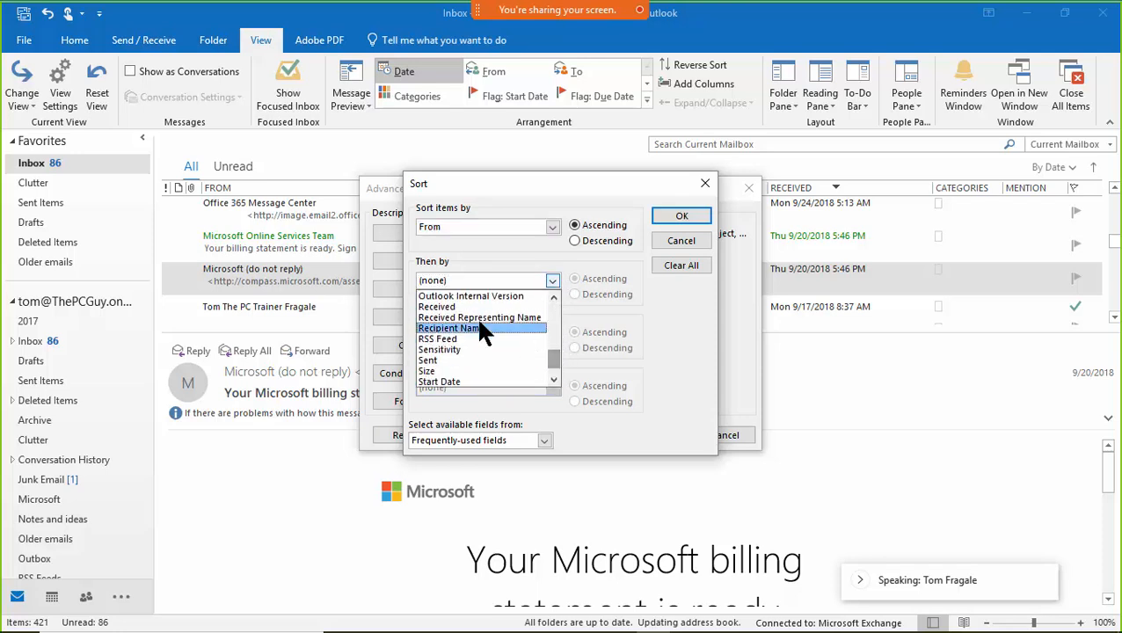
left_click(462, 310)
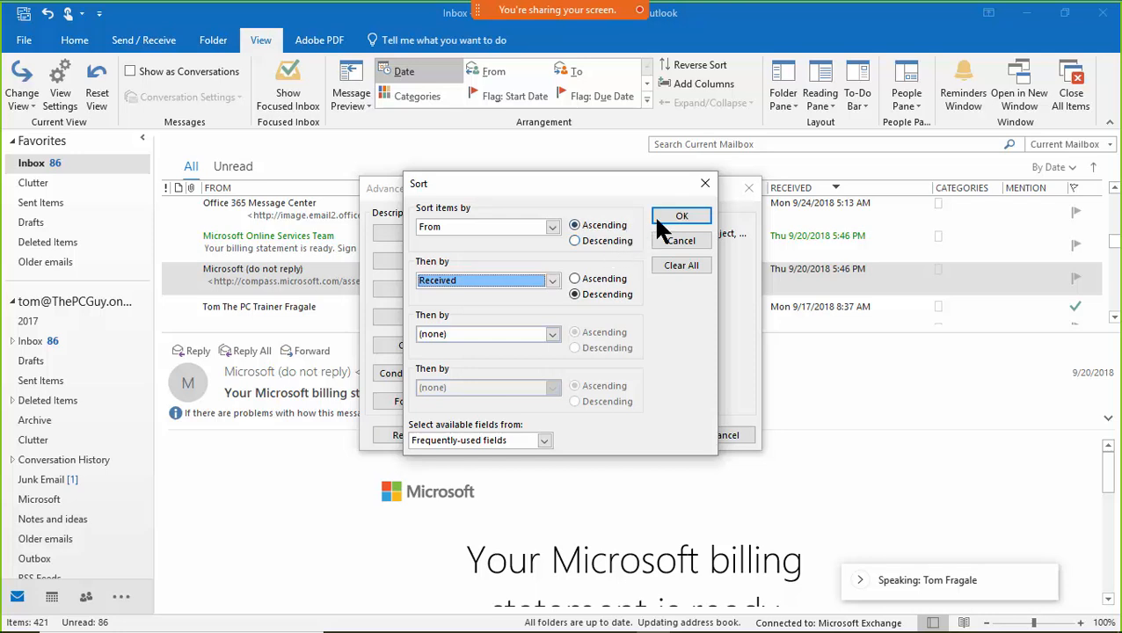
left_click(683, 218)
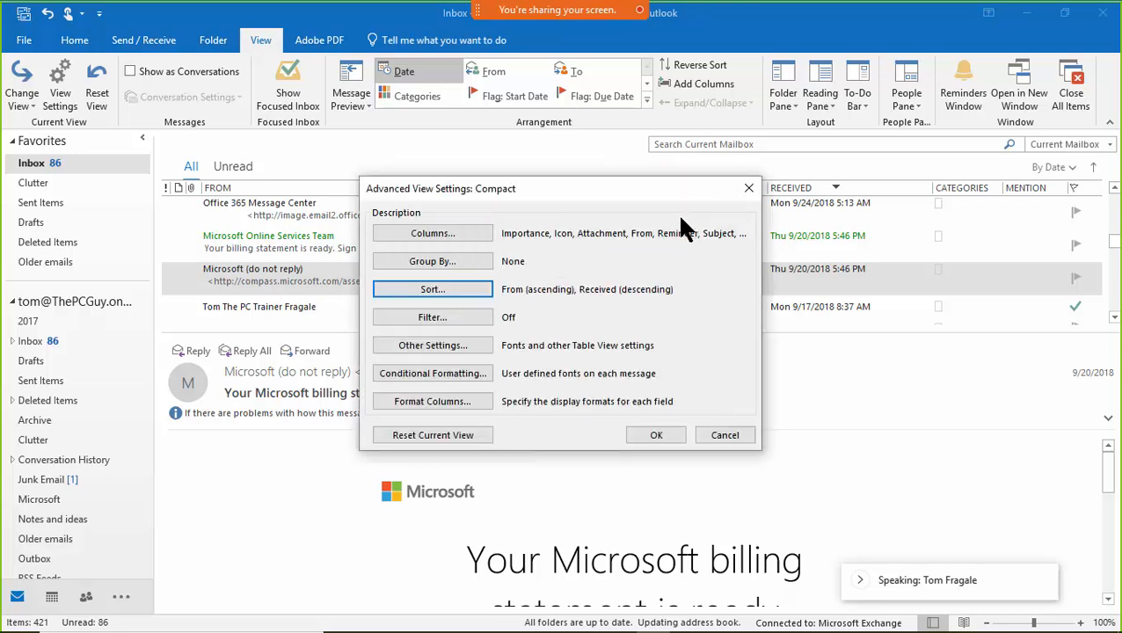
left_click(649, 440)
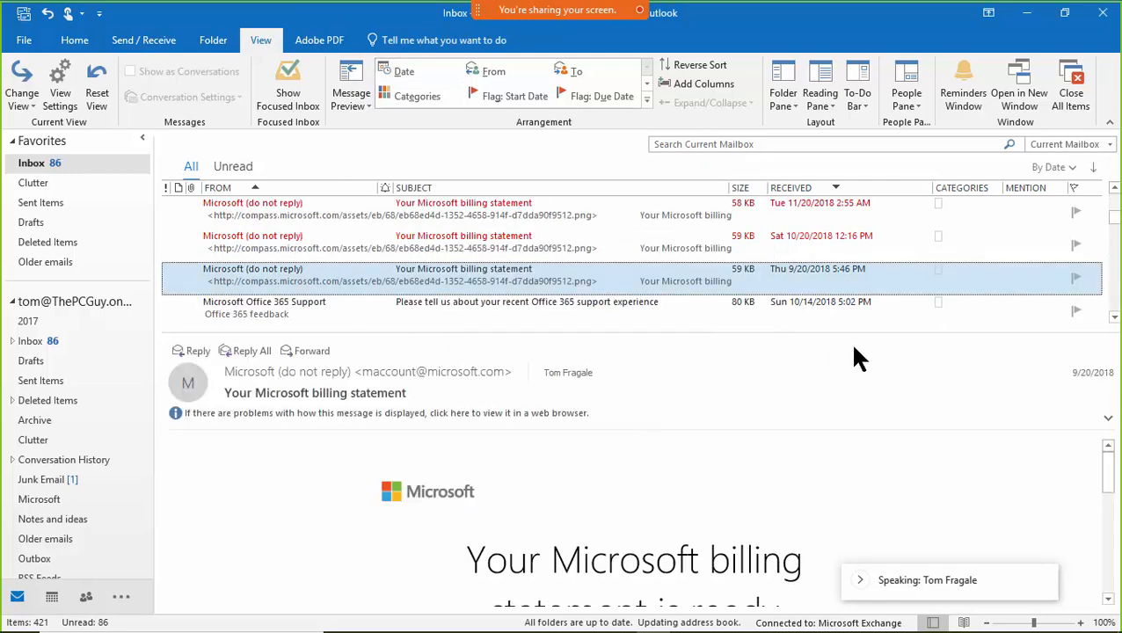
left_click_drag(1114, 218, 1114, 199)
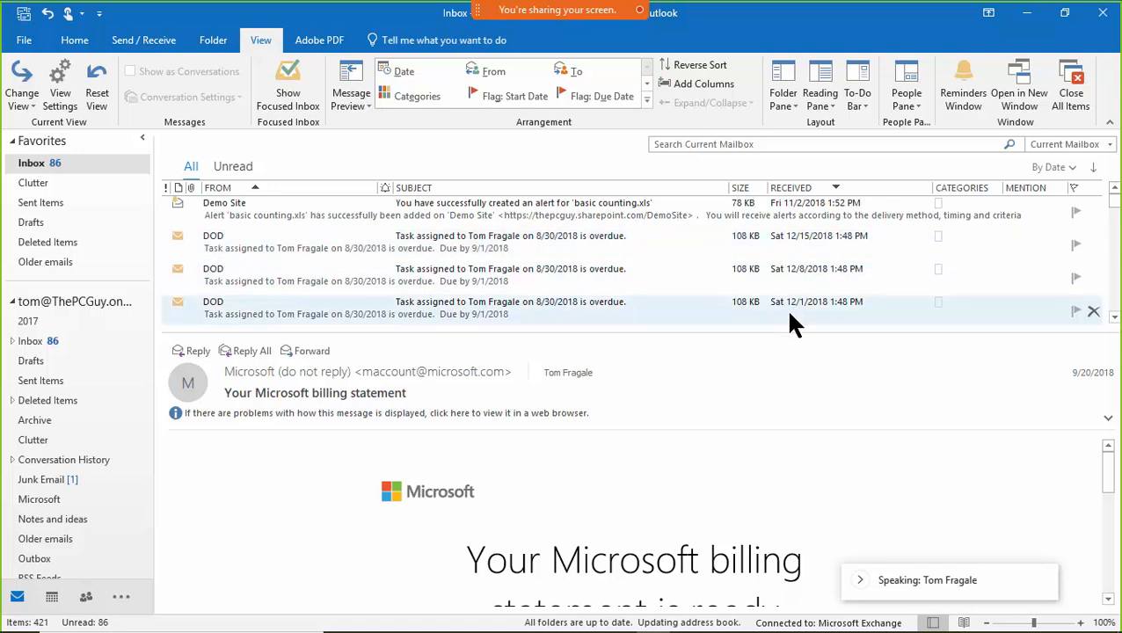
left_click(1113, 320)
left_click_drag(1113, 320, 1113, 320)
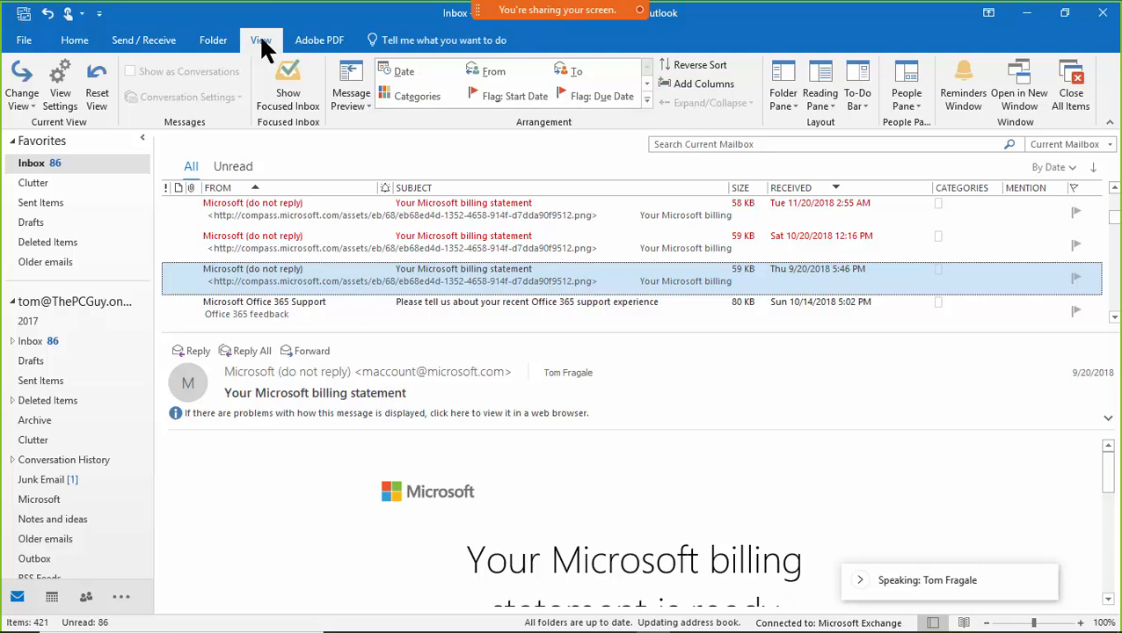
Step: Clear all sort levels from the Inbox view settings and apply the change
left_click(66, 88)
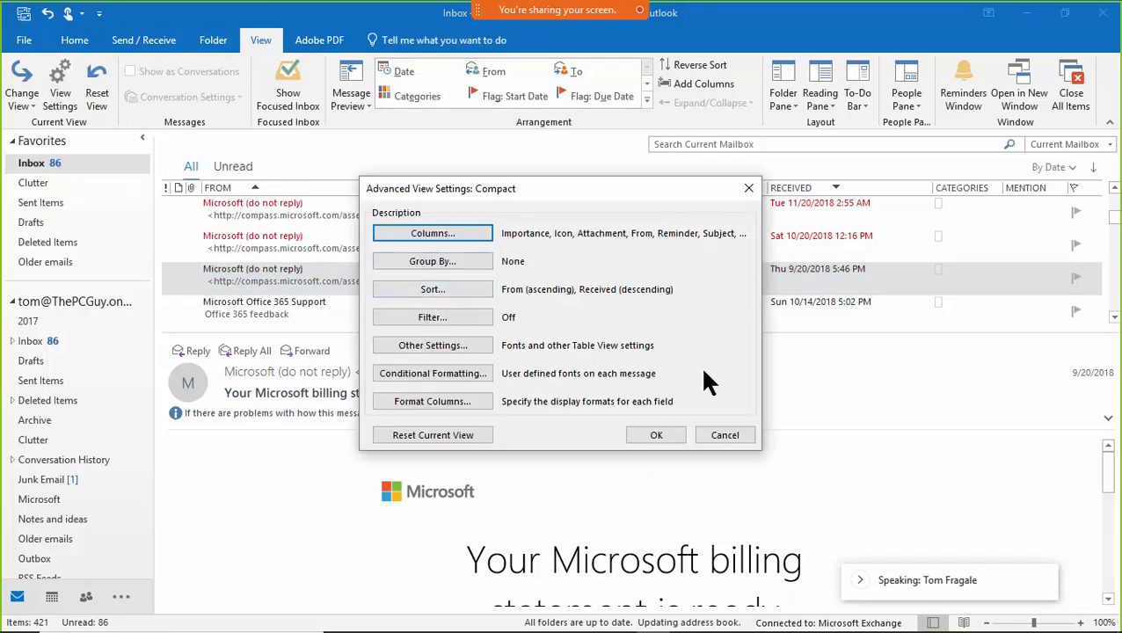
left_click(420, 288)
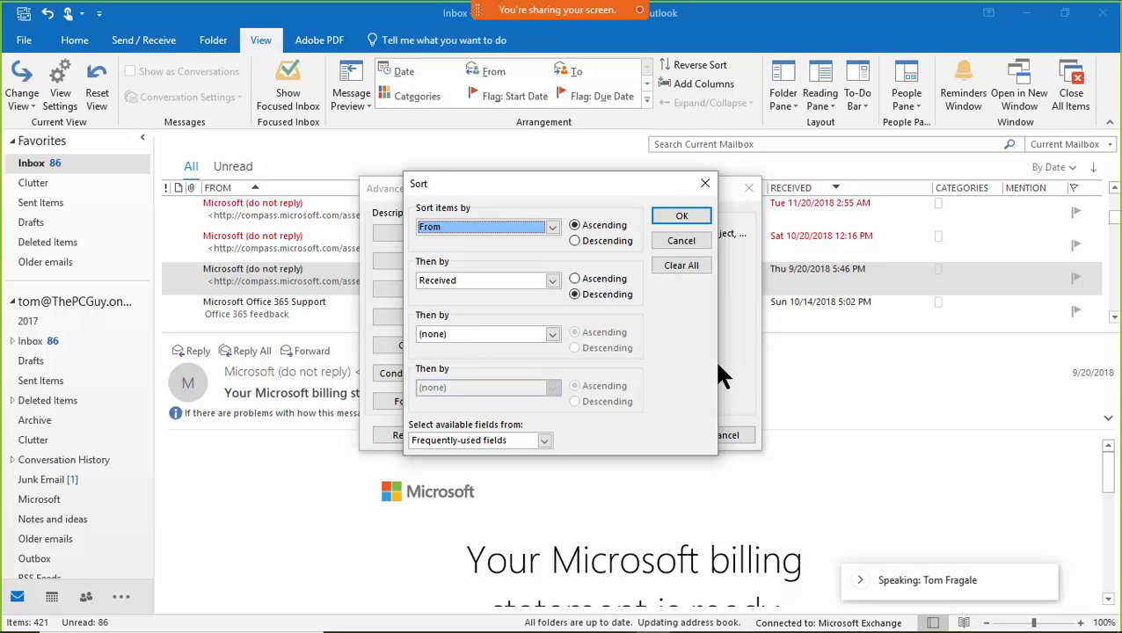
left_click(678, 268)
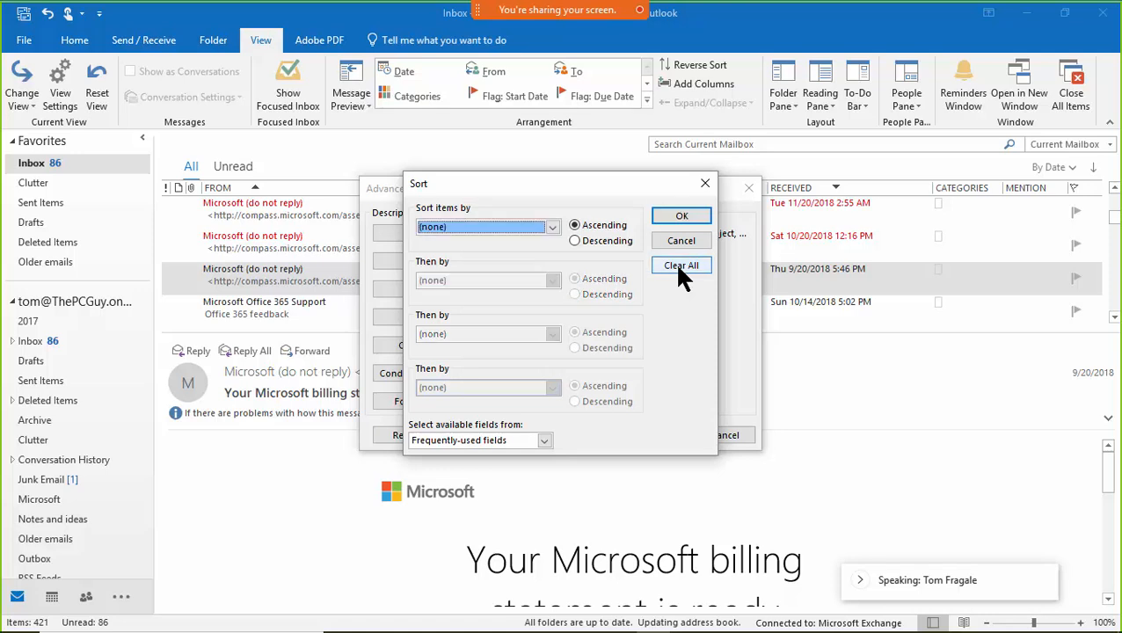
left_click(665, 216)
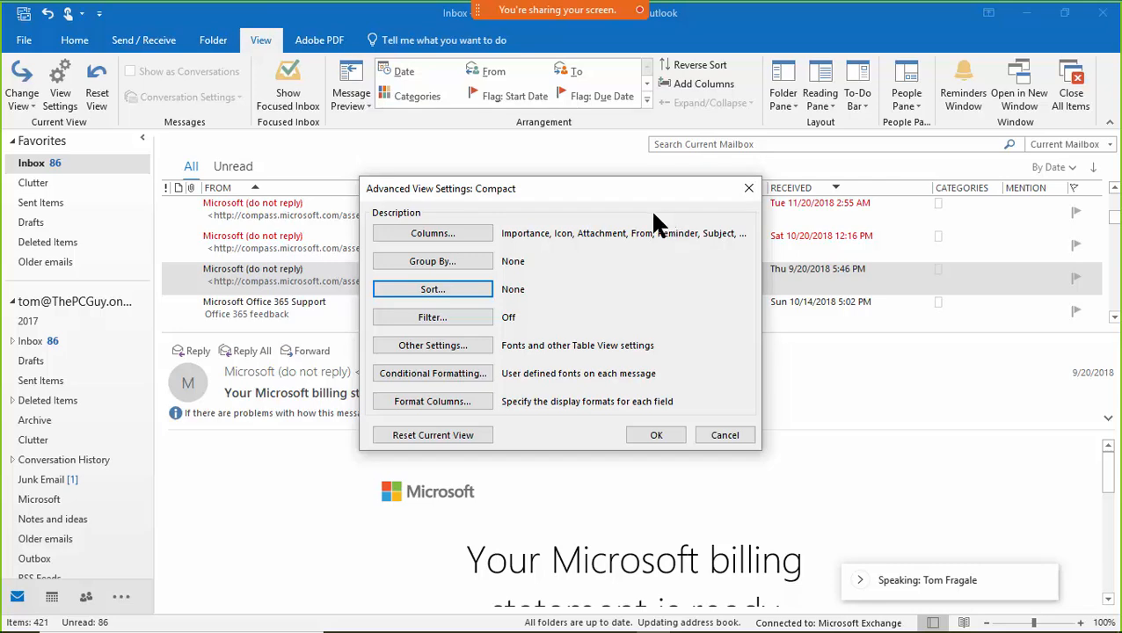
left_click(656, 434)
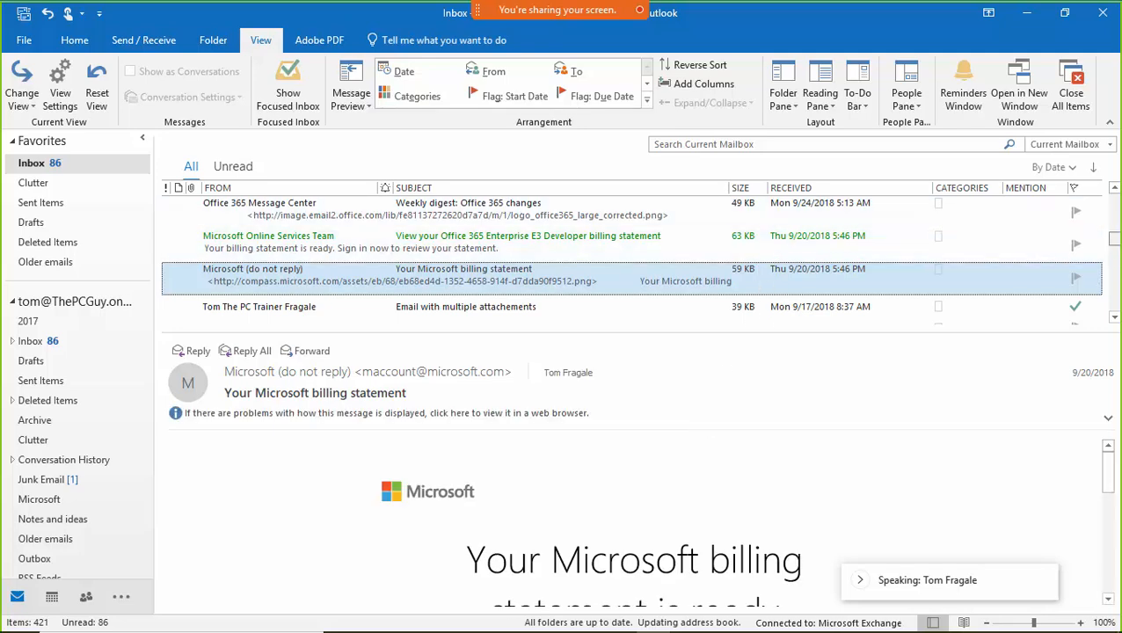
left_click_drag(1115, 242, 1116, 188)
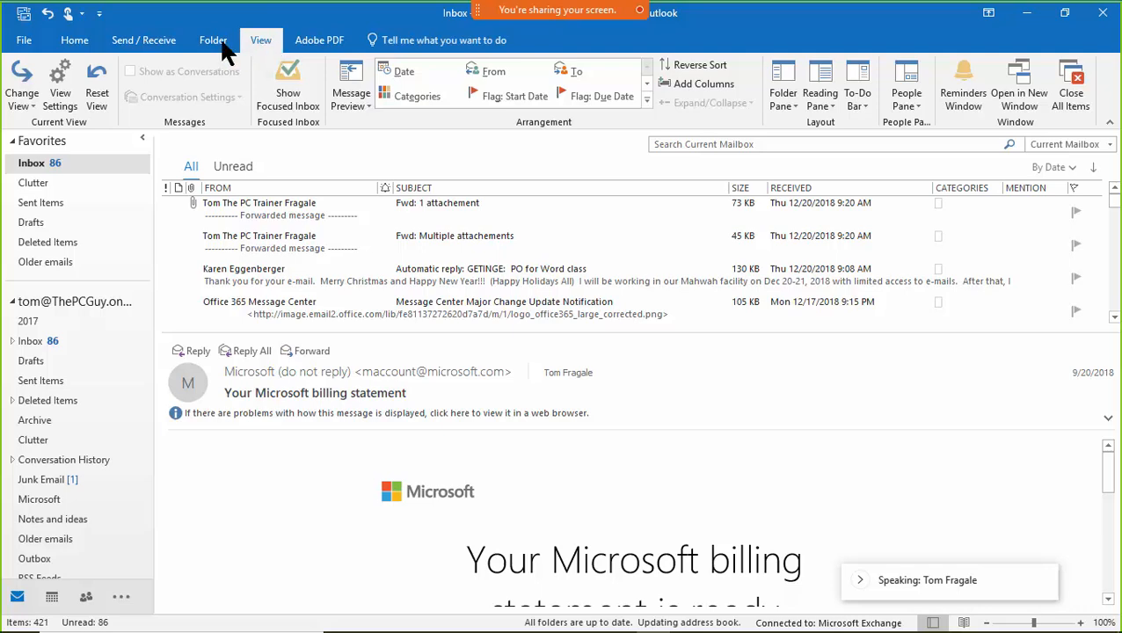
Step: Turn on automatic grouping according to arrangement in the Inbox view settings and apply it
left_click(58, 98)
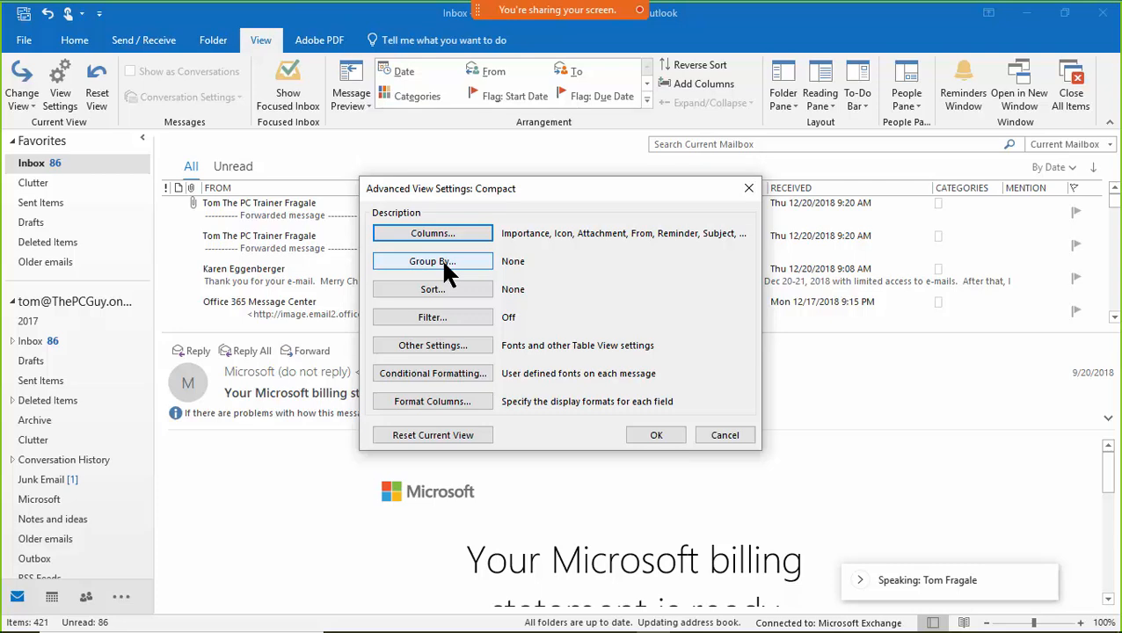
left_click(444, 265)
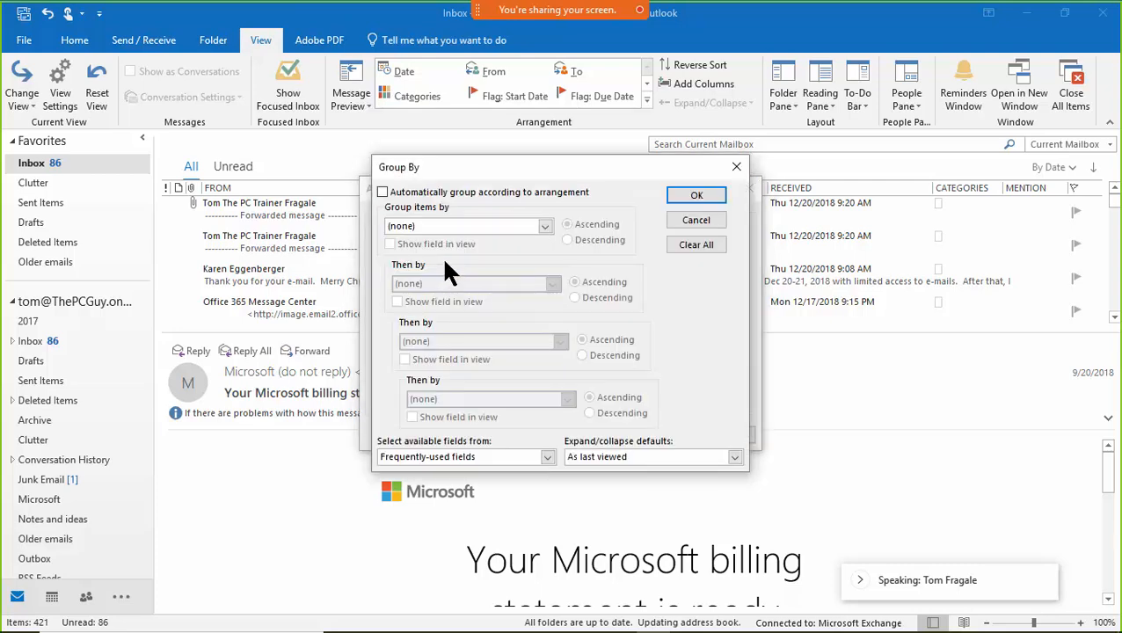
left_click(383, 192)
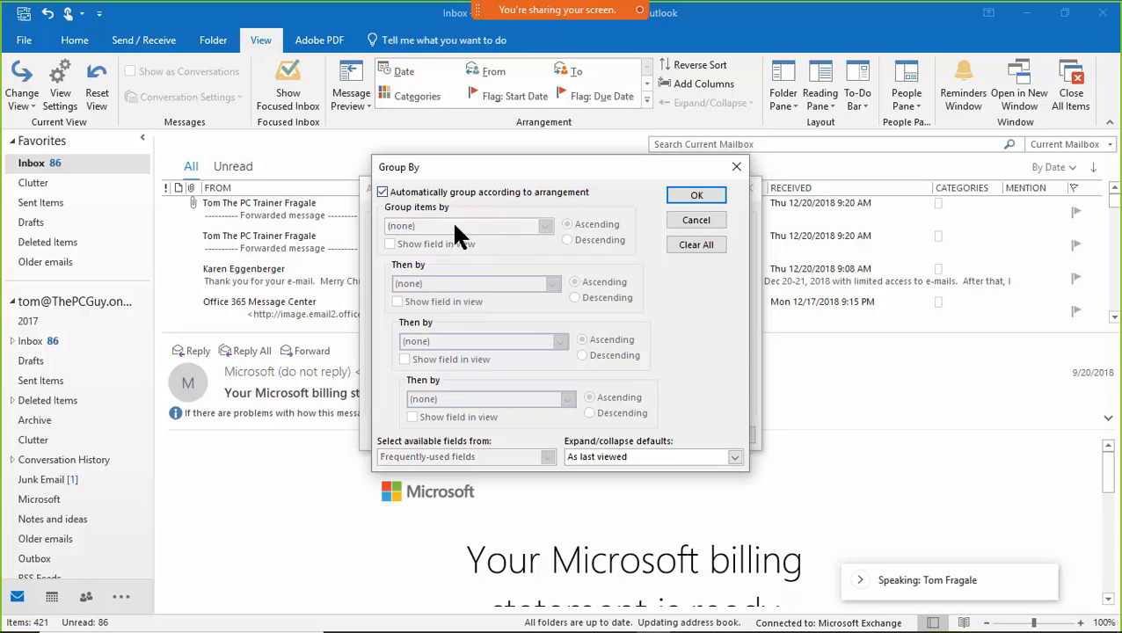
left_click(679, 196)
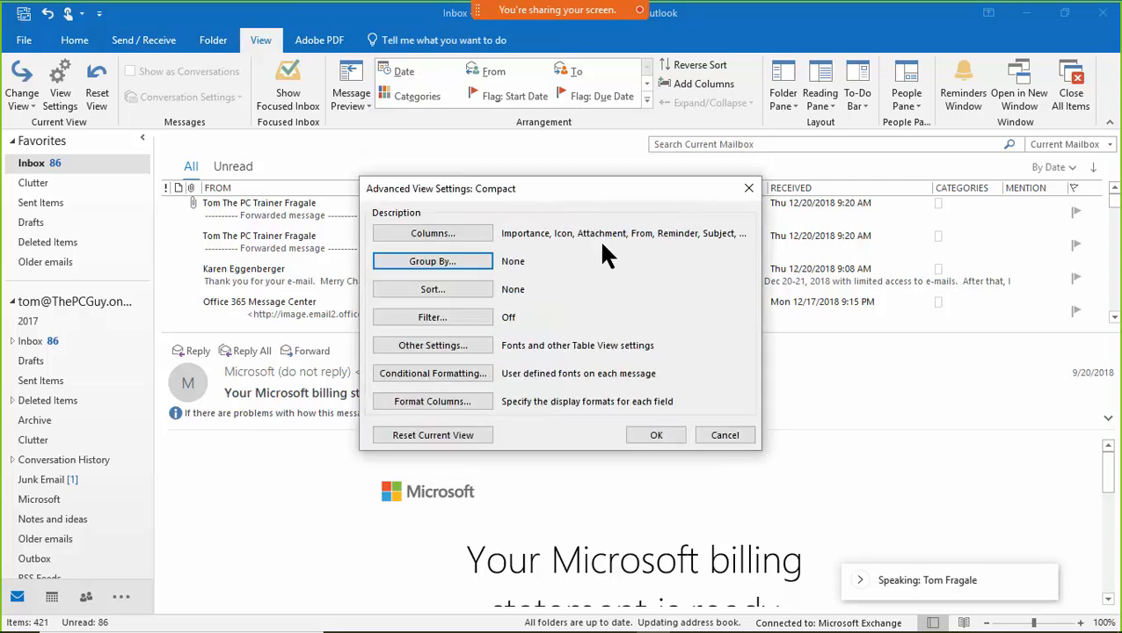
left_click(665, 434)
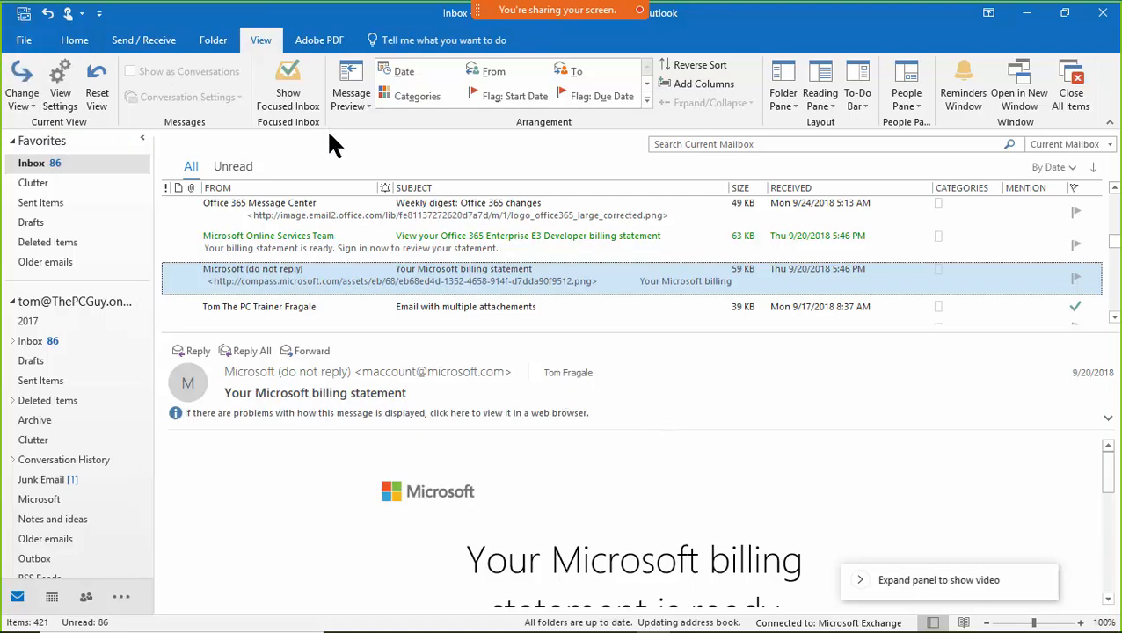
Step: Turn off automatic grouping and group the Inbox items by Received in descending order, with the field shown in view
left_click(54, 97)
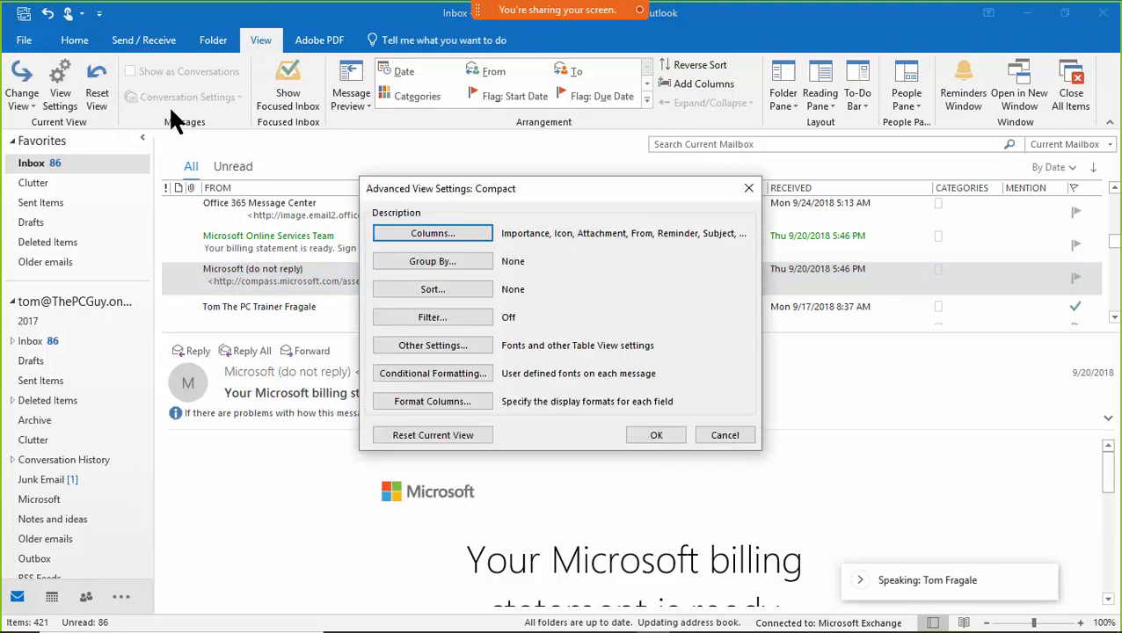
left_click(447, 262)
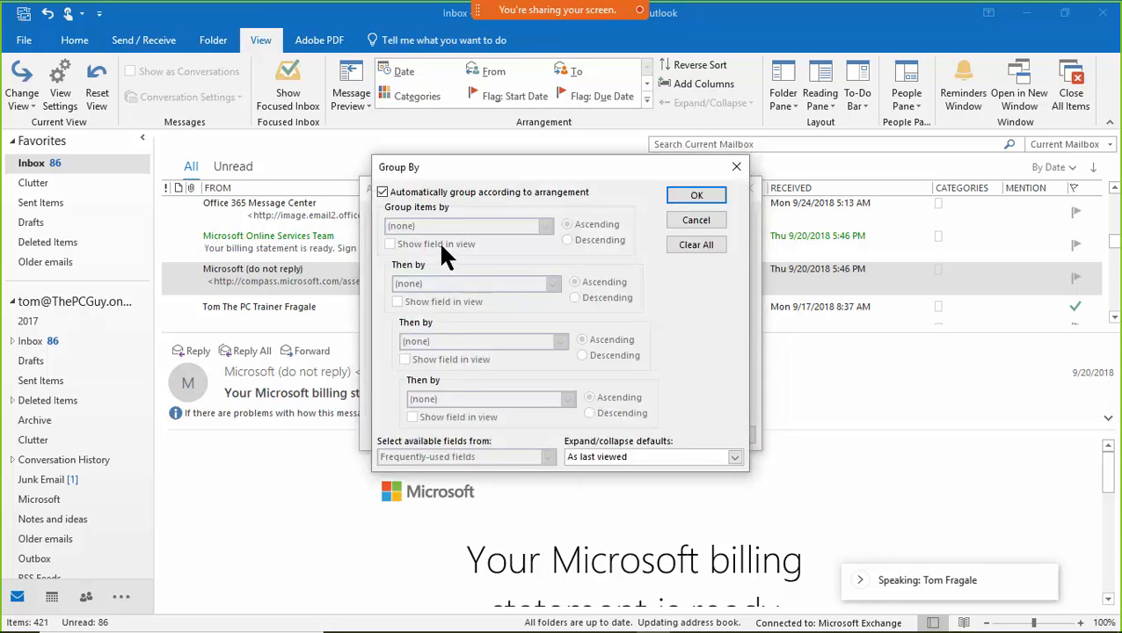
left_click(383, 191)
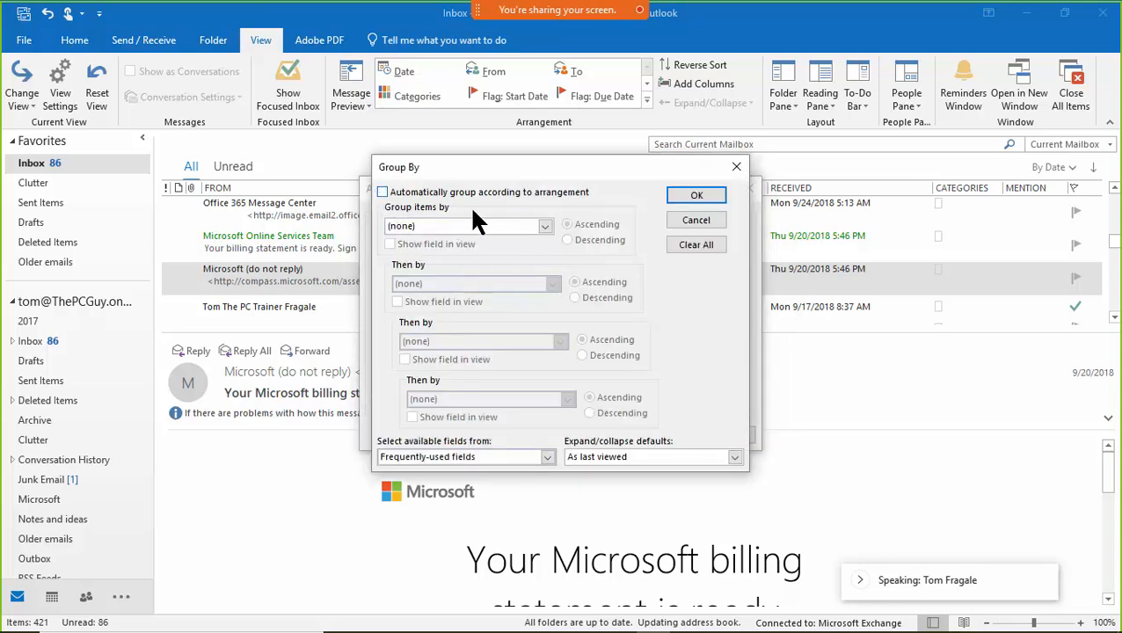
left_click(545, 226)
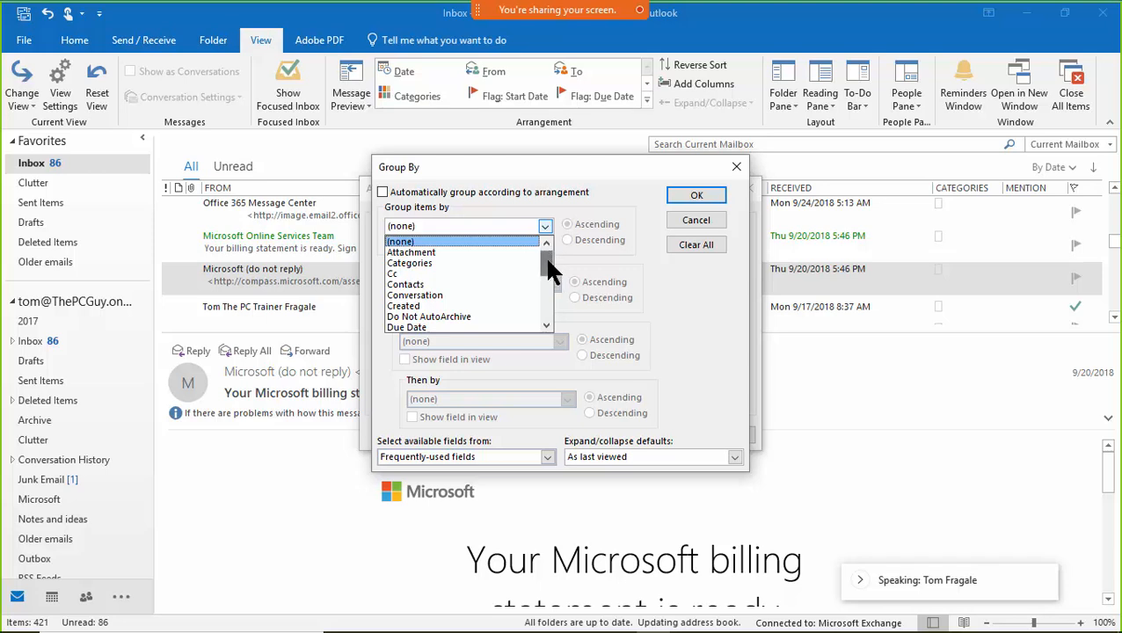
left_click_drag(548, 269, 549, 305)
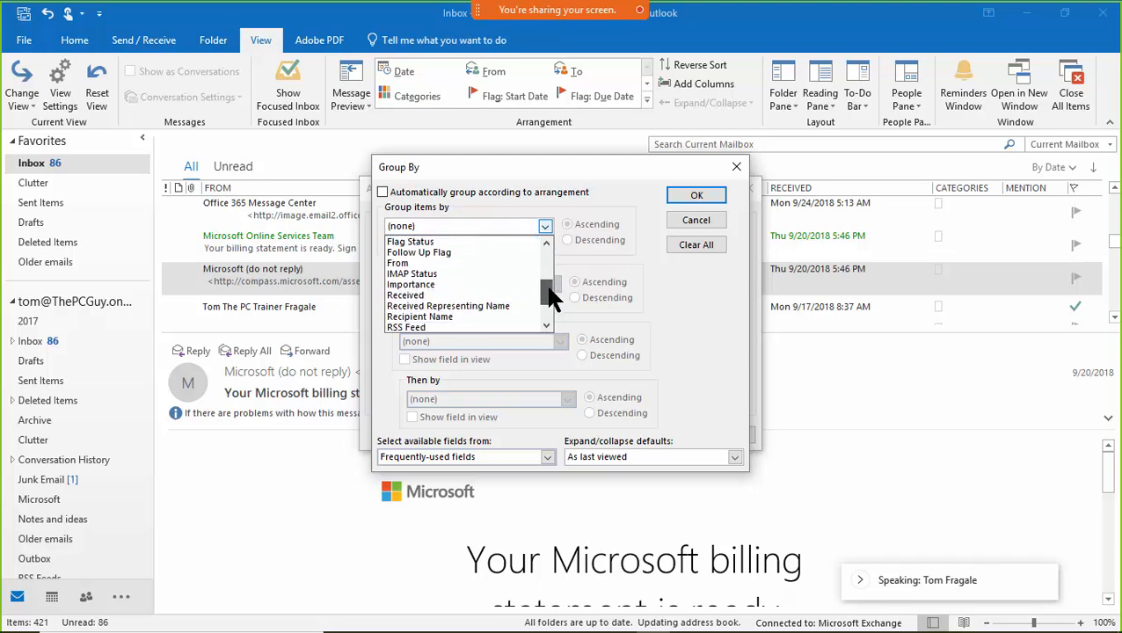
left_click(433, 297)
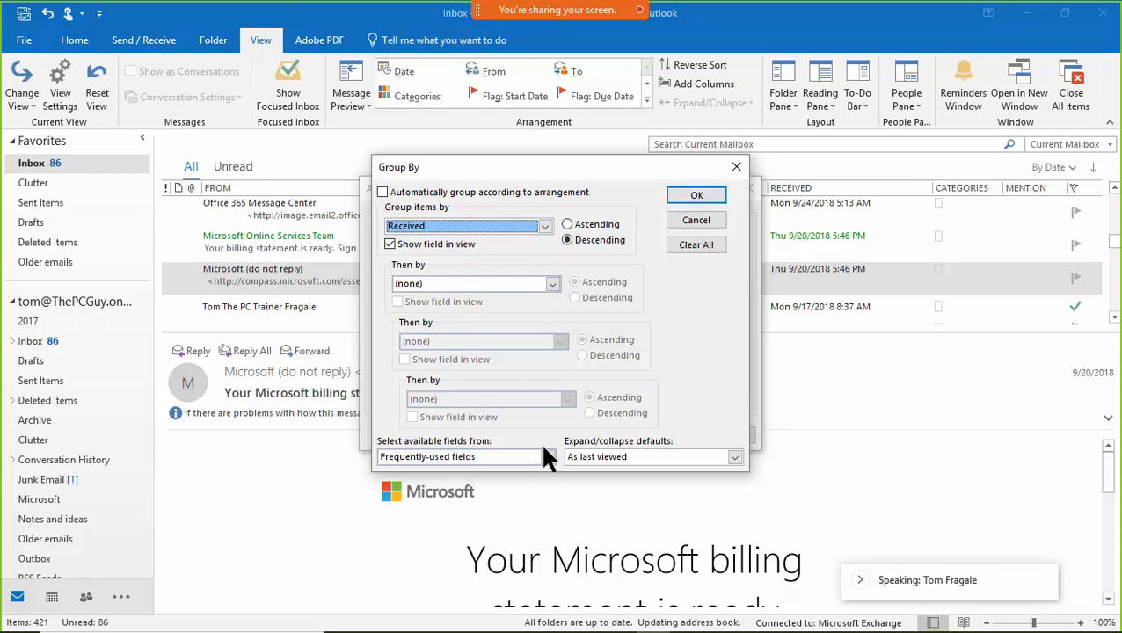
left_click(694, 195)
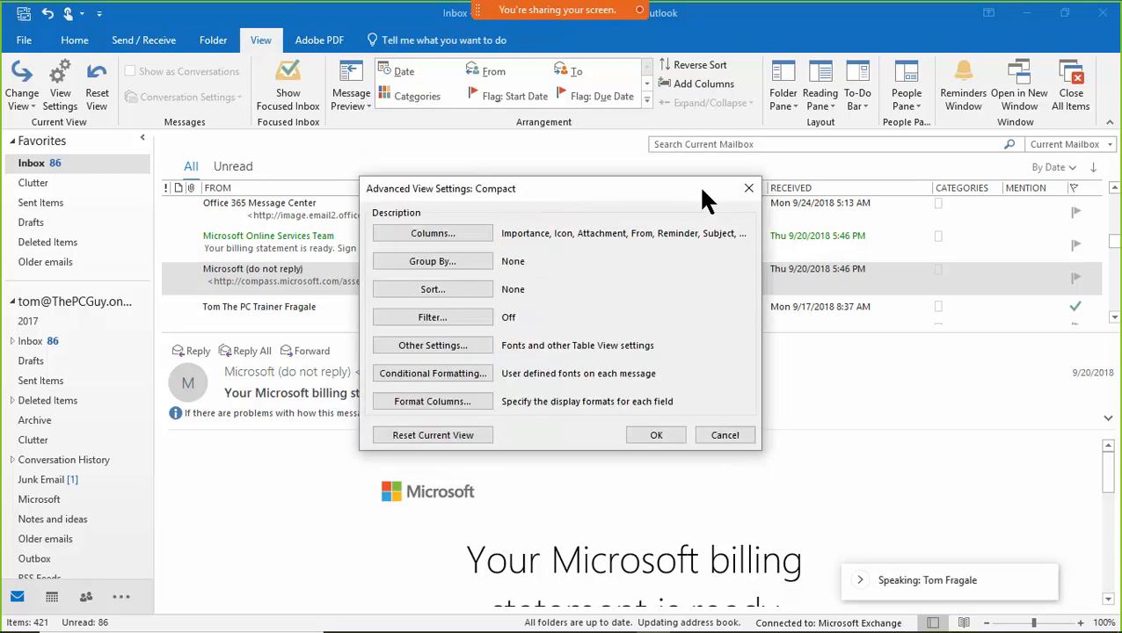
left_click(656, 436)
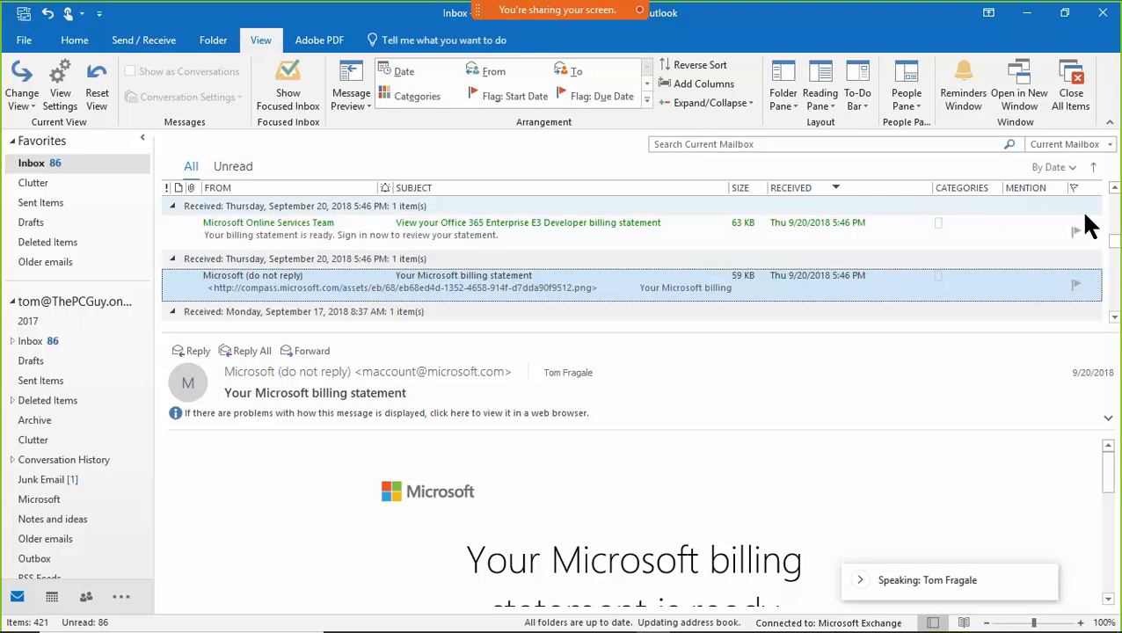
Step: Collapse and re-expand the newest Received group of the Inbox list
left_click_drag(1111, 234, 1115, 195)
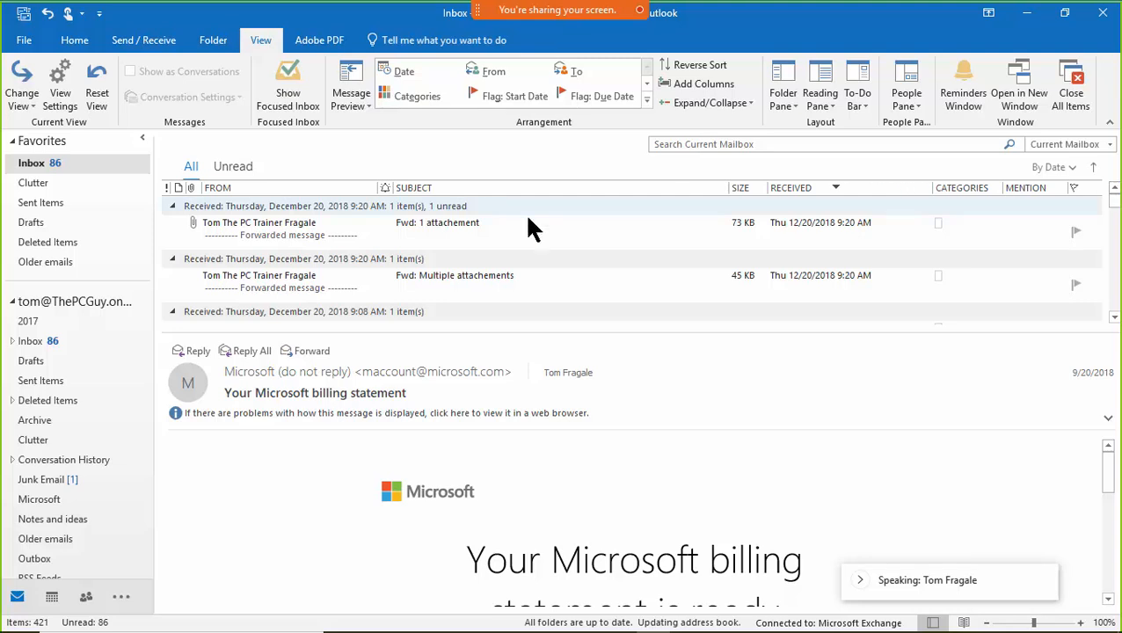
left_click(173, 206)
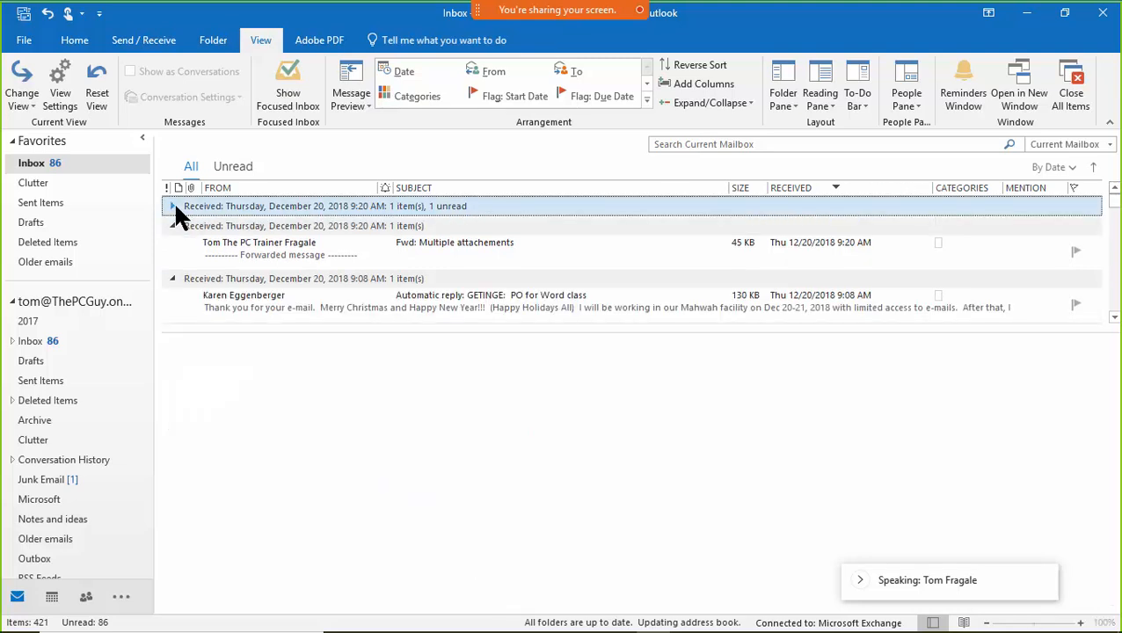
left_click(174, 207)
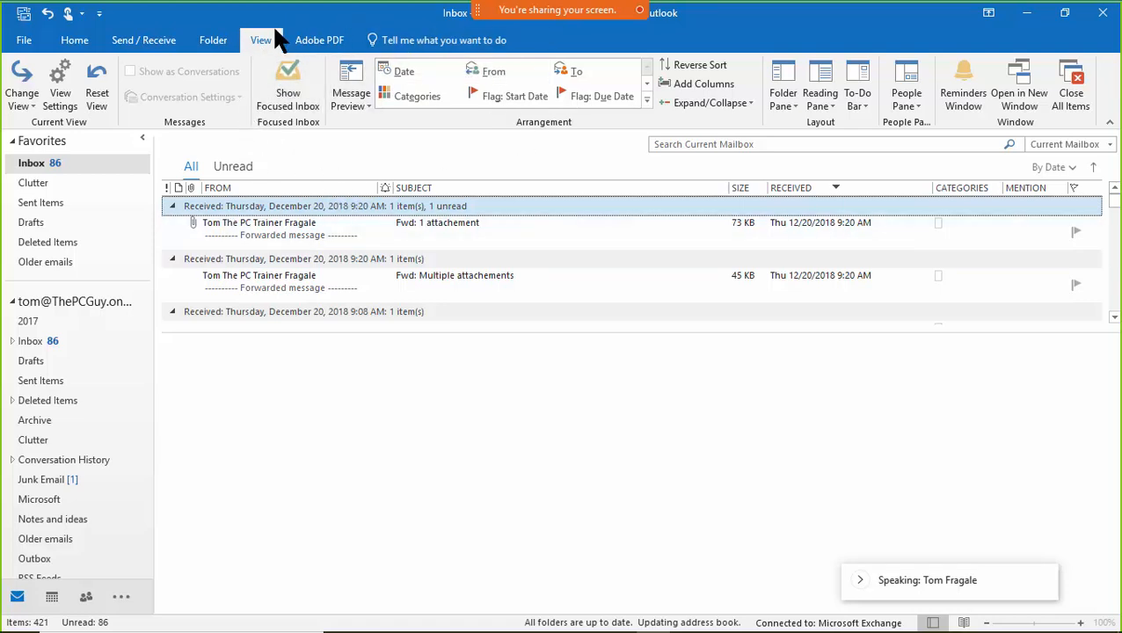
Step: Change the Inbox view's grouping to the From field in ascending order and apply it
left_click(58, 84)
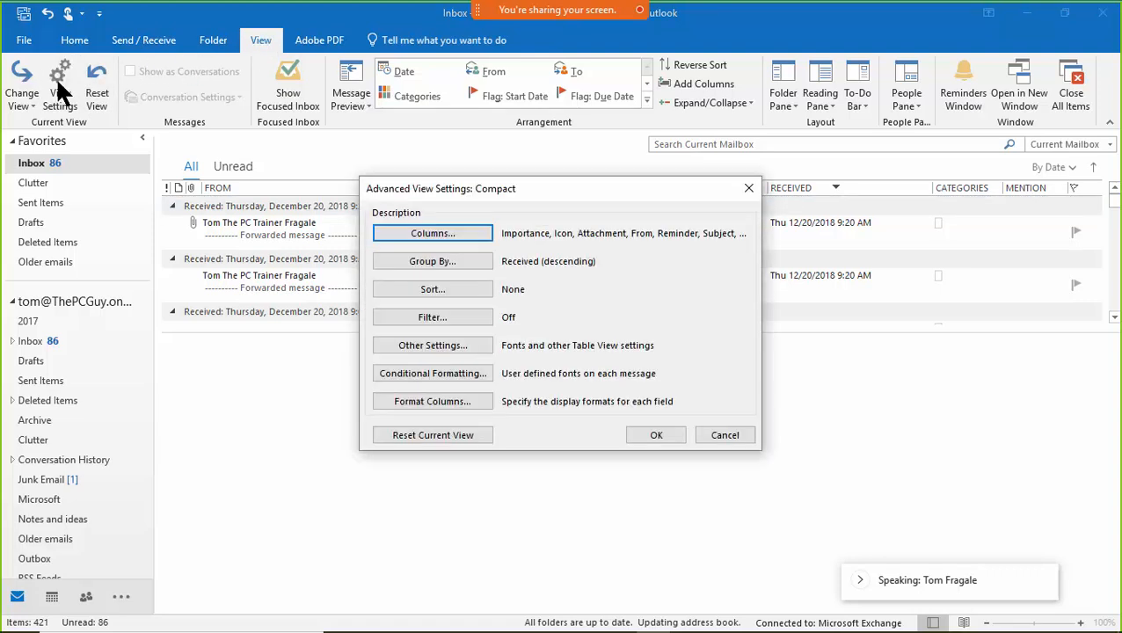
left_click(427, 256)
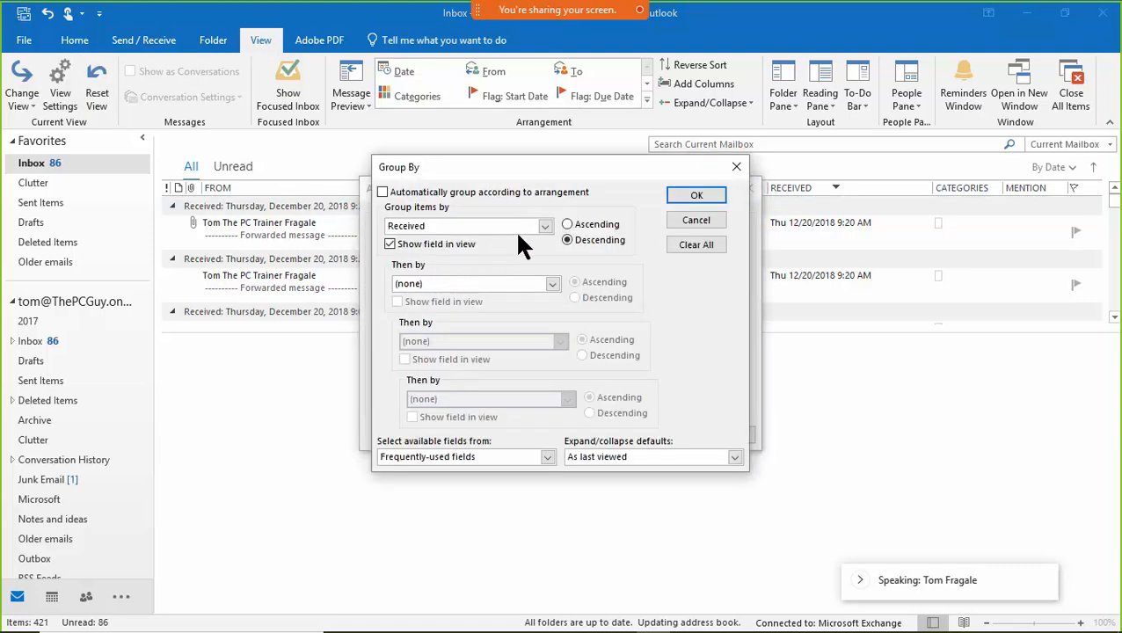
left_click(545, 226)
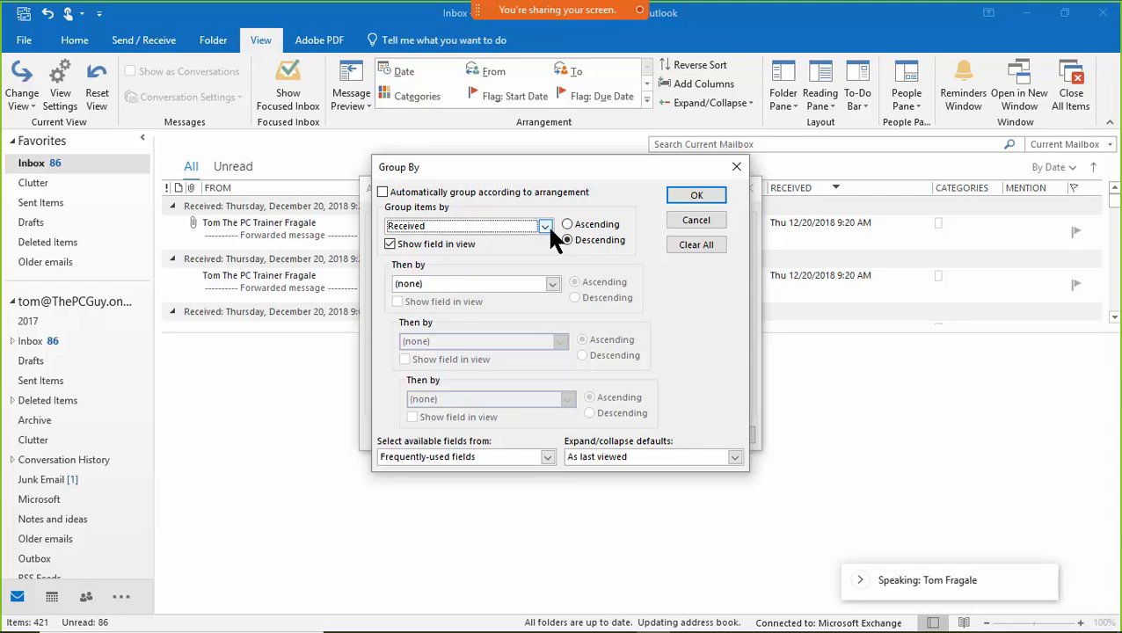
left_click_drag(548, 261, 544, 283)
left_click(455, 303)
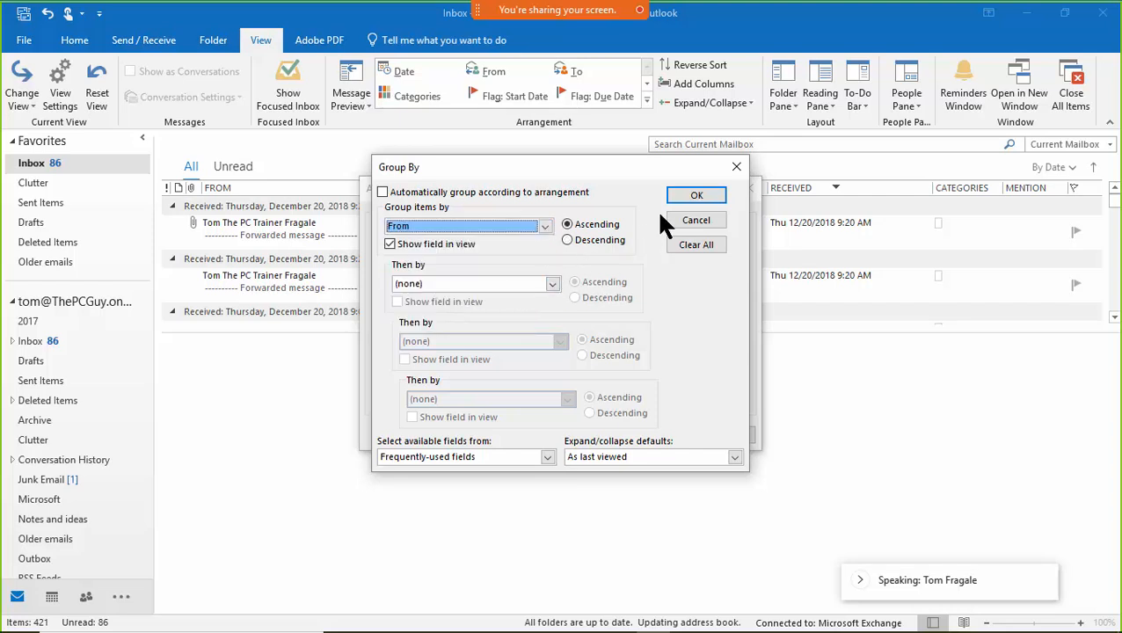
left_click(685, 193)
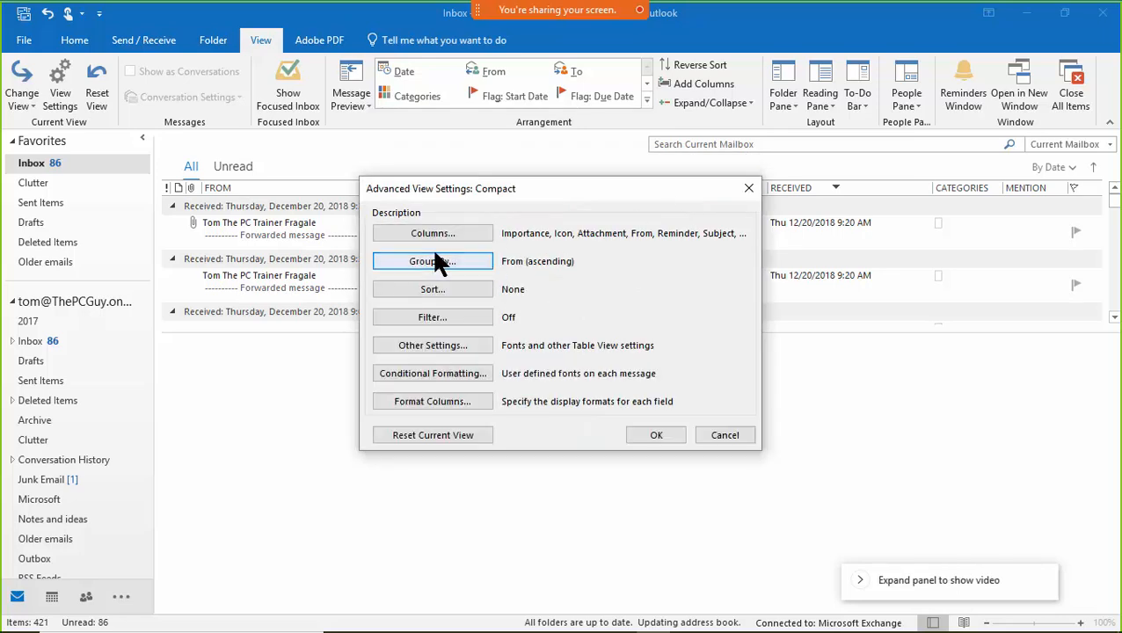
left_click(656, 434)
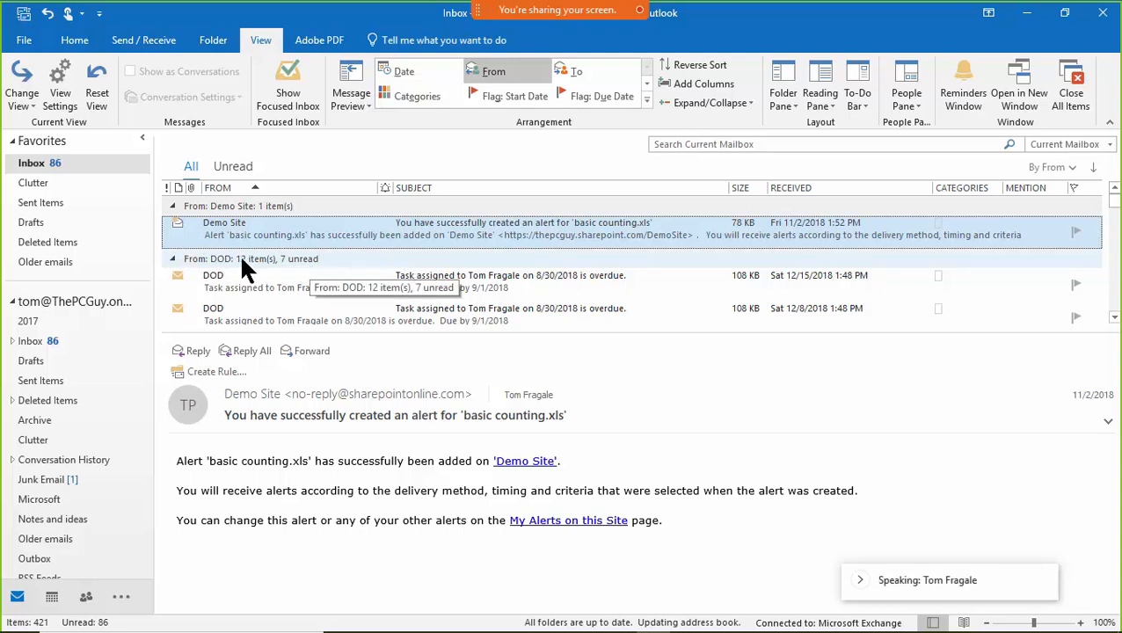
Step: Collapse the DOD and DOD2 sender groups, then collapse and re-expand the Microsoft Support group
left_click(172, 260)
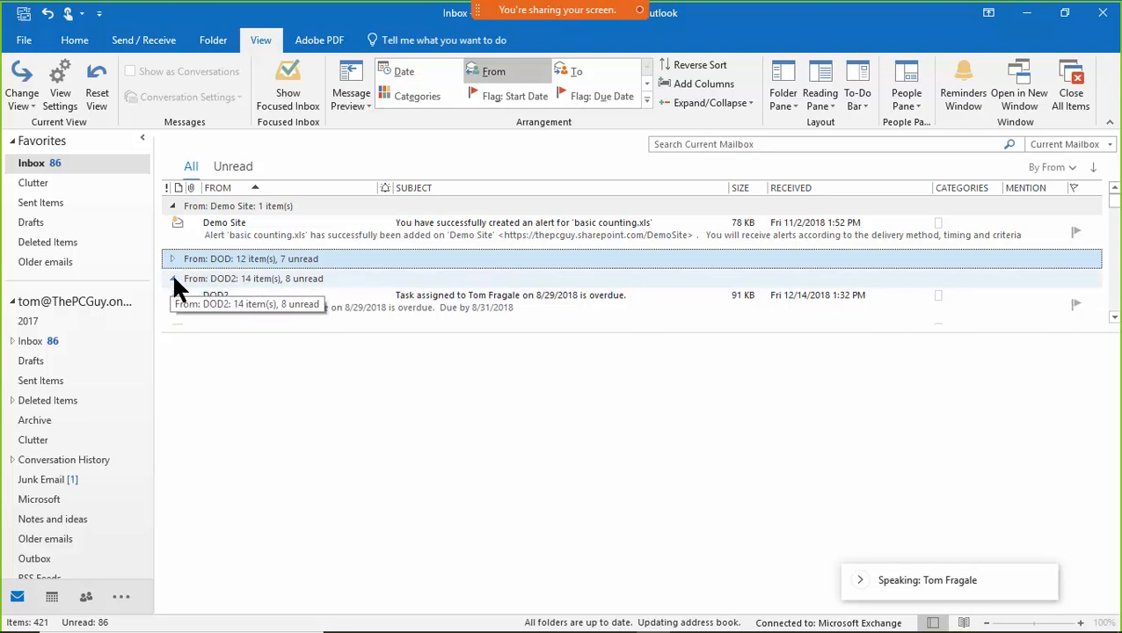
left_click(172, 277)
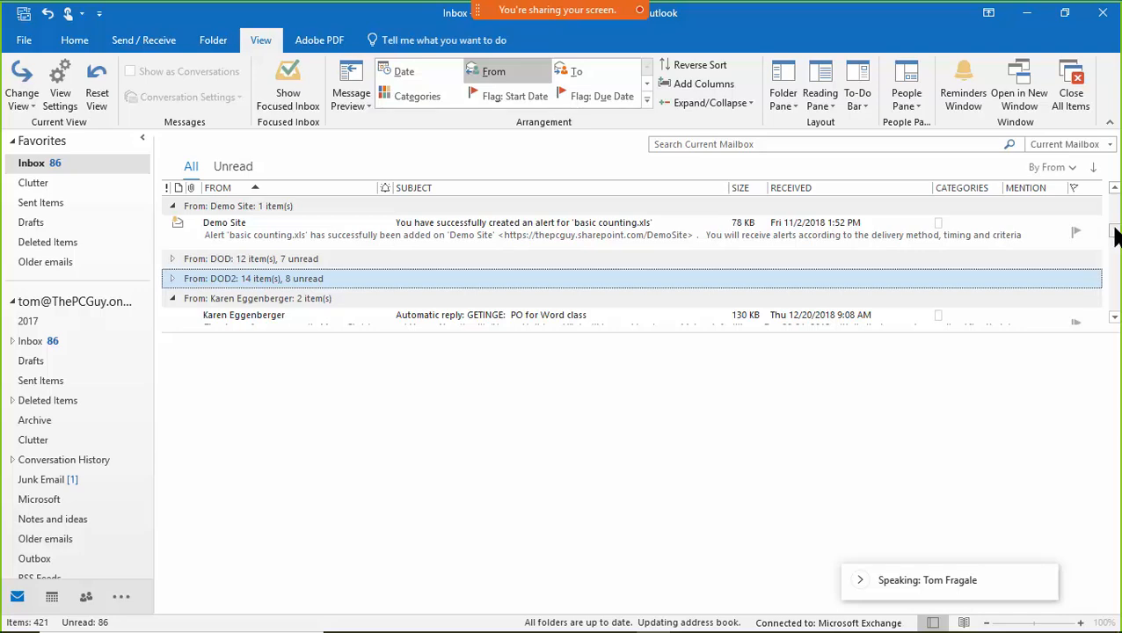
scroll(1112, 225, "down", 5)
scroll(1113, 194, "up", 4)
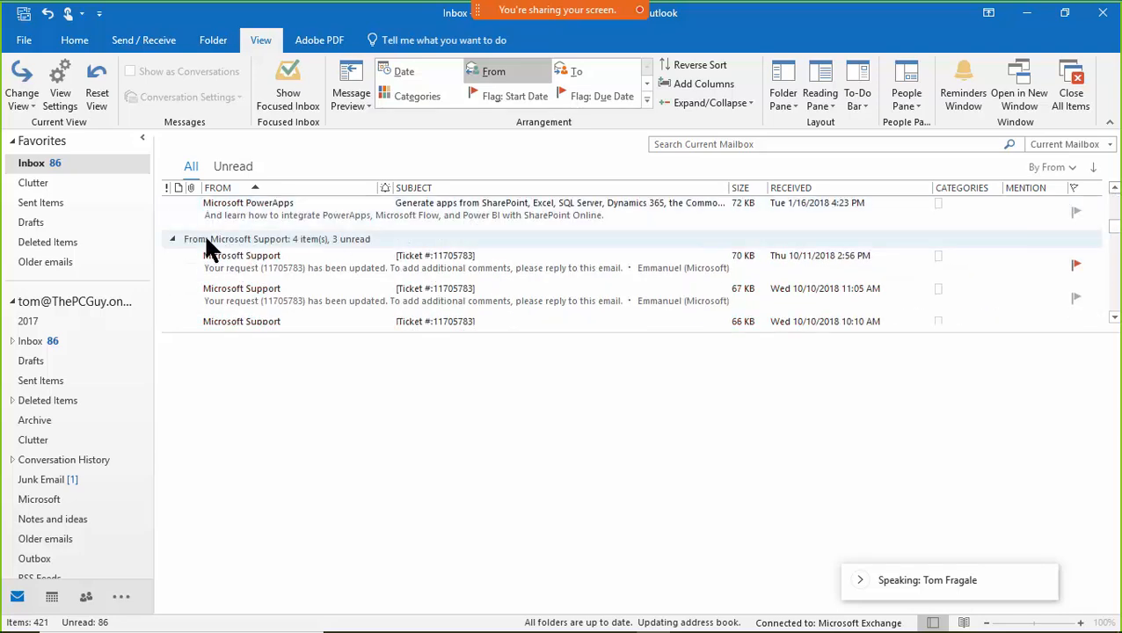
left_click(173, 238)
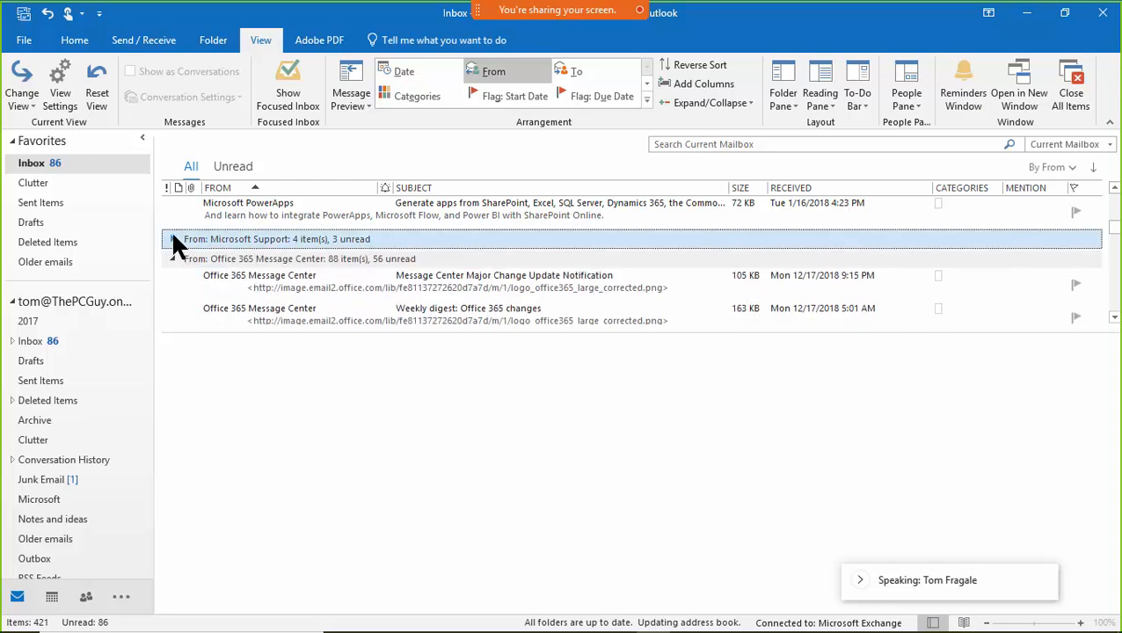
left_click(172, 238)
left_click_drag(1113, 238, 1020, 192)
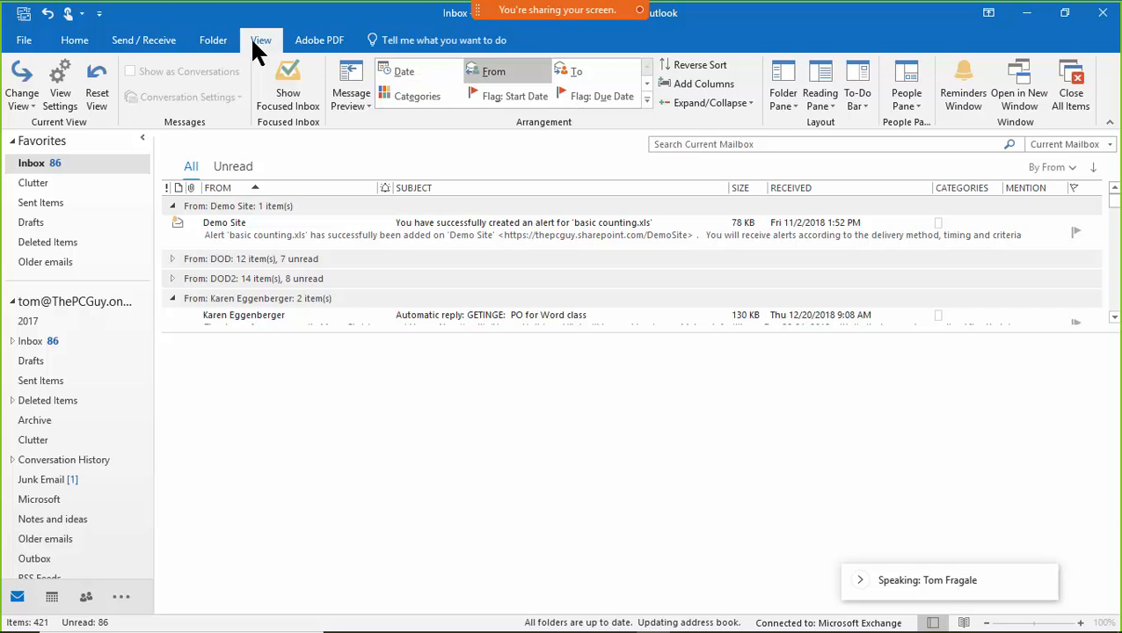
Step: Clear all grouping levels from the Inbox view settings and apply the change
left_click(71, 90)
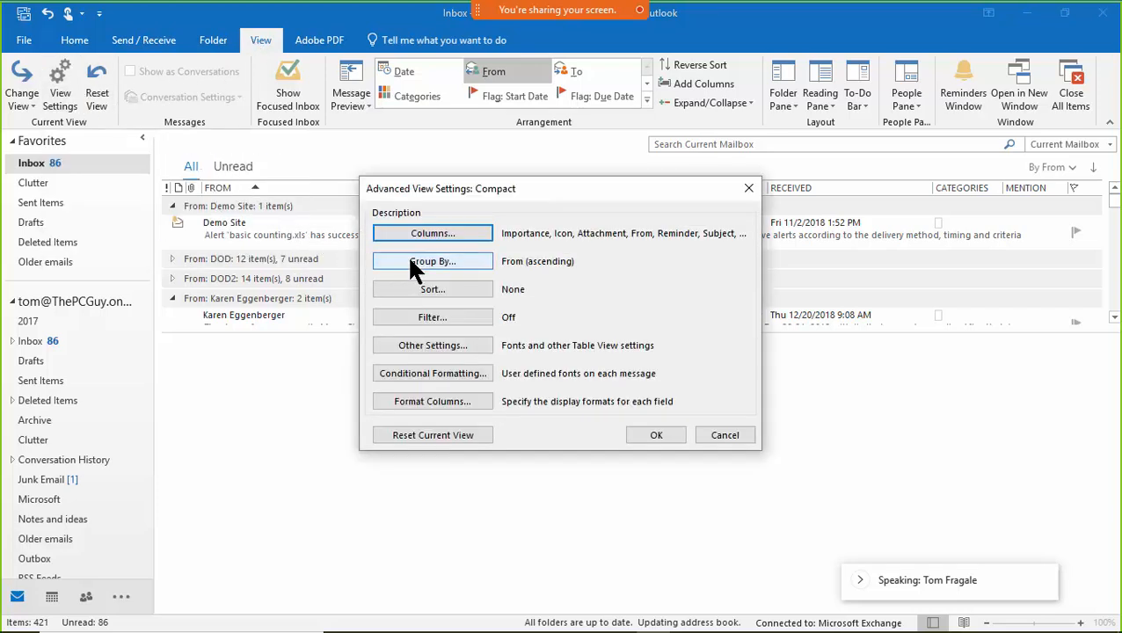
left_click(409, 259)
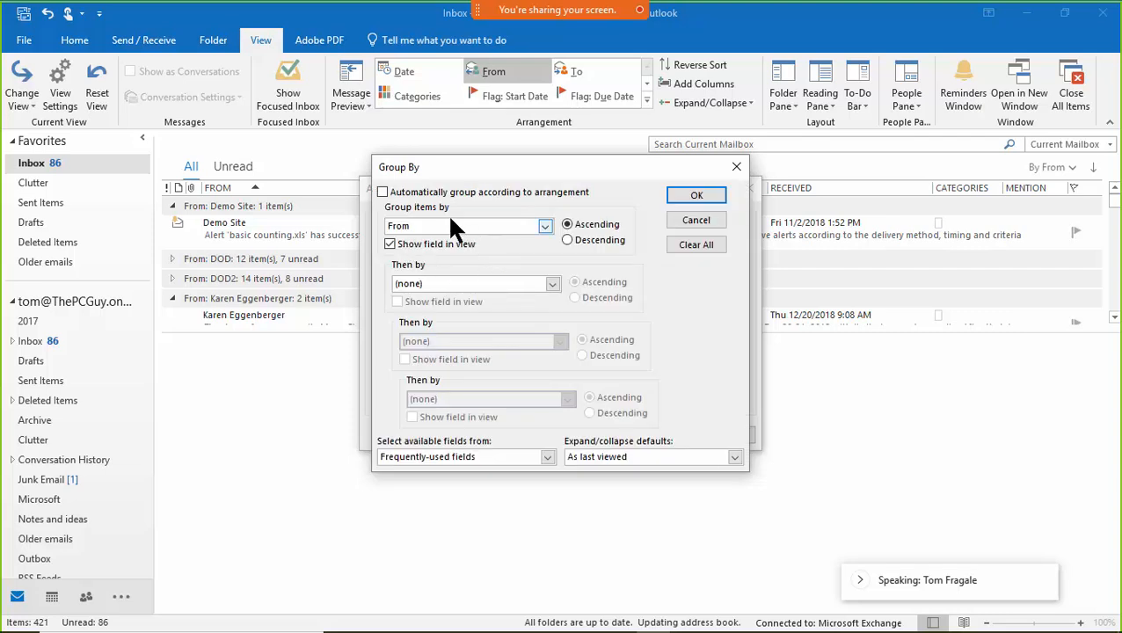
left_click(695, 244)
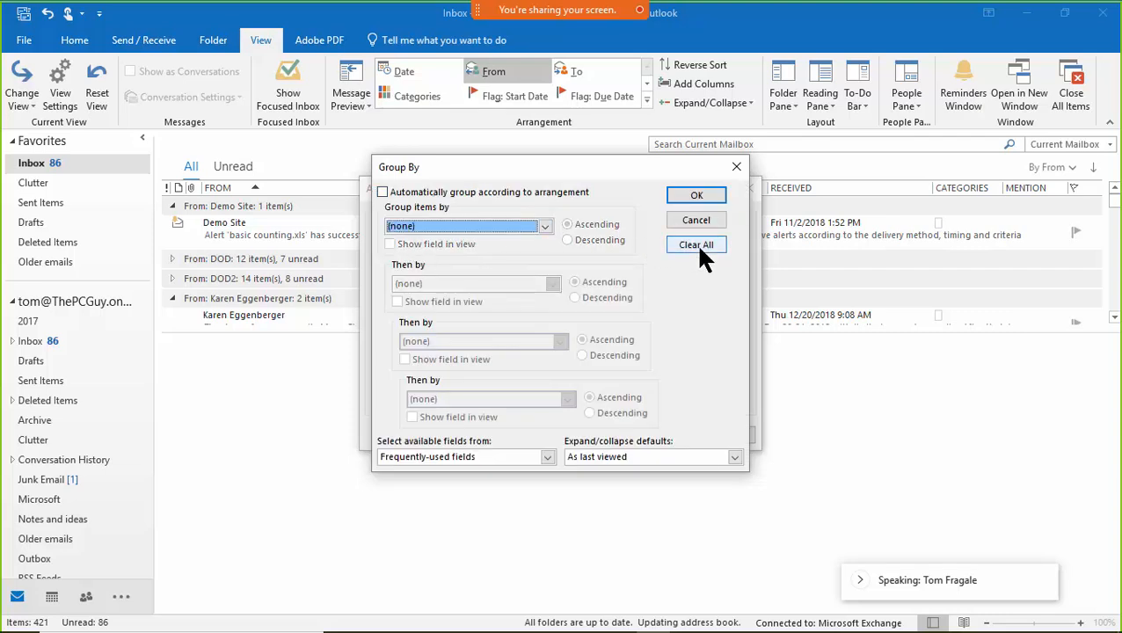
left_click(695, 197)
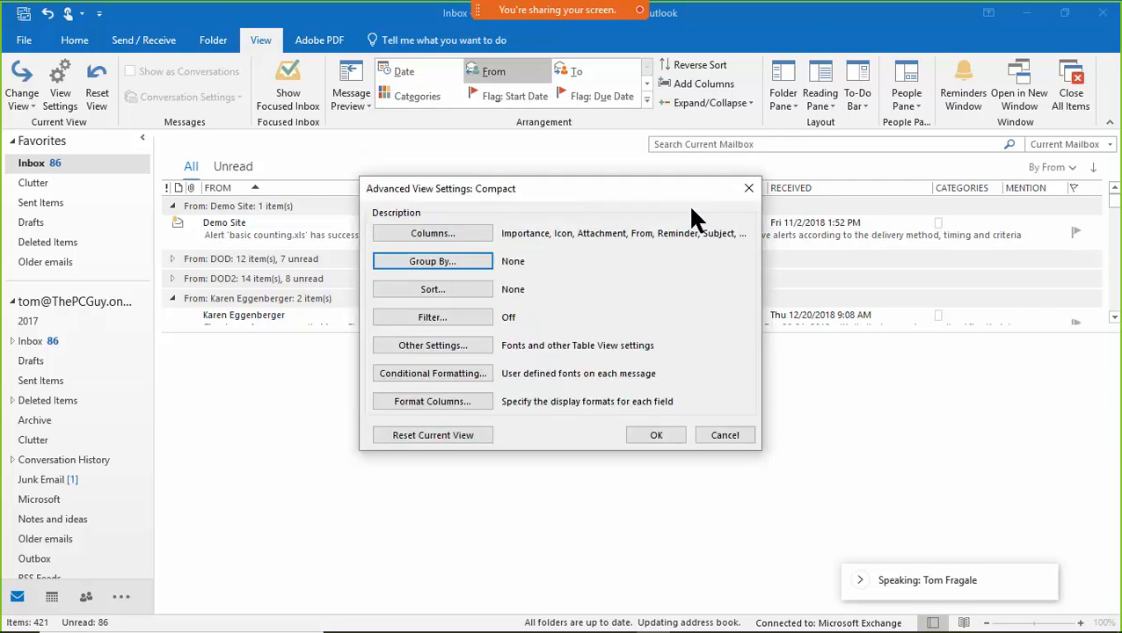
left_click(647, 433)
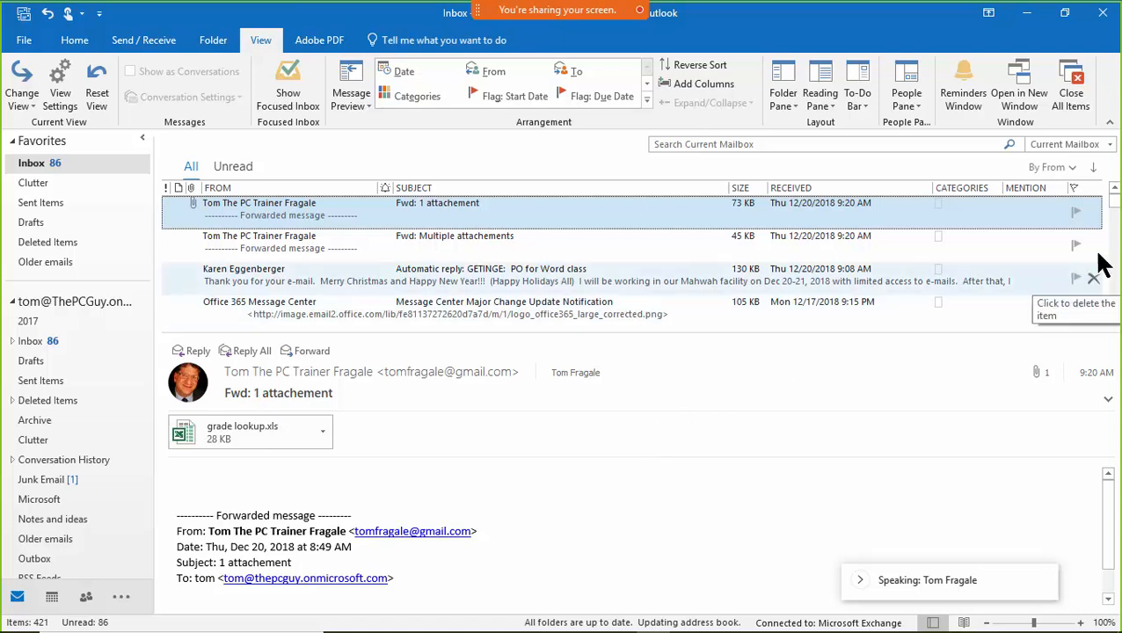
Step: Switch to the outlook slides.pptx presentation in PowerPoint and show slide 2 on the types of emails to keep out of the inbox
left_click_drag(1116, 202, 1112, 218)
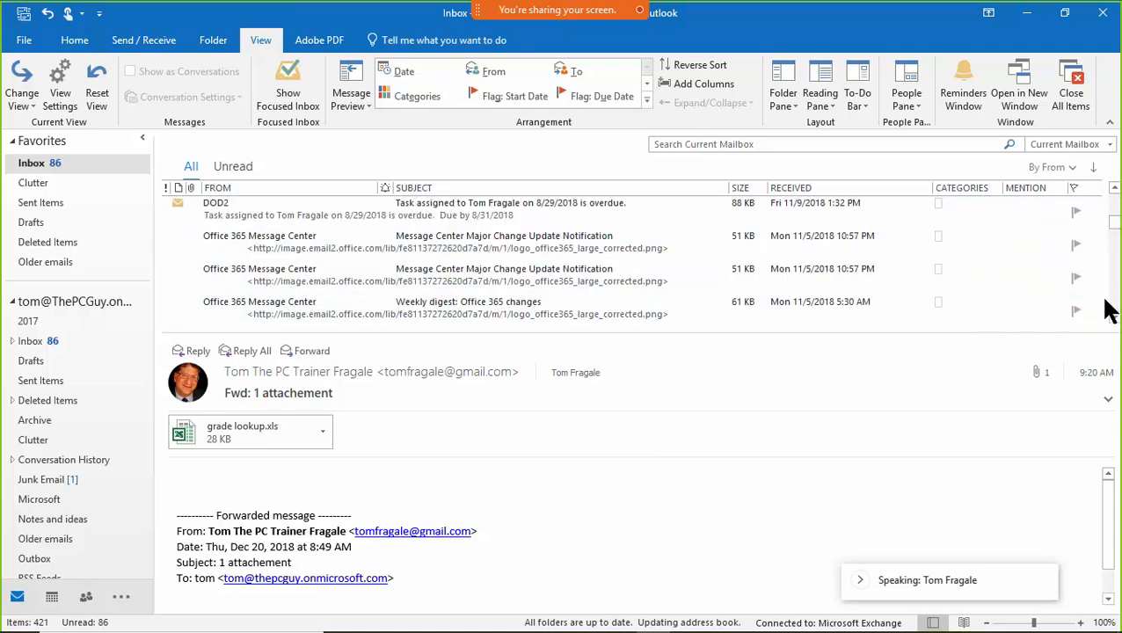
mouse_move(642, 630)
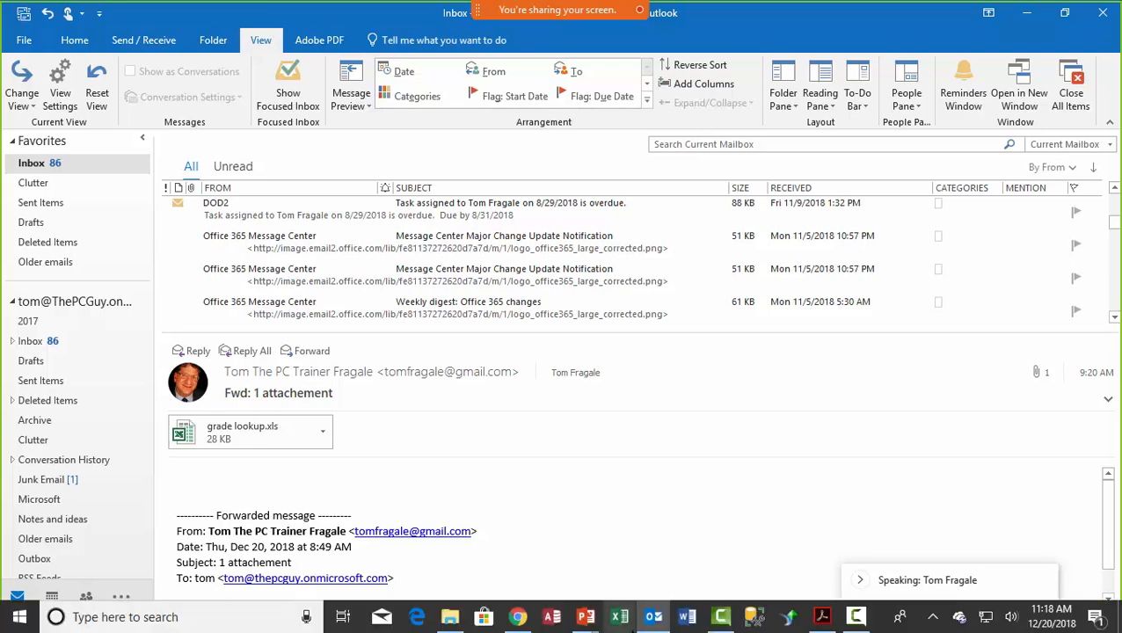
mouse_move(584, 616)
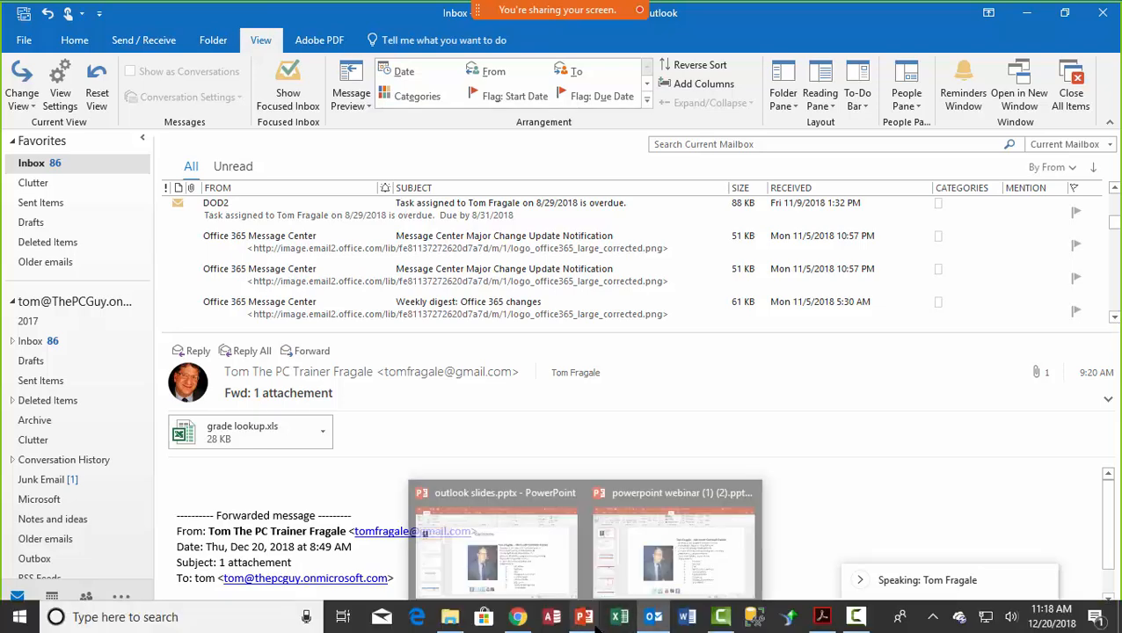
left_click(511, 550)
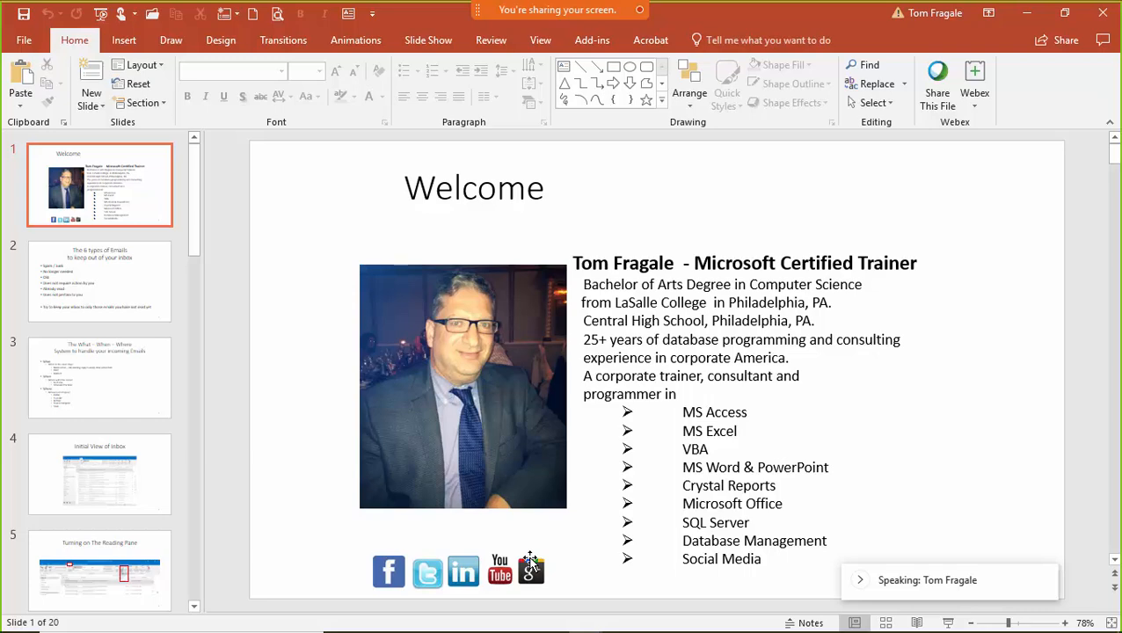
scroll(530, 562, "down", 1)
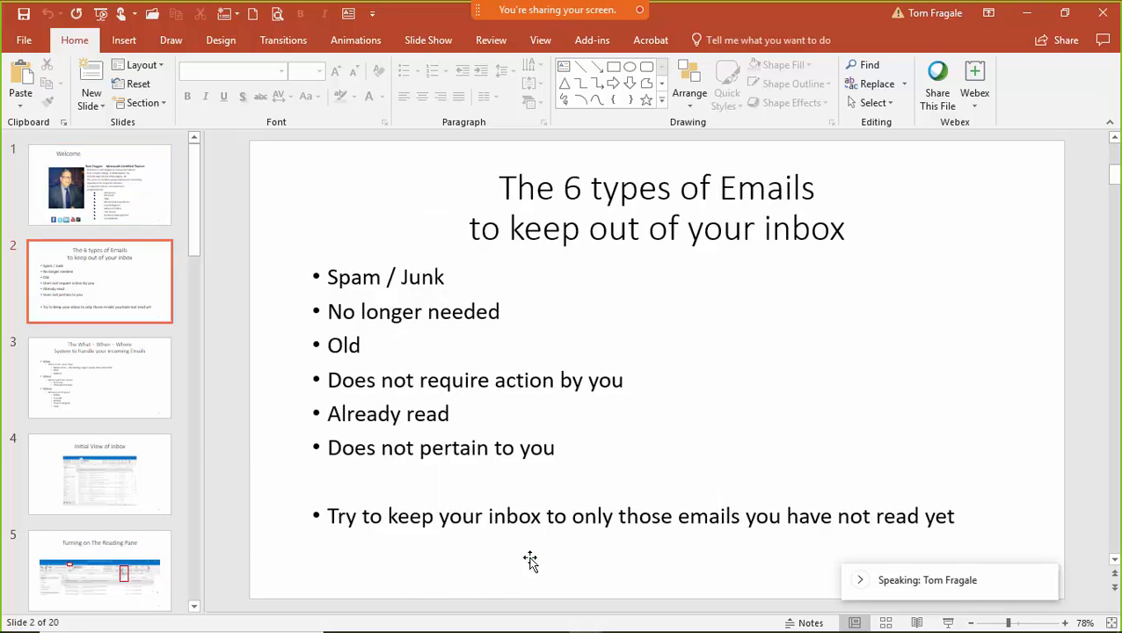
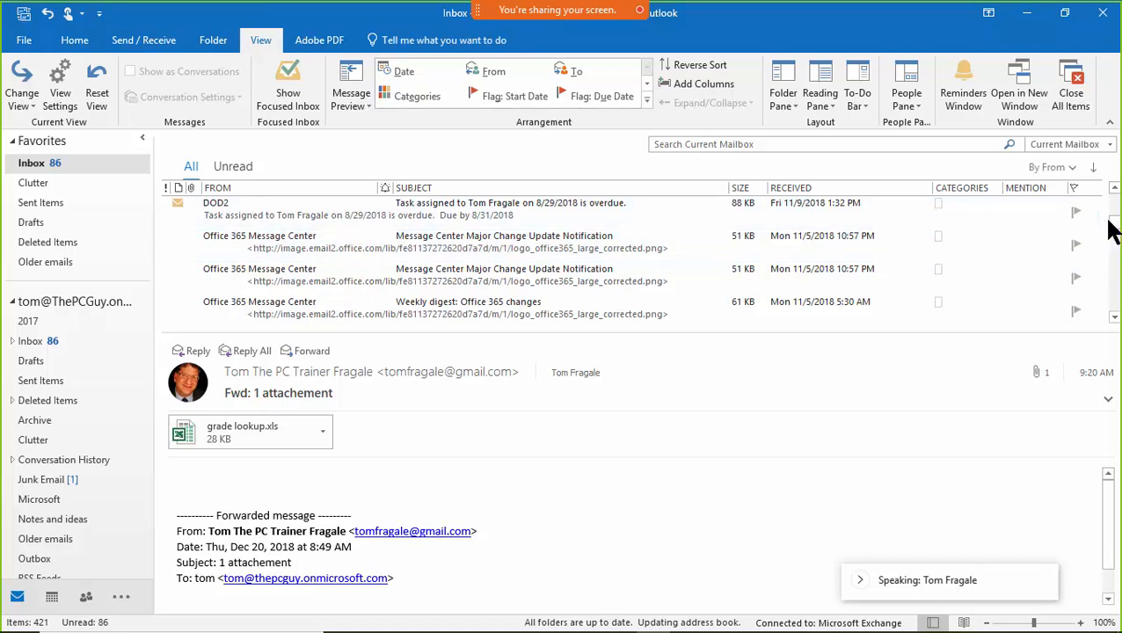
Step: Examine the font colours of the messages in the ungrouped Inbox list, including the September 2018 Microsoft billing statements
mouse_move(1112, 219)
left_mouse_down()
mouse_move(1113, 316)
mouse_move(1113, 236)
left_mouse_up()
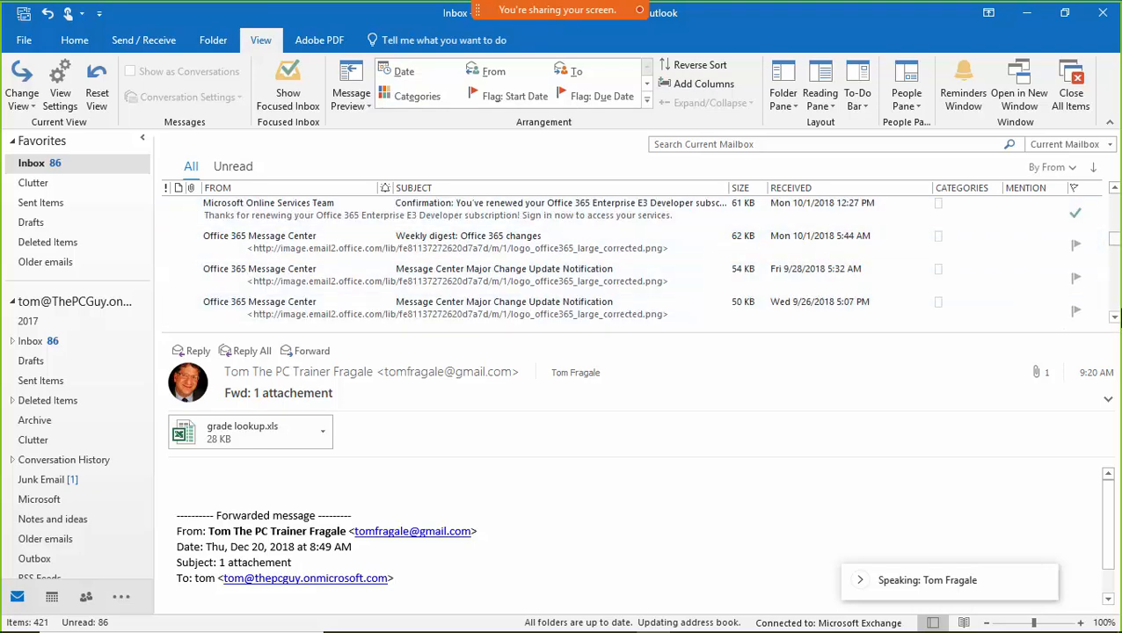
left_click(1114, 318)
left_click(1114, 318)
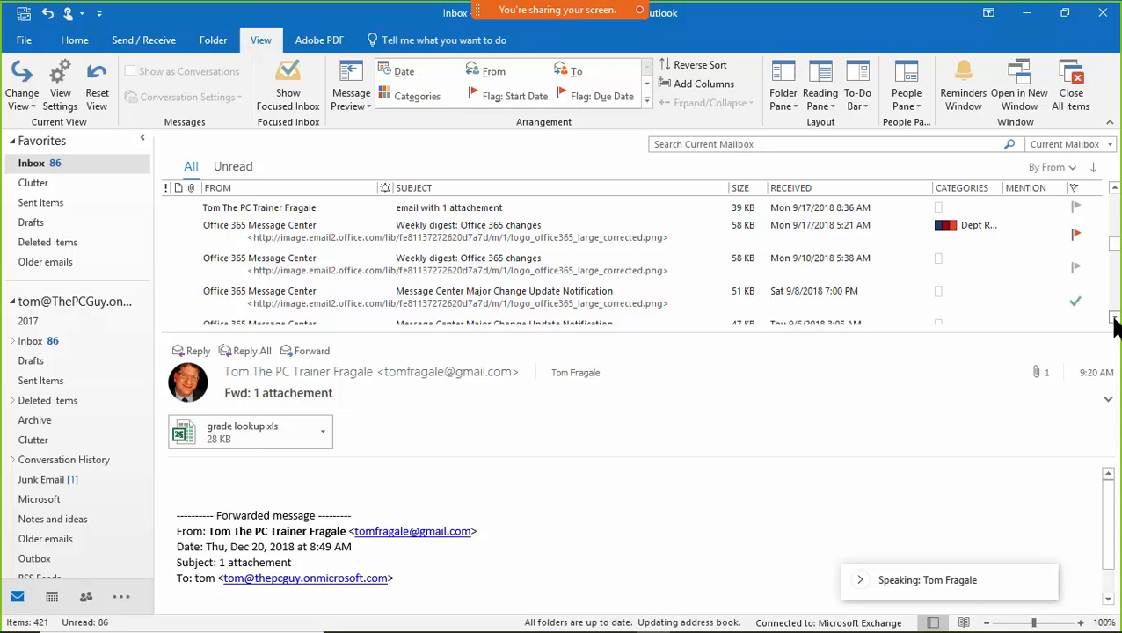
left_click(1113, 188)
left_click(1113, 188)
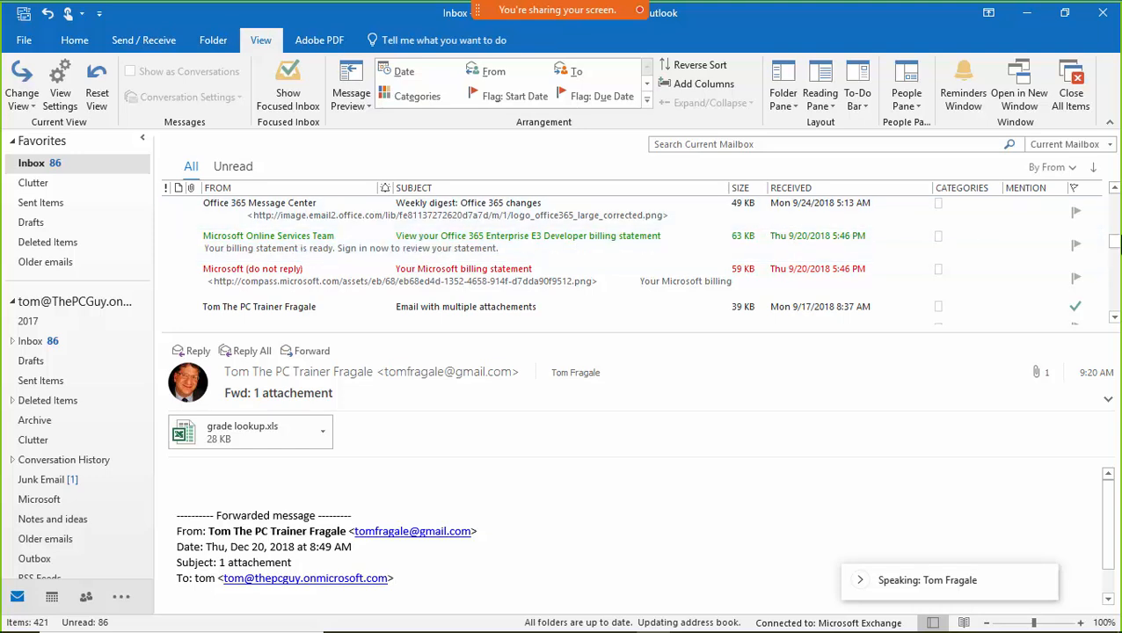
left_click_drag(1113, 243, 1114, 200)
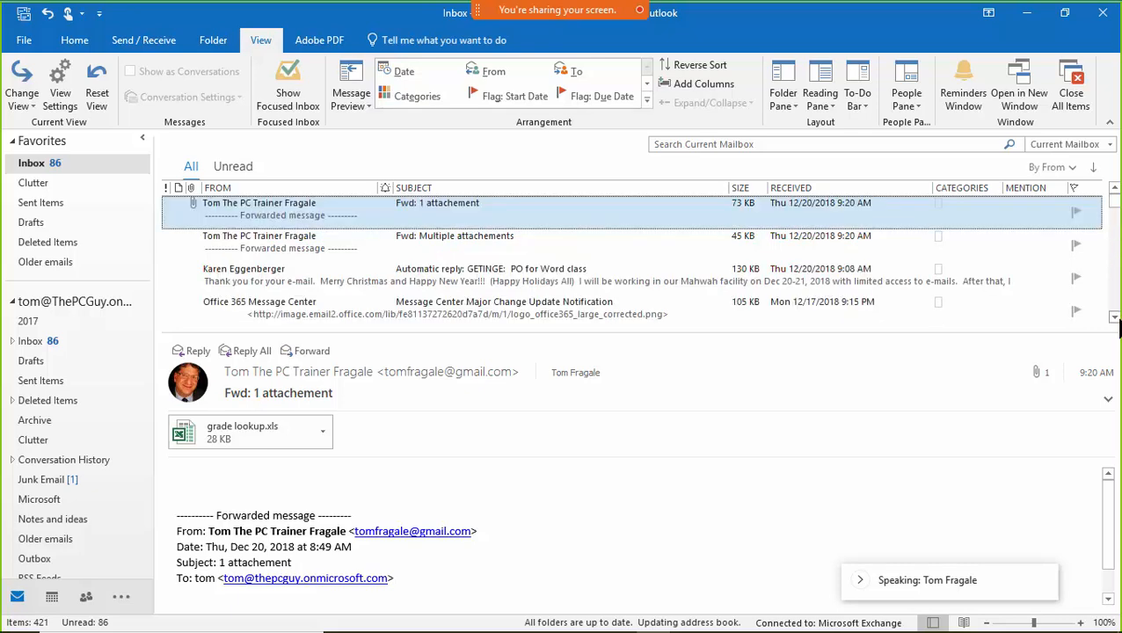
scroll(1116, 317, "down", 1)
scroll(1118, 327, "down", 1)
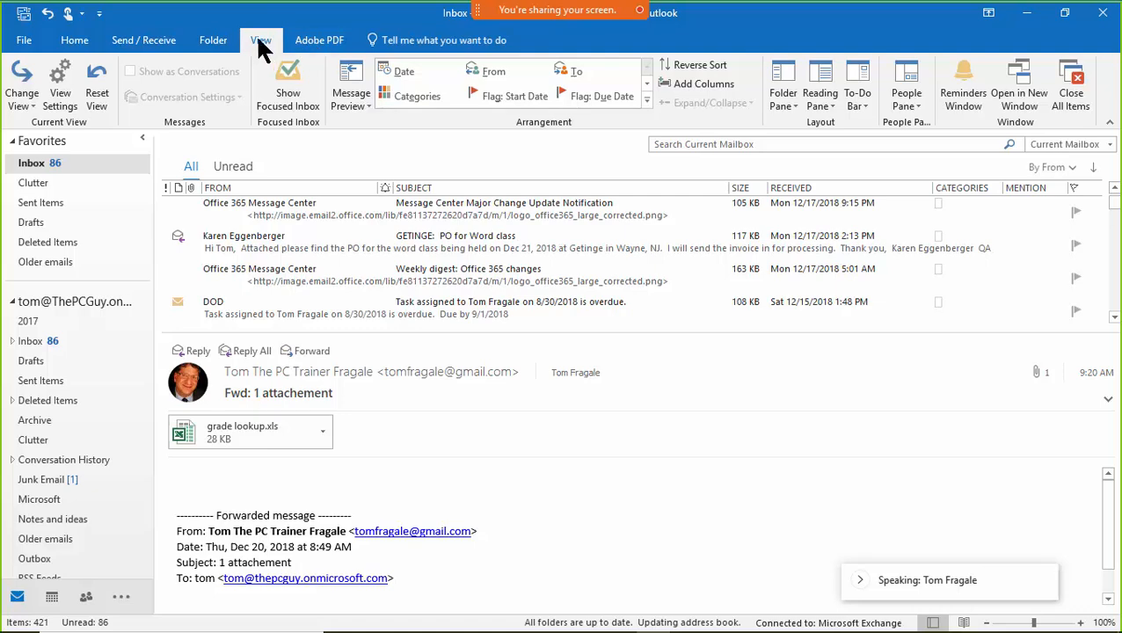
Step: Add a conditional formatting rule named DOD to the Inbox view
left_click(55, 104)
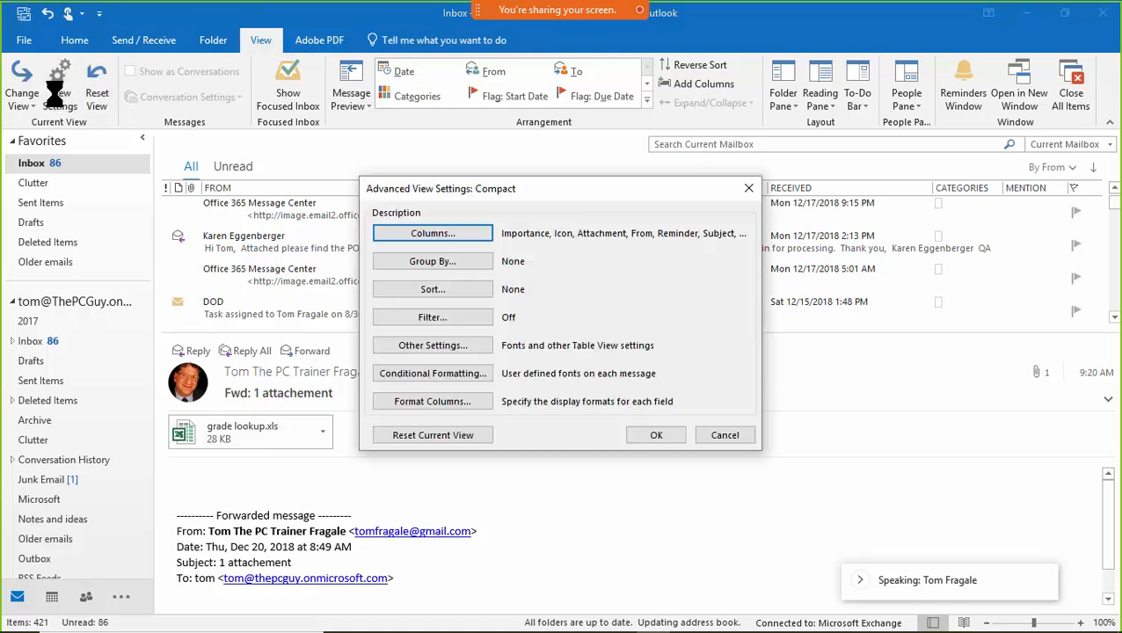
left_click(419, 375)
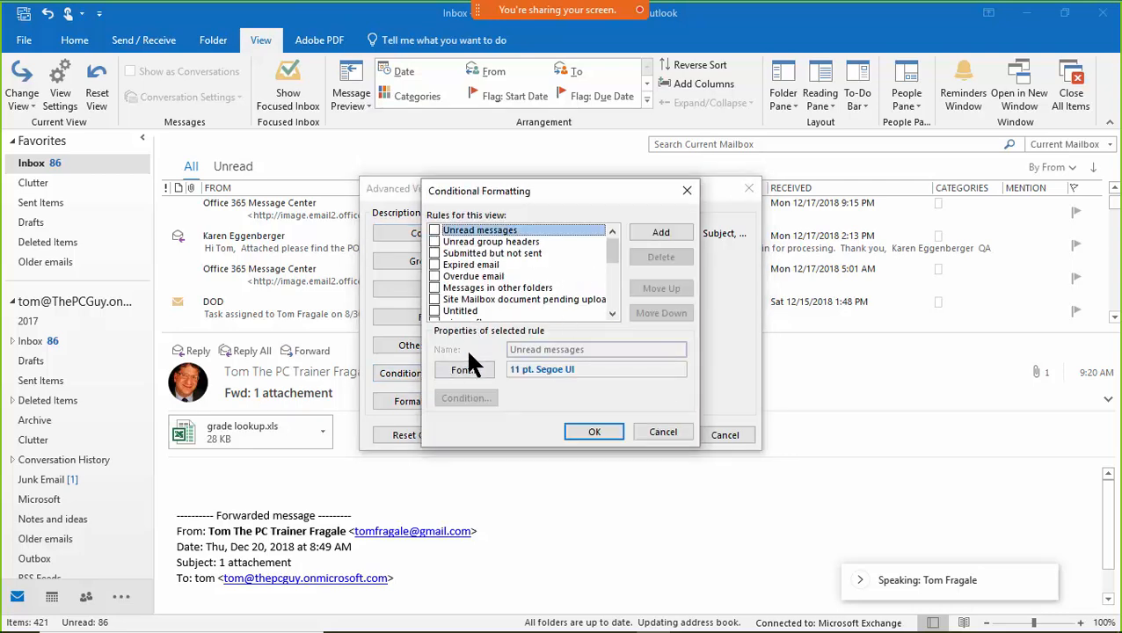
left_click_drag(615, 255, 600, 231)
left_click(665, 232)
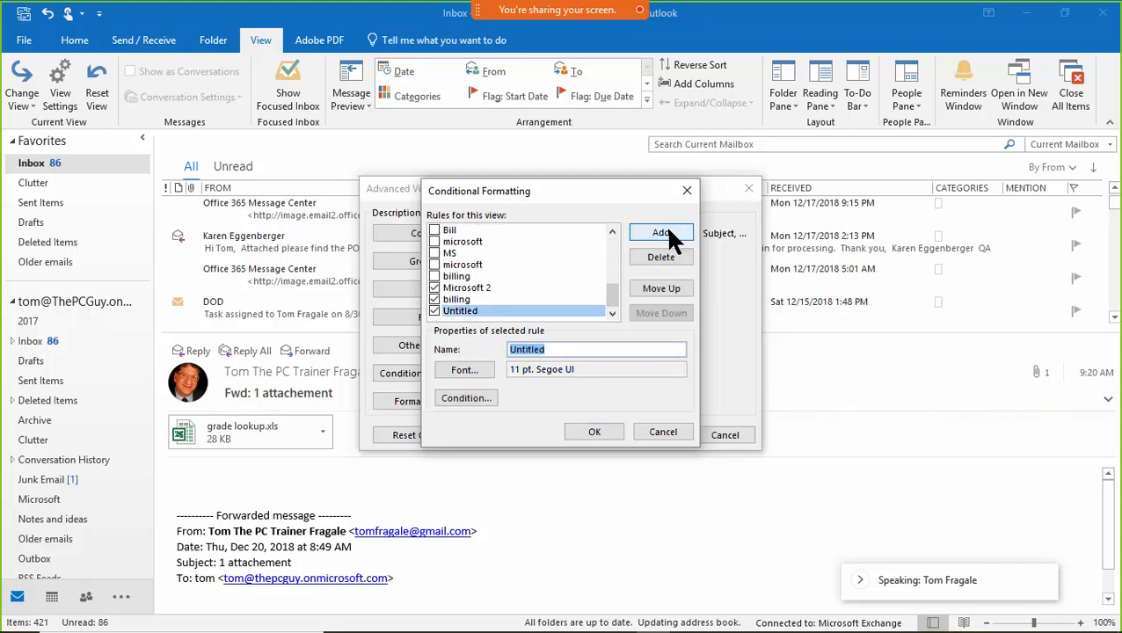
type("DOD")
Step: Set the DOD rule's font to bold with the color Red
left_click(455, 365)
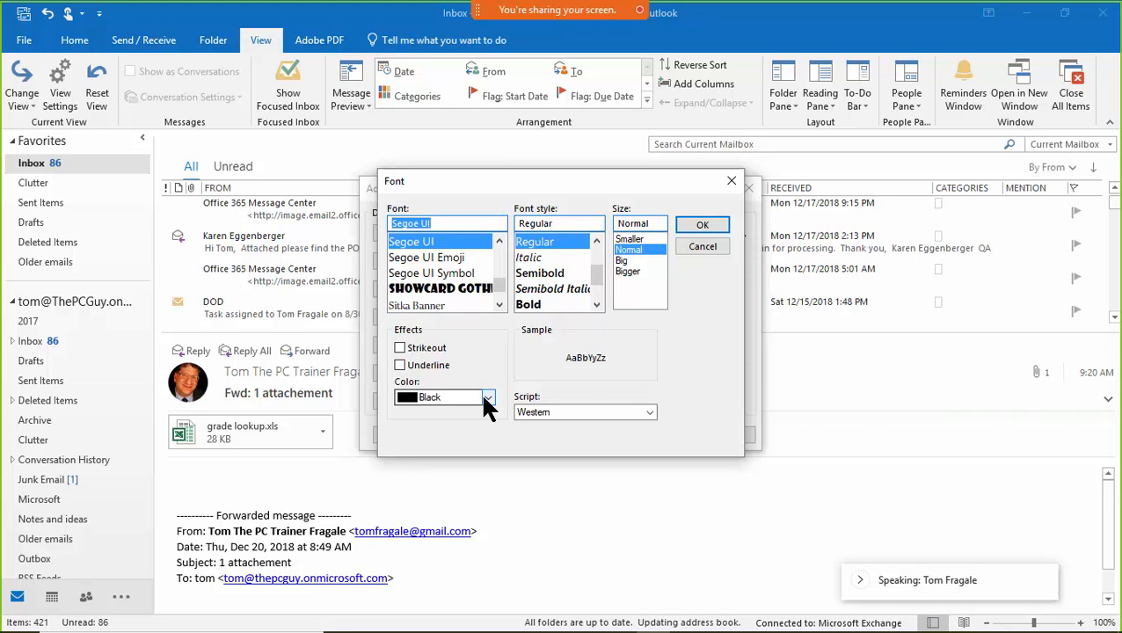
left_click(449, 398)
left_click(431, 520)
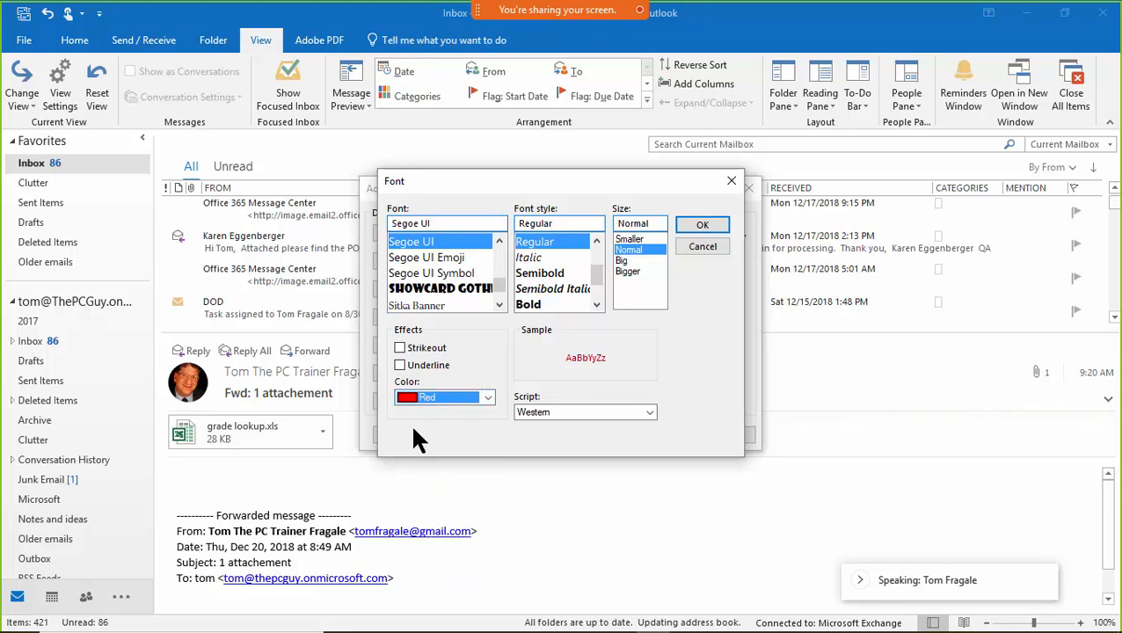
left_click(545, 304)
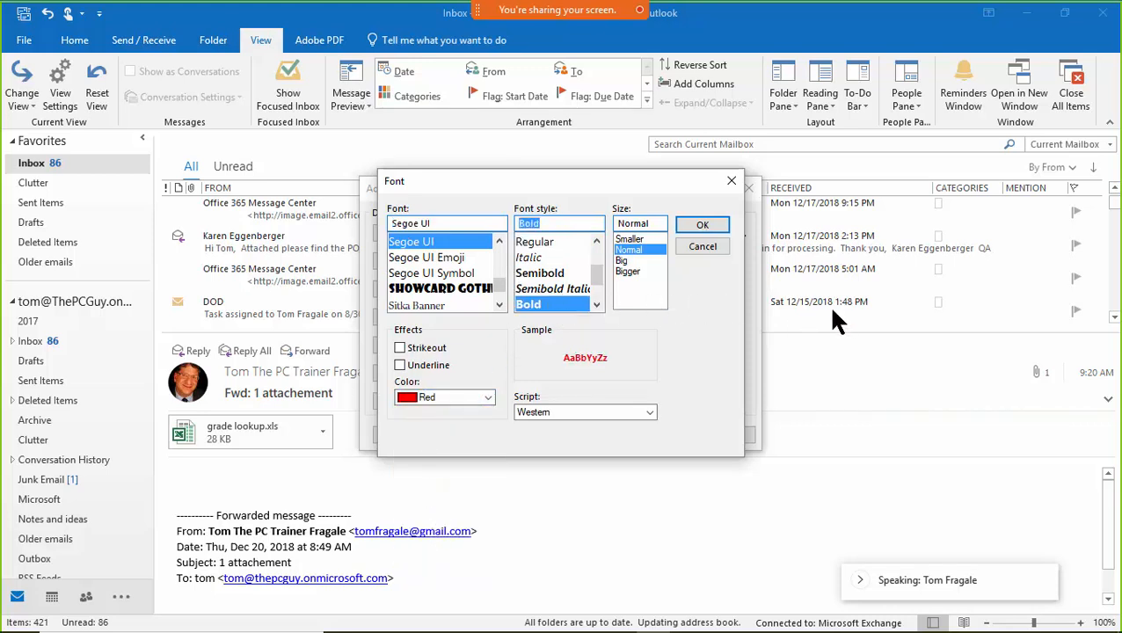
left_click(701, 225)
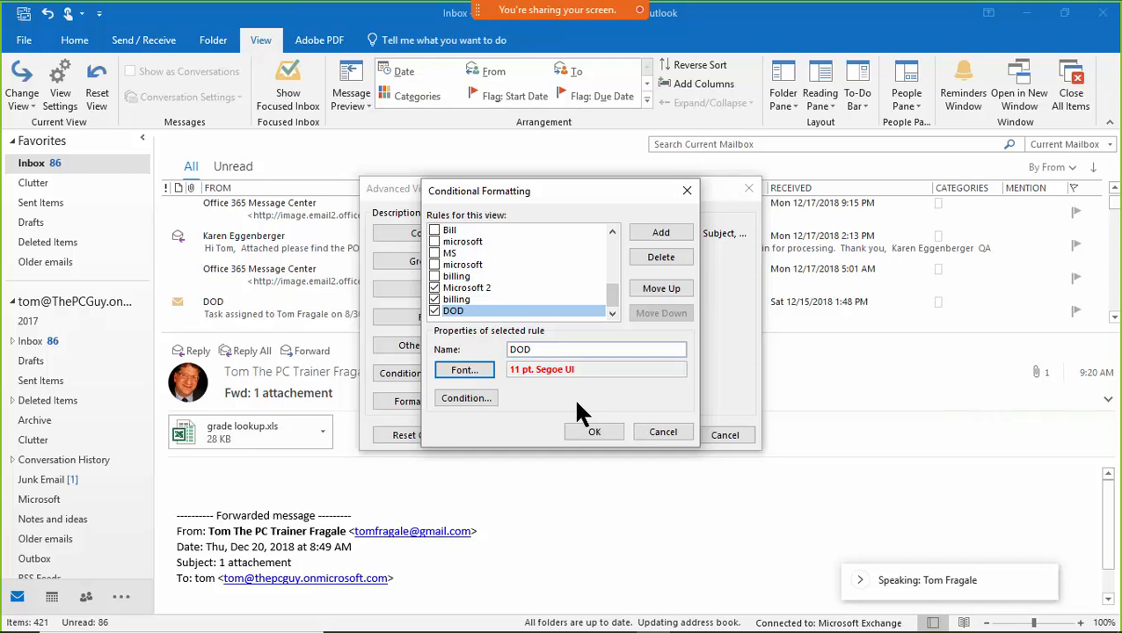
Step: Set the DOD rule's condition to messages from DOD, leaving the subject search words empty
left_click(465, 398)
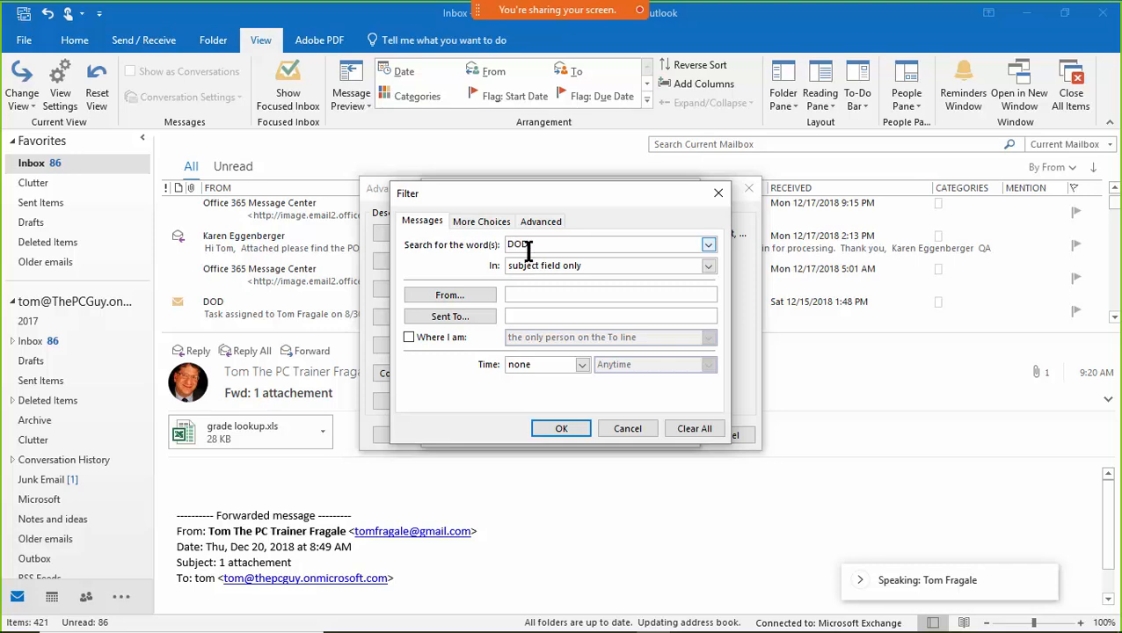
left_click(708, 265)
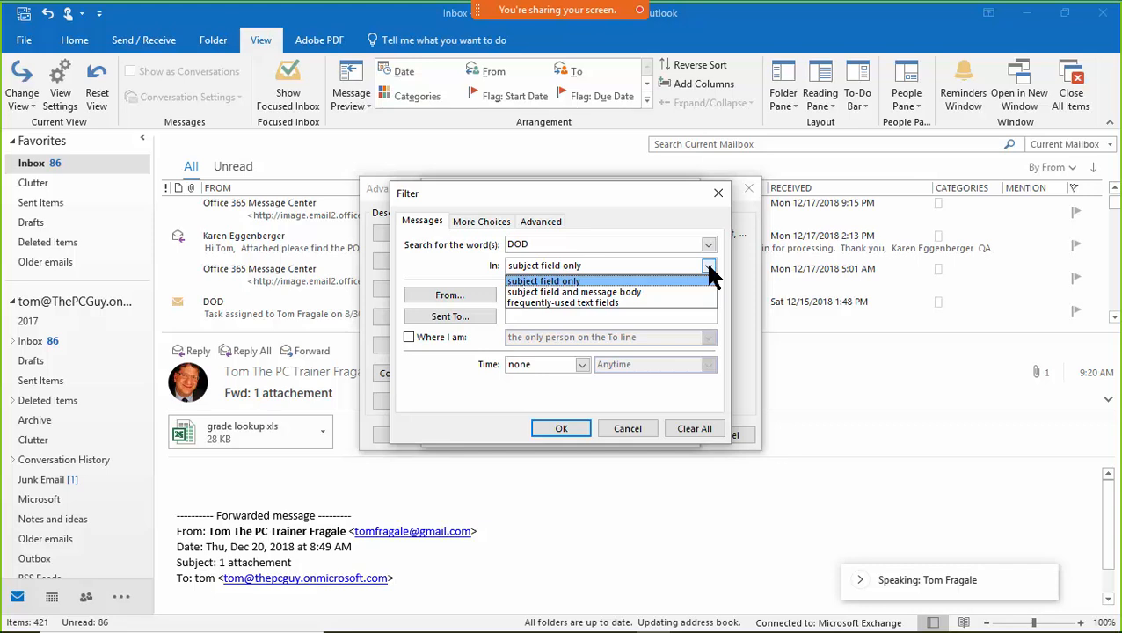
left_click(708, 267)
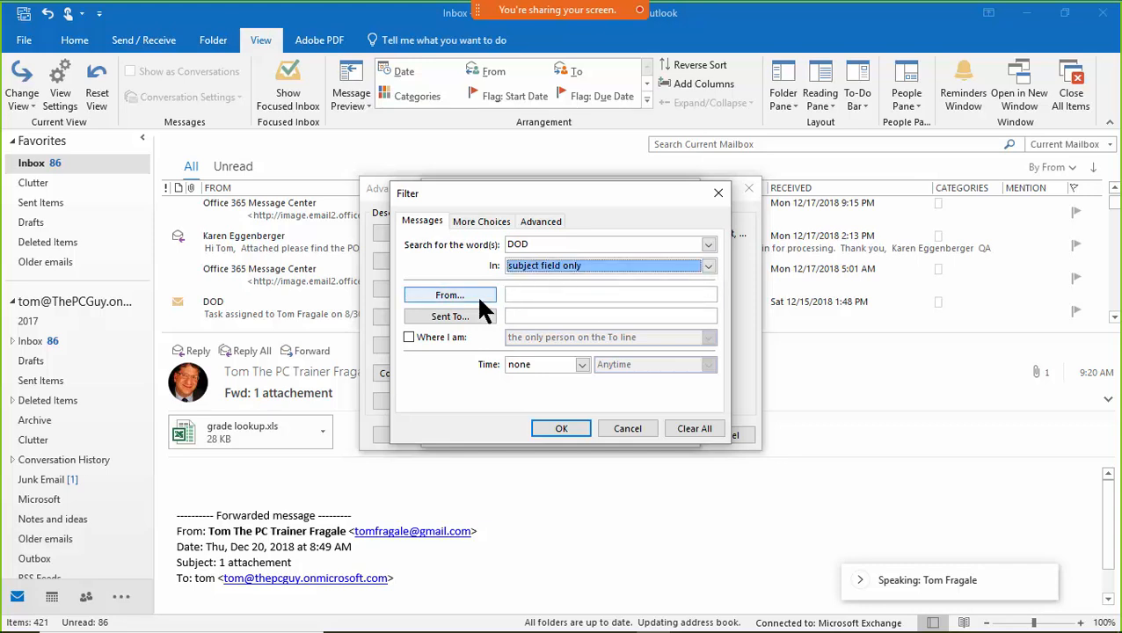
left_click(562, 294)
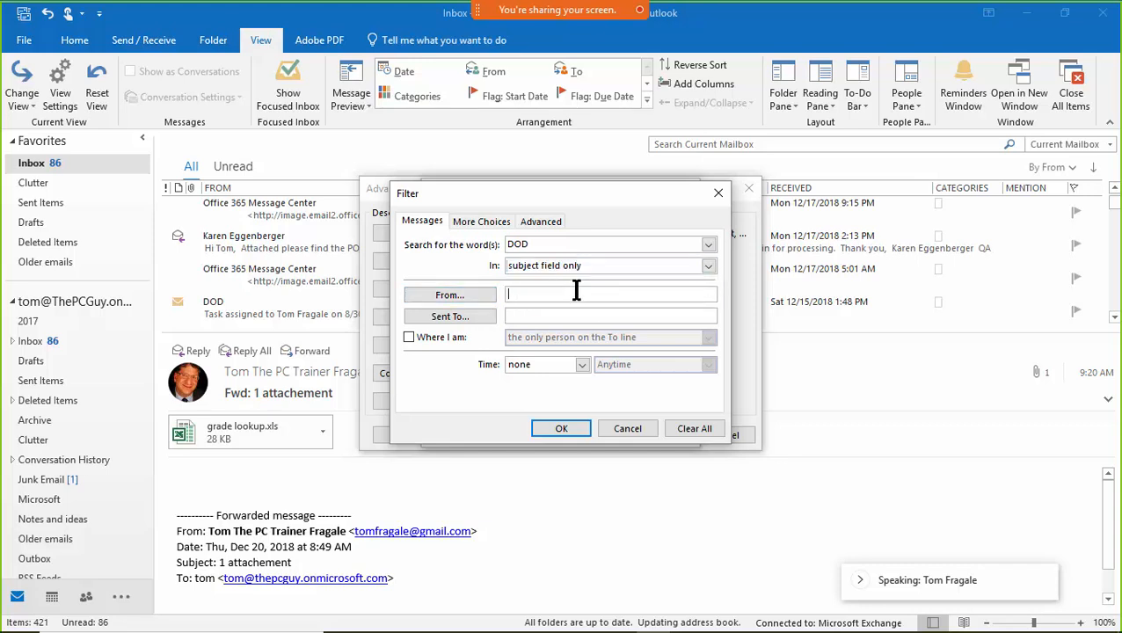
type("DOD")
left_click(576, 245)
key("BackSpace")
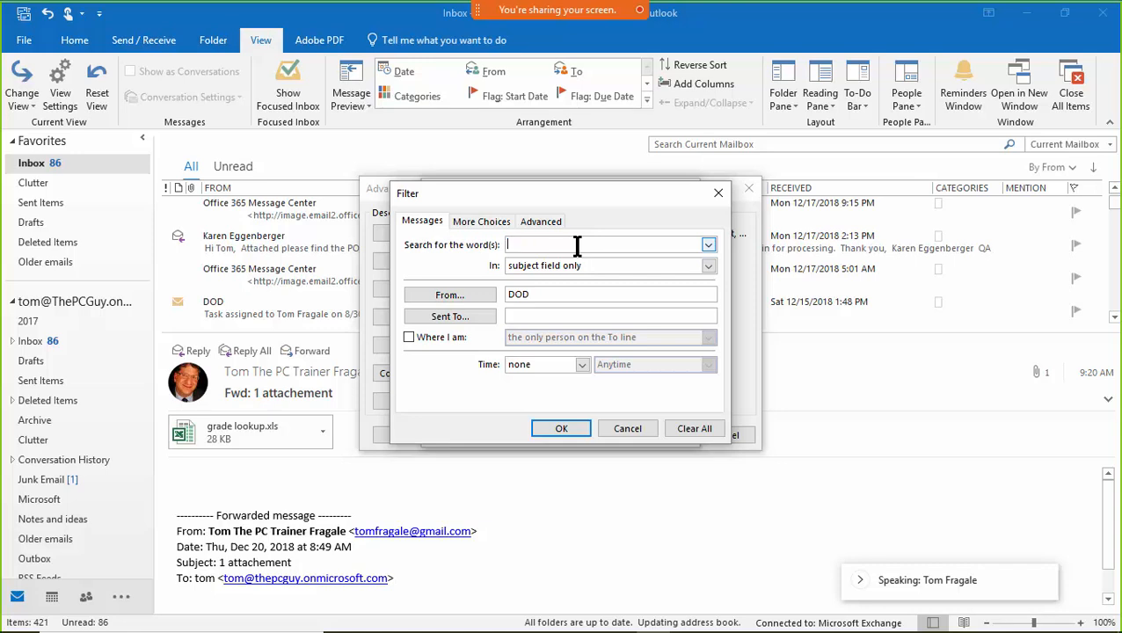
left_click(560, 429)
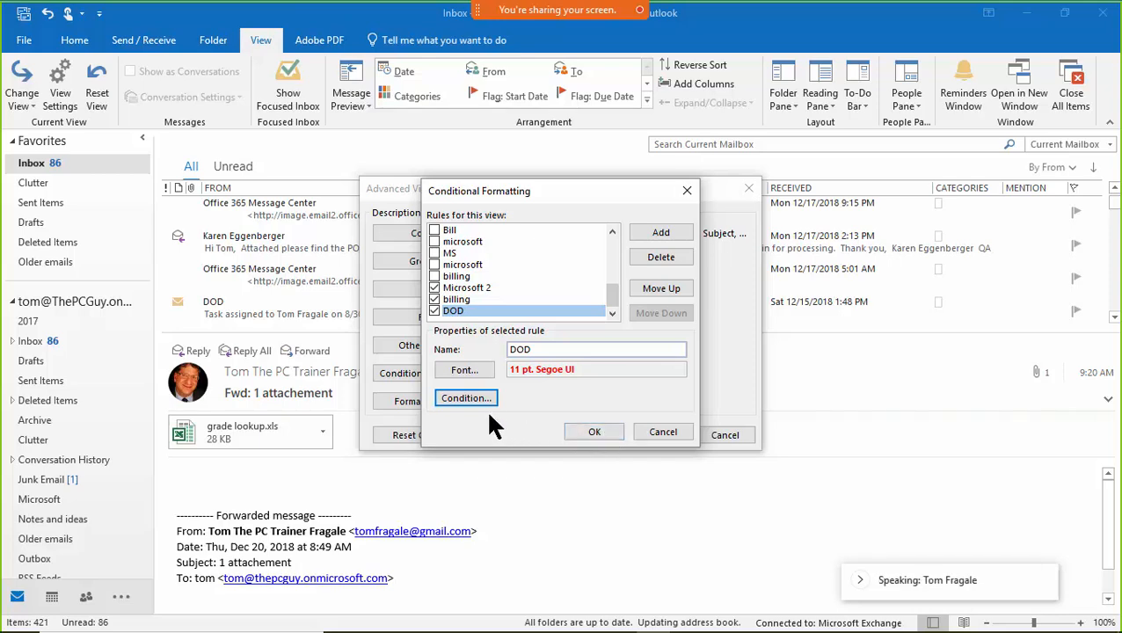
Step: Review the DOD rule's sender condition and apply the conditional formatting to the Inbox view
left_click(464, 398)
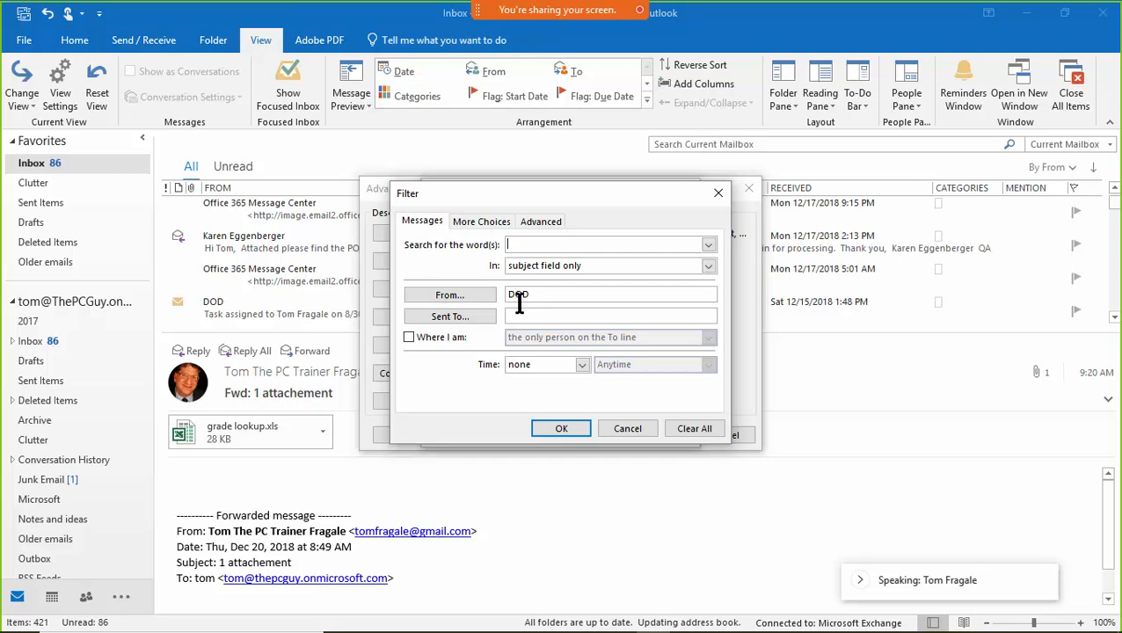
left_click(564, 426)
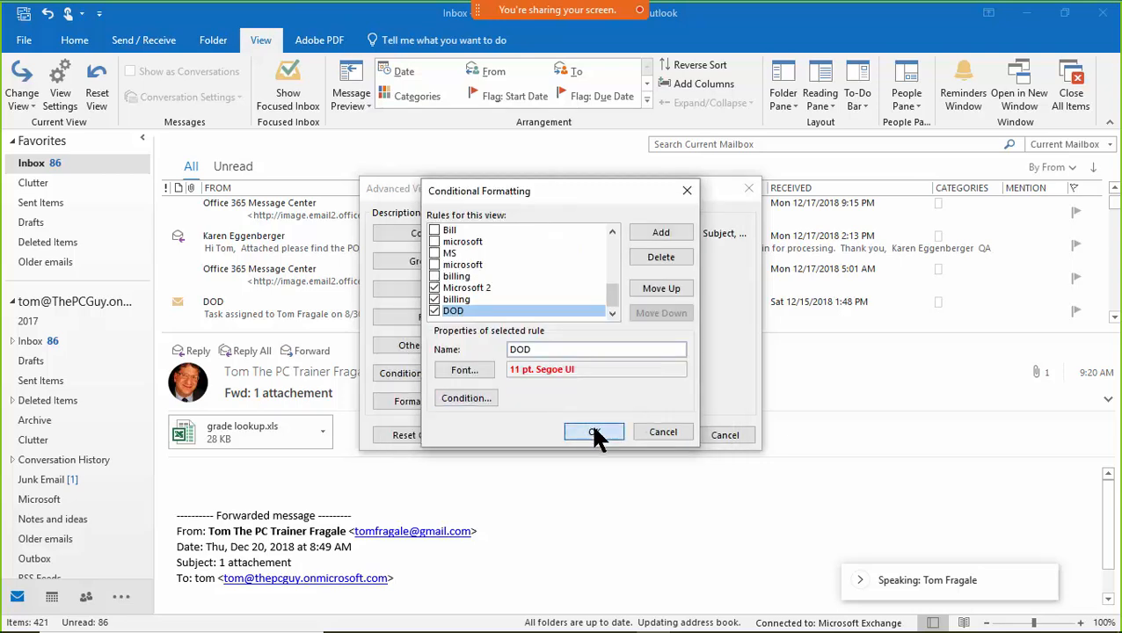
left_click(593, 432)
left_click(657, 435)
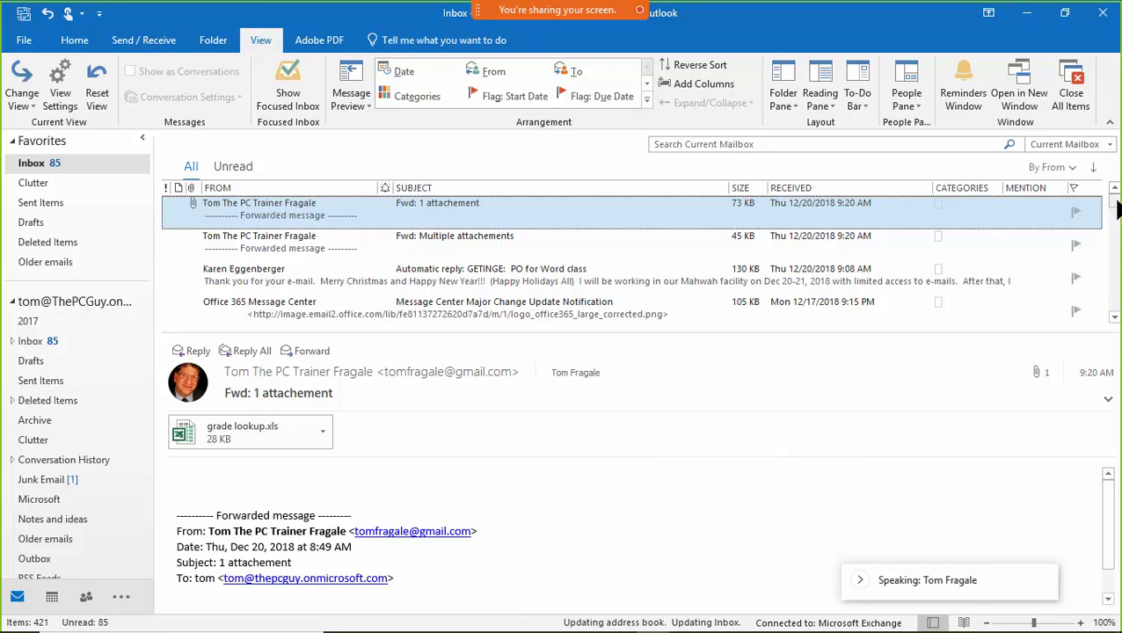
Step: Sort the Inbox by sender and examine the font formatting of the DOD and DOD2 messages
left_click_drag(1113, 200, 1116, 220)
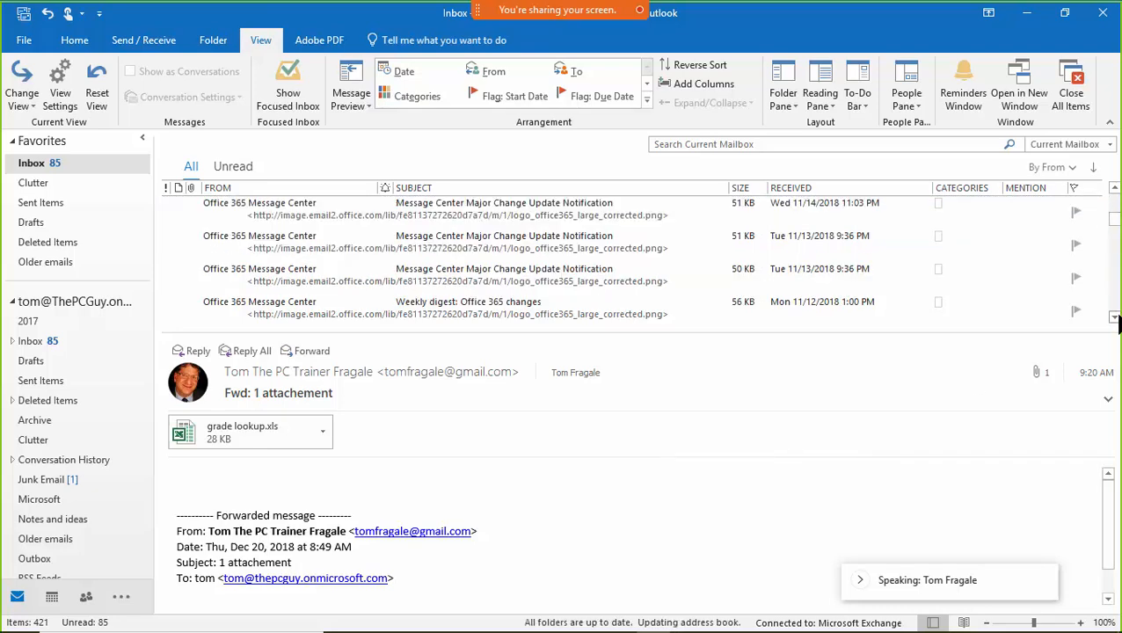
left_click(242, 187)
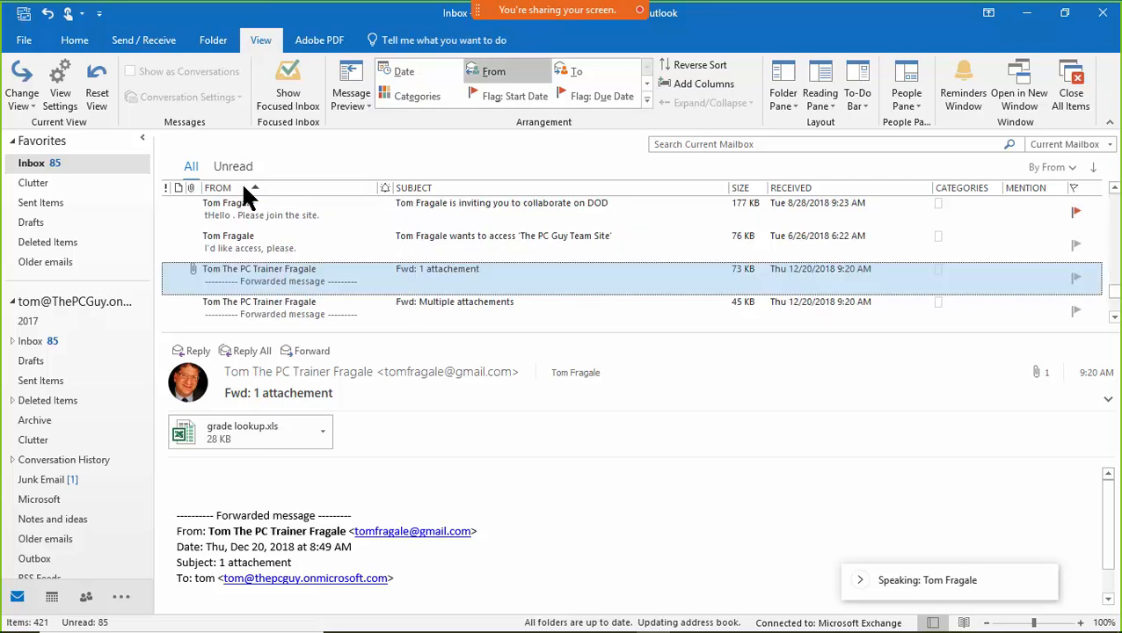
left_click_drag(1117, 299, 1113, 226)
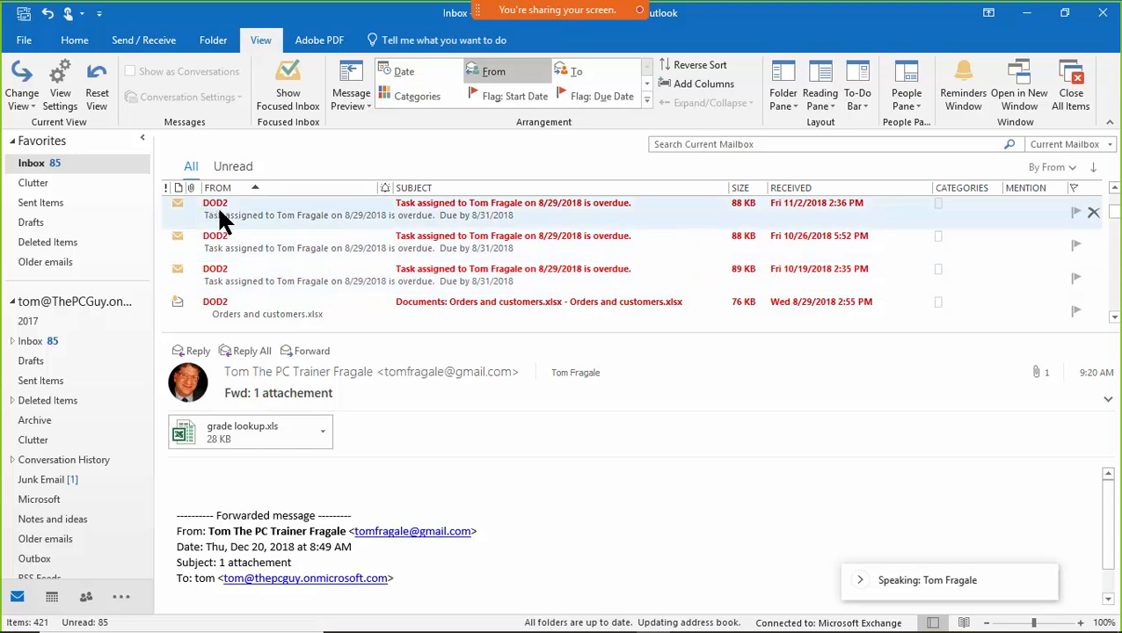
left_click(1112, 188)
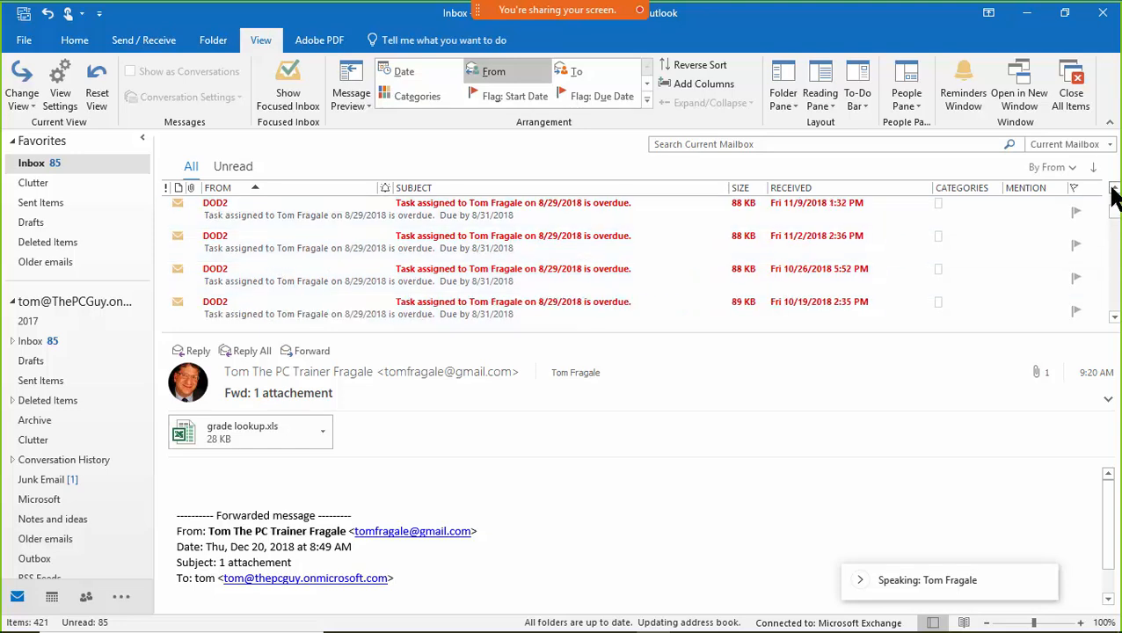
left_click(1112, 189)
left_click(1112, 188)
left_click(1112, 188)
left_click(1112, 188)
left_click(1112, 188)
left_click(1112, 188)
left_click(1112, 188)
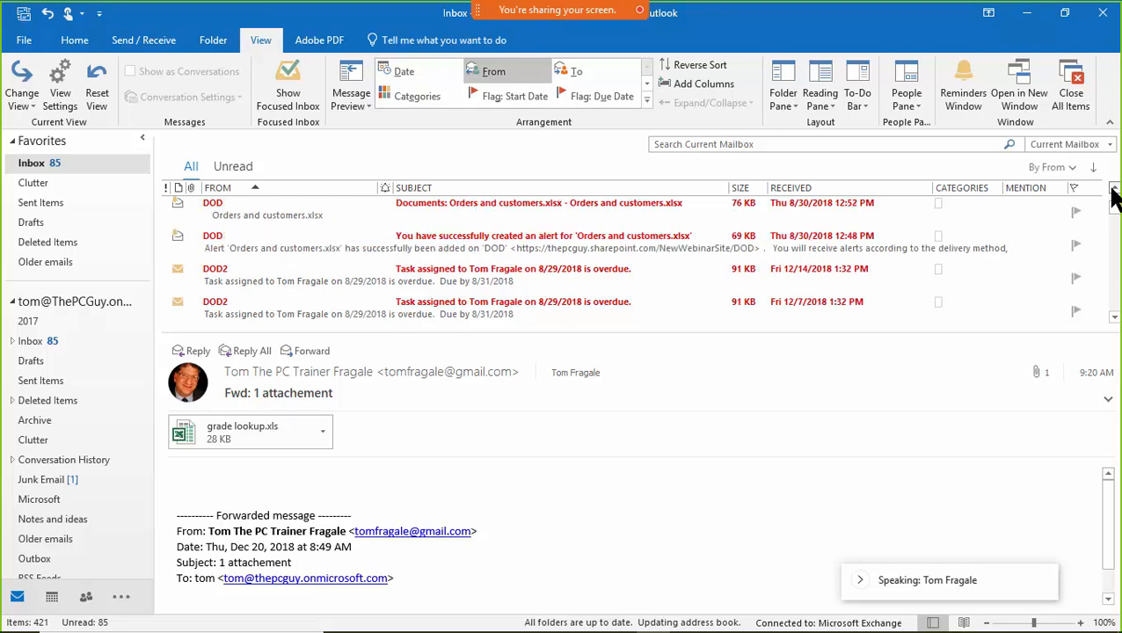
left_click(1112, 188)
left_click(1112, 188)
left_click(1112, 188)
left_click(1112, 188)
left_click(1112, 188)
left_click(1112, 188)
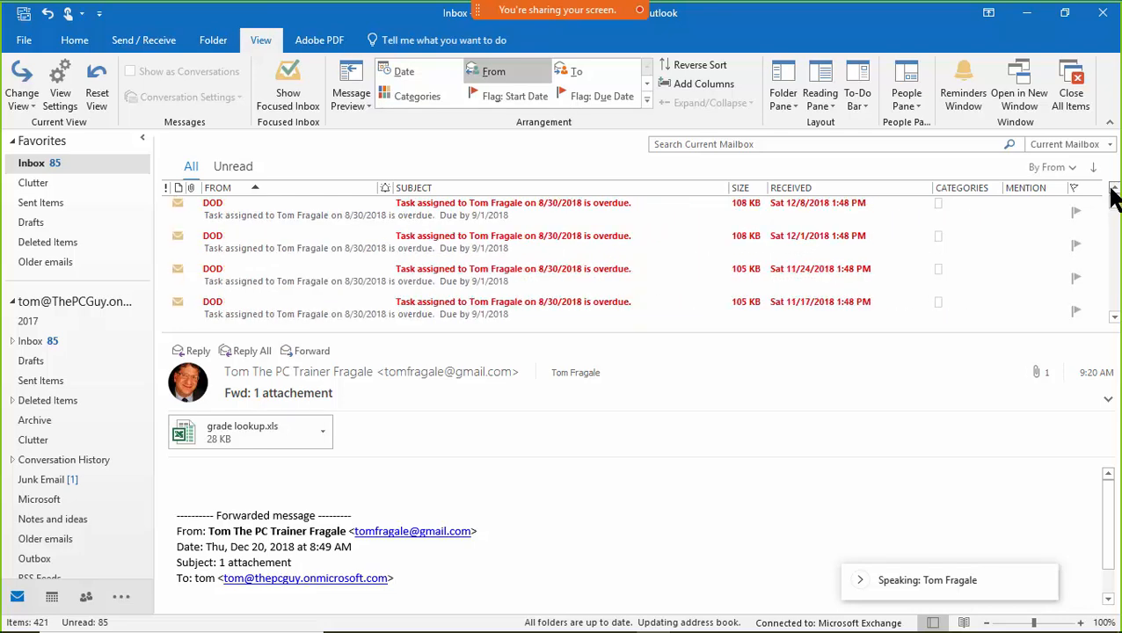
left_click(1112, 188)
left_click(1112, 189)
Step: Sort the Inbox by received date, newest first, and check how the DOD messages stand out among the others
left_click(826, 188)
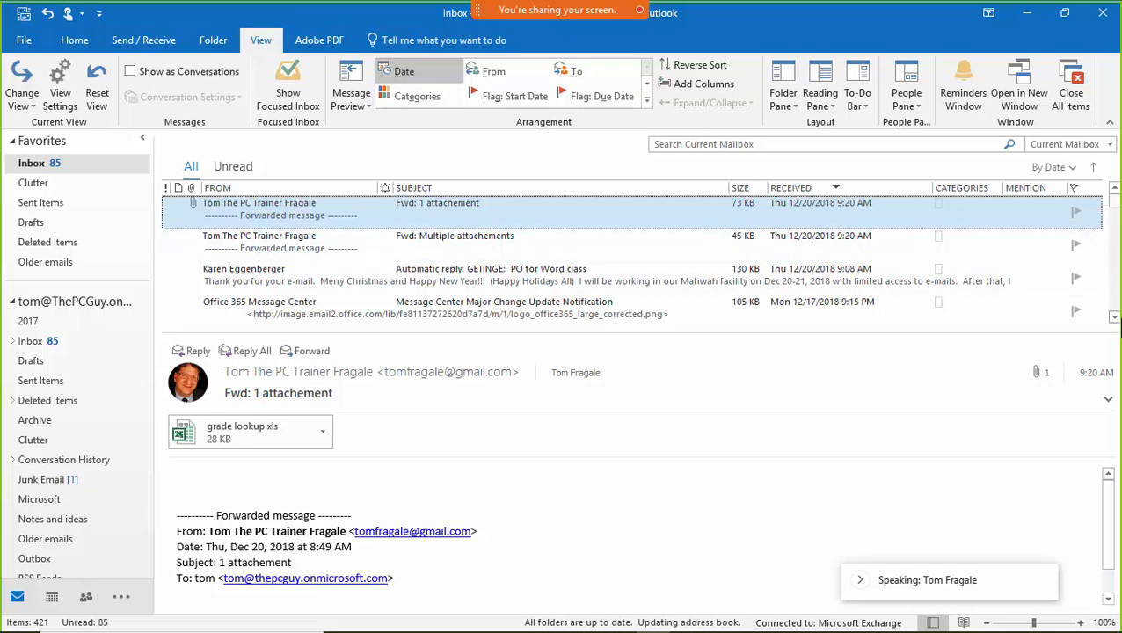
left_click(1114, 318)
left_click(1113, 317)
left_click(1114, 317)
left_click(1114, 317)
left_click(1114, 317)
left_click(1114, 317)
left_click(1114, 317)
left_click(1113, 318)
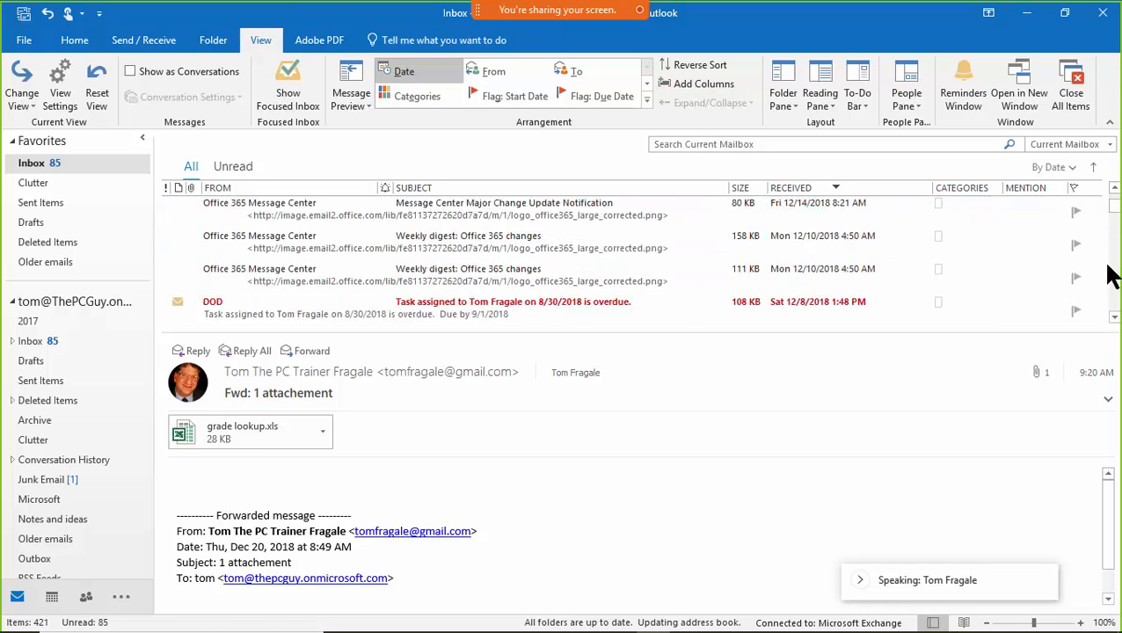
left_click(1114, 317)
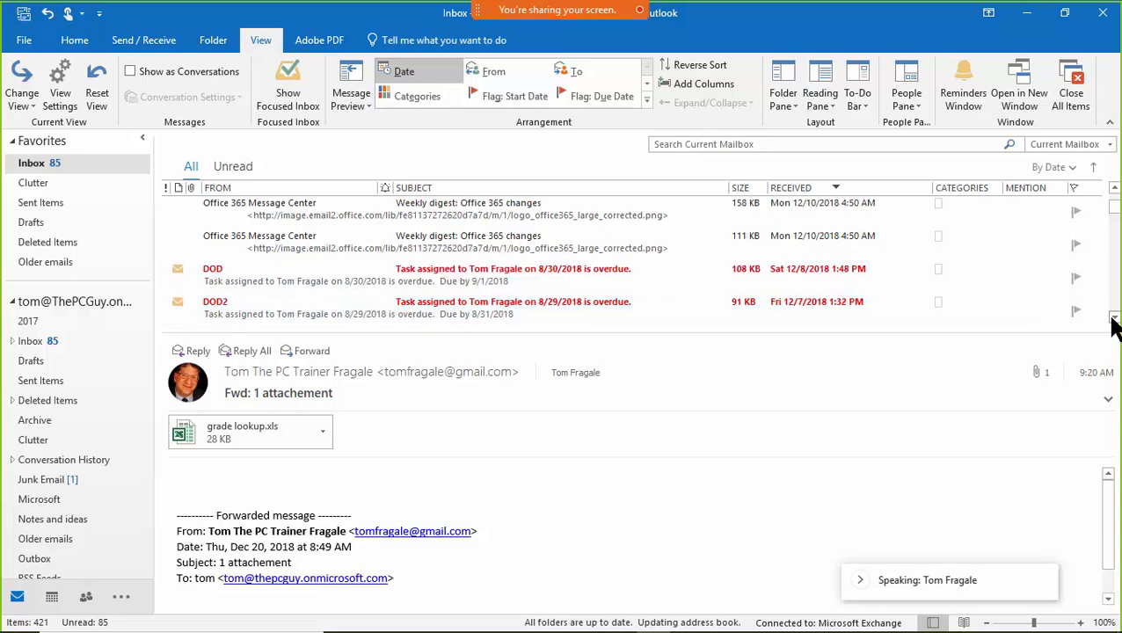
left_click(1114, 190)
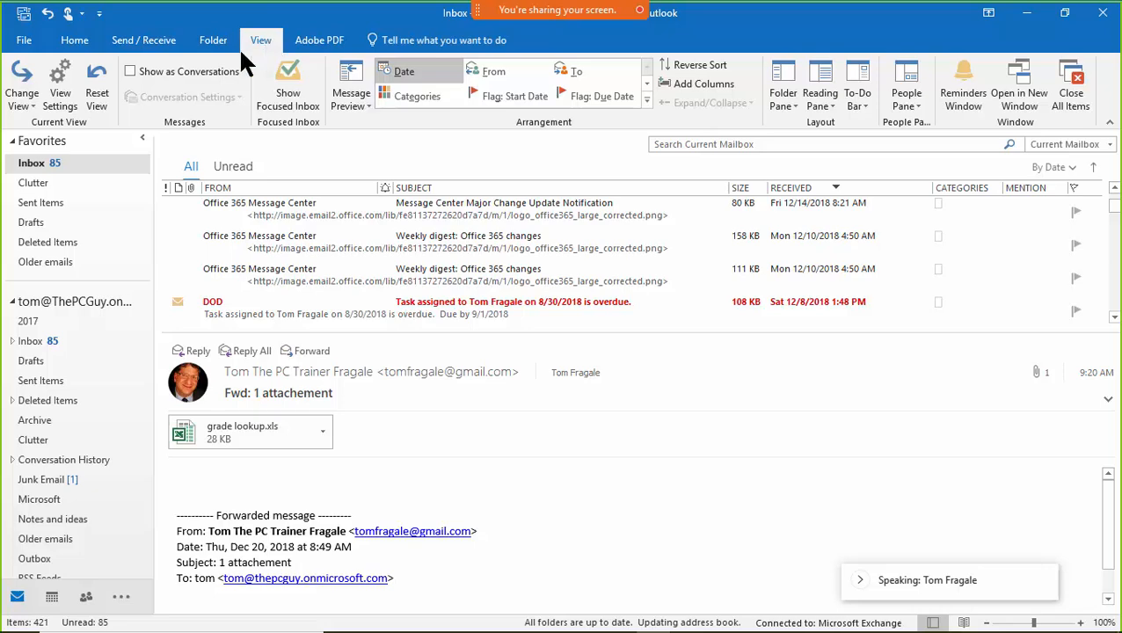
Step: Add a conditional formatting rule named Office 365 to the Inbox view
left_click(60, 88)
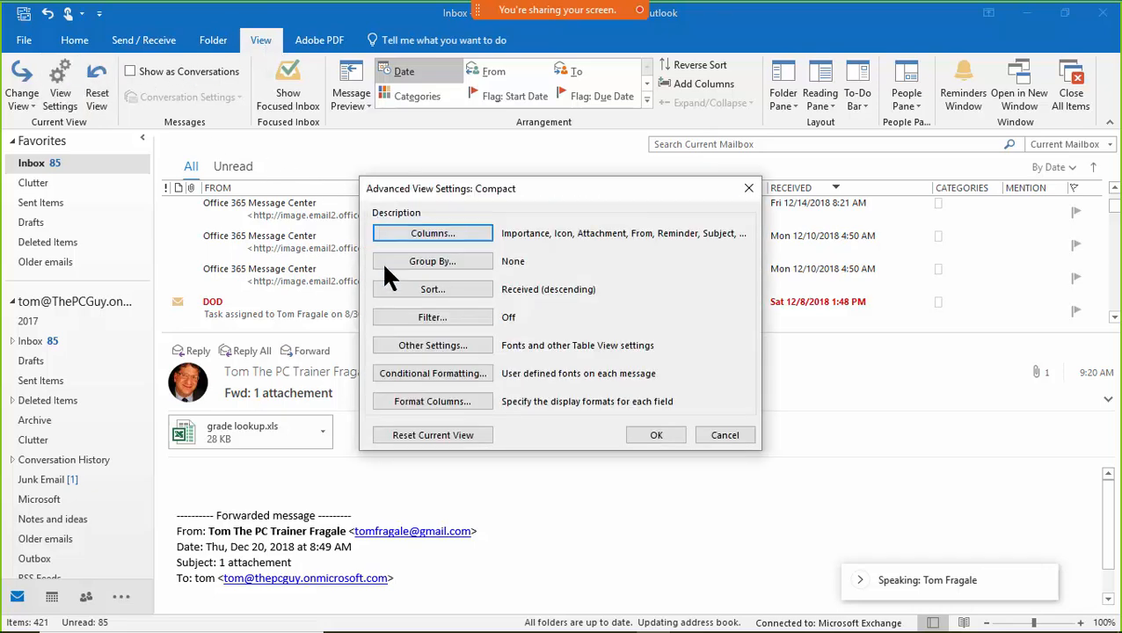
left_click(406, 375)
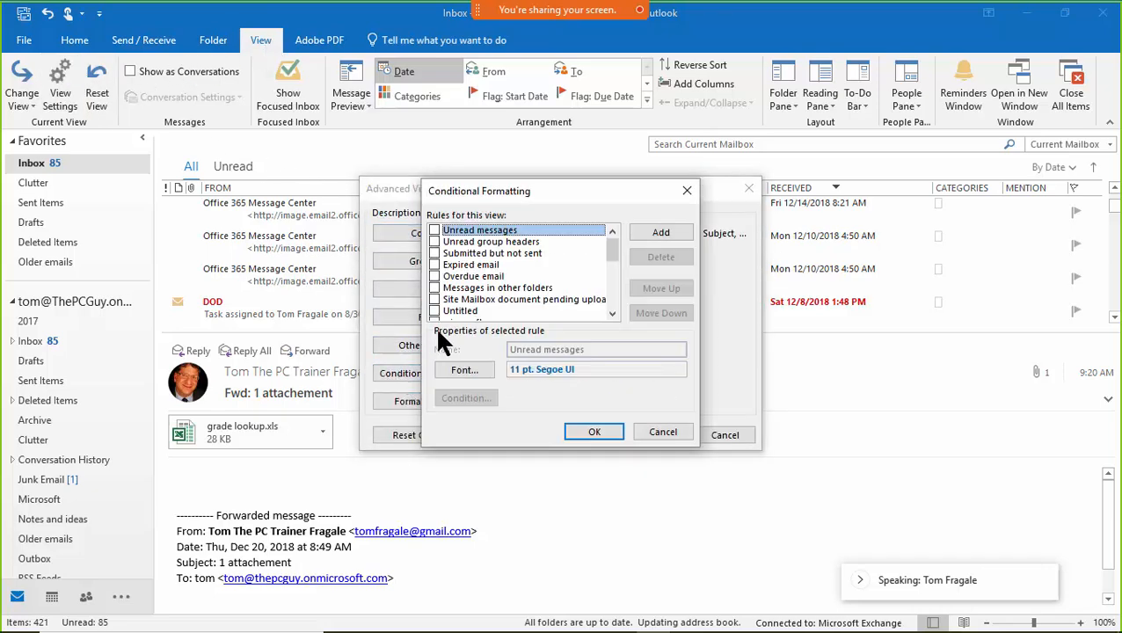
left_click(660, 232)
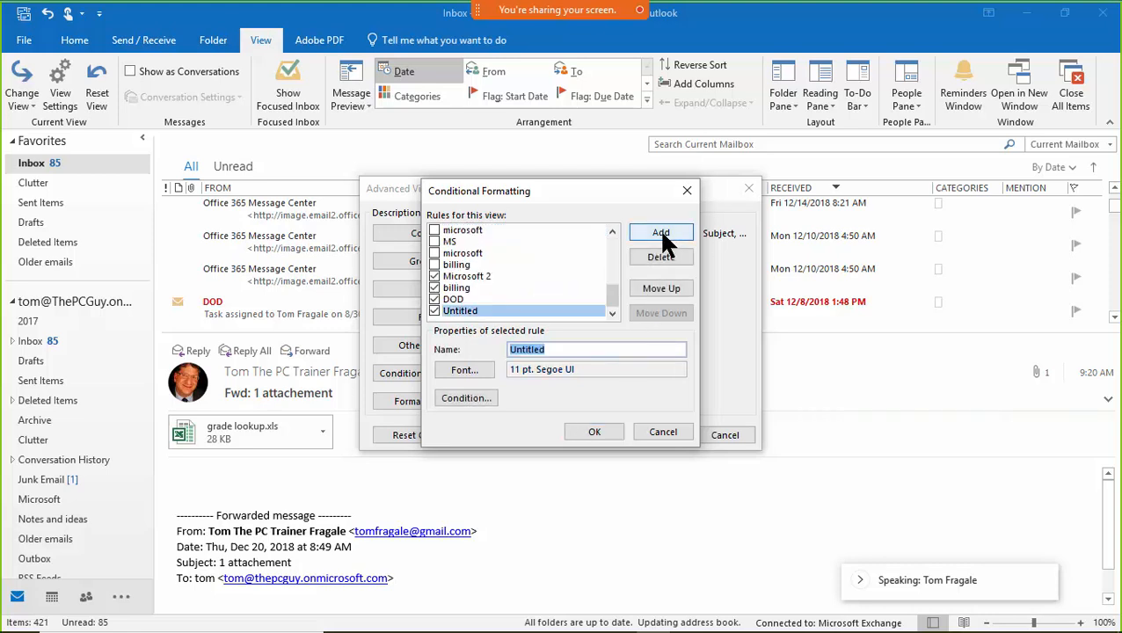
type("Office 365")
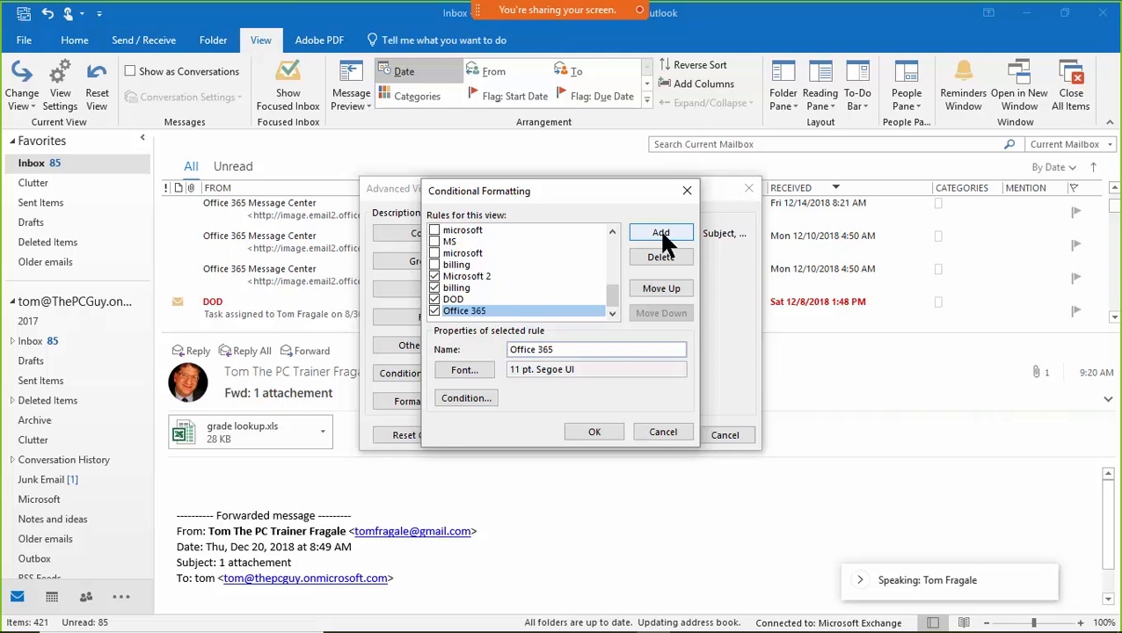
Step: Set the Office 365 rule's font to bold with the color Blue
left_click(467, 368)
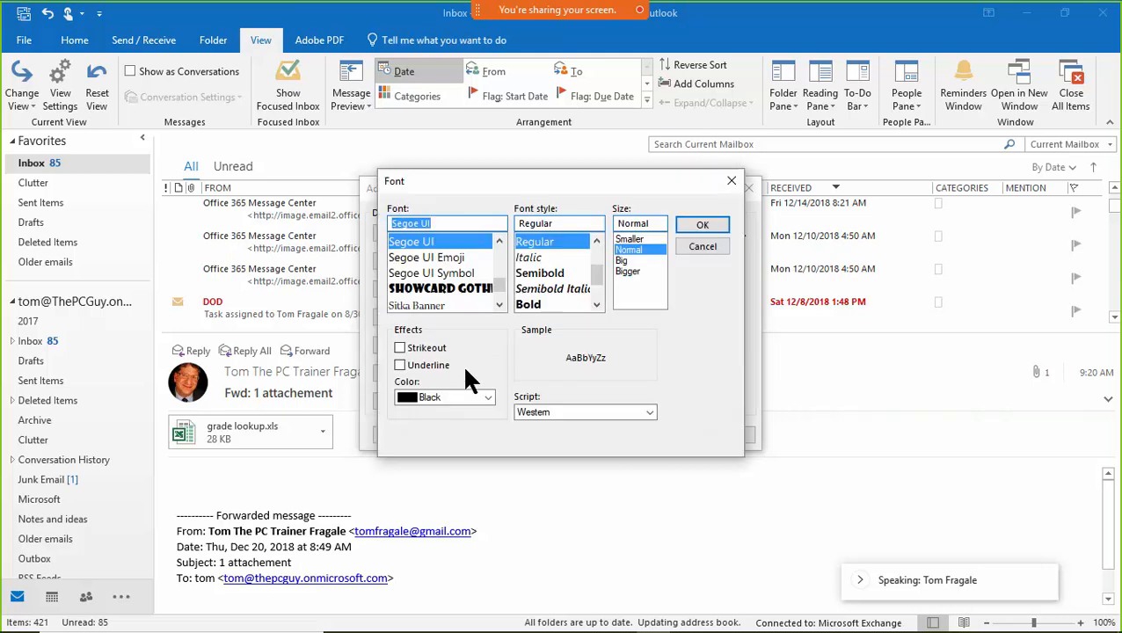
left_click(486, 397)
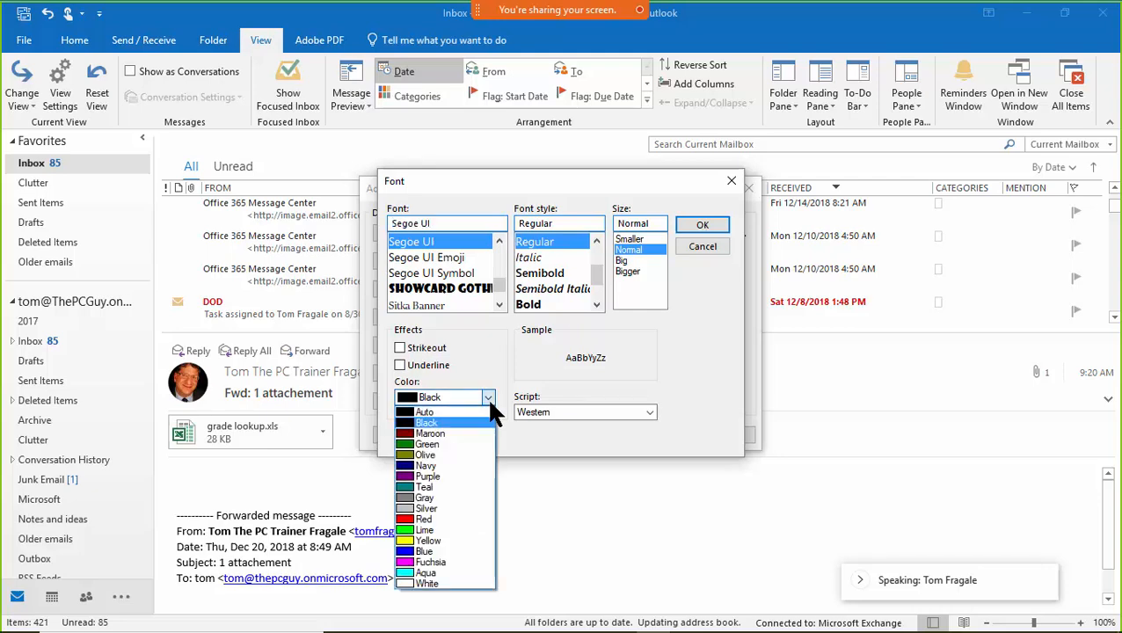
left_click(431, 552)
left_click(528, 305)
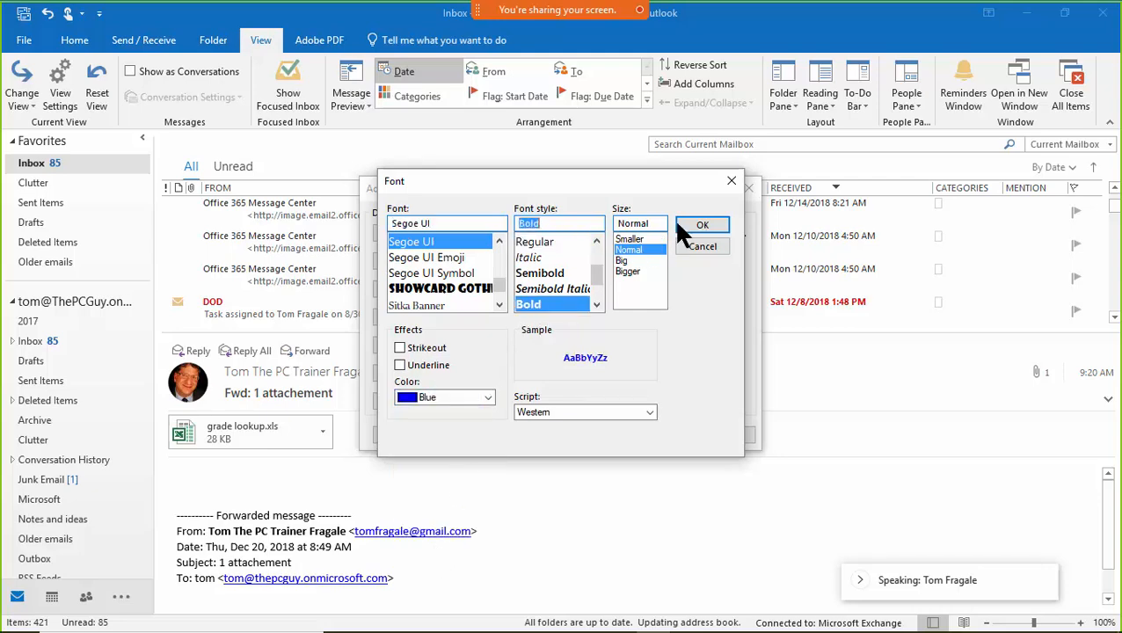
left_click(699, 226)
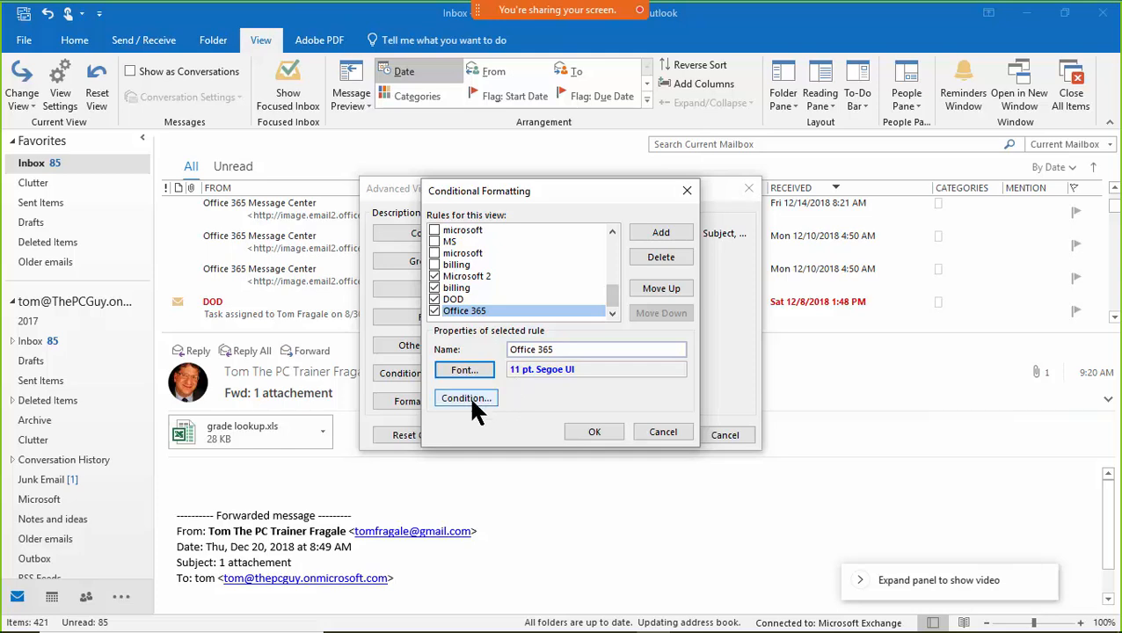
Step: Set the Office 365 rule's condition to messages from Office 365 and apply it to the Inbox view
left_click(468, 398)
left_click(547, 296)
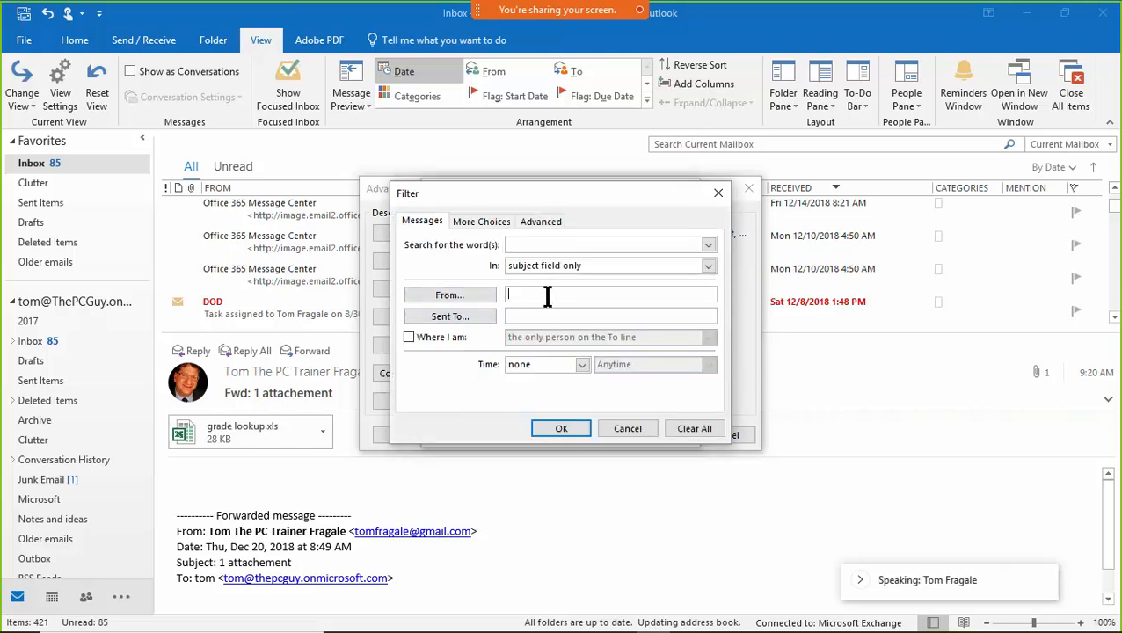
type("Office 365")
left_click(561, 429)
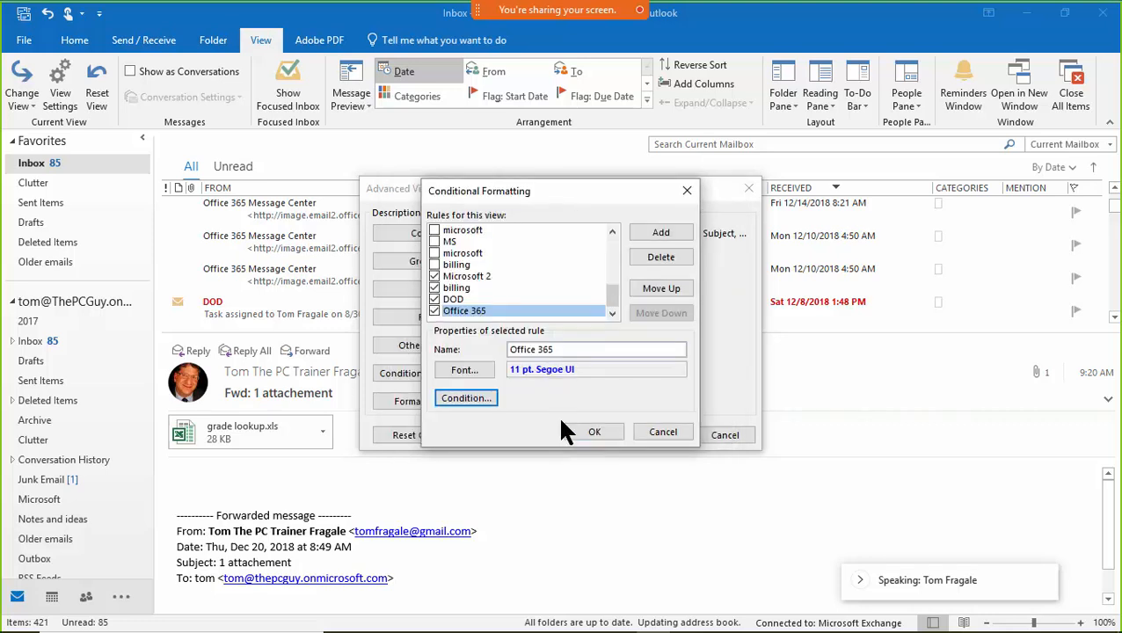
left_click(590, 432)
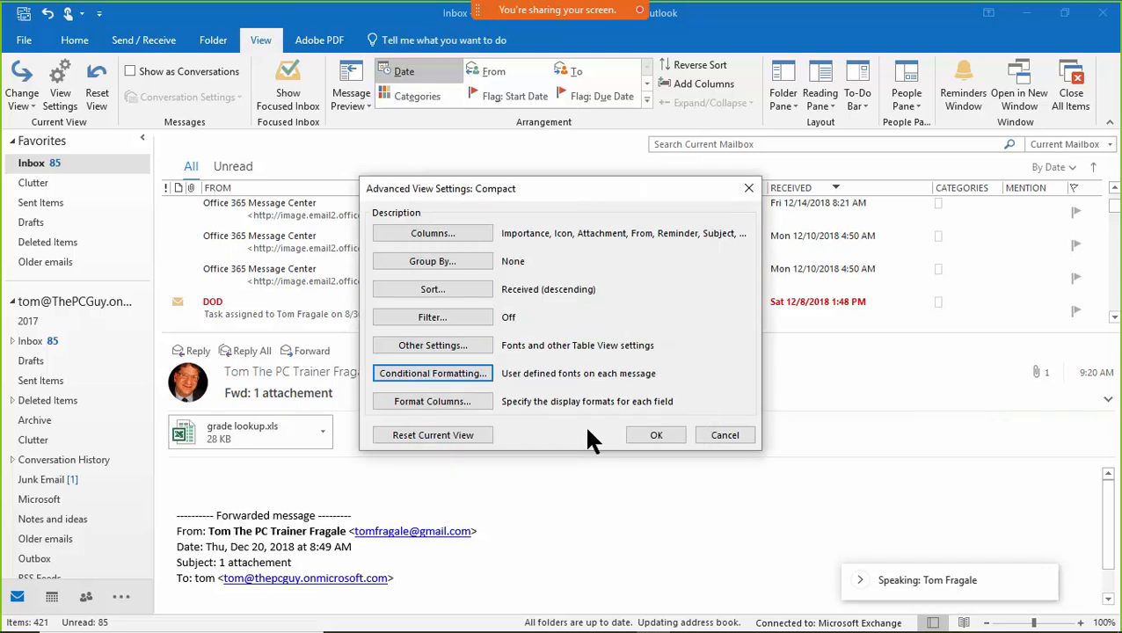
left_click(654, 436)
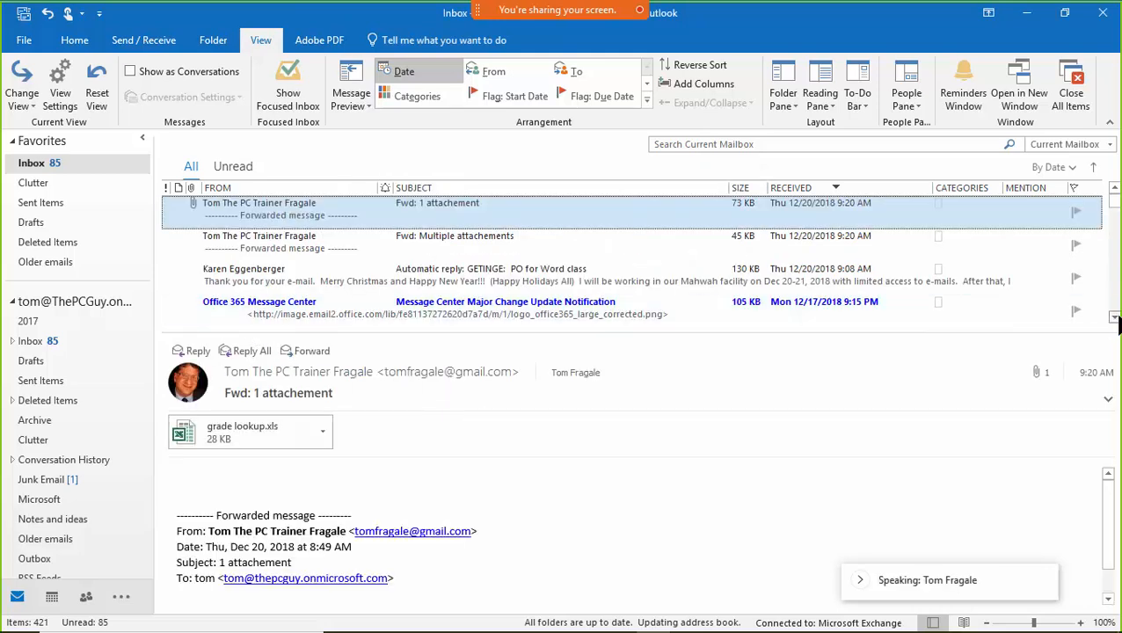
Step: Examine the font colours of the Office 365 Message Center and DOD messages in the December 2018 Inbox list
scroll(1116, 324, "down", 2)
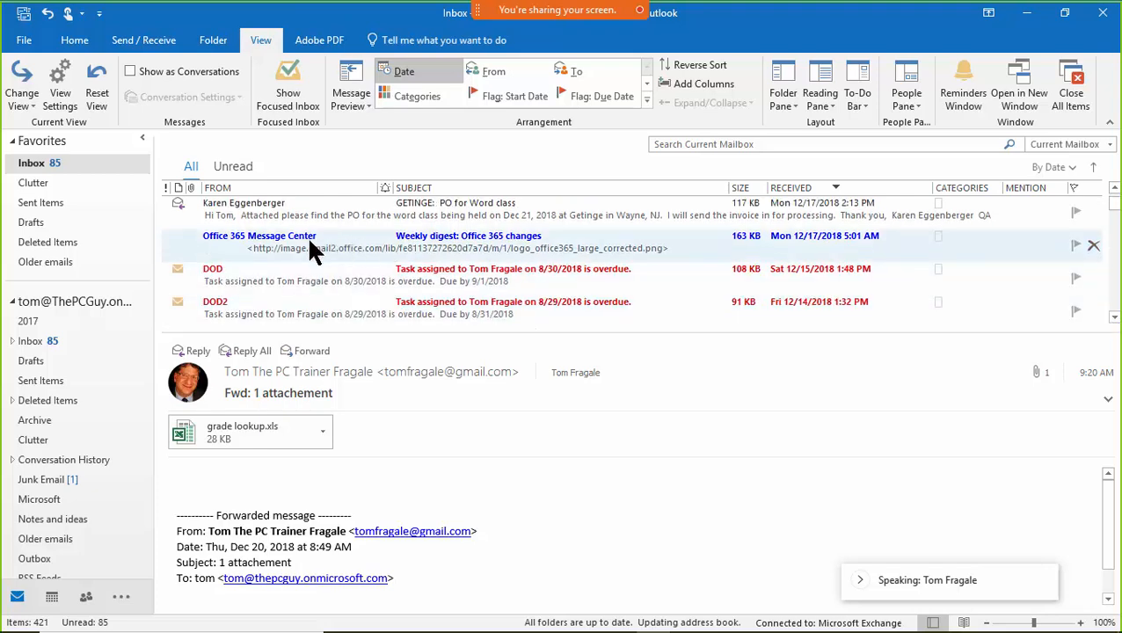
left_click(1114, 318)
left_click(1113, 318)
left_click(1114, 318)
left_click(1114, 318)
left_click(1114, 318)
left_click(1114, 318)
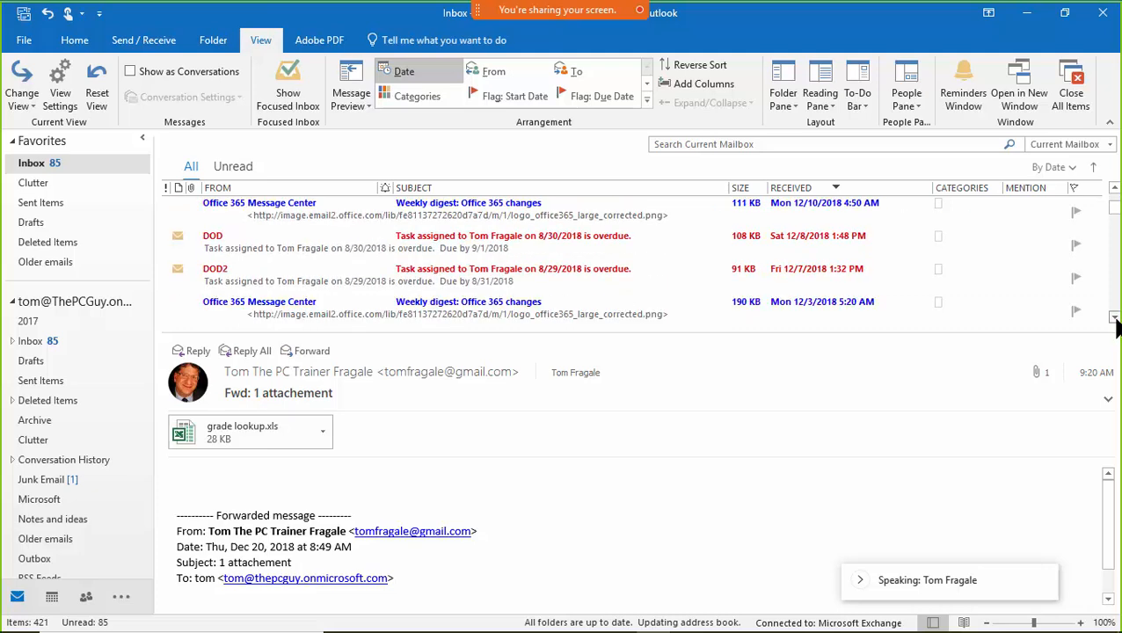
left_click(1113, 318)
left_click(1114, 318)
left_click(1115, 319)
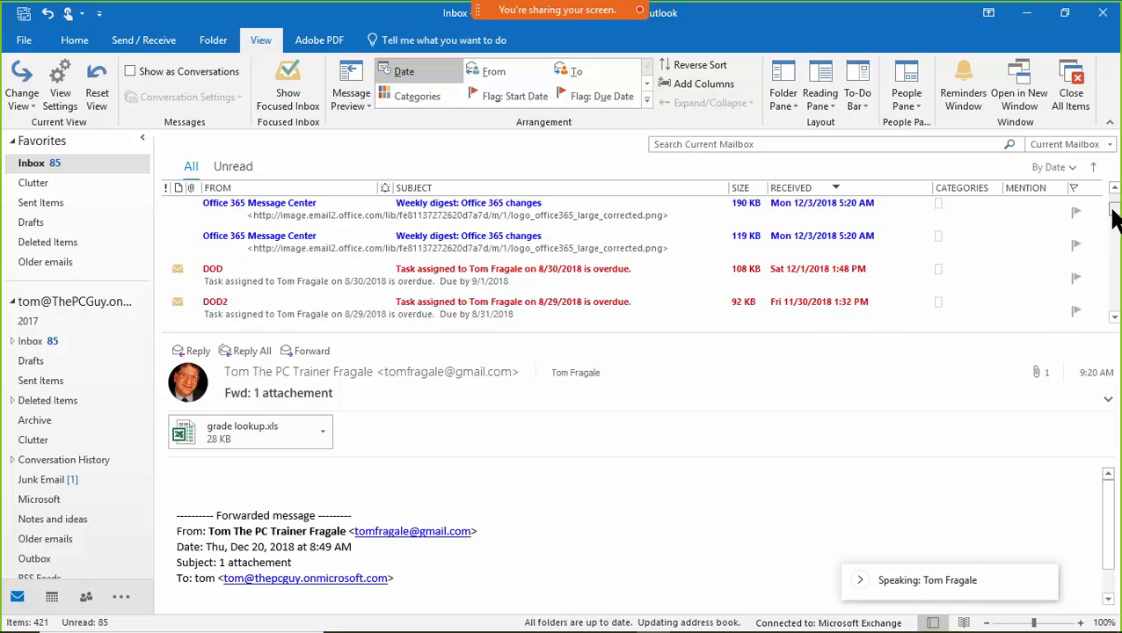
left_click_drag(1115, 211, 1115, 196)
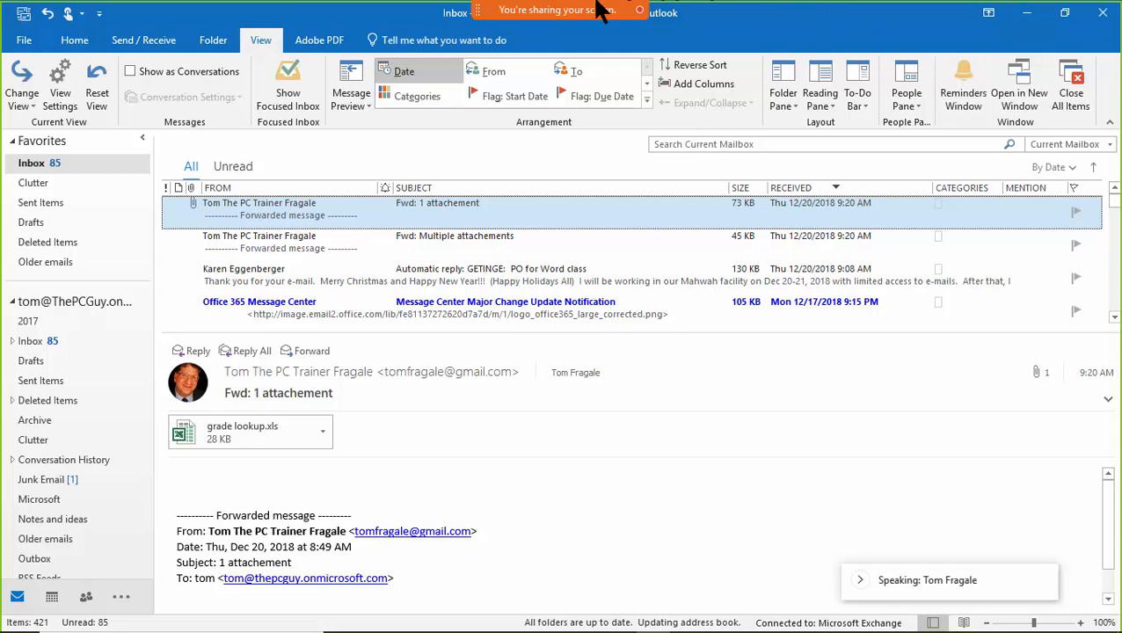
Step: Disable the Microsoft 2, billing, DOD and Office 365 conditional formatting rules and apply the change to the Inbox view
mouse_move(262, 49)
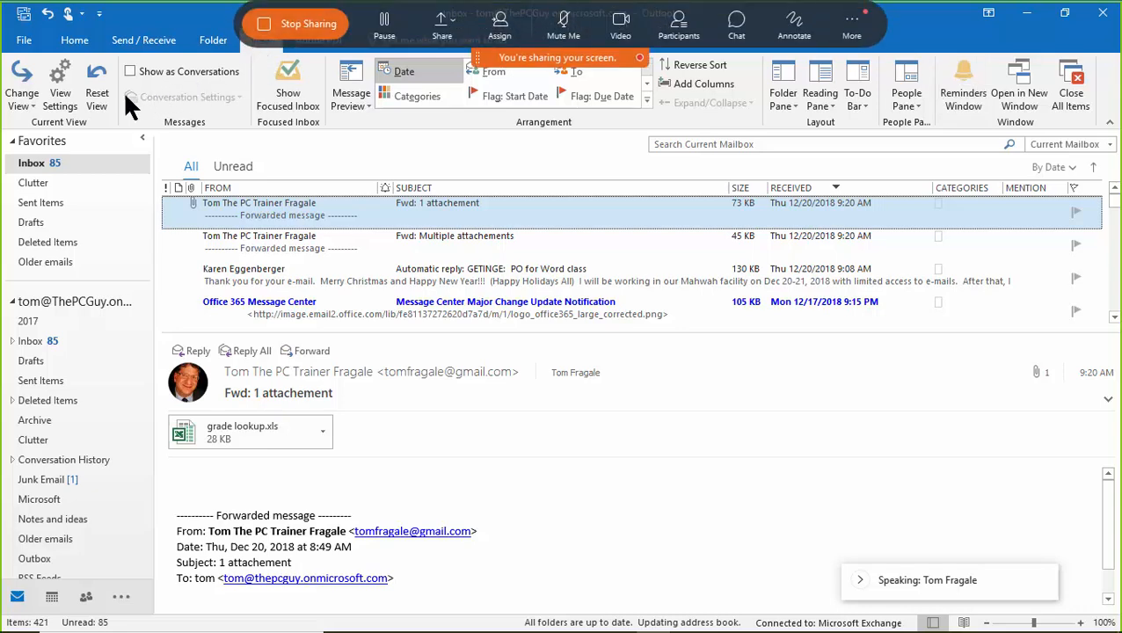
left_click(61, 101)
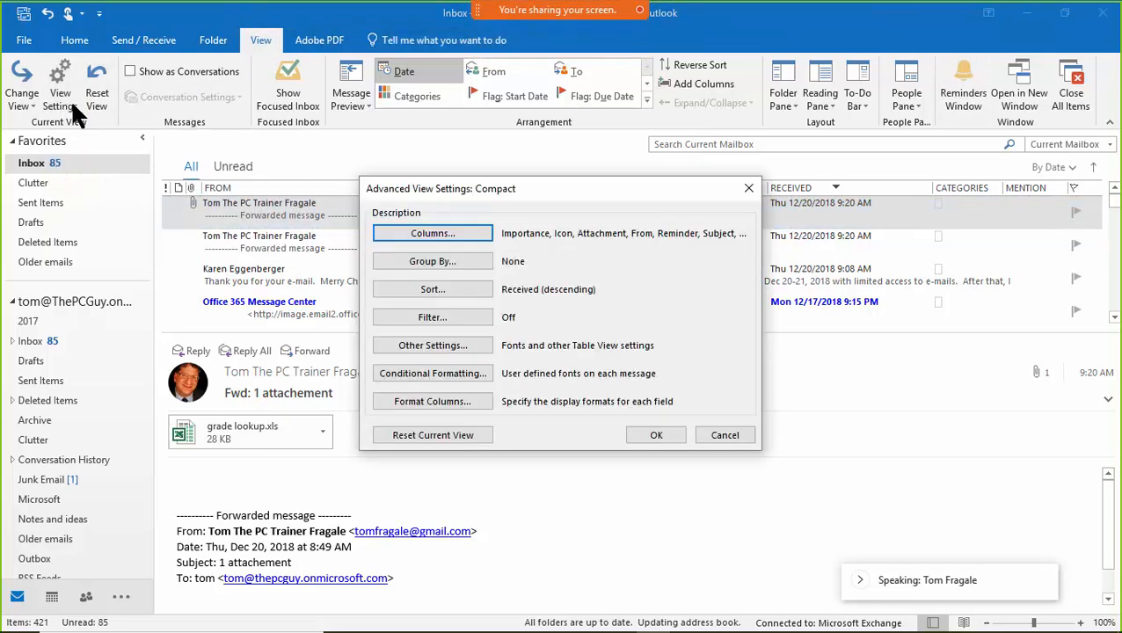
left_click(420, 378)
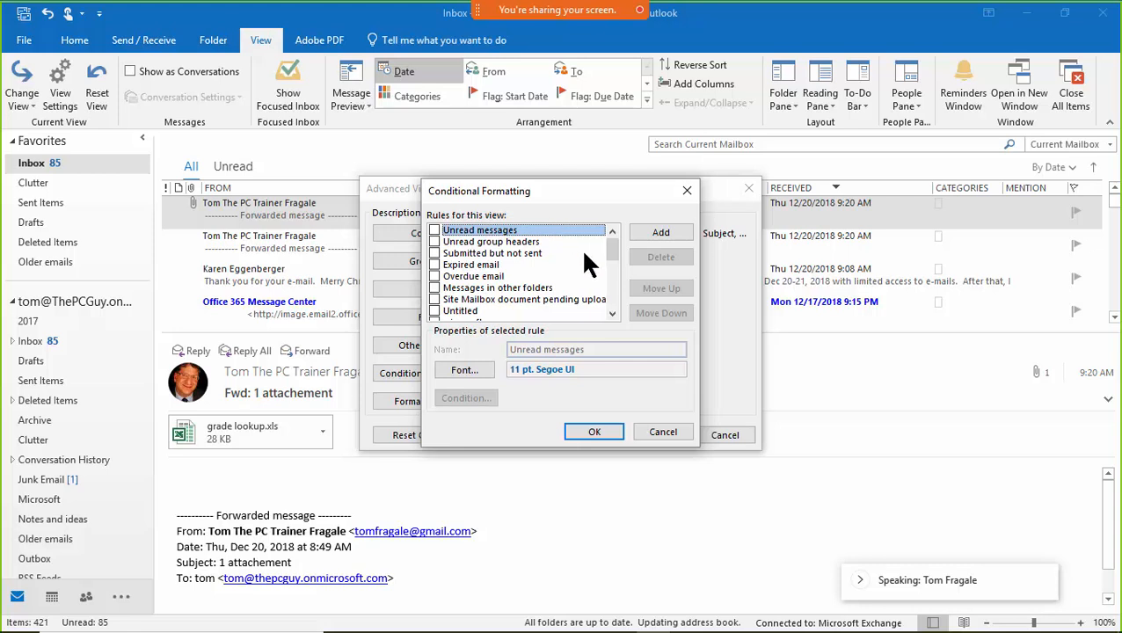
left_click_drag(617, 250, 612, 306)
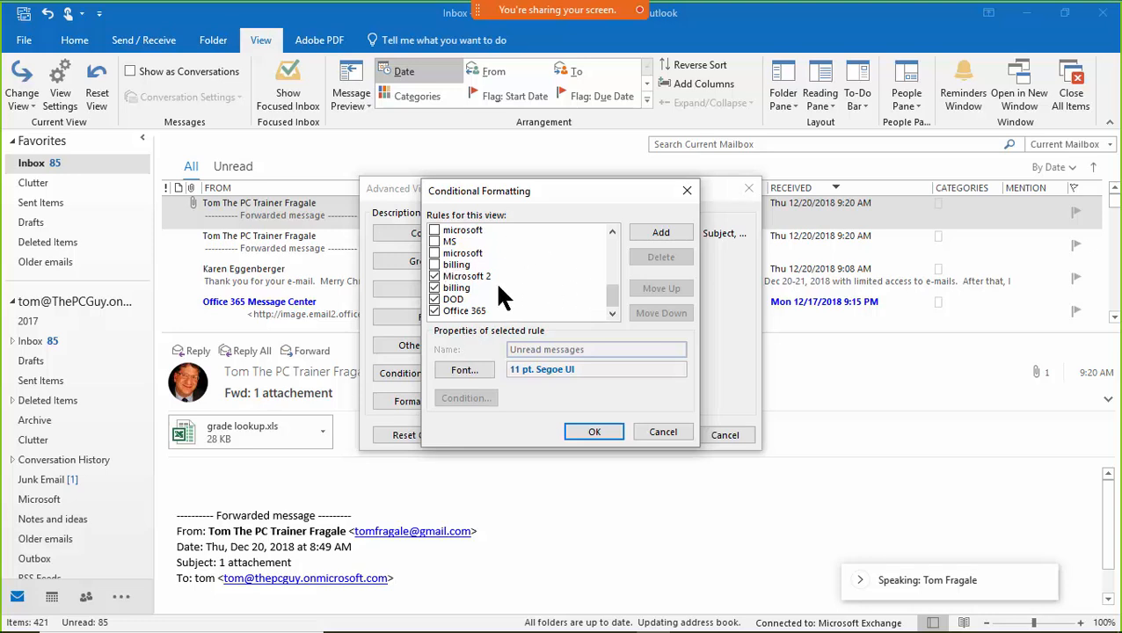
left_click(434, 276)
left_click(433, 288)
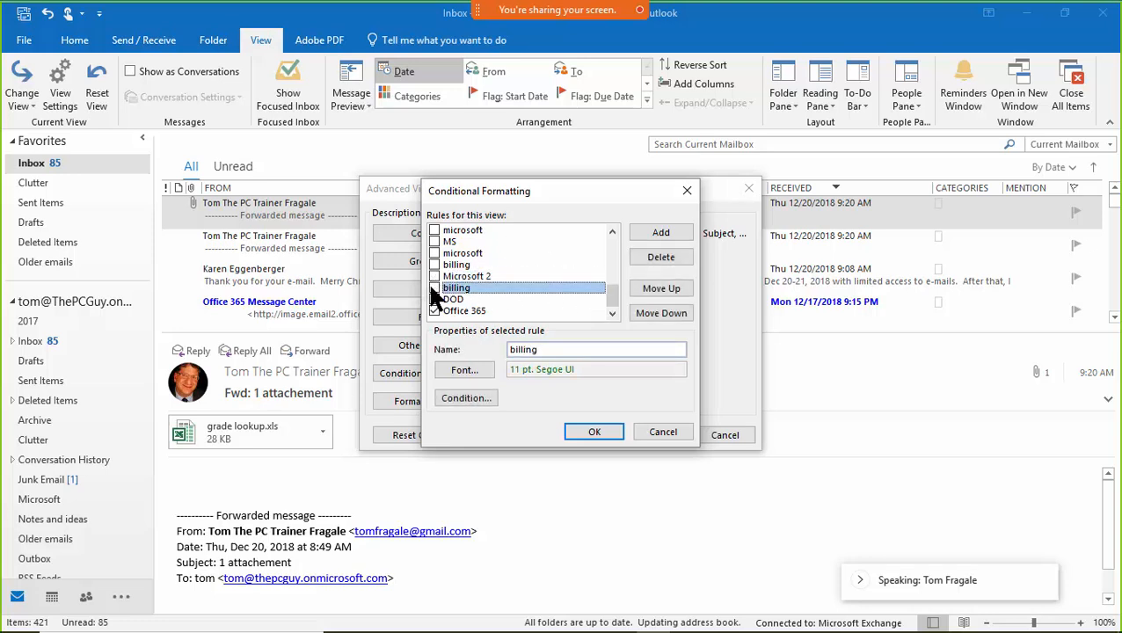
left_click(435, 300)
left_click(436, 312)
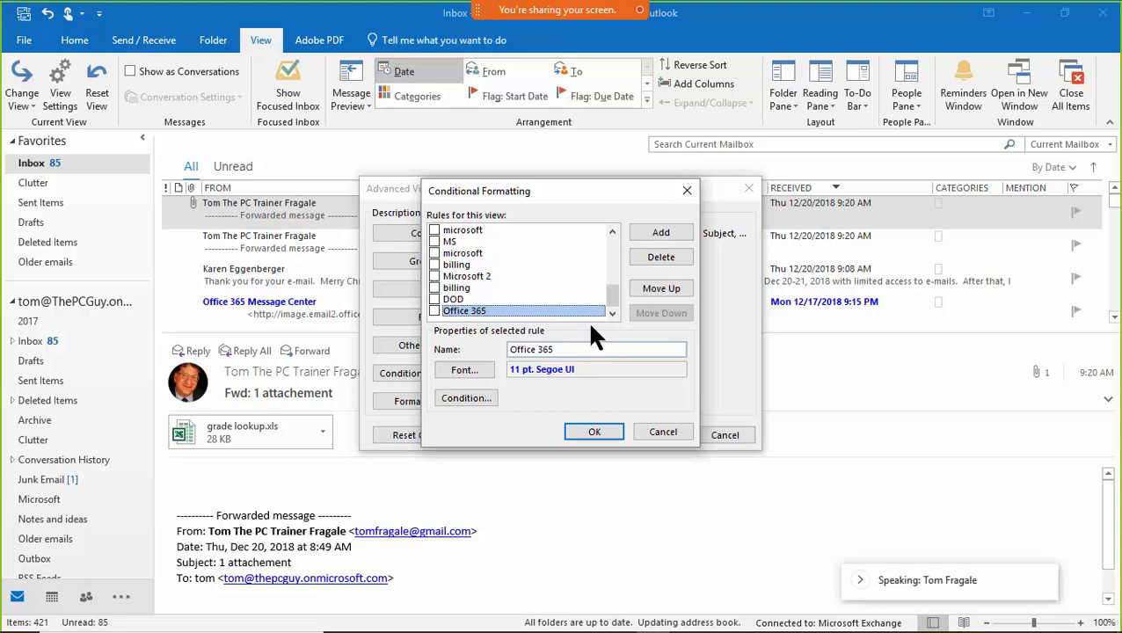
left_click(594, 430)
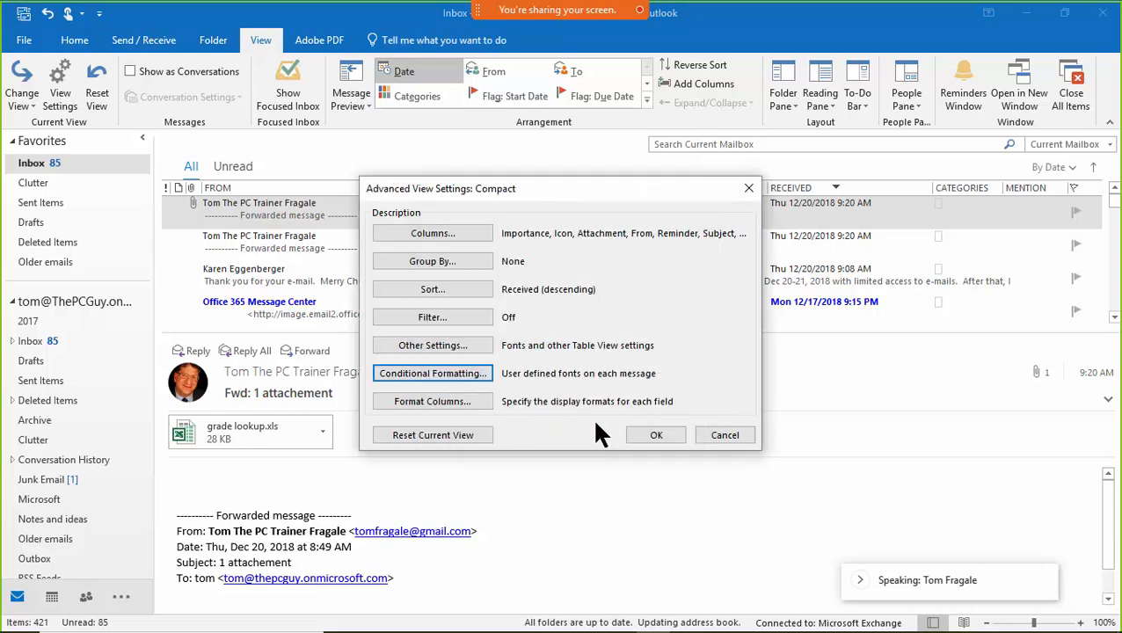
left_click(656, 435)
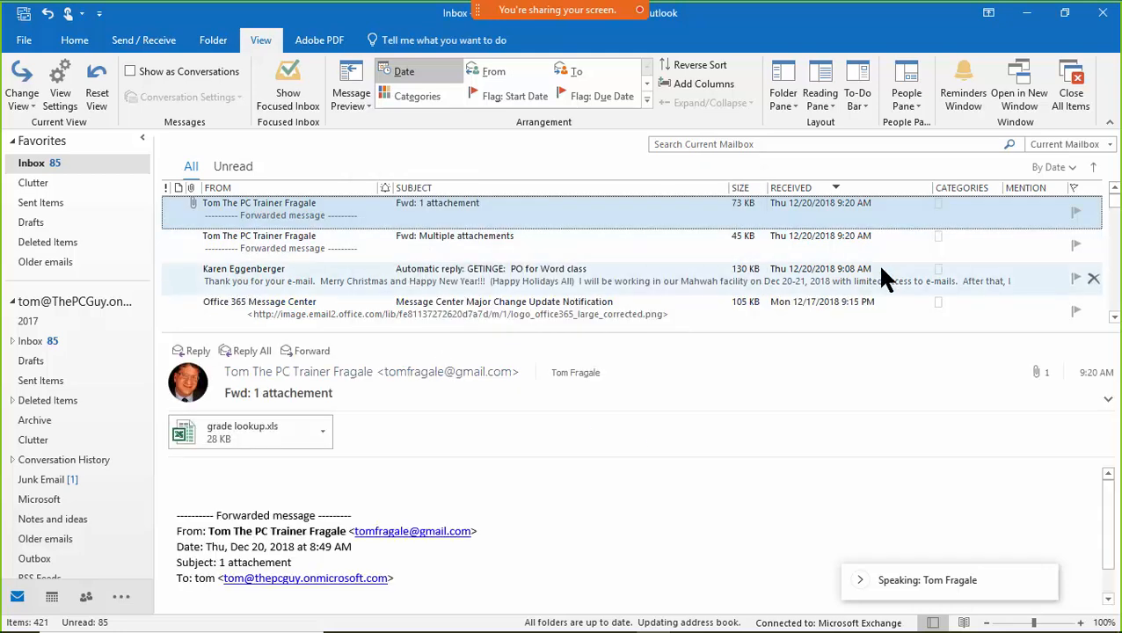
Step: Search the current mailbox for "microsoft" and read the 63 KB Message Center notification of 11/14/2018 in the results
mouse_move(1115, 208)
left_mouse_down()
mouse_move(1113, 289)
mouse_move(1115, 201)
left_mouse_up()
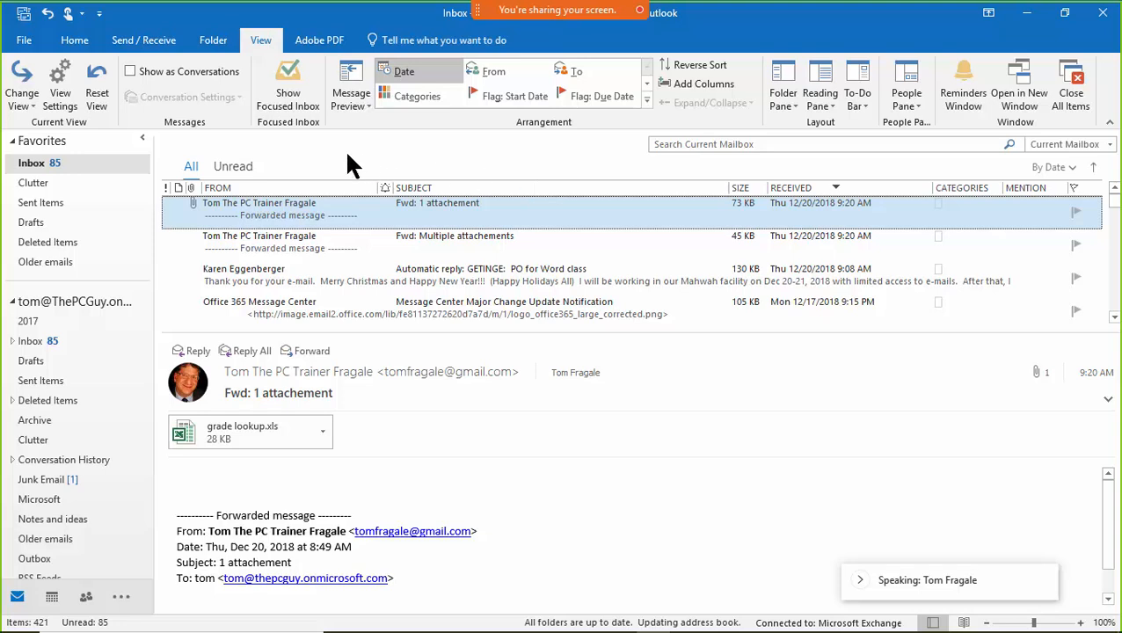
left_click(37, 164)
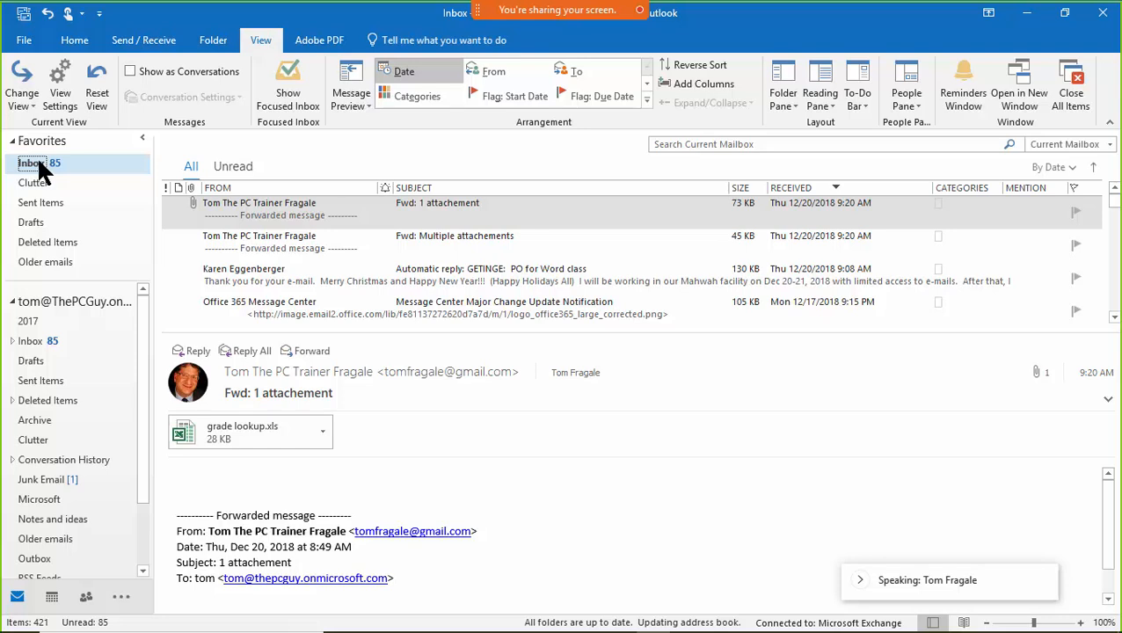
left_click(734, 143)
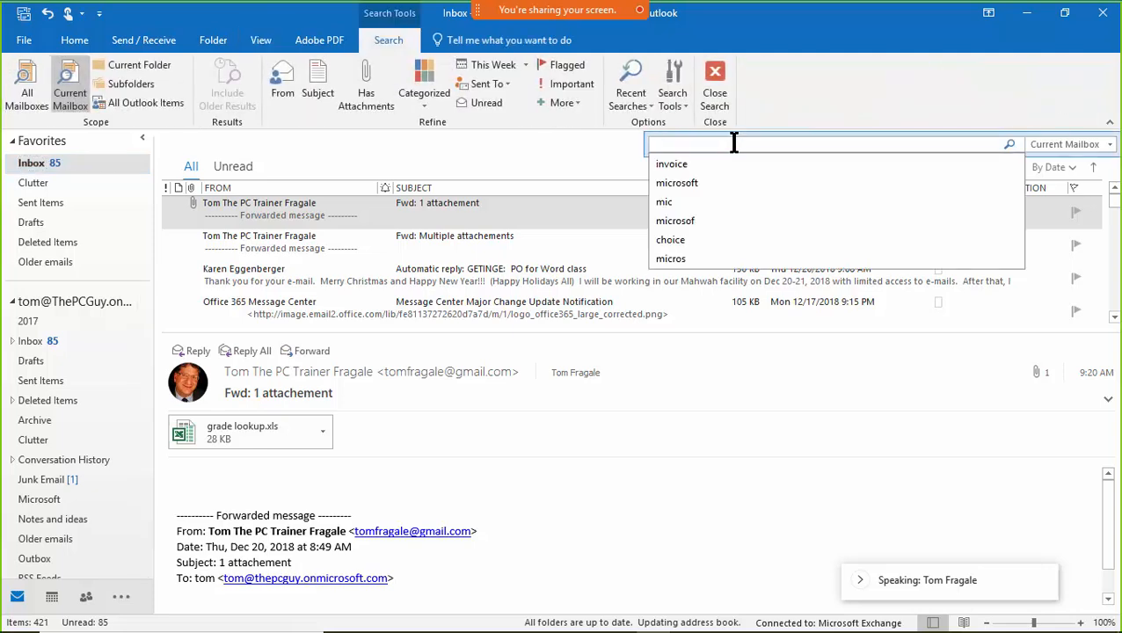
type("microsoft")
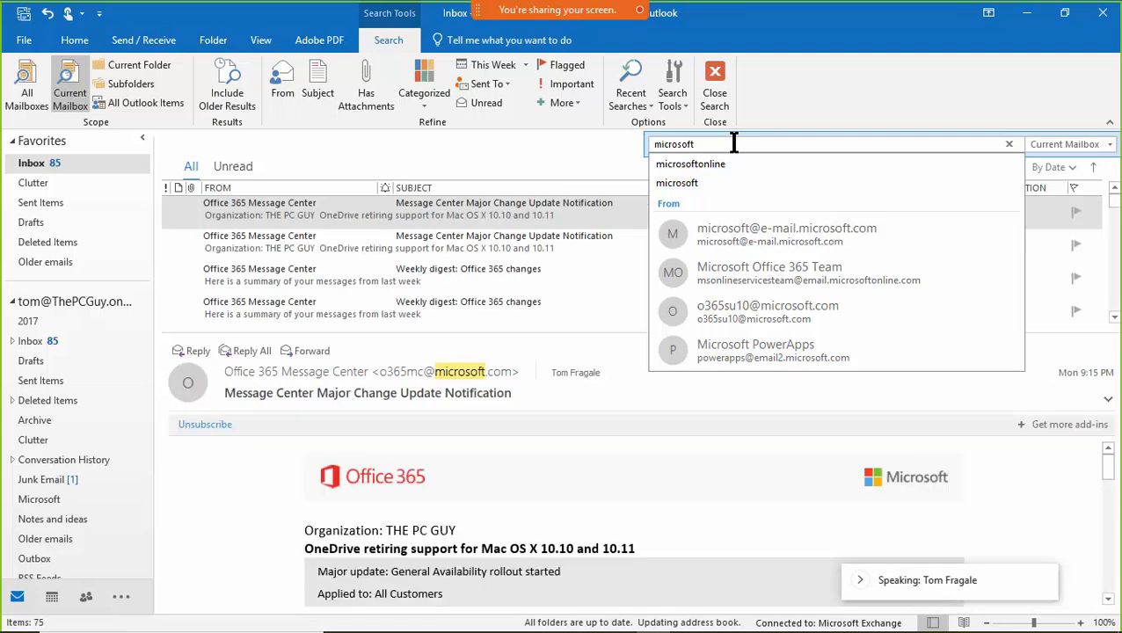
left_click(582, 153)
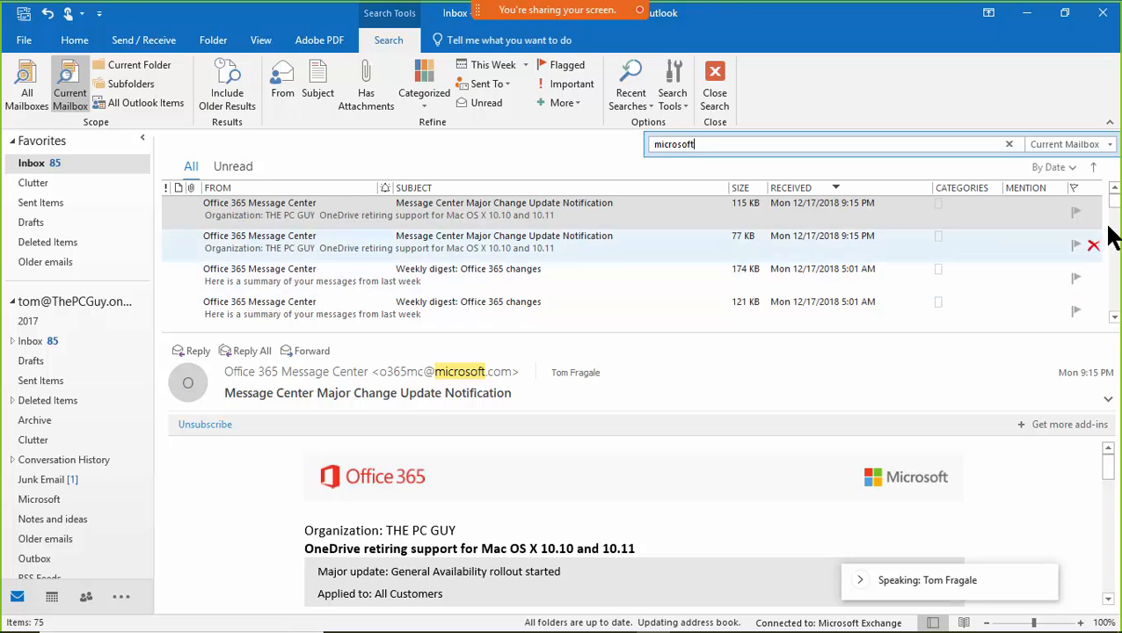
scroll(1110, 237, "down", 3)
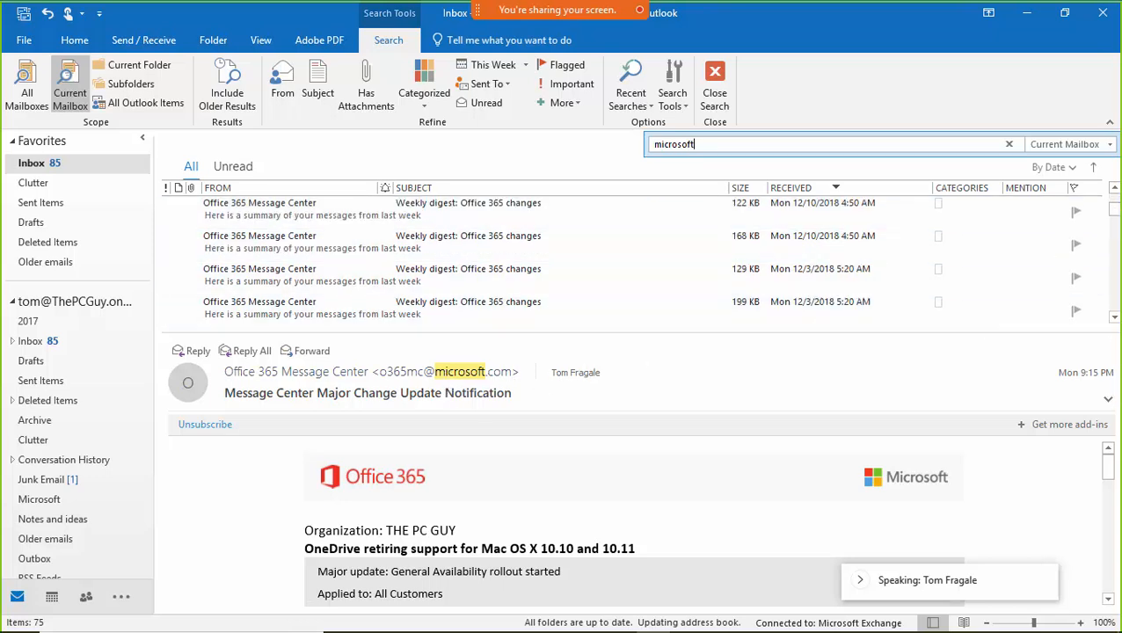
scroll(1109, 308, "down", 3)
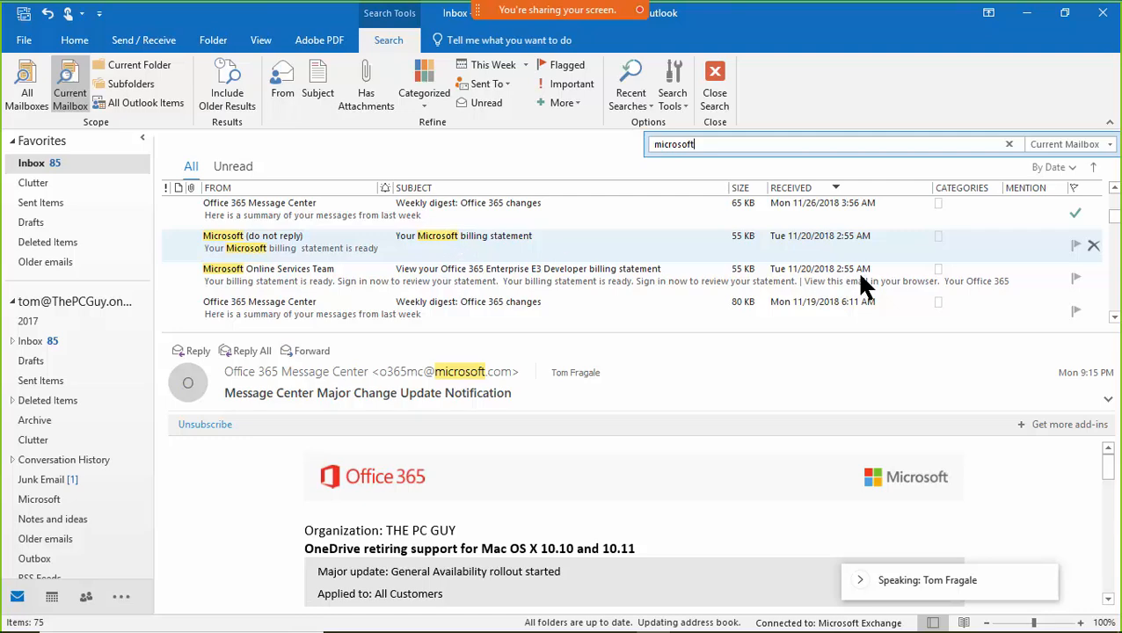
scroll(1113, 319, "down", 3)
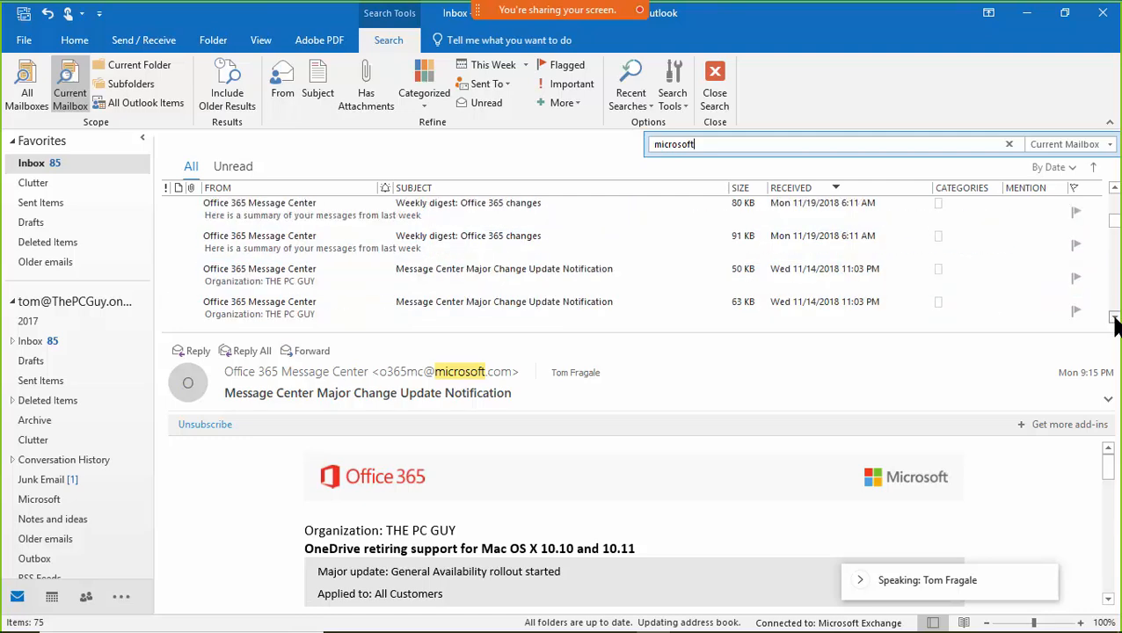
left_click(509, 303)
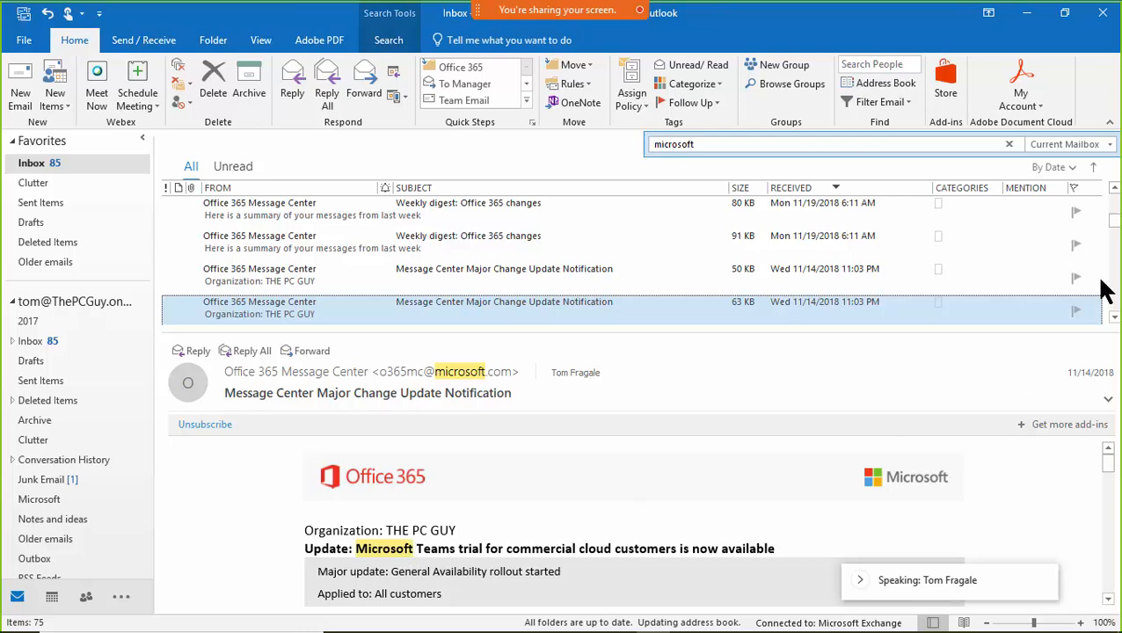
Step: Search the current mailbox for "bill", review the matching messages and clear the search
left_click(731, 144)
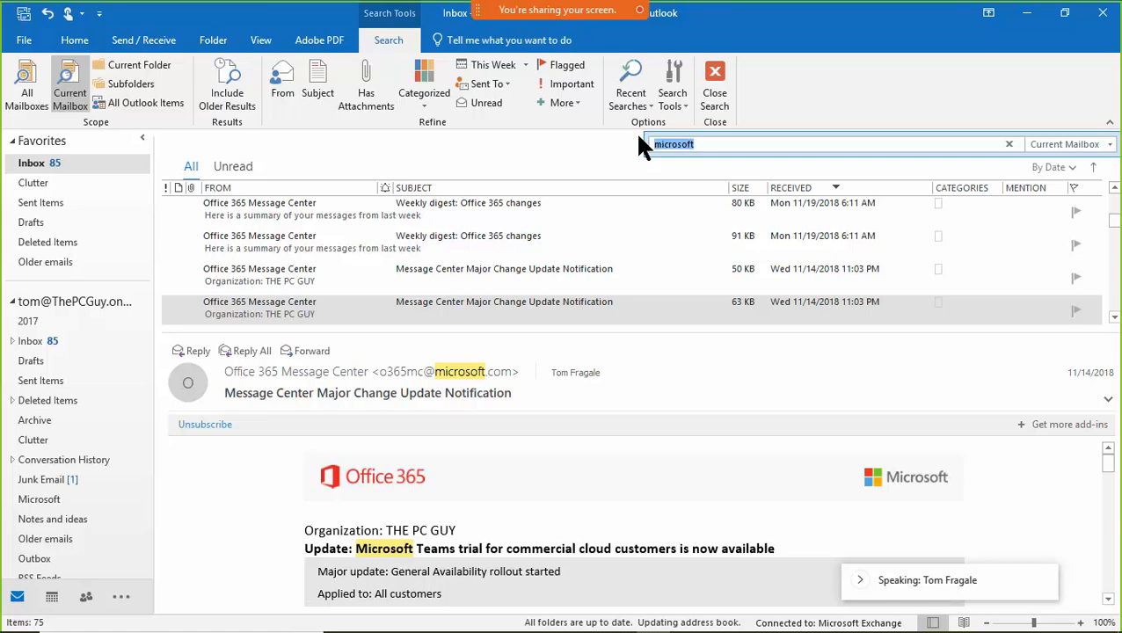
type("bill")
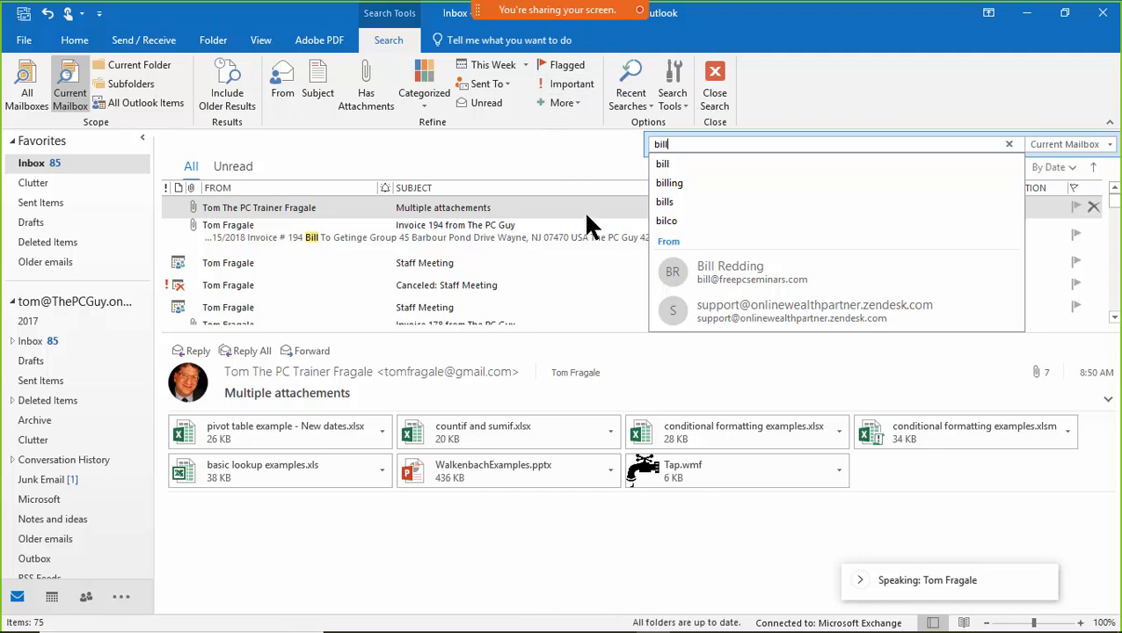
left_click(812, 119)
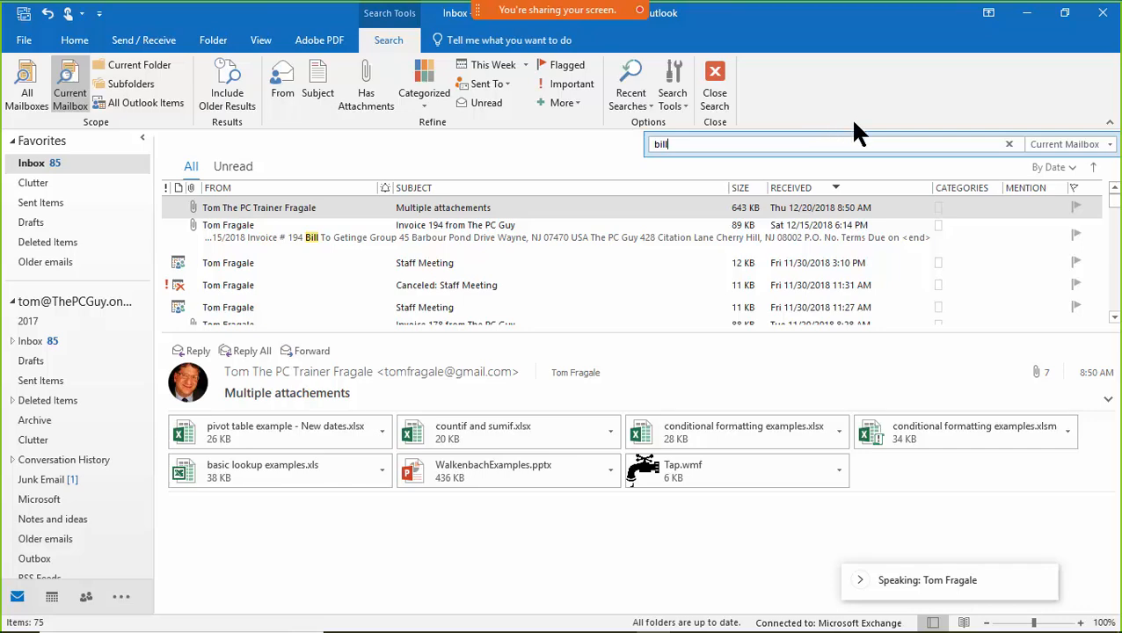
left_click(1009, 145)
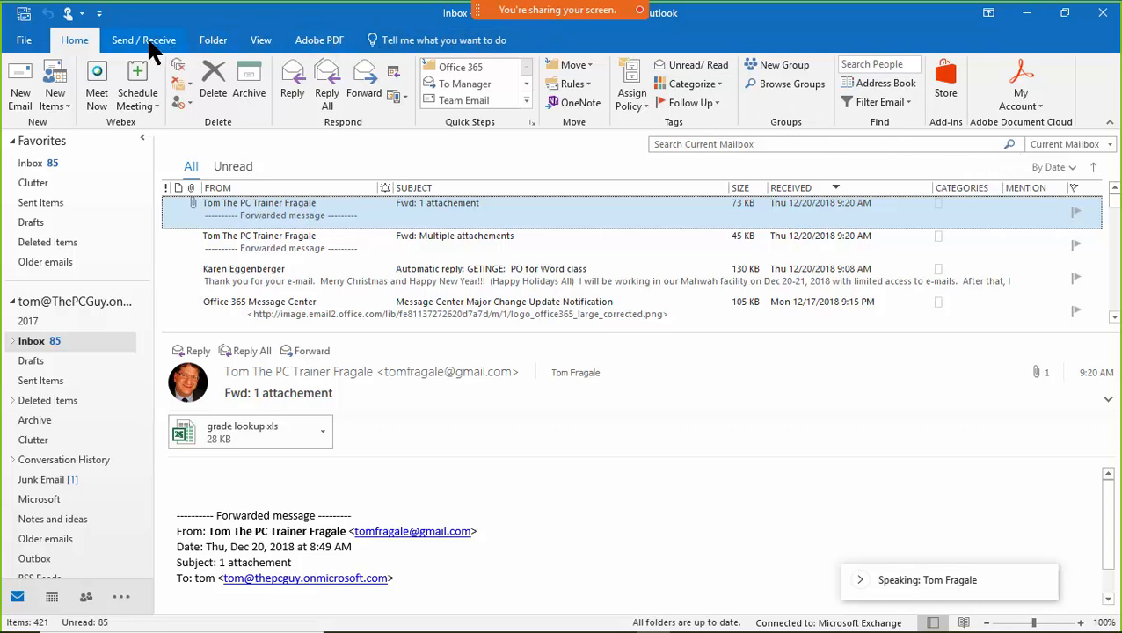
Step: Open the Inbox view's filter settings and examine which message fields the word search can cover
left_click(261, 41)
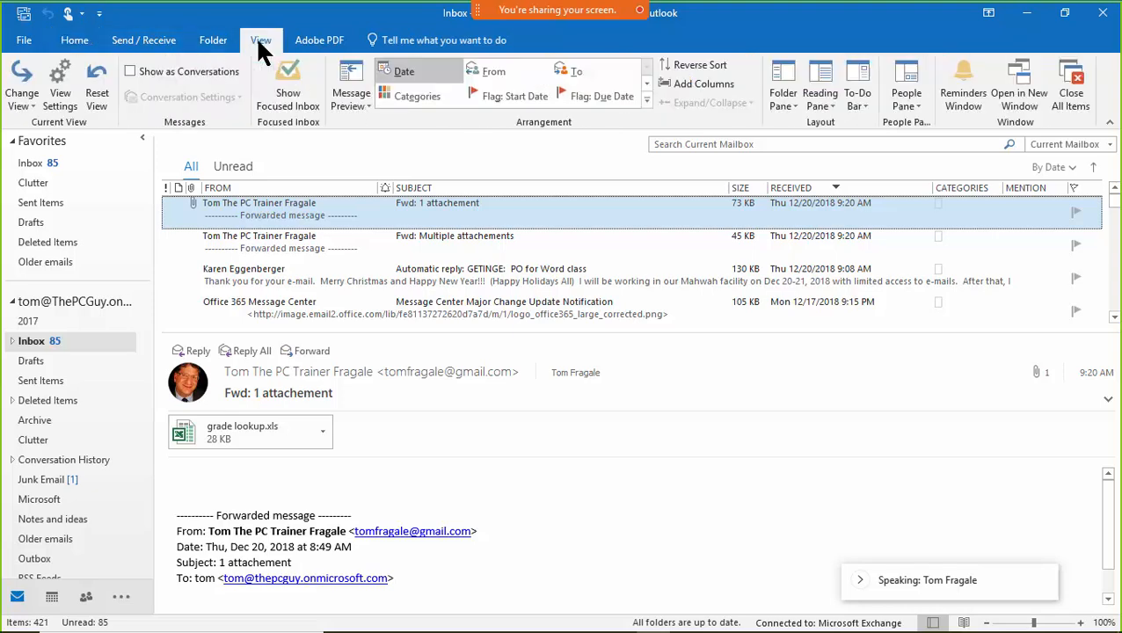
left_click(61, 98)
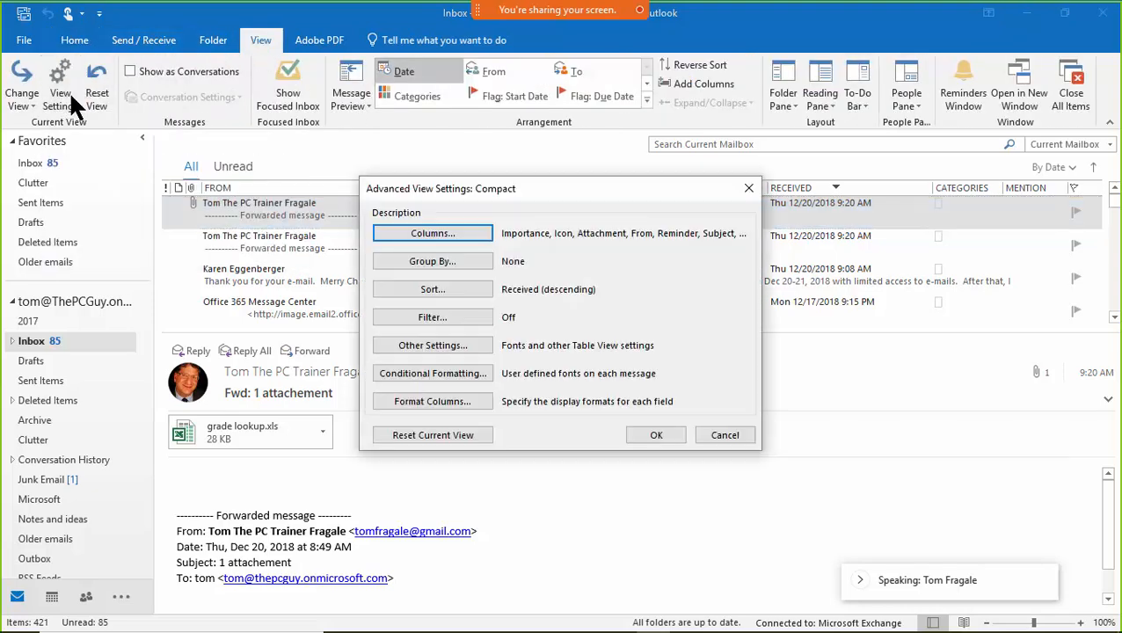
left_click(419, 322)
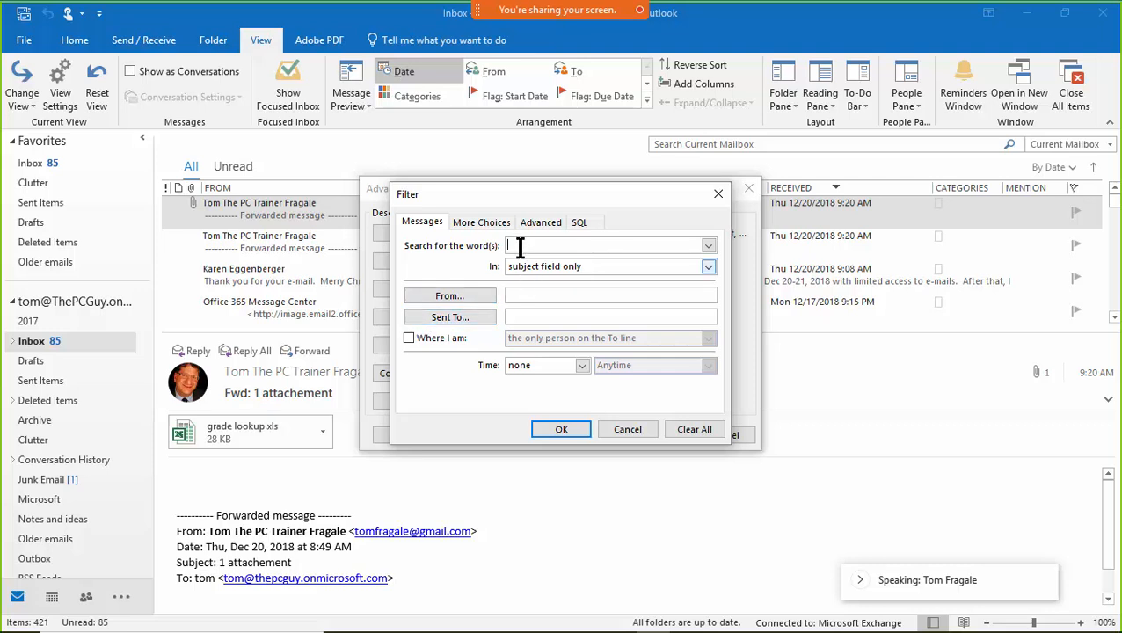
left_click(707, 267)
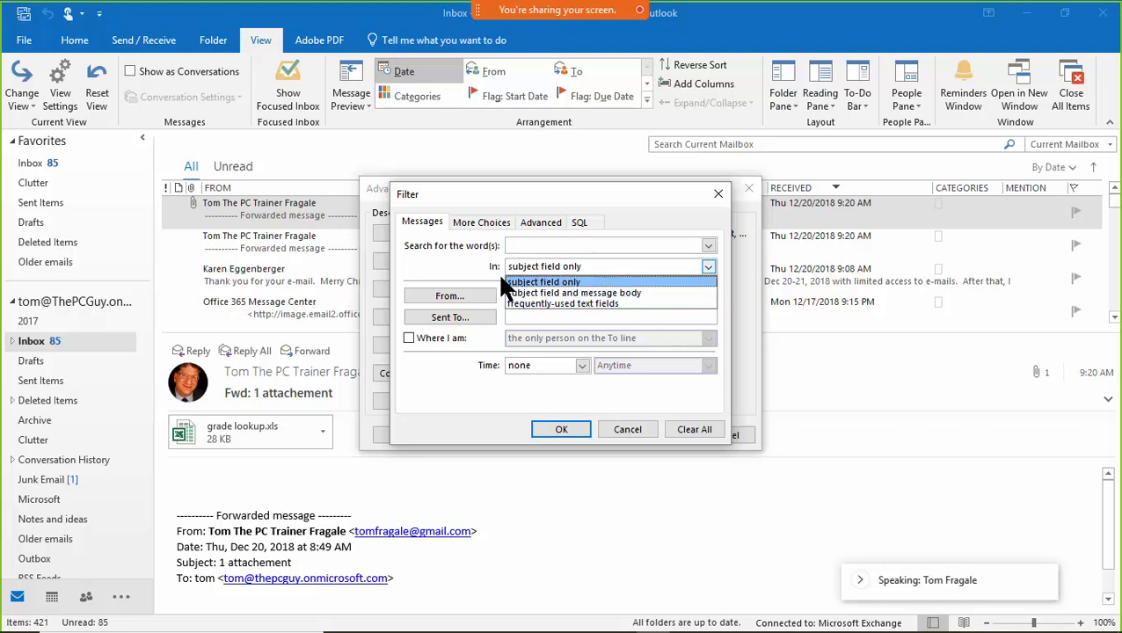
left_click(456, 256)
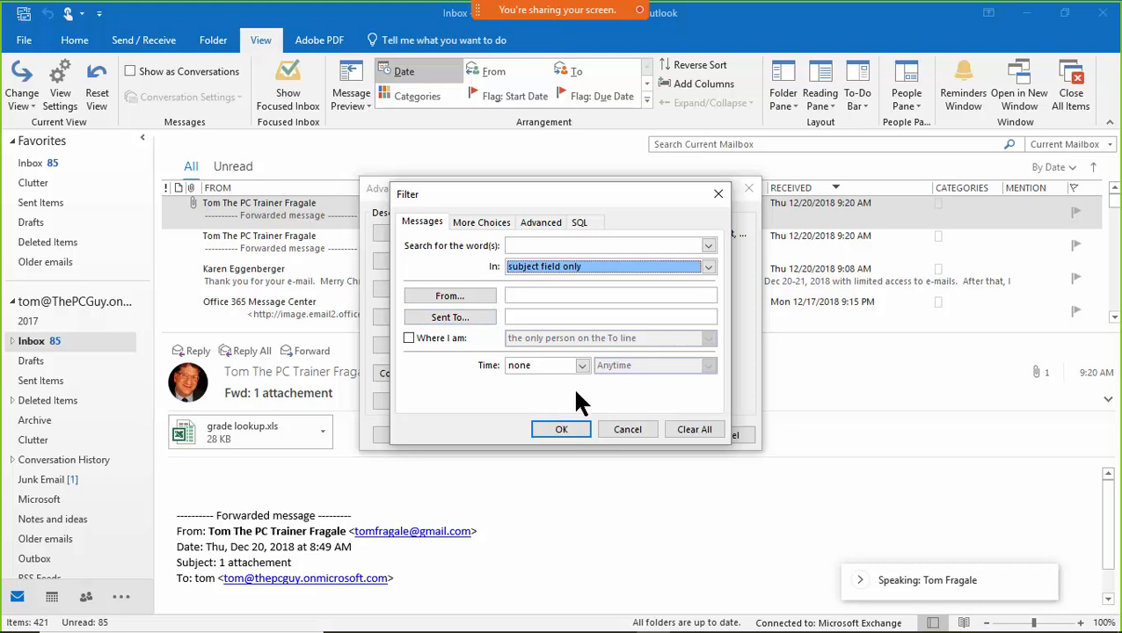
Step: Set the filter's time criterion to received, with Anytime as the period
left_click(582, 366)
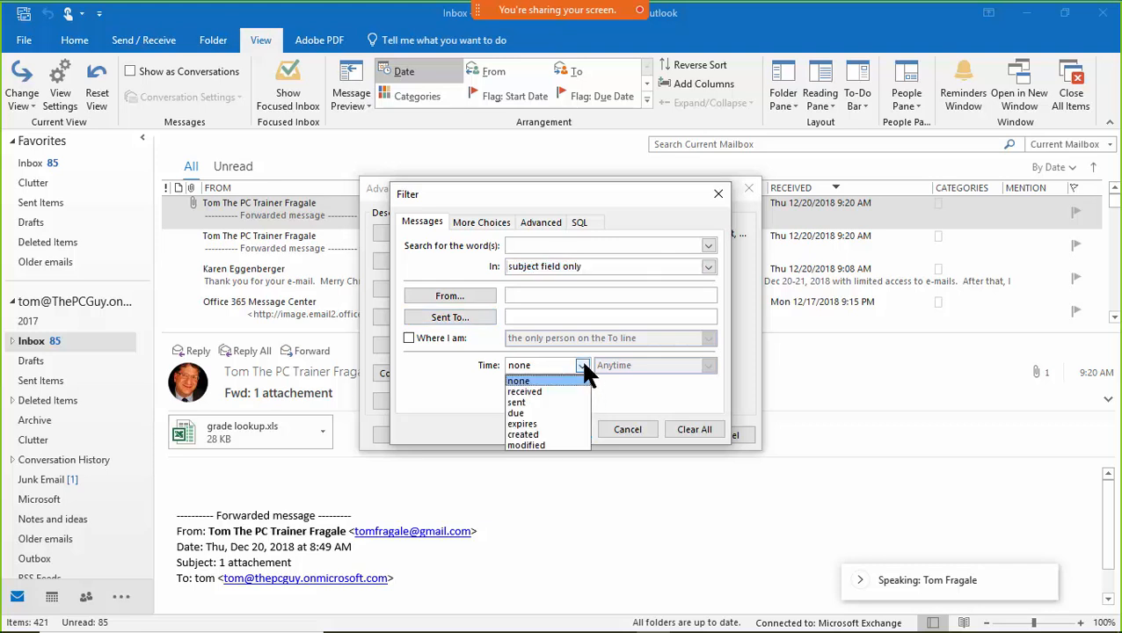
left_click(563, 388)
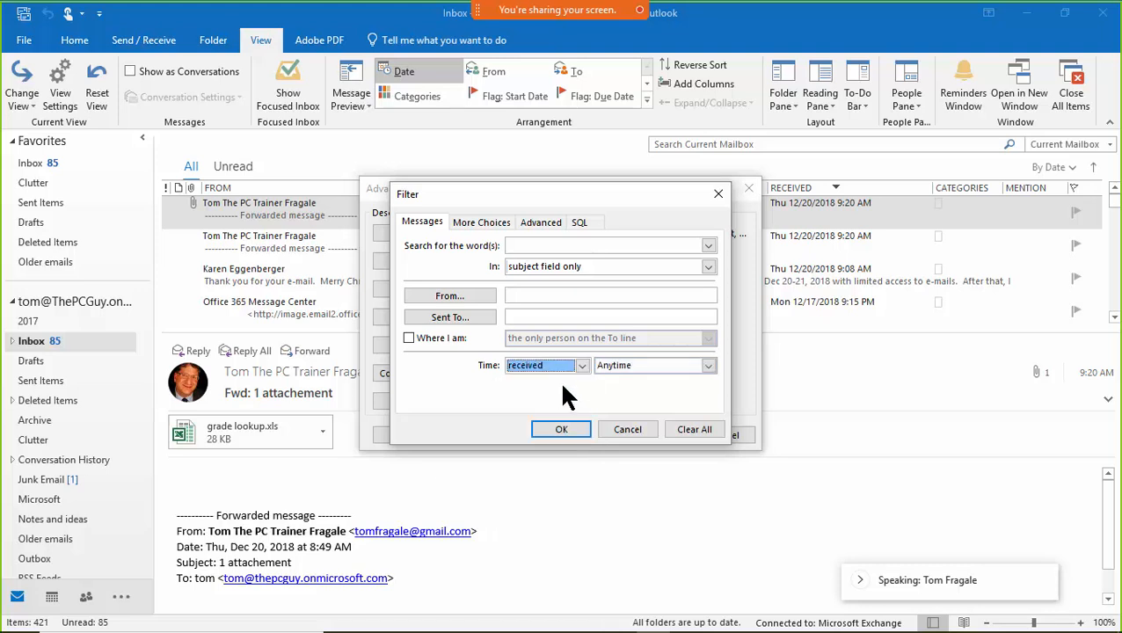
left_click(706, 366)
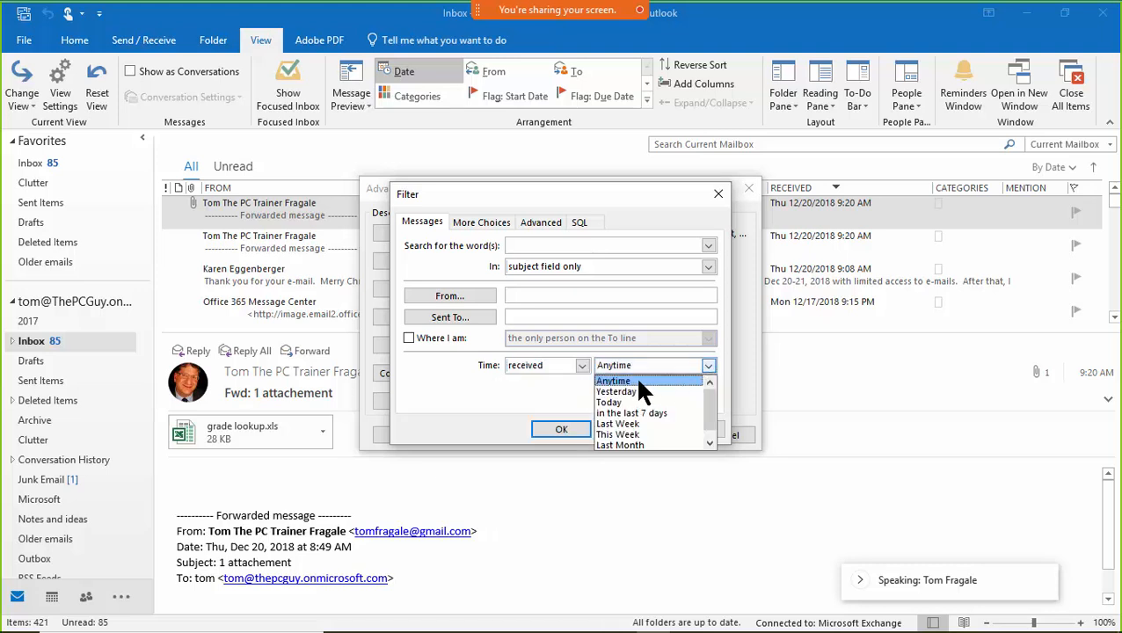
left_click_drag(708, 405, 715, 383)
left_click(536, 384)
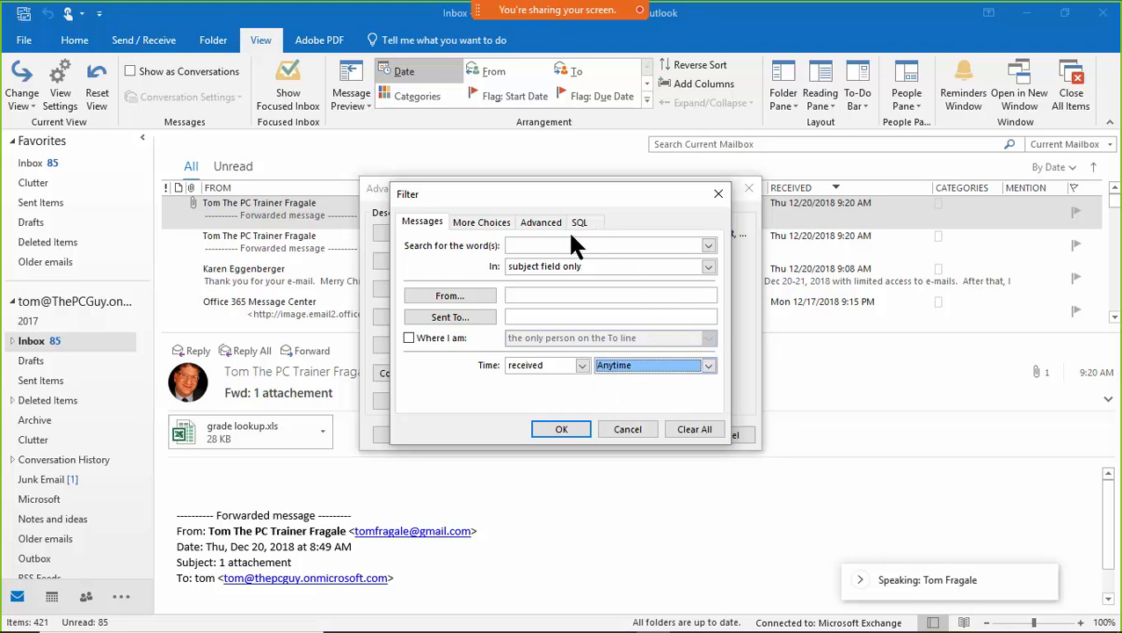
Step: Try limiting the filter to unread items and clear that condition again
left_click(479, 222)
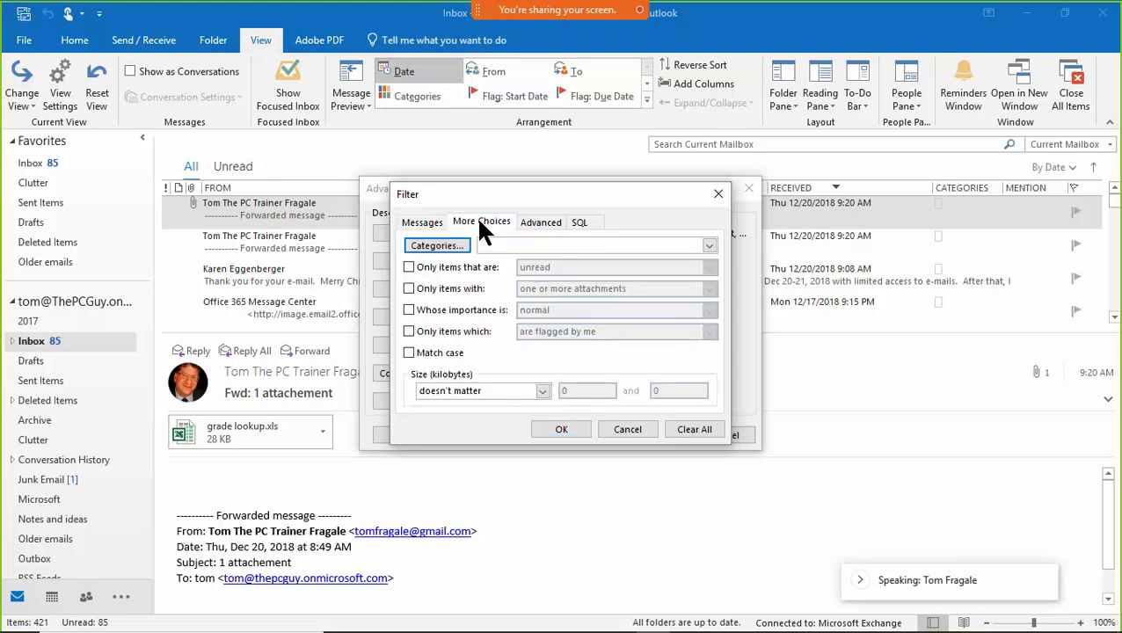
left_click(425, 269)
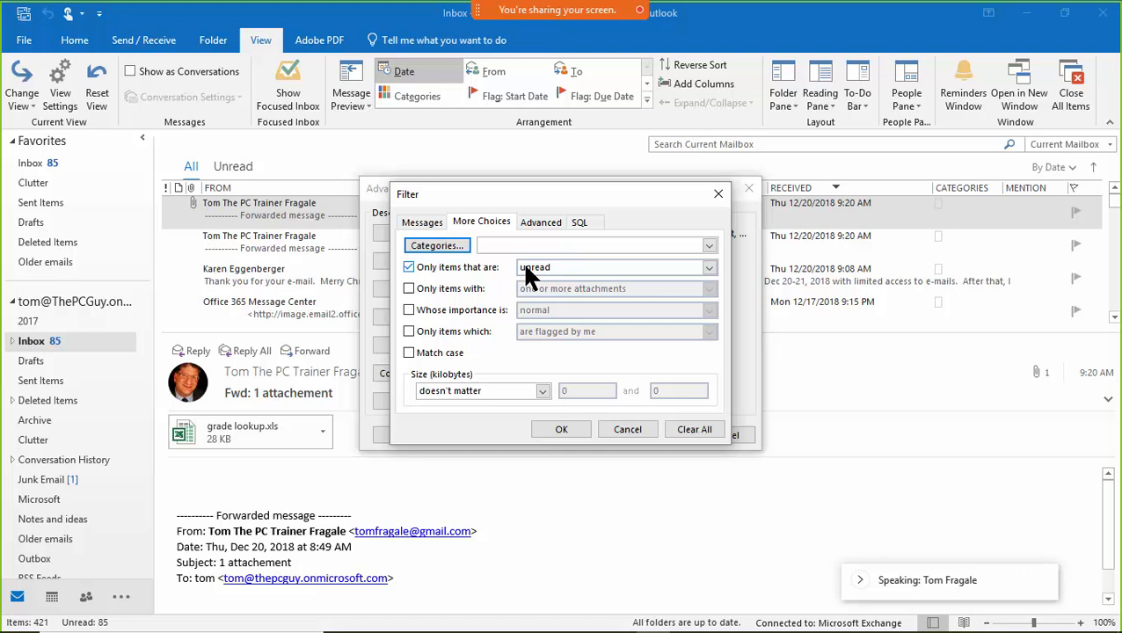
left_click(596, 267)
left_click(598, 268)
left_click(410, 267)
Step: Try limiting the filter to items with one or more attachments and clear that condition again
left_click(418, 290)
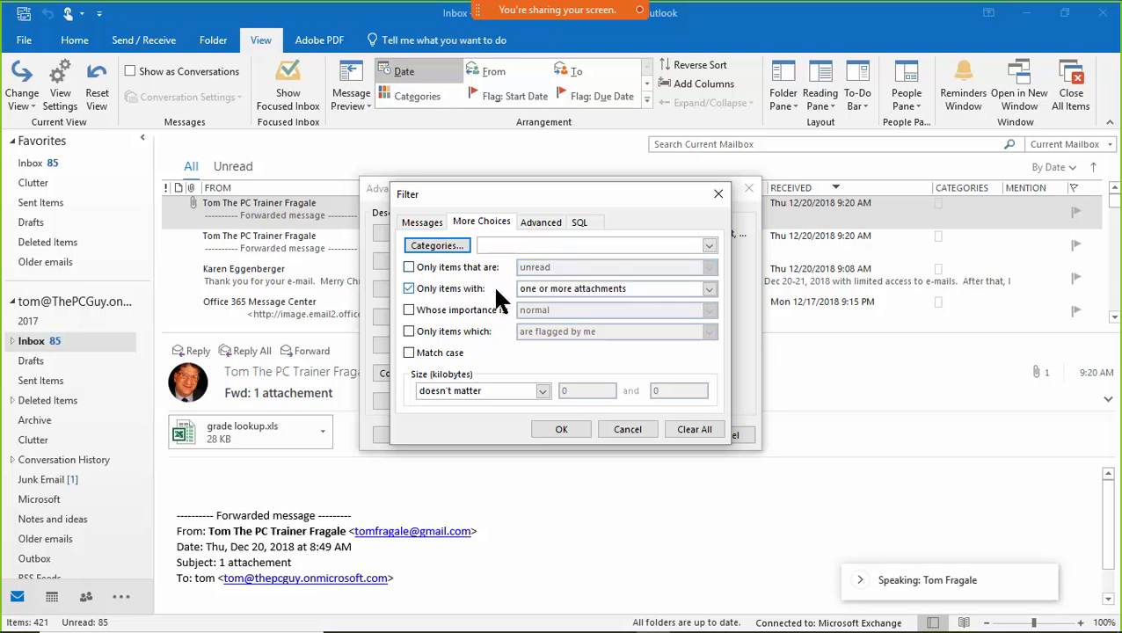
left_click(602, 288)
left_click(594, 297)
left_click(424, 288)
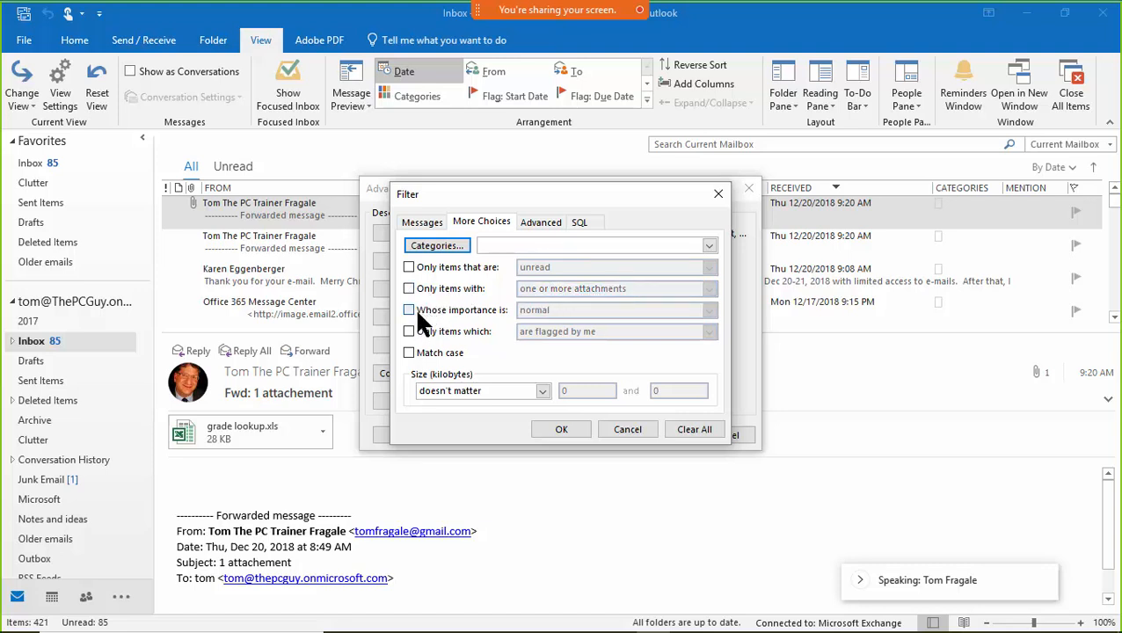
Step: Try limiting the filter to items by importance, check the available levels, and clear that condition again
left_click(415, 307)
left_click(537, 307)
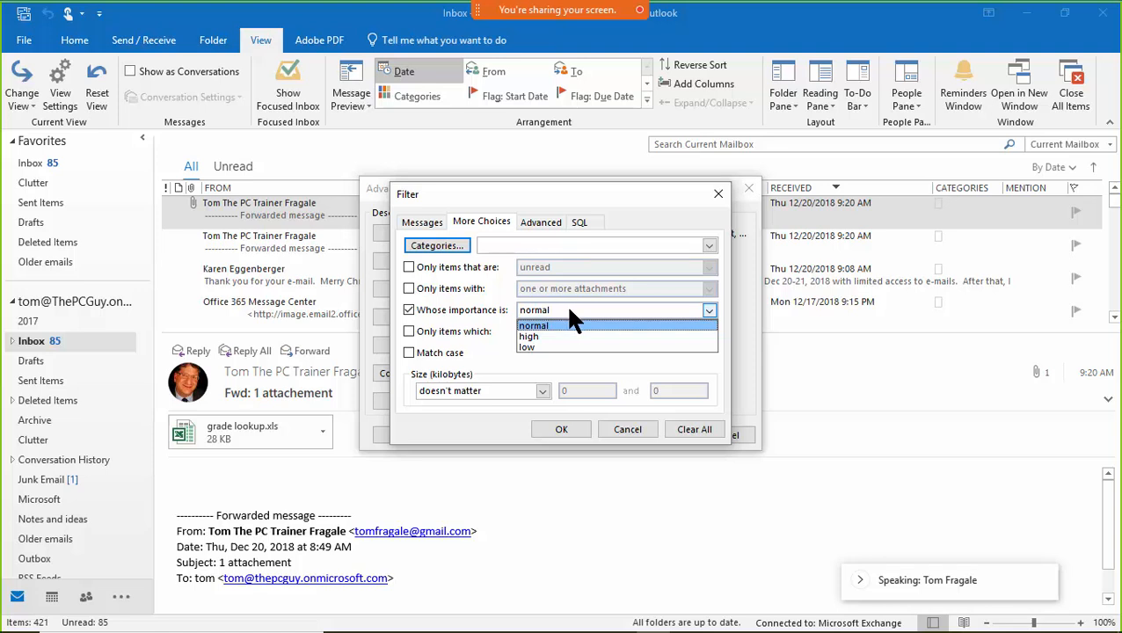
left_click(425, 309)
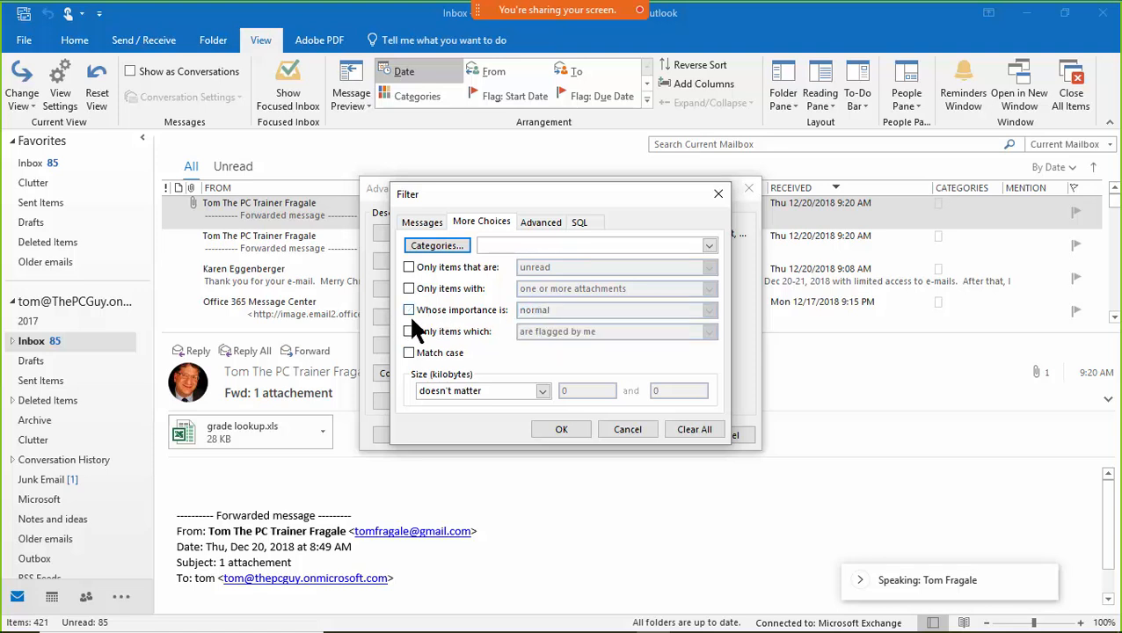
Step: Try limiting the filter by flag status, check the available flag options, and clear that condition again
left_click(410, 331)
left_click(554, 332)
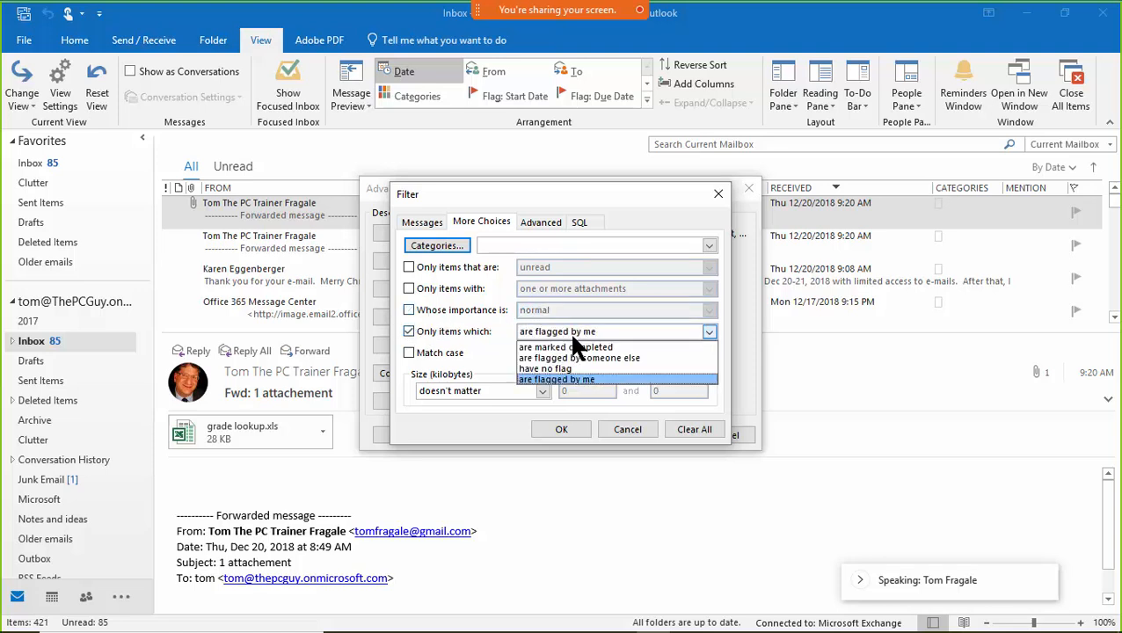
left_click(568, 330)
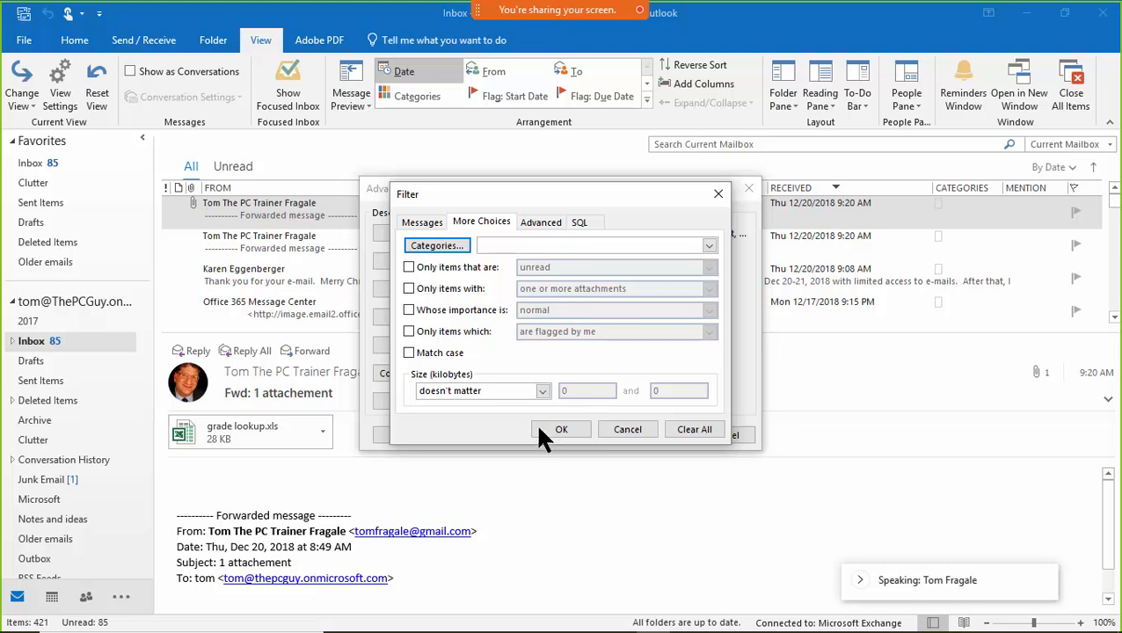
Step: Filter the Inbox to messages with a size greater than 100 kilobytes, apply it, and look through the filtered list
left_click(541, 391)
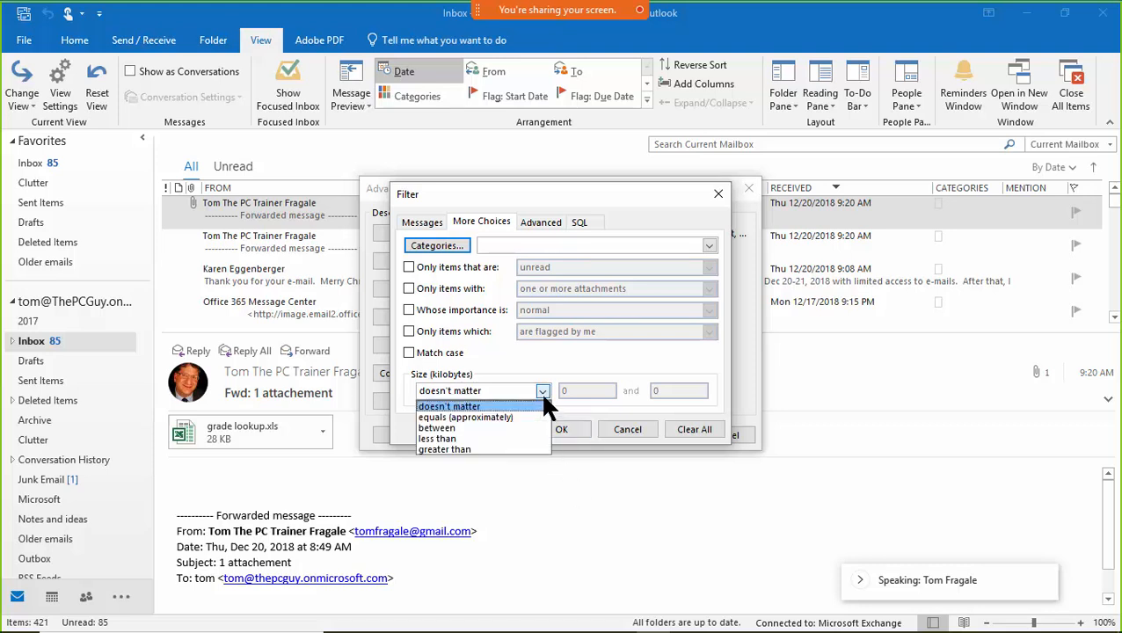
left_click(466, 448)
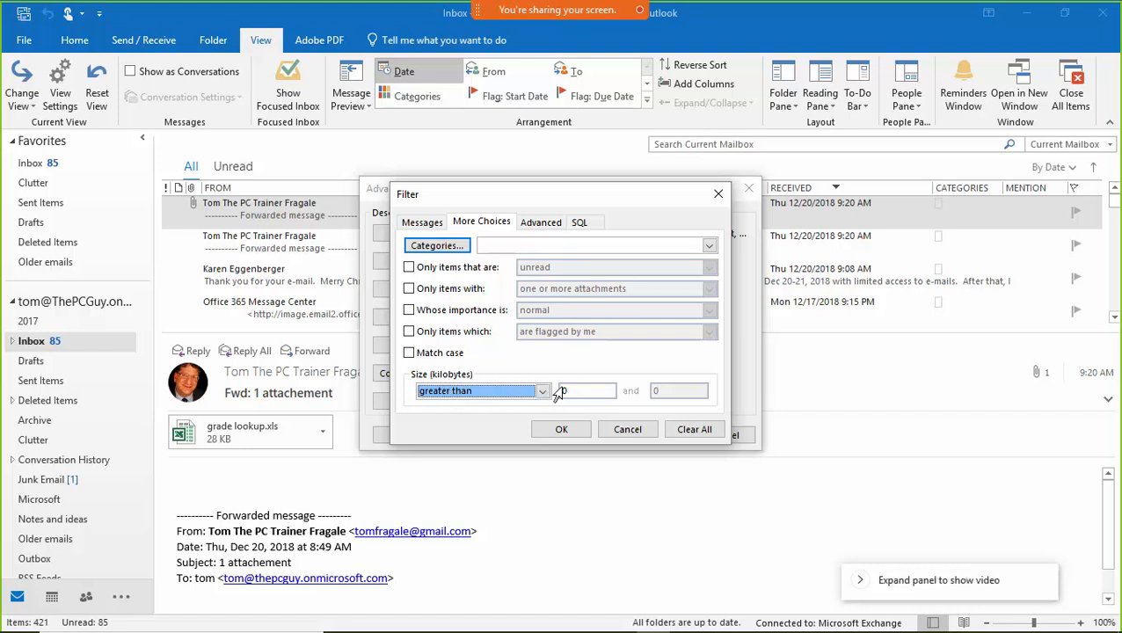
left_click(596, 390)
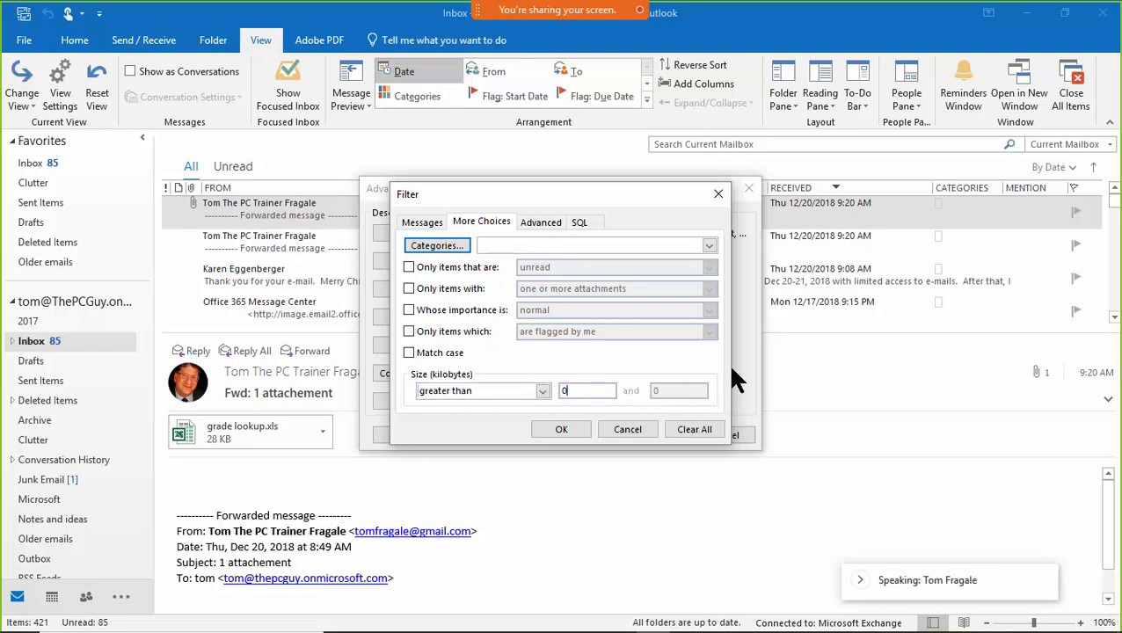
key("BackSpace")
type("100")
key("Tab")
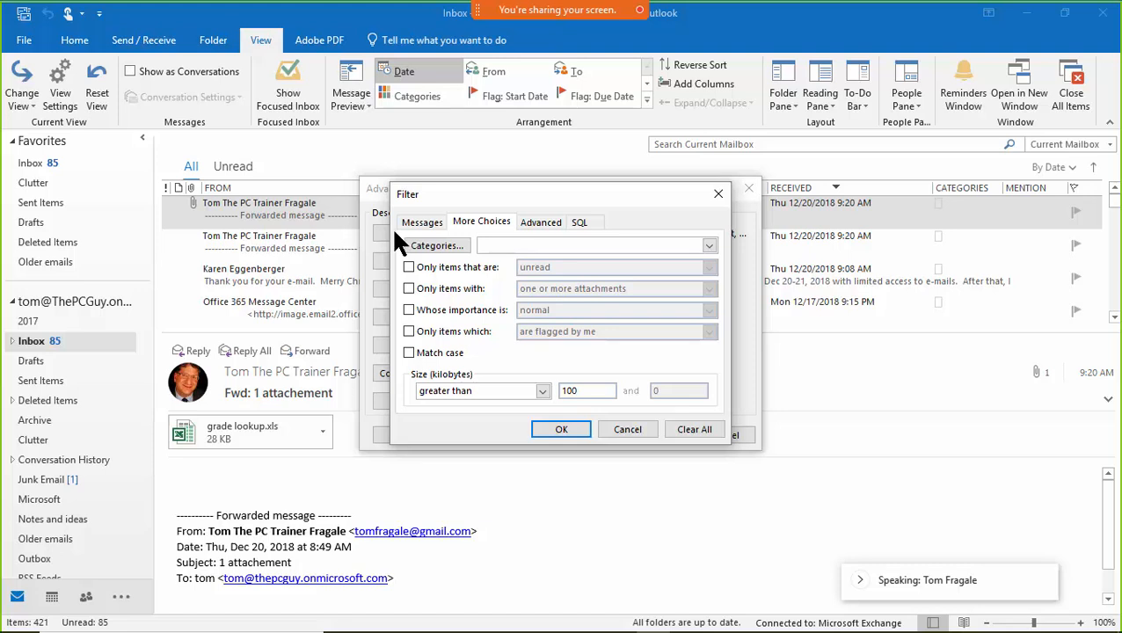
left_click(561, 429)
left_click(652, 435)
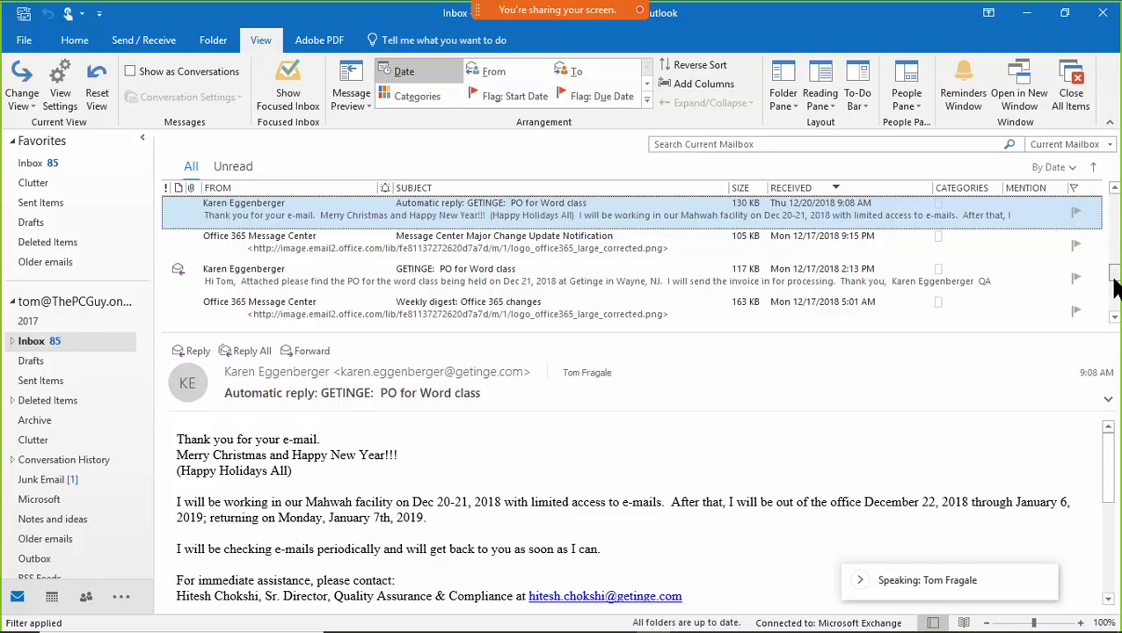
left_click_drag(1114, 279, 1121, 171)
mouse_move(1114, 207)
left_mouse_down()
mouse_move(1113, 320)
mouse_move(1112, 199)
left_mouse_up()
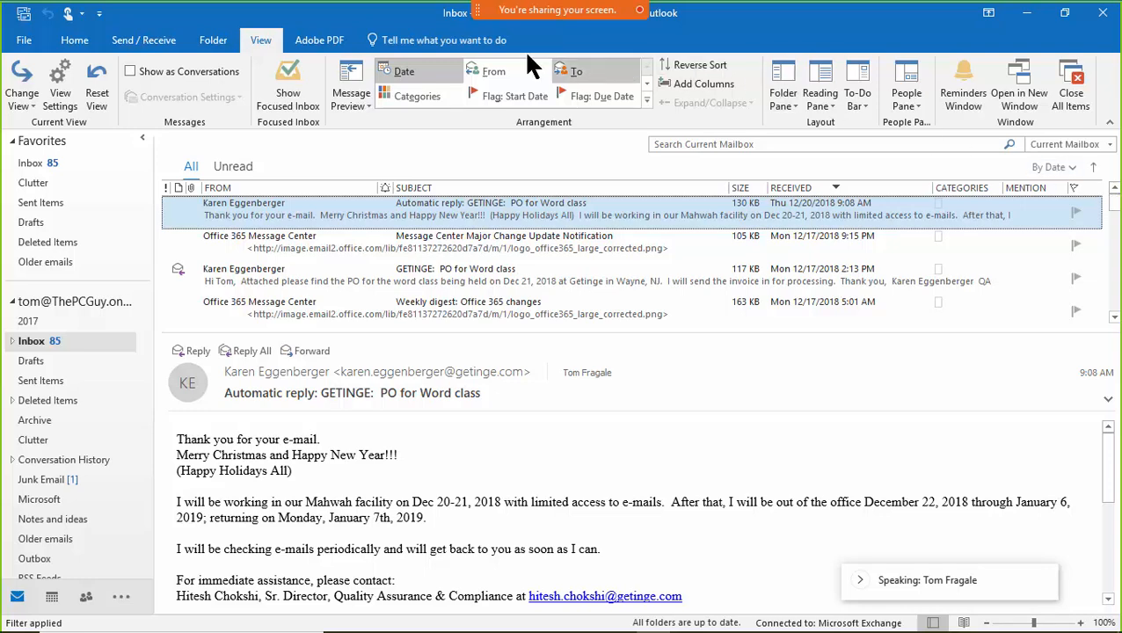
Step: Reopen the Inbox view's filter settings and clear all filter conditions, including the size limit
left_click(59, 83)
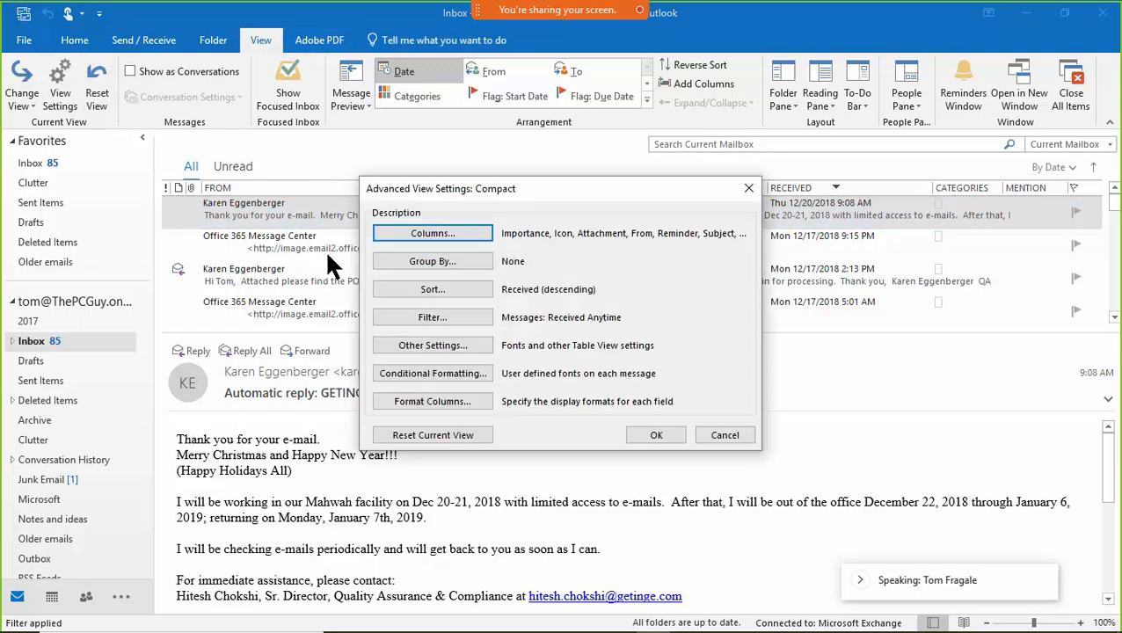
left_click(444, 323)
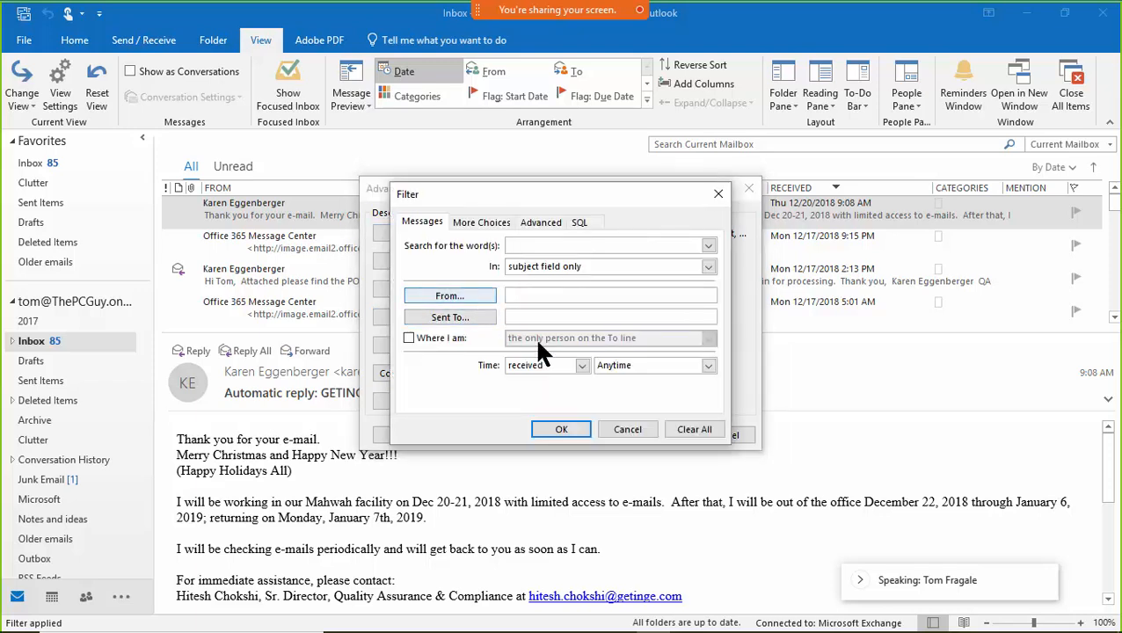
left_click(694, 429)
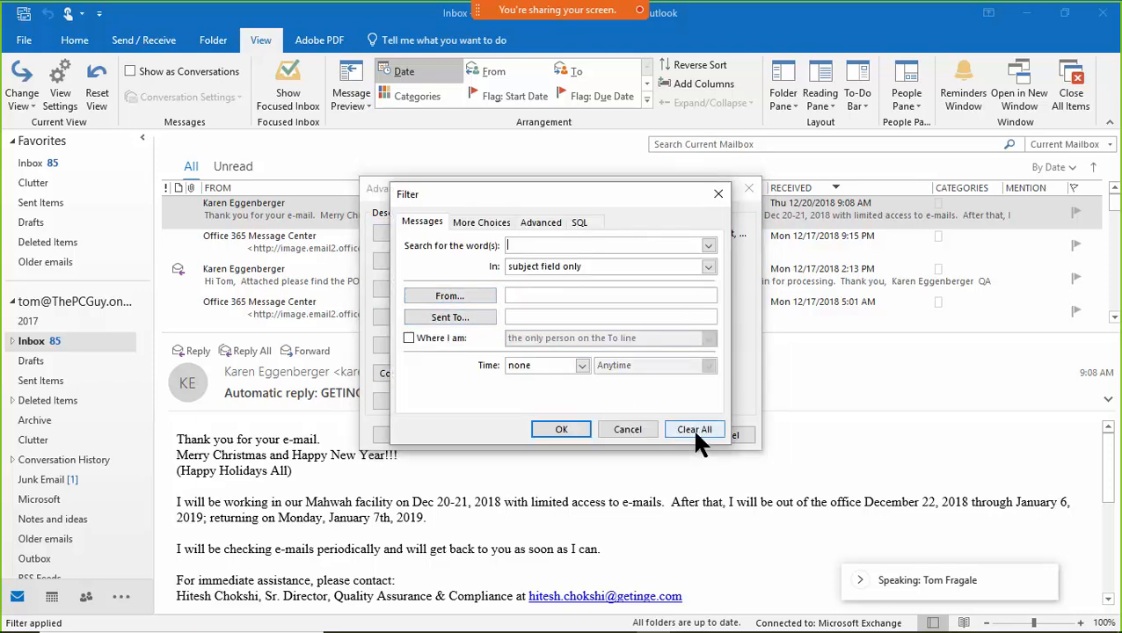
left_click(469, 224)
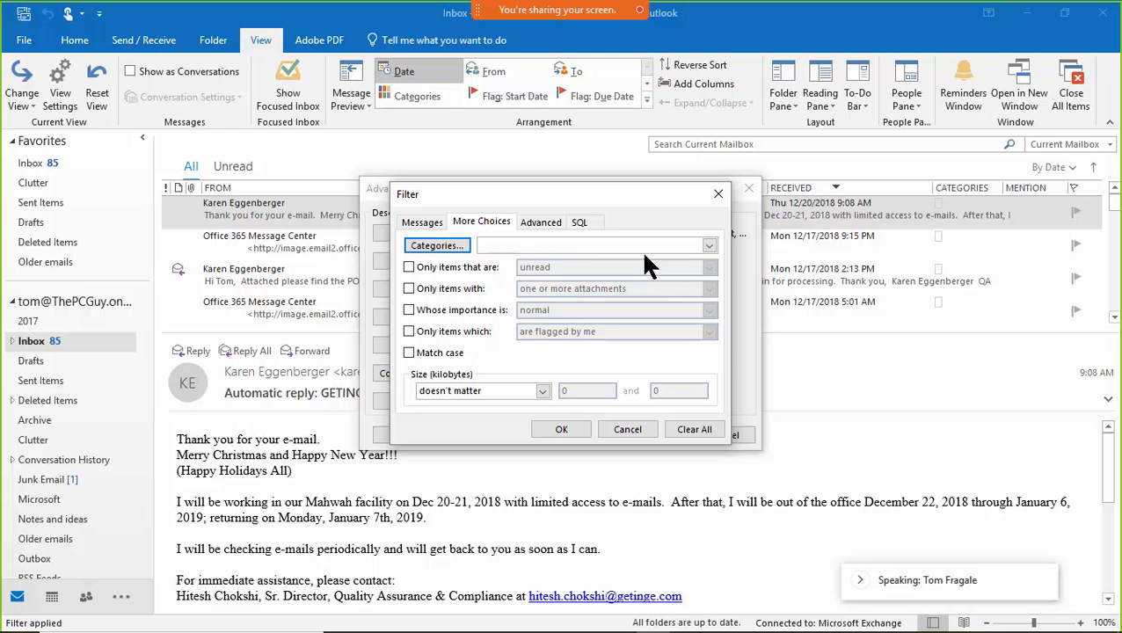
Step: Add an advanced filter criterion requiring the From field to contain "microsoft"
left_click(543, 222)
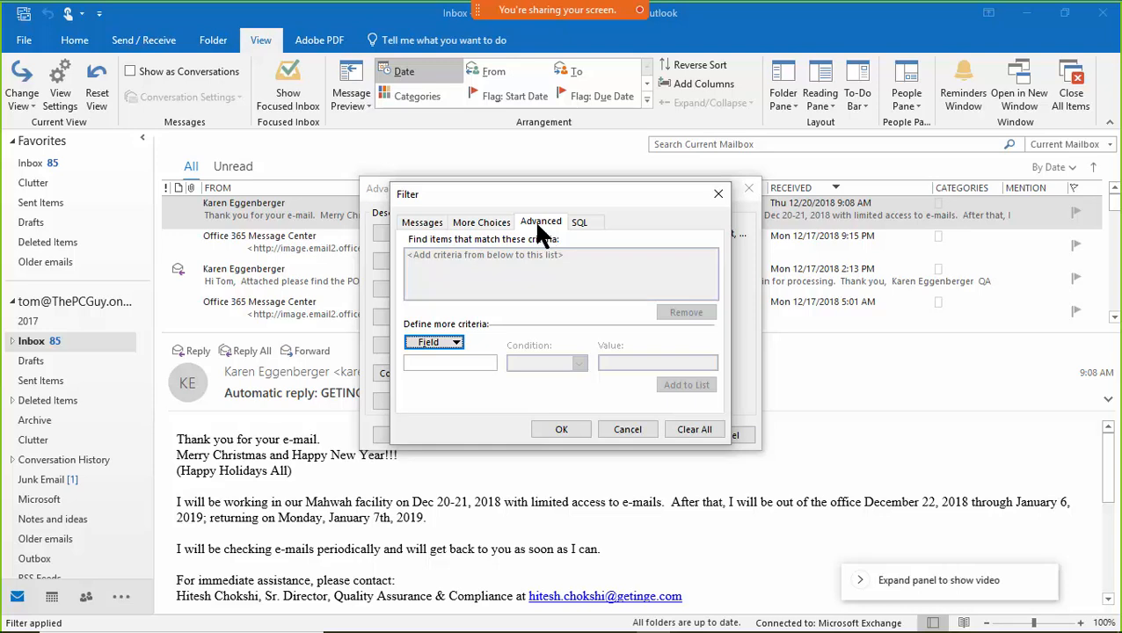
left_click(443, 342)
mouse_move(457, 359)
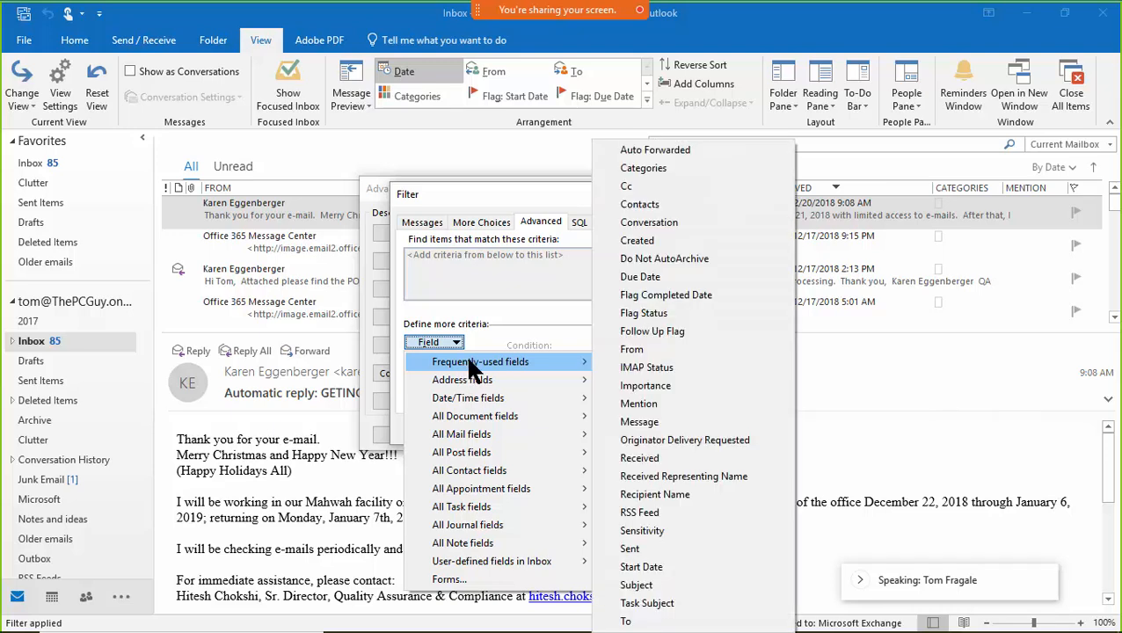
left_click(670, 350)
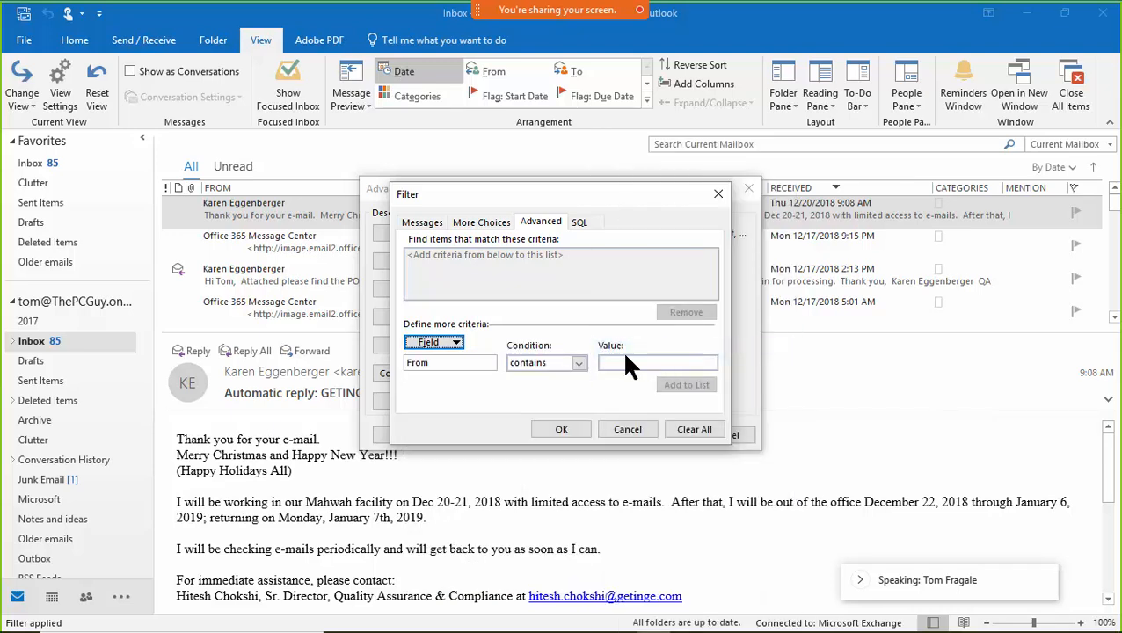
left_click(642, 363)
type("microsoft")
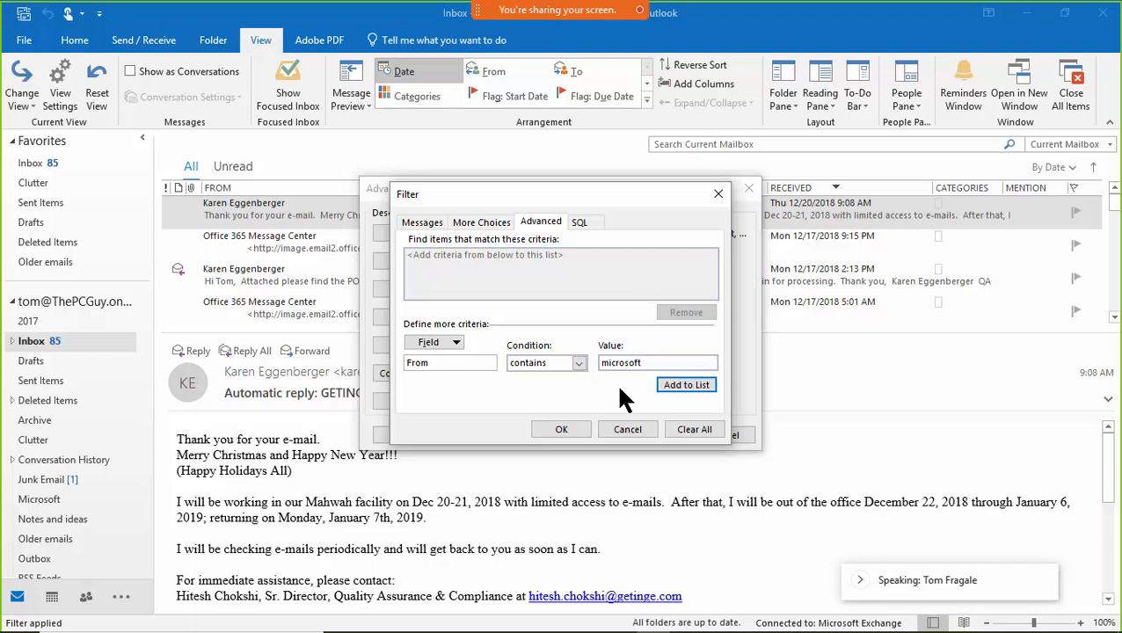
left_click(674, 384)
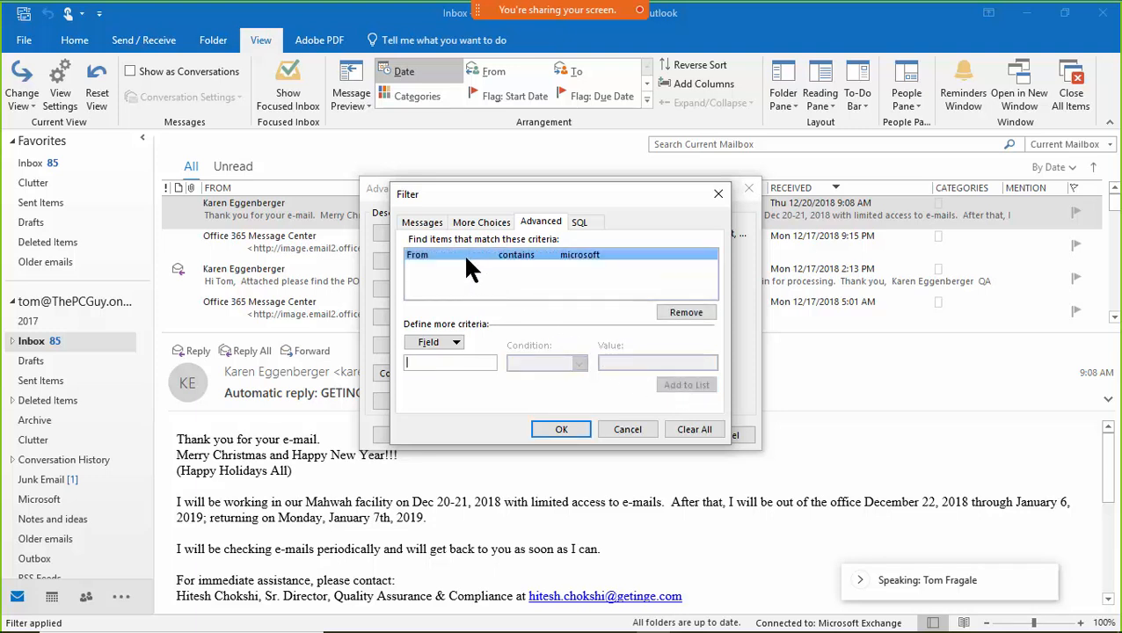
Step: Open the list of field groups for defining another advanced filter criterion
left_click(456, 341)
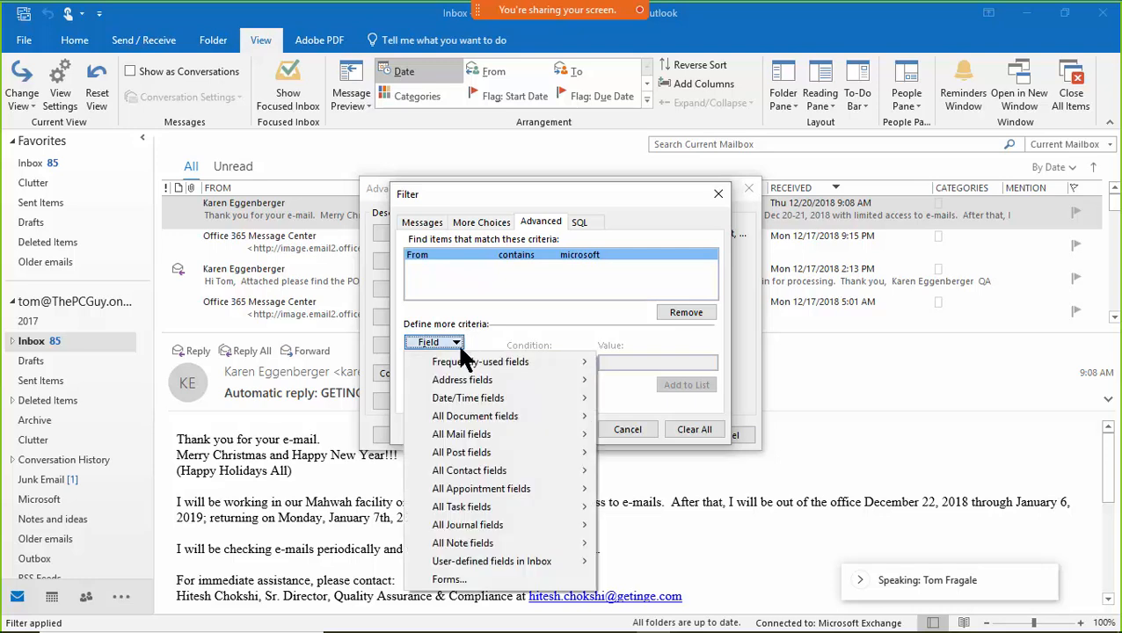
Step: Add a Subject contains "billing" criterion to the inbox view filter and apply it to the message list
mouse_move(467, 357)
left_click(640, 585)
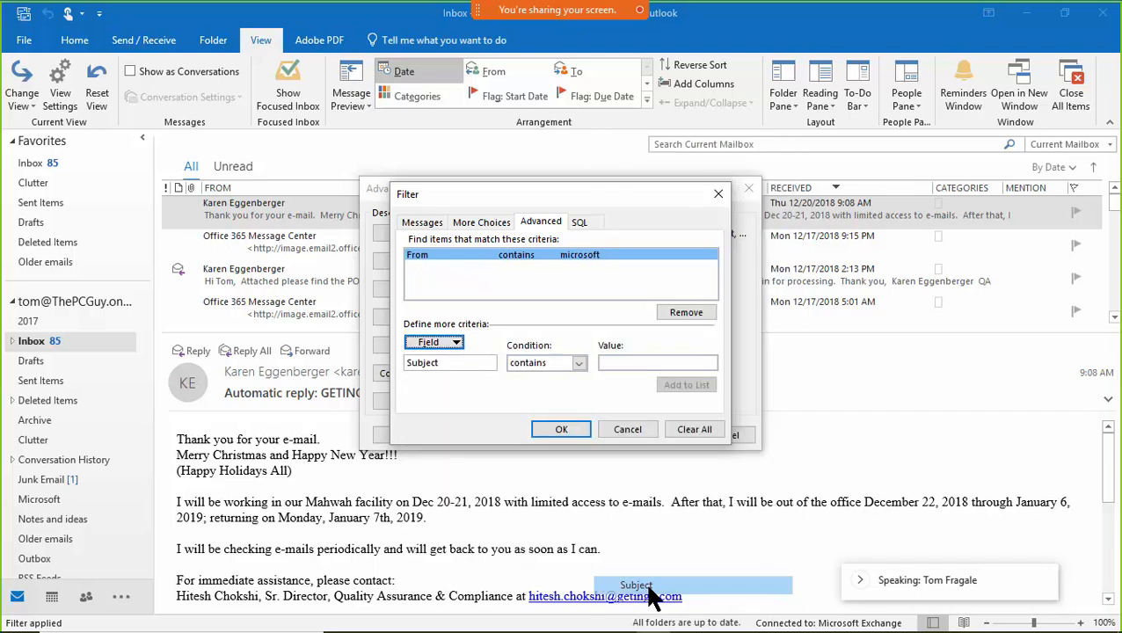
left_click(644, 362)
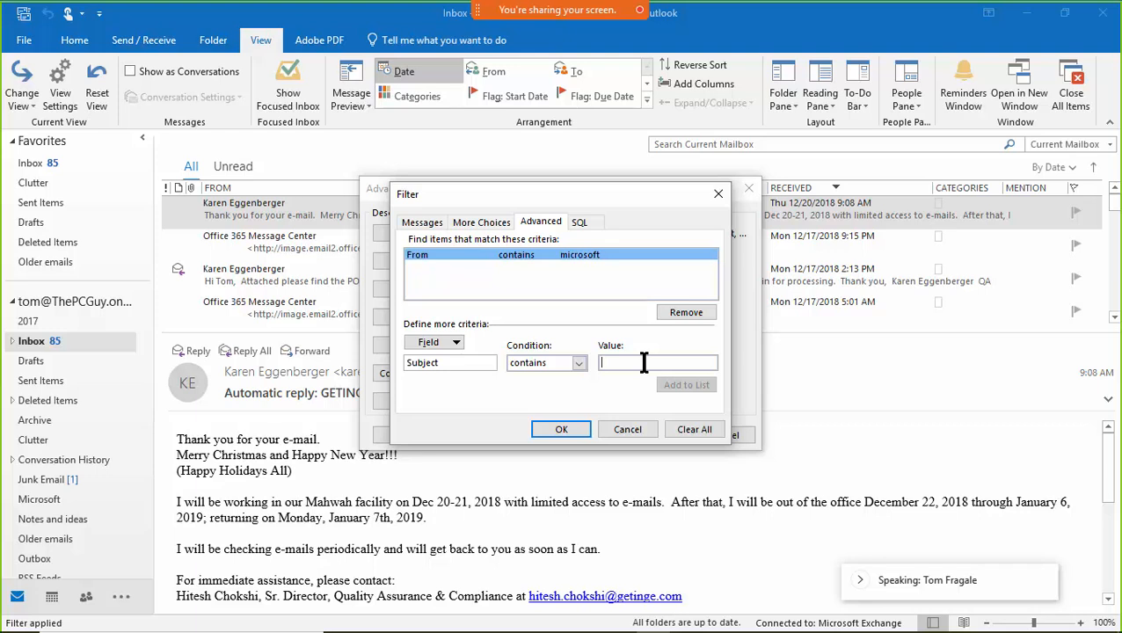
type("billing")
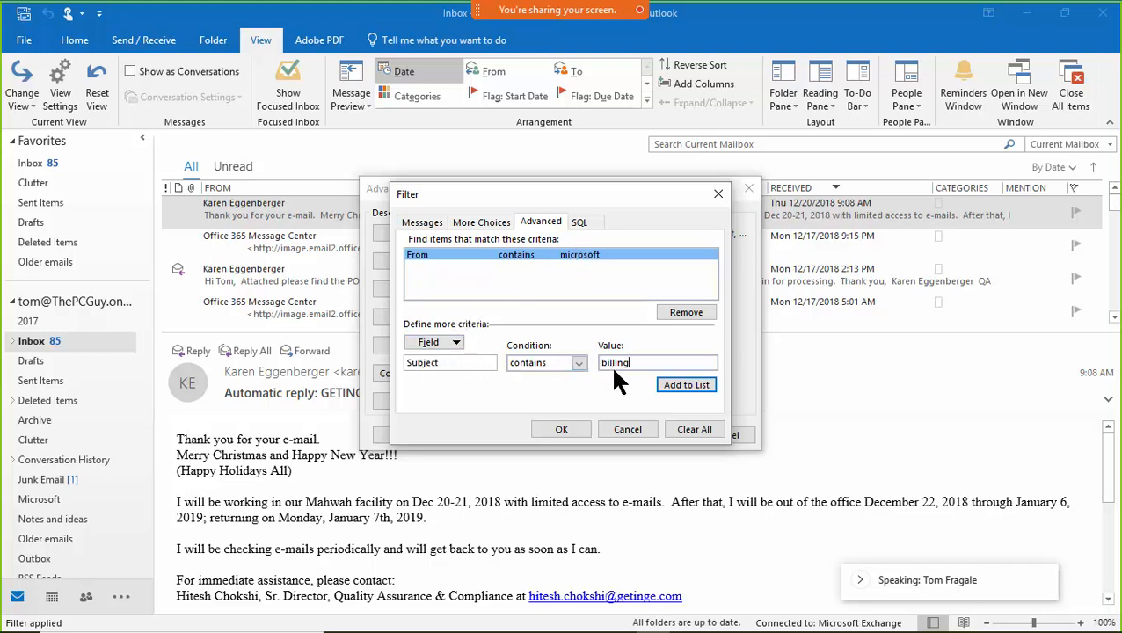
left_click(687, 387)
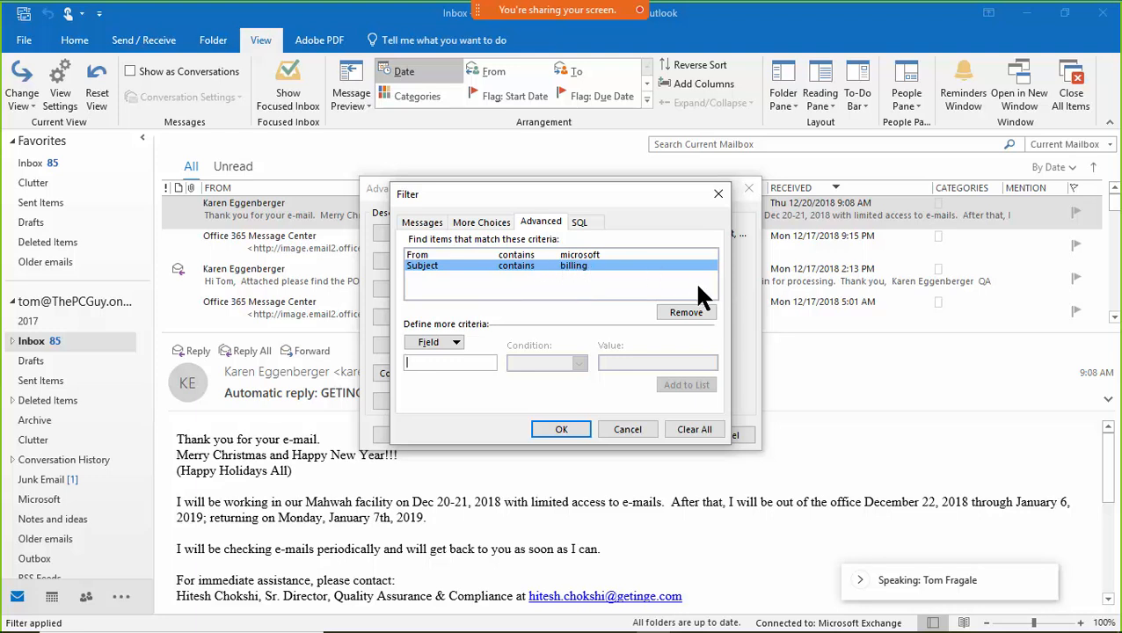
left_click(561, 429)
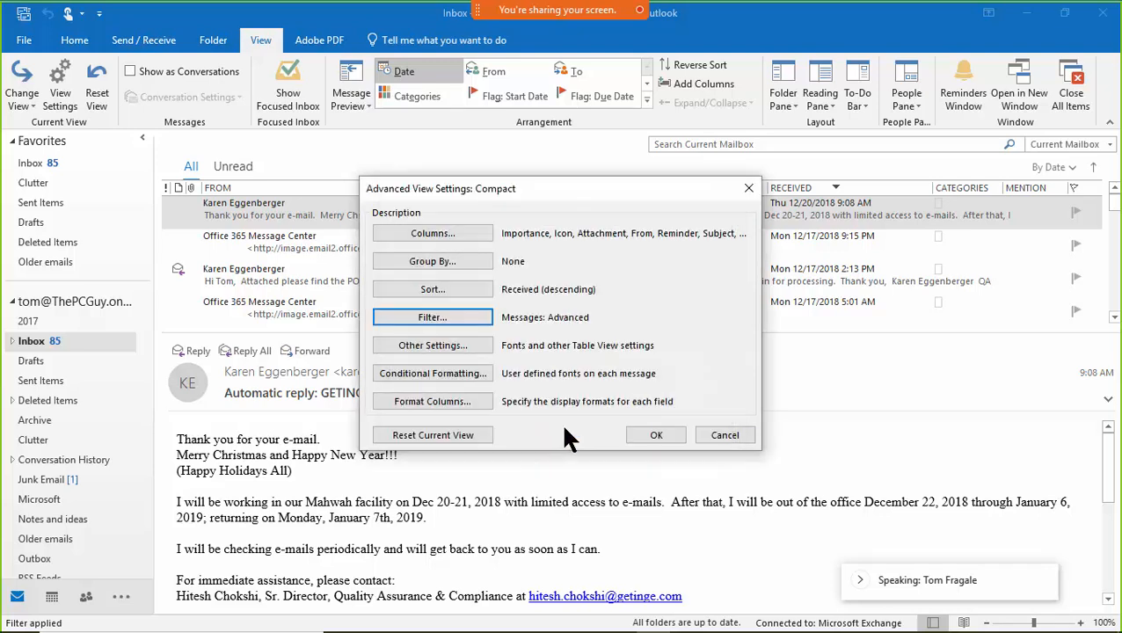
left_click(638, 432)
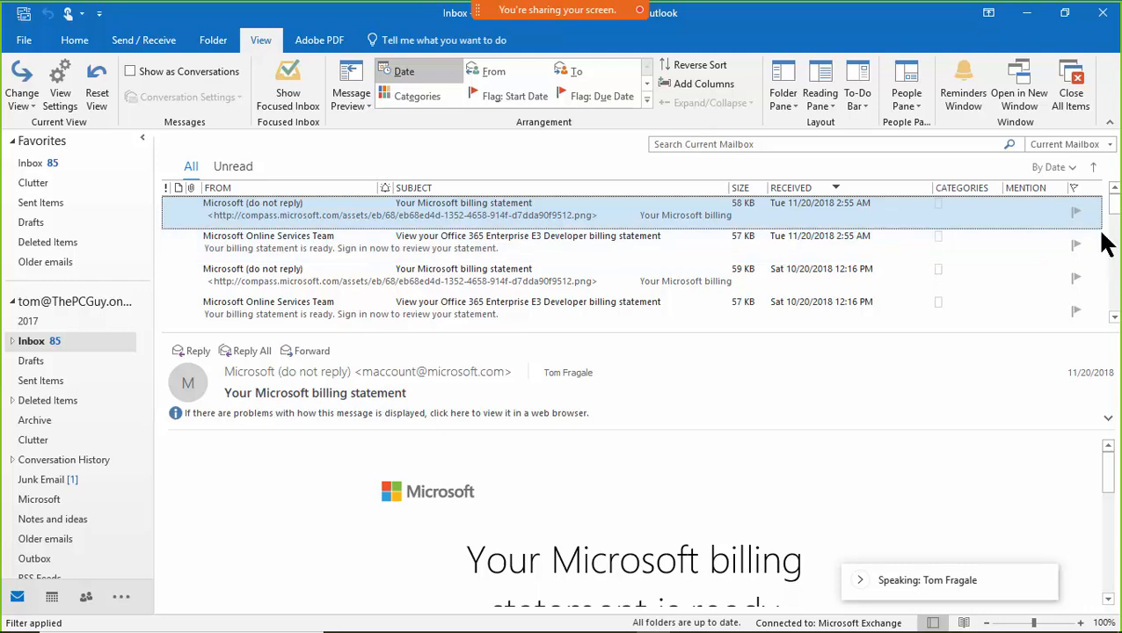
left_click_drag(1115, 211, 1115, 186)
Step: Clear all filter criteria from the current inbox view and apply the change
left_click(60, 92)
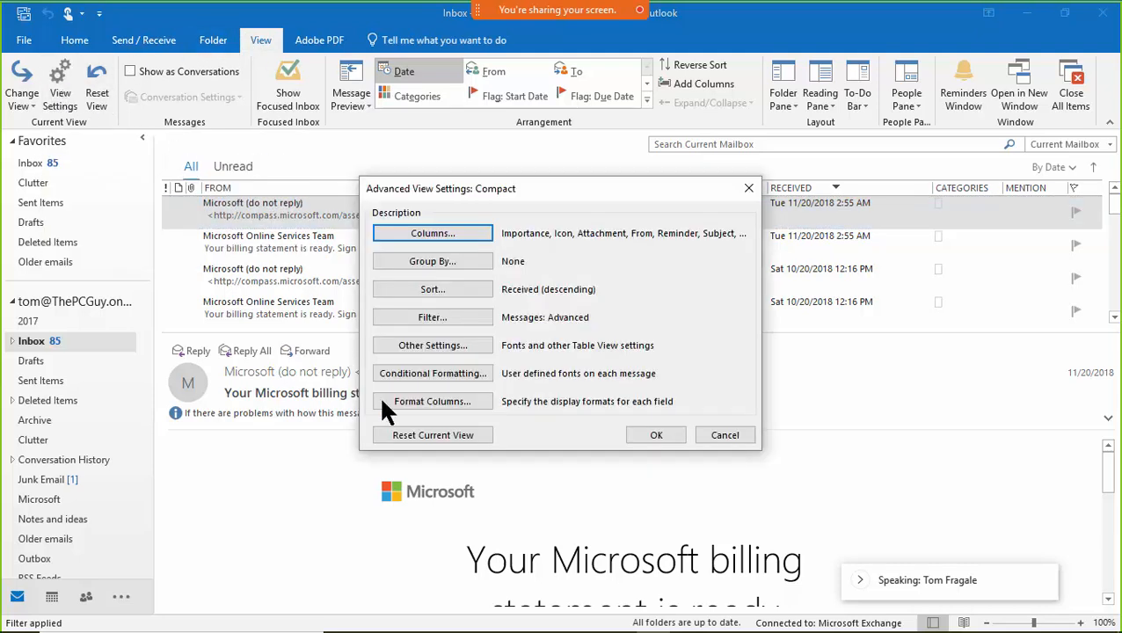
left_click(432, 317)
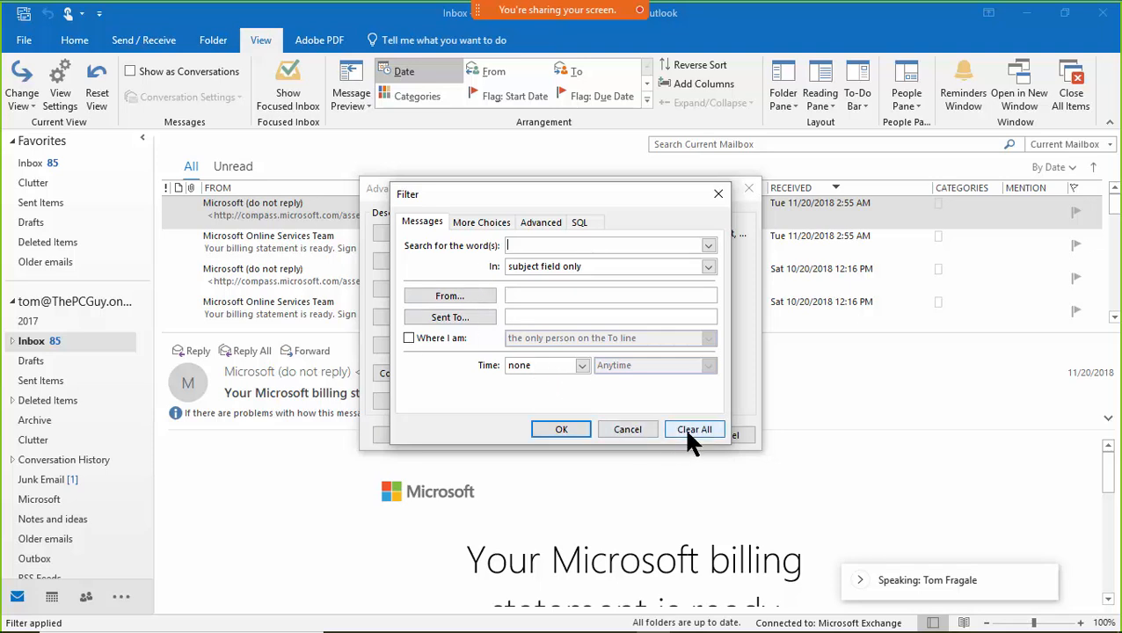
left_click(571, 431)
left_click(639, 435)
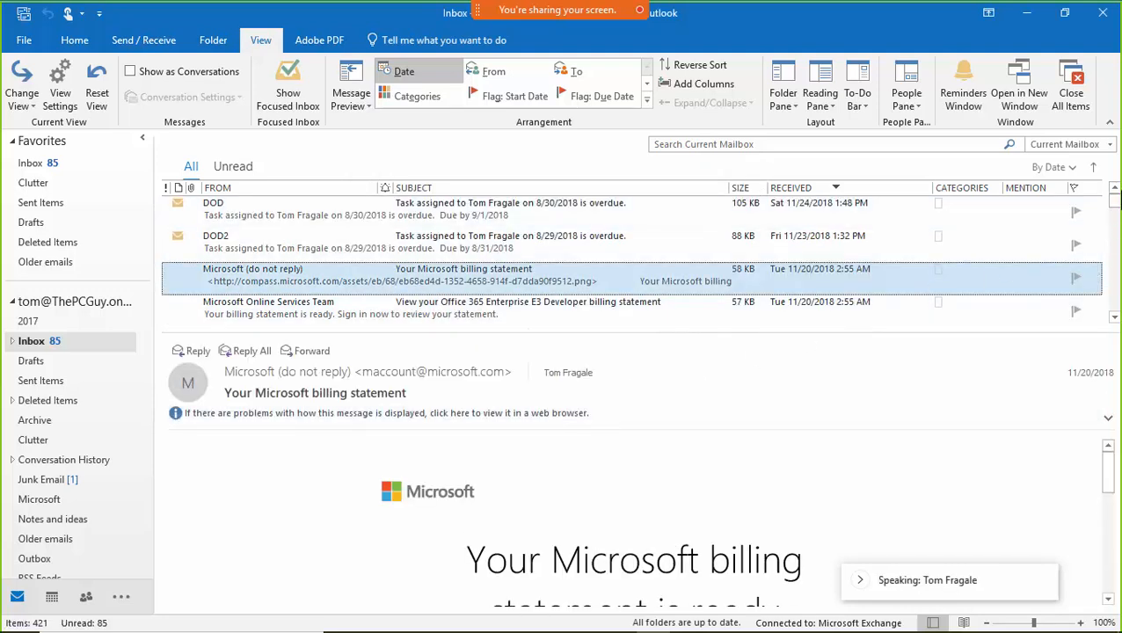
Step: Create a green color category named Invoices and assign it to the newest message, "Fwd: 1 attachement"
scroll(1068, 211, "up", 5)
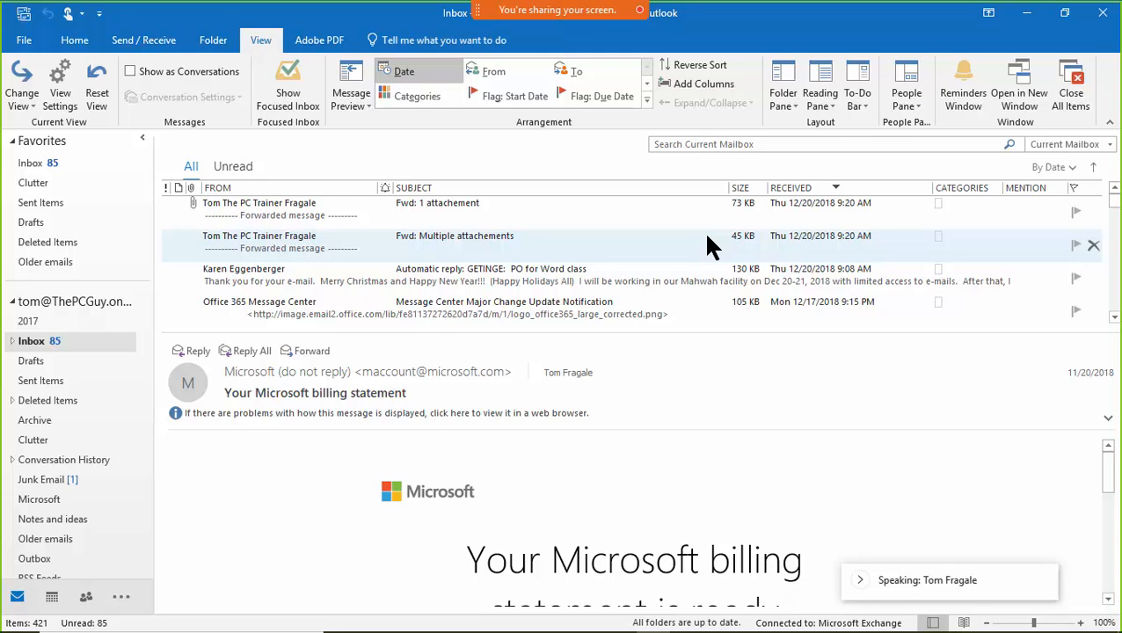
left_click(286, 204)
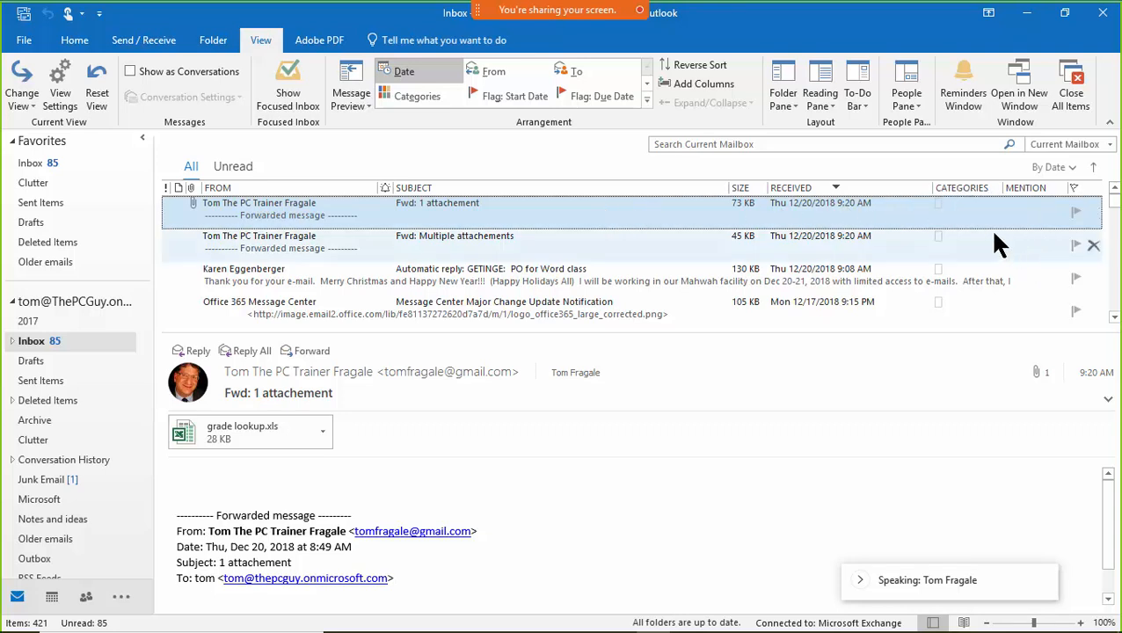
right_click(941, 211)
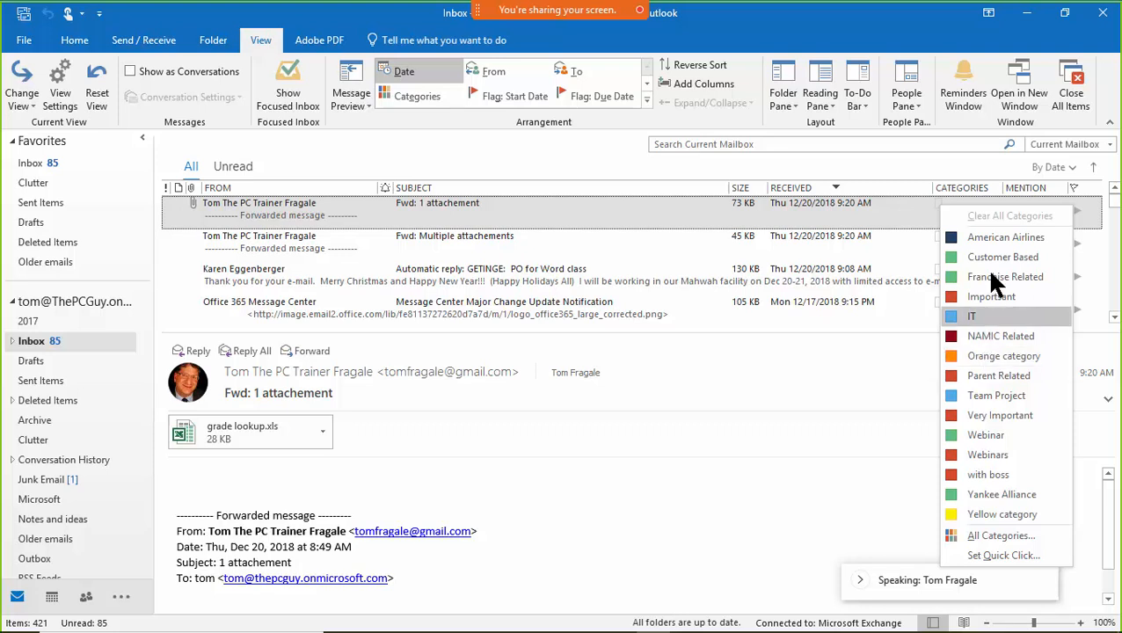
left_click(1002, 535)
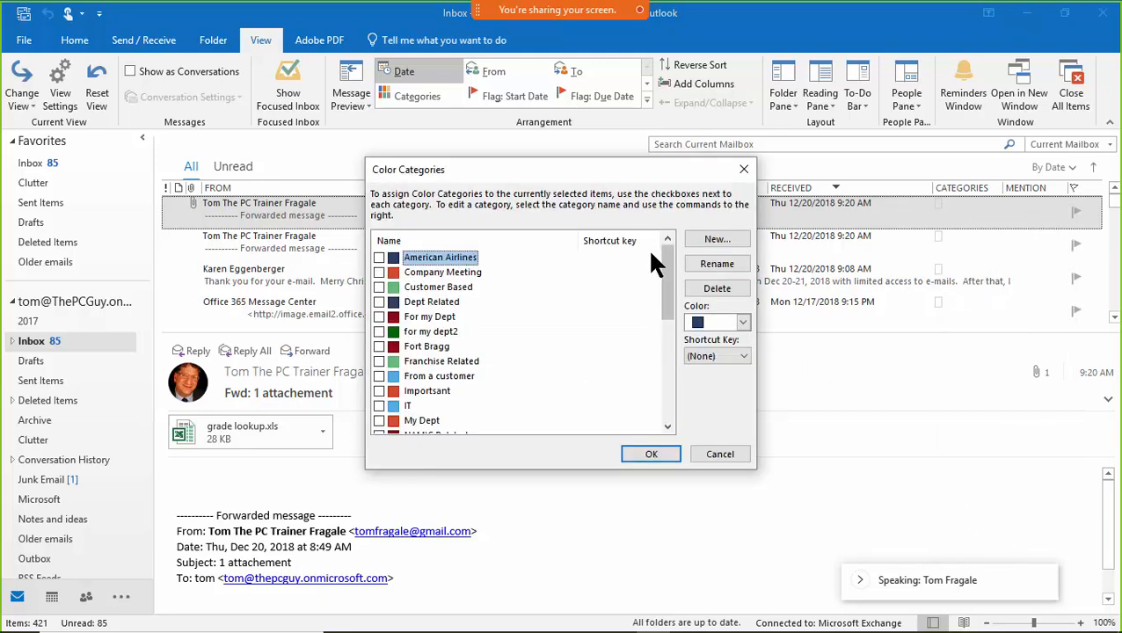
left_click(716, 240)
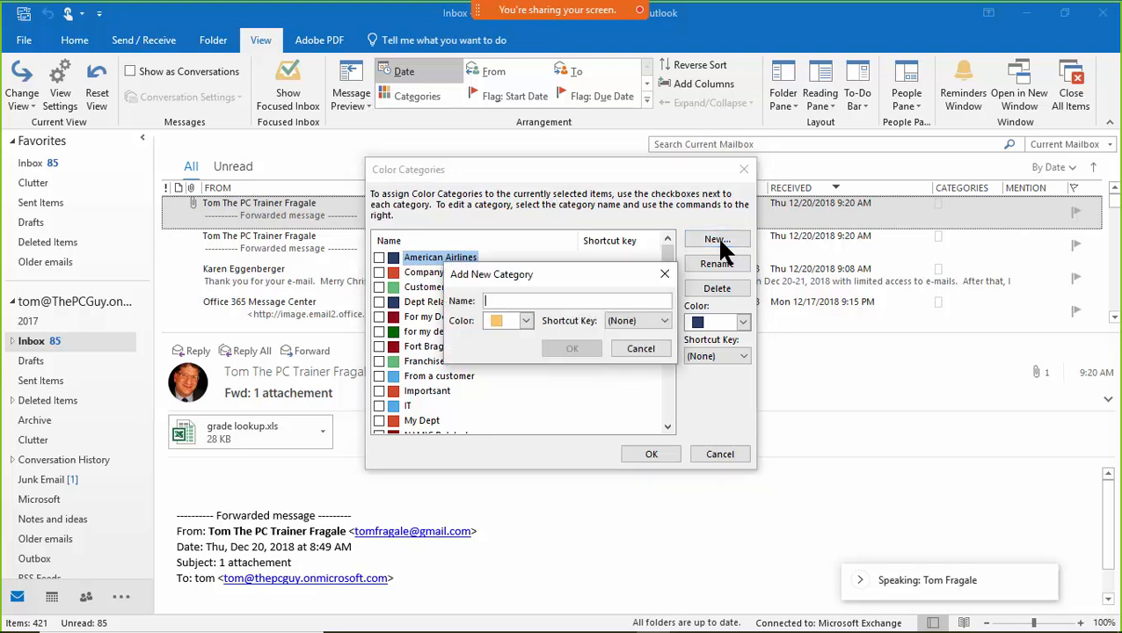
type("Invoices")
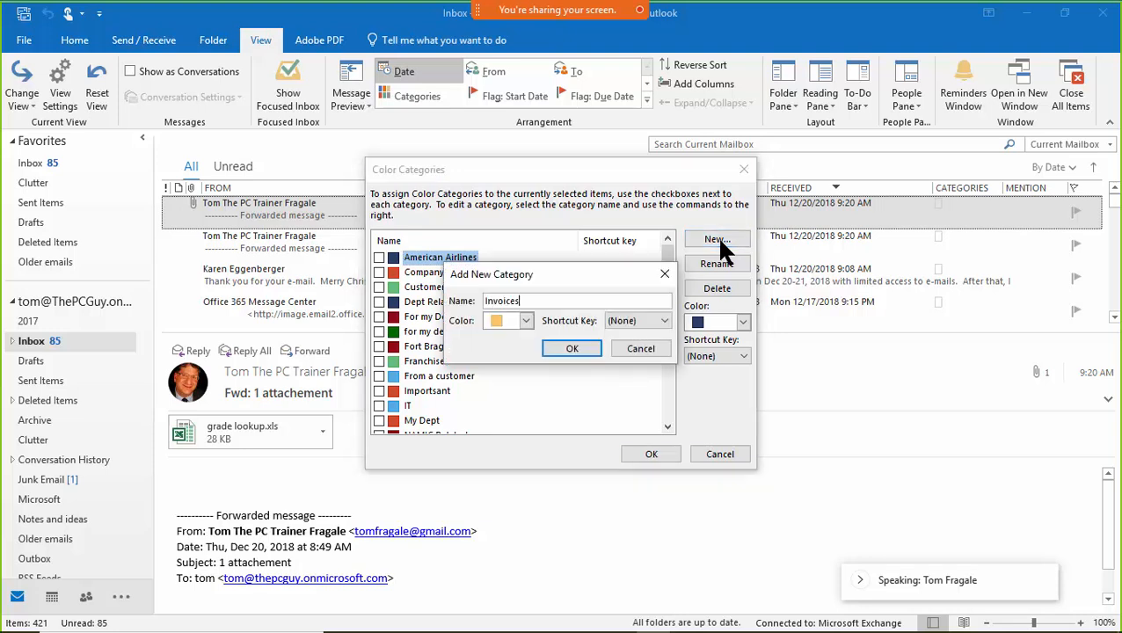
left_click(525, 322)
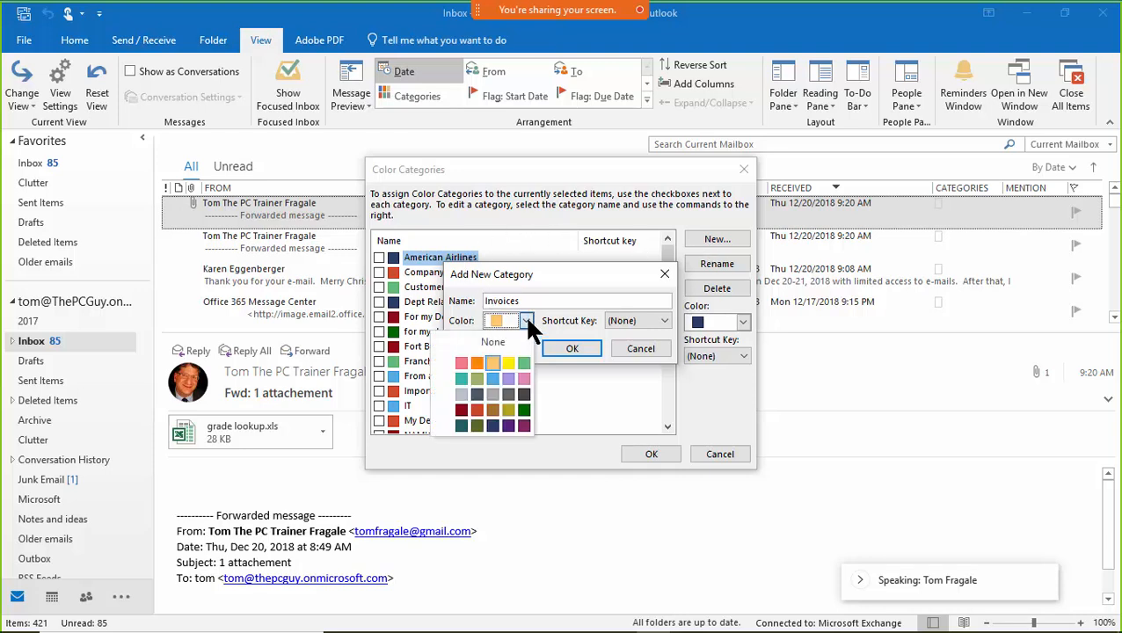
left_click(524, 360)
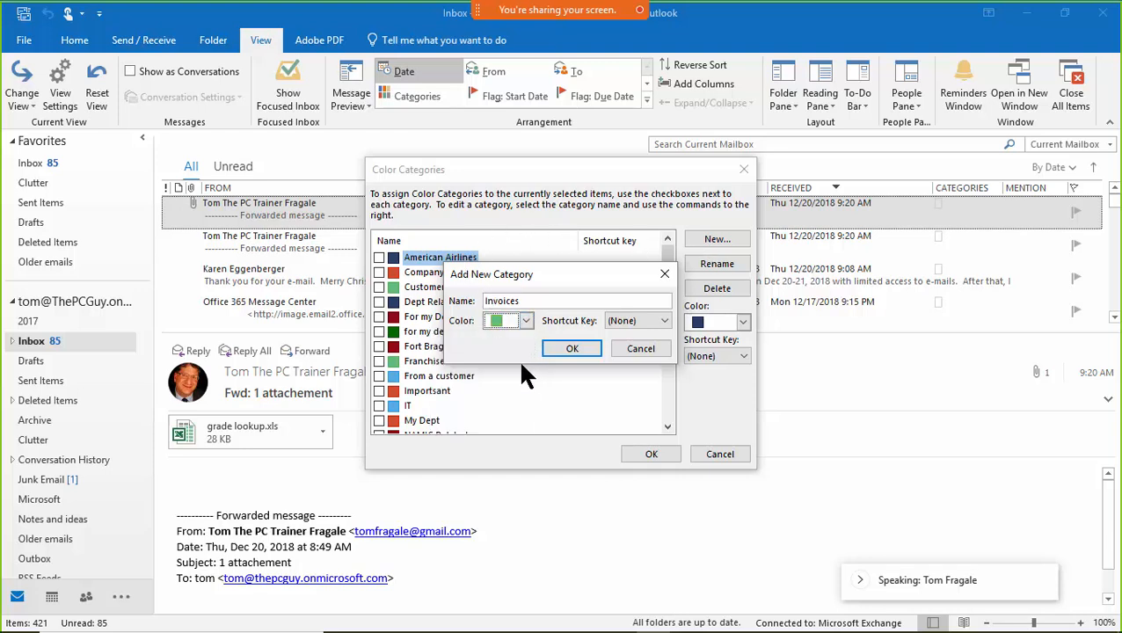
left_click(571, 350)
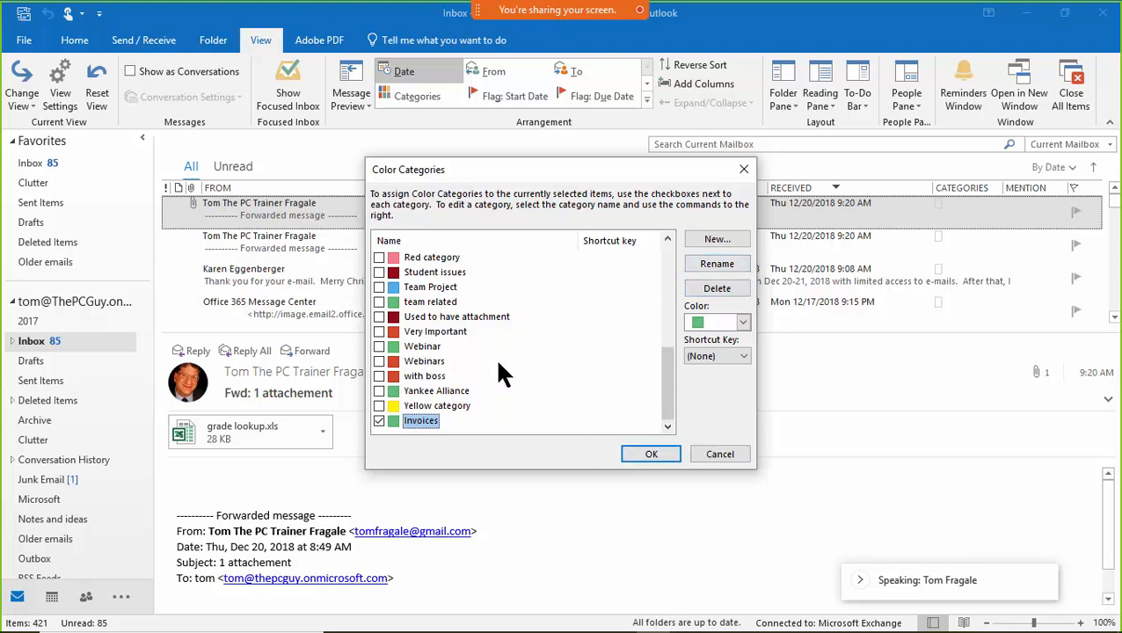
left_click(651, 453)
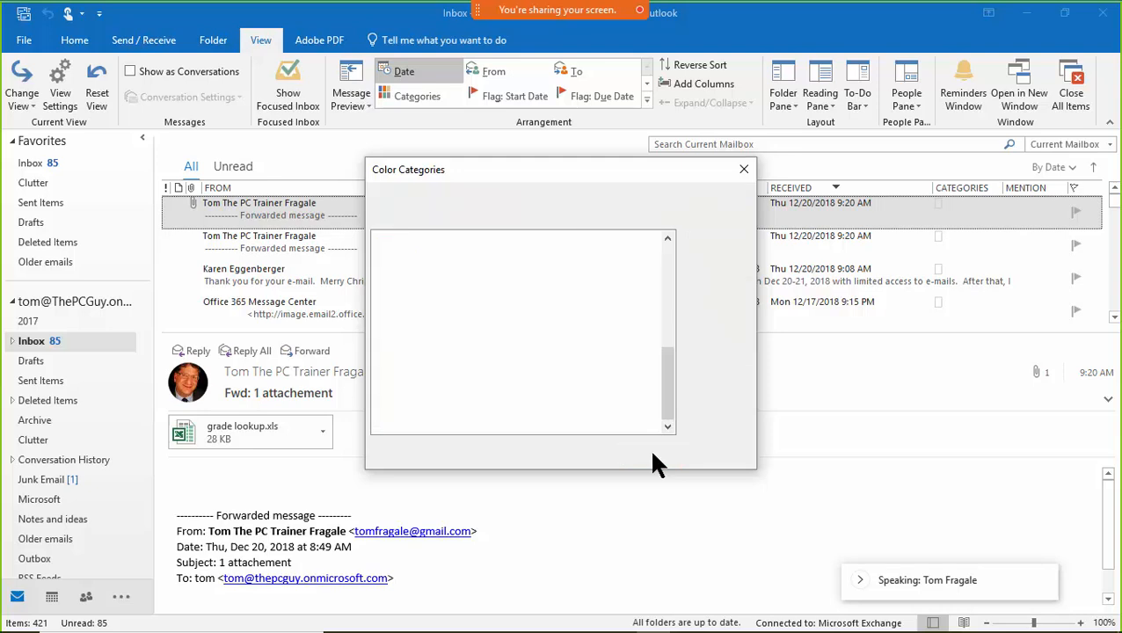
Step: Keep the "Fwd: 1 attachement" message selected and arrange the inbox by category
left_click(287, 243)
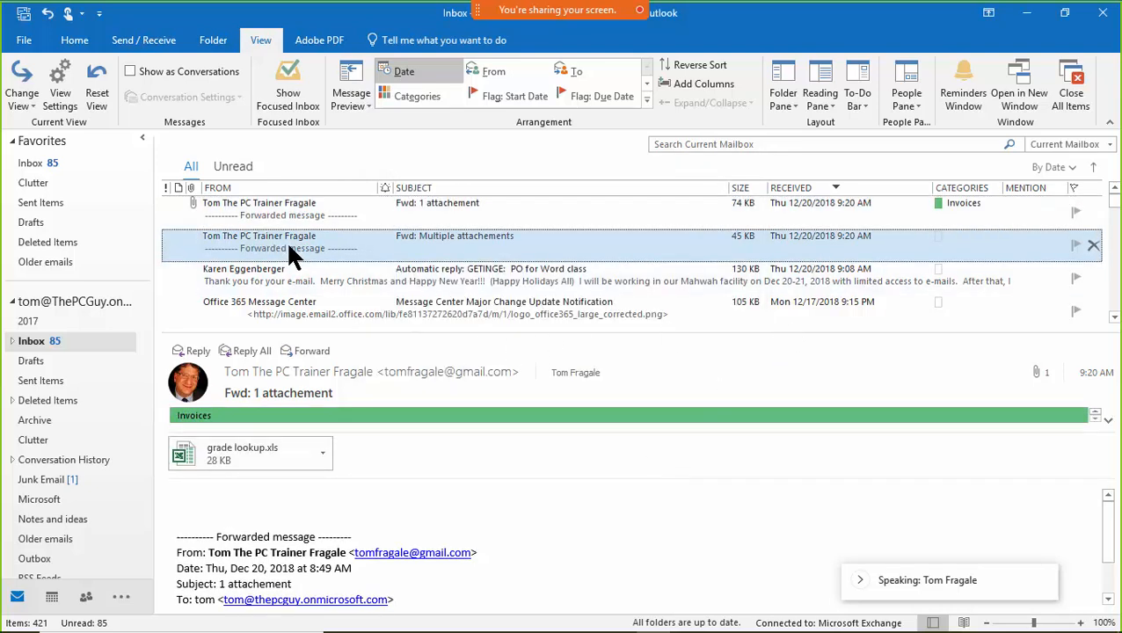
left_click(309, 220)
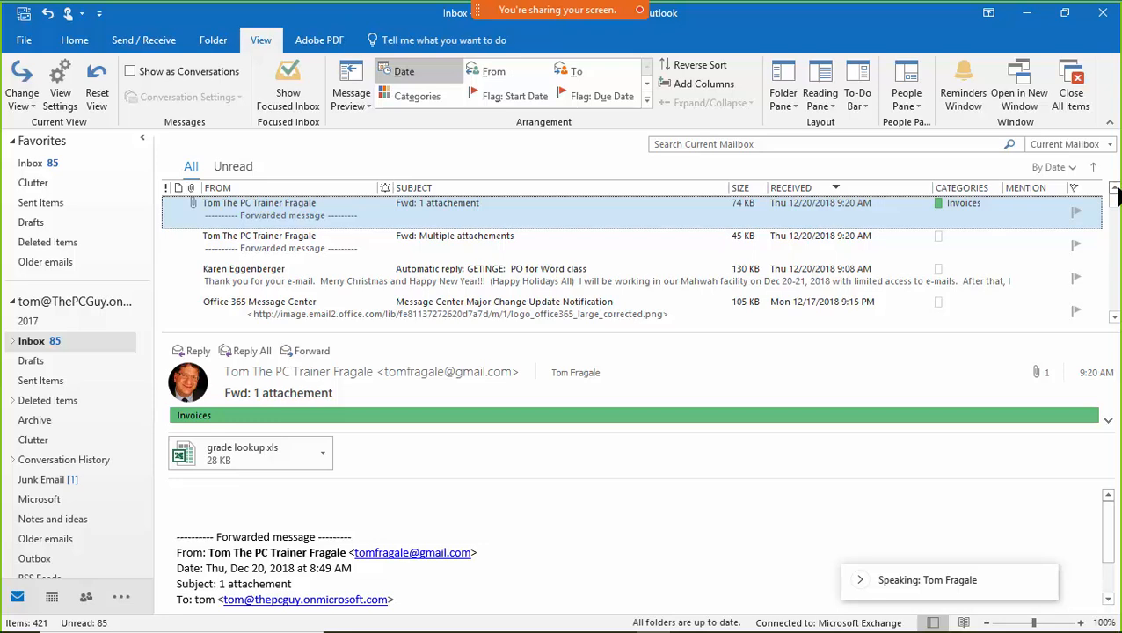
left_click(967, 188)
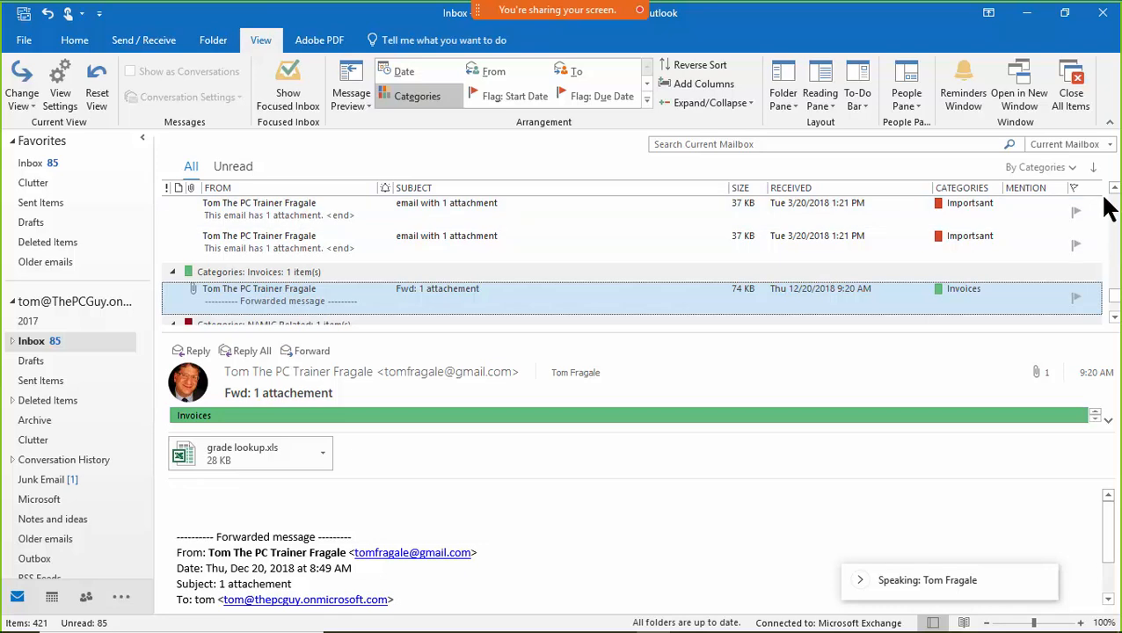
Step: Look through the category groups in the inbox list and locate the Invoices group
left_click(1114, 188)
left_click(1113, 189)
left_click(1114, 188)
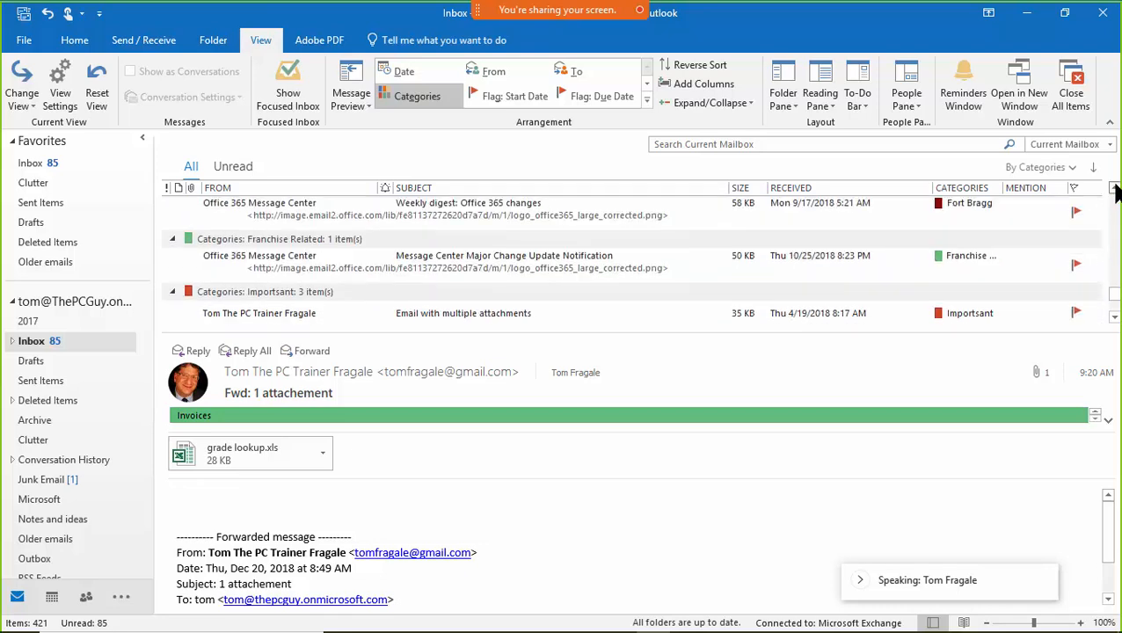
left_click(1114, 188)
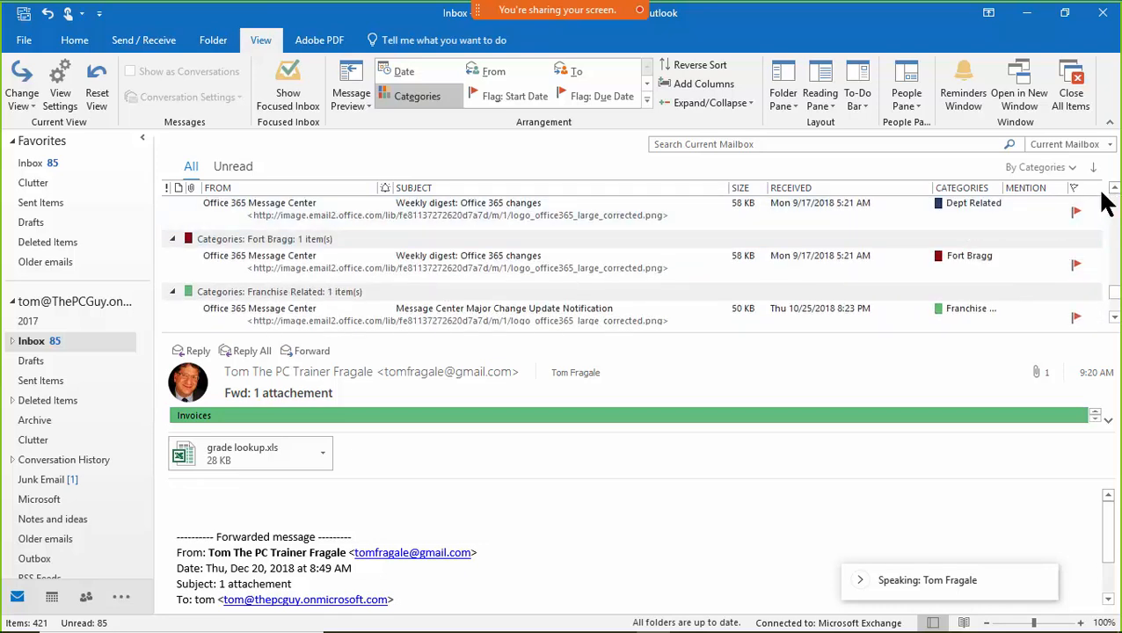
left_click(1114, 188)
left_click(1114, 188)
left_click(1114, 188)
left_click(1114, 188)
left_click(1114, 188)
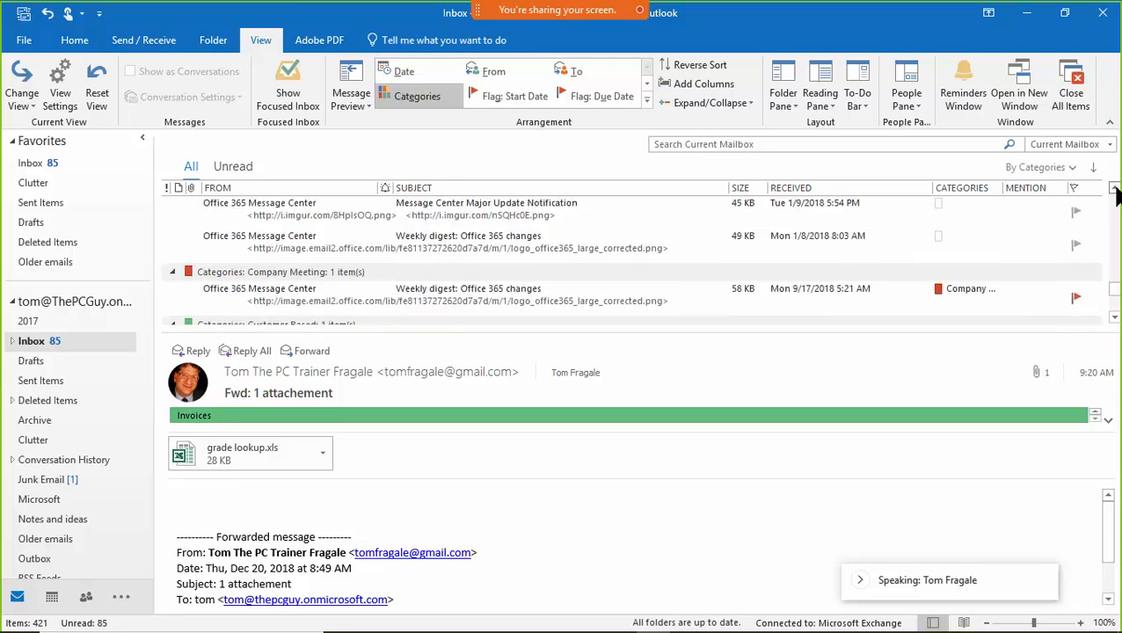
left_click(1114, 188)
left_click(1114, 188)
left_click_drag(1114, 292, 1113, 325)
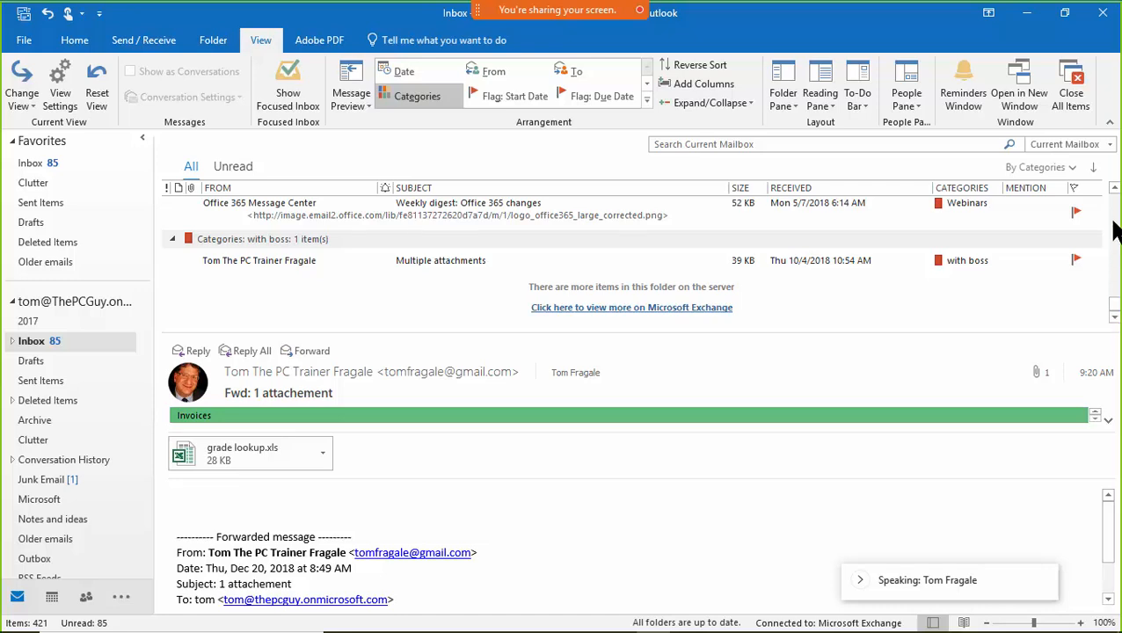
left_click(1114, 188)
left_click(1113, 189)
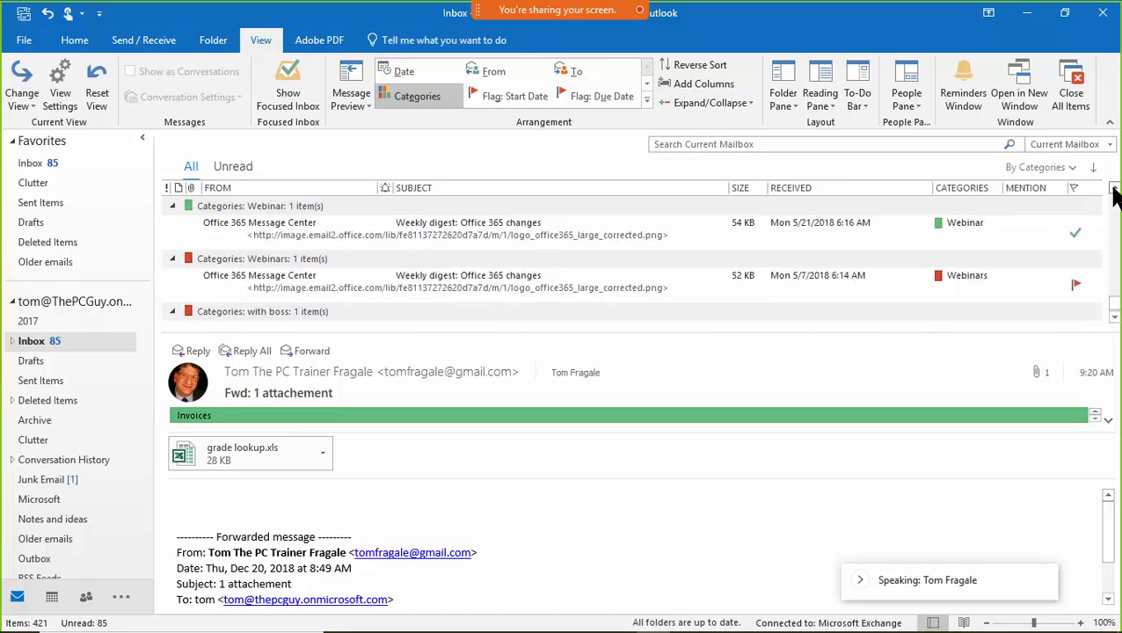
left_click(1114, 188)
left_click(1114, 188)
left_click(1114, 189)
left_click(1114, 189)
left_click(1113, 188)
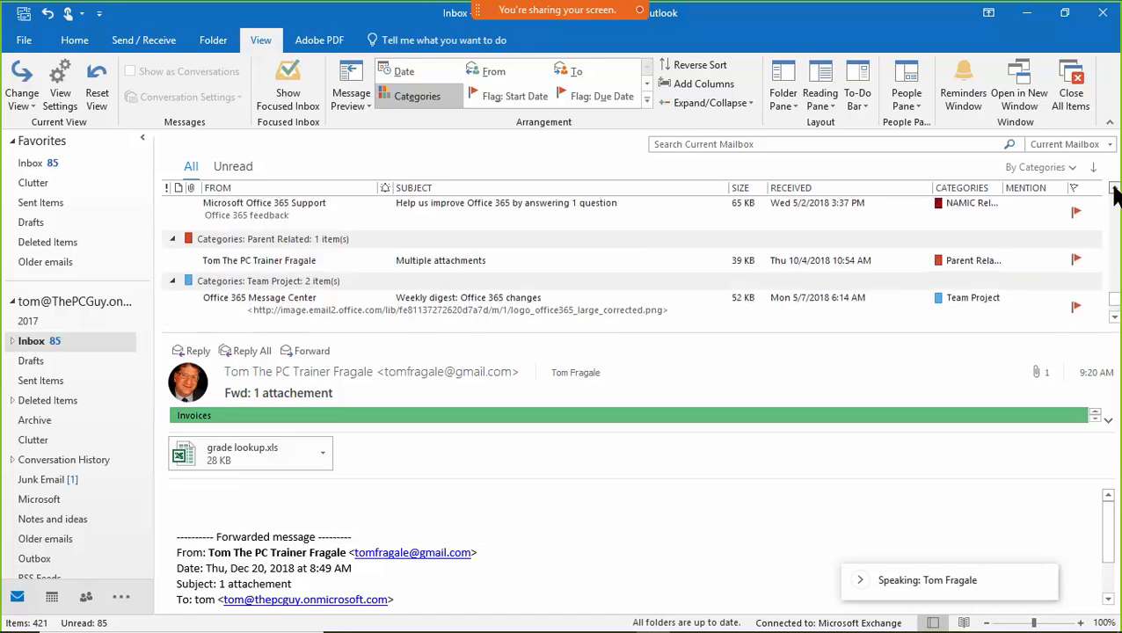
left_click(1114, 189)
left_click(1114, 188)
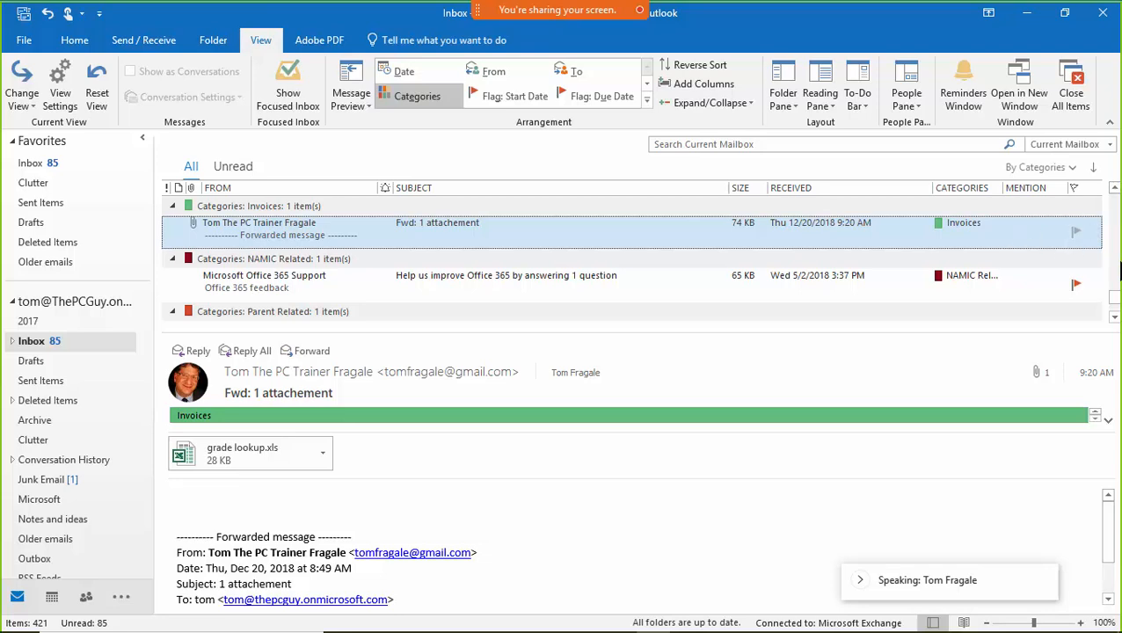
left_click(1114, 188)
left_click(1114, 188)
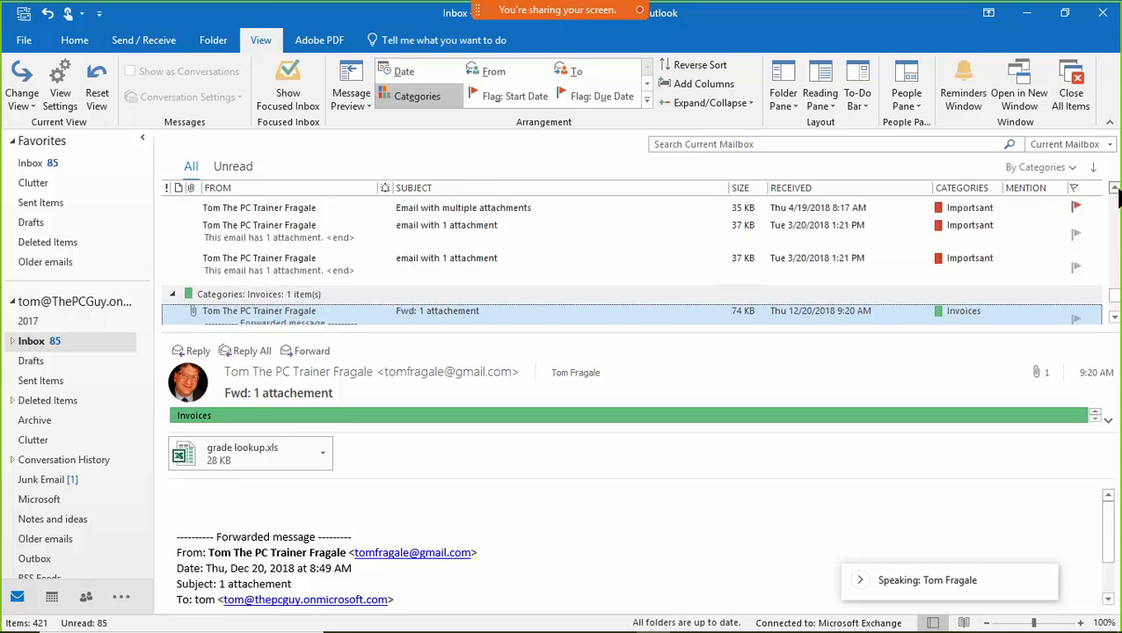
Step: Assign the Invoices category to the uncategorized "Approval started on addresslist." message
left_click(1114, 188)
left_click(1114, 188)
left_click(1113, 189)
left_click(1114, 189)
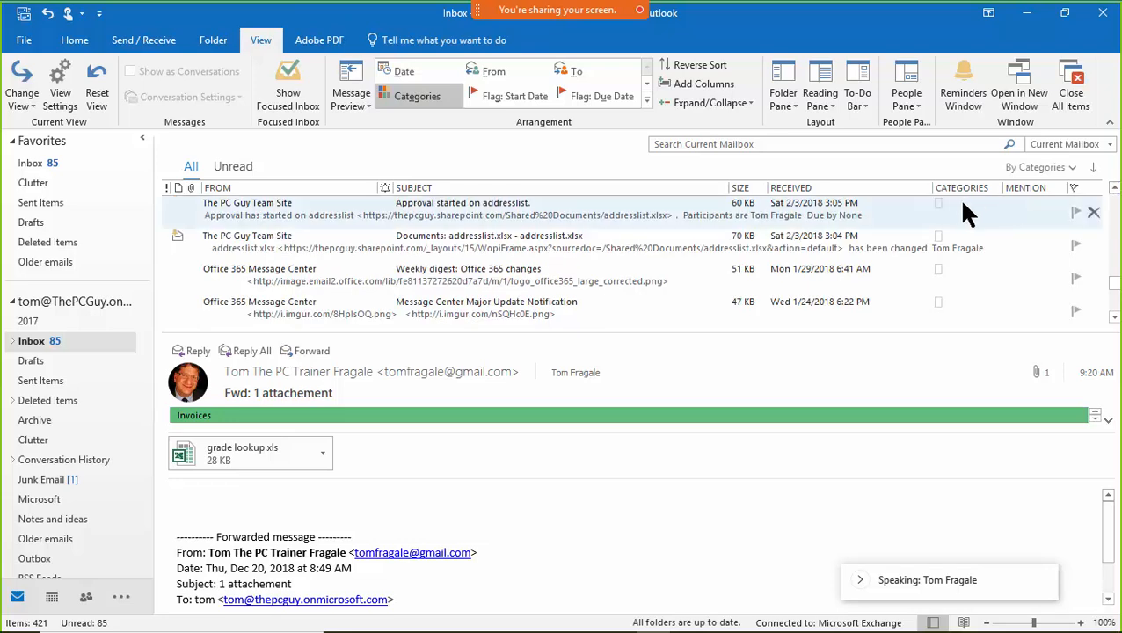
right_click(956, 205)
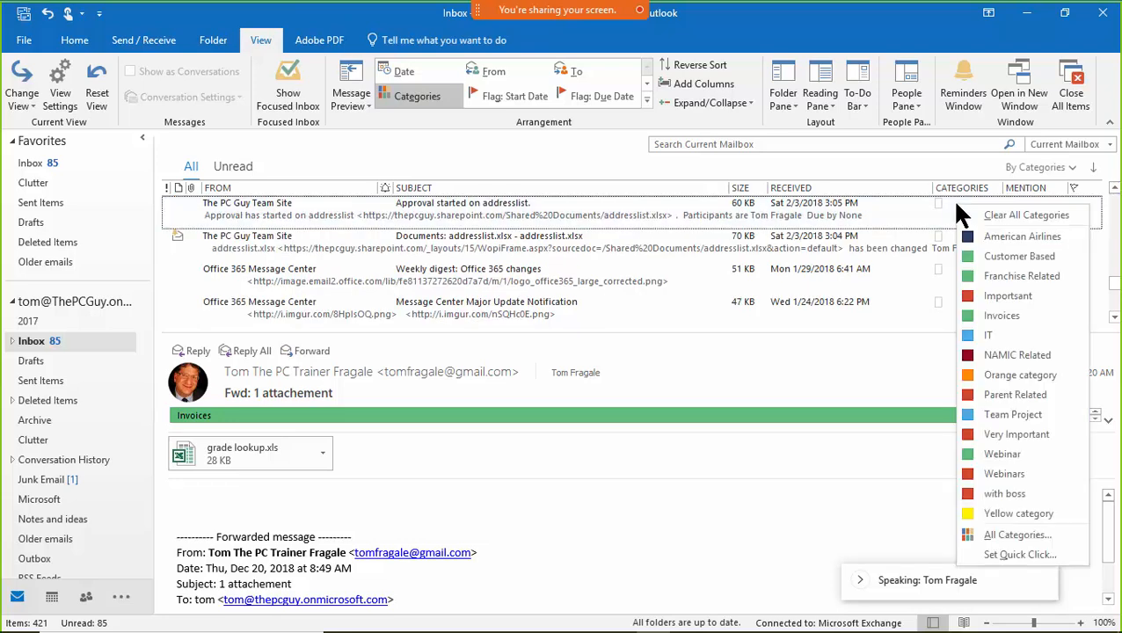
left_click(1009, 314)
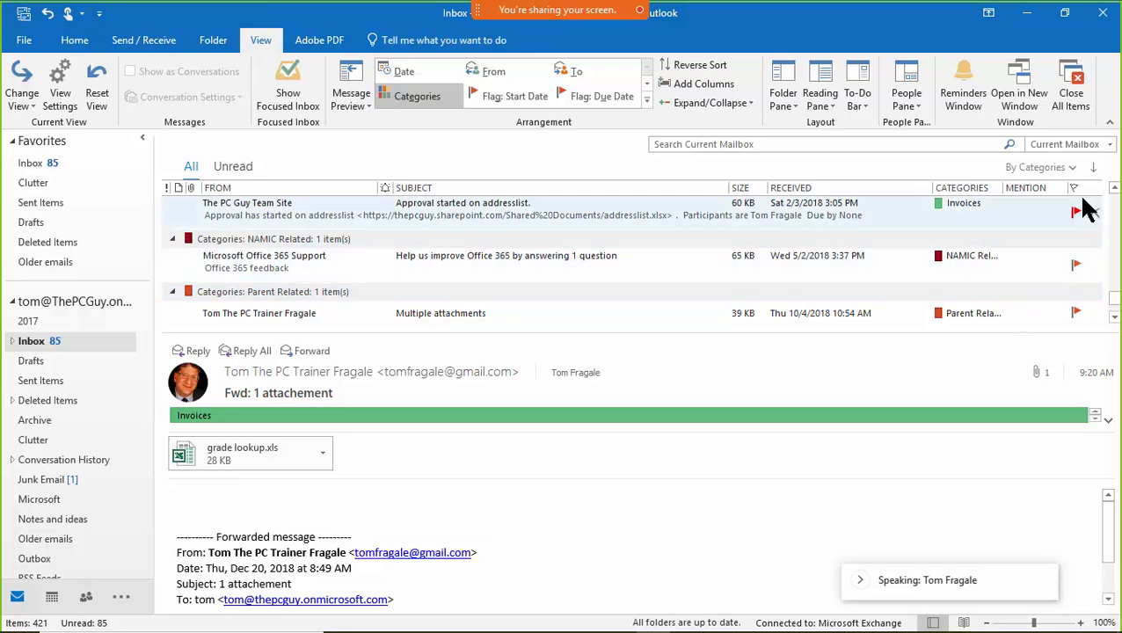
Step: Check the messages in the Invoices group and reverse the sort order of the inbox categories
left_click(1114, 188)
left_click(1113, 188)
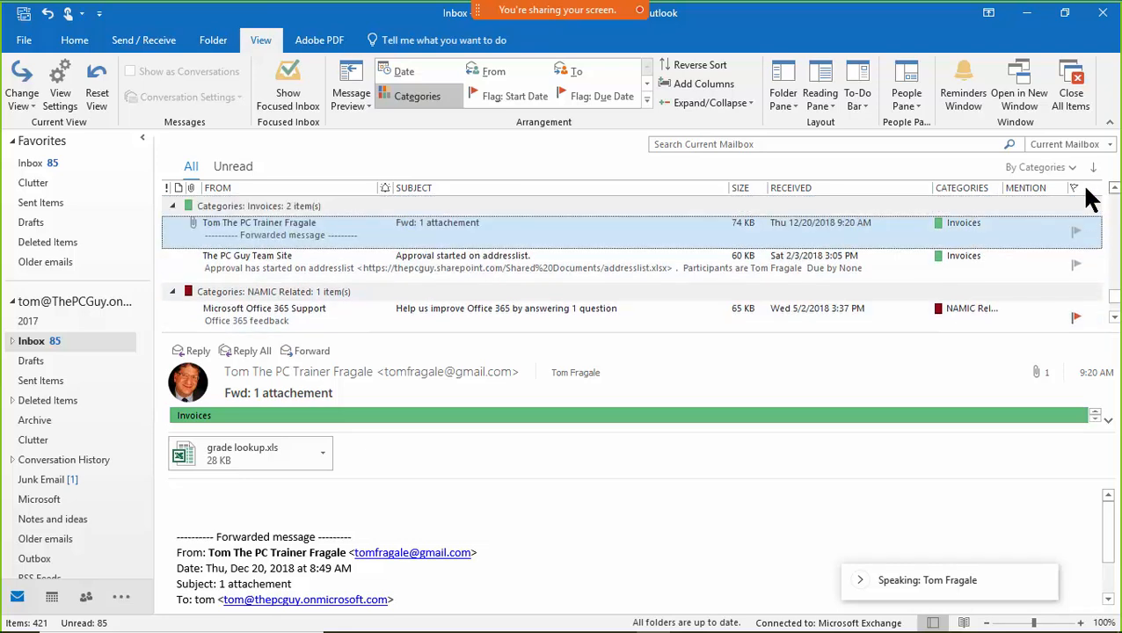
left_click(968, 187)
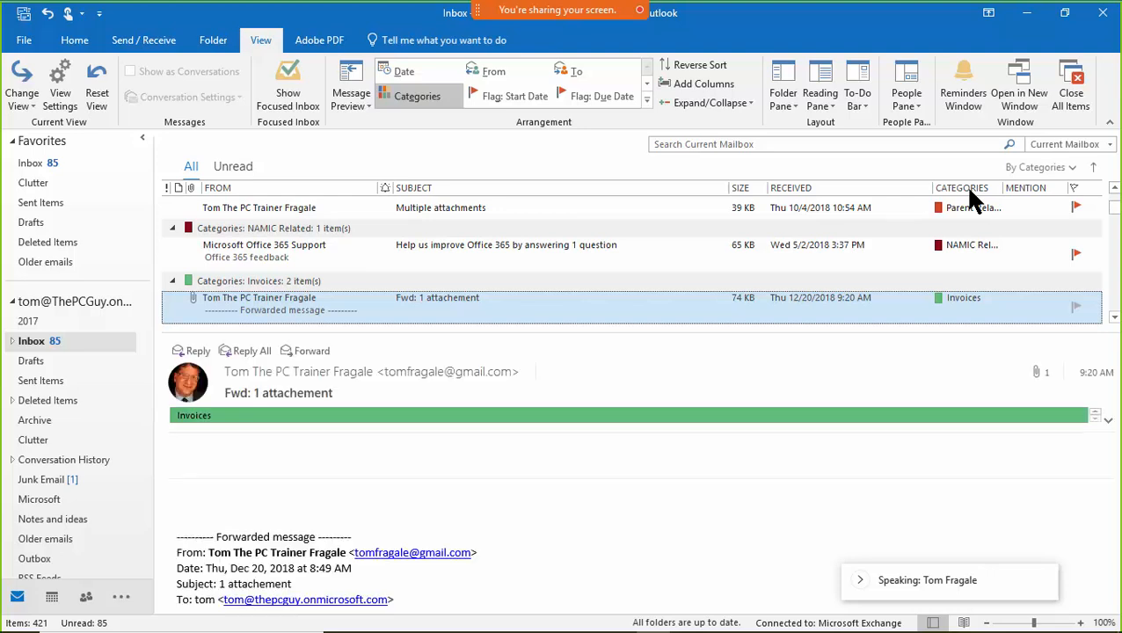
Step: Reverse the inbox's category sort order and look through the groups around Invoices
left_click(968, 187)
left_click(1114, 319)
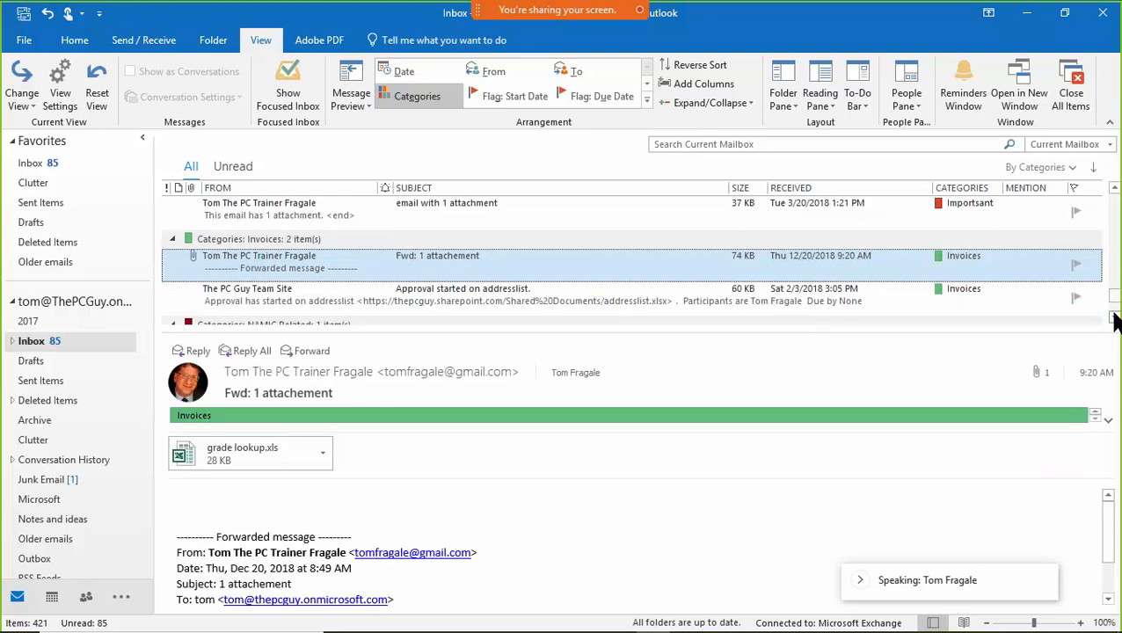
left_click(1113, 318)
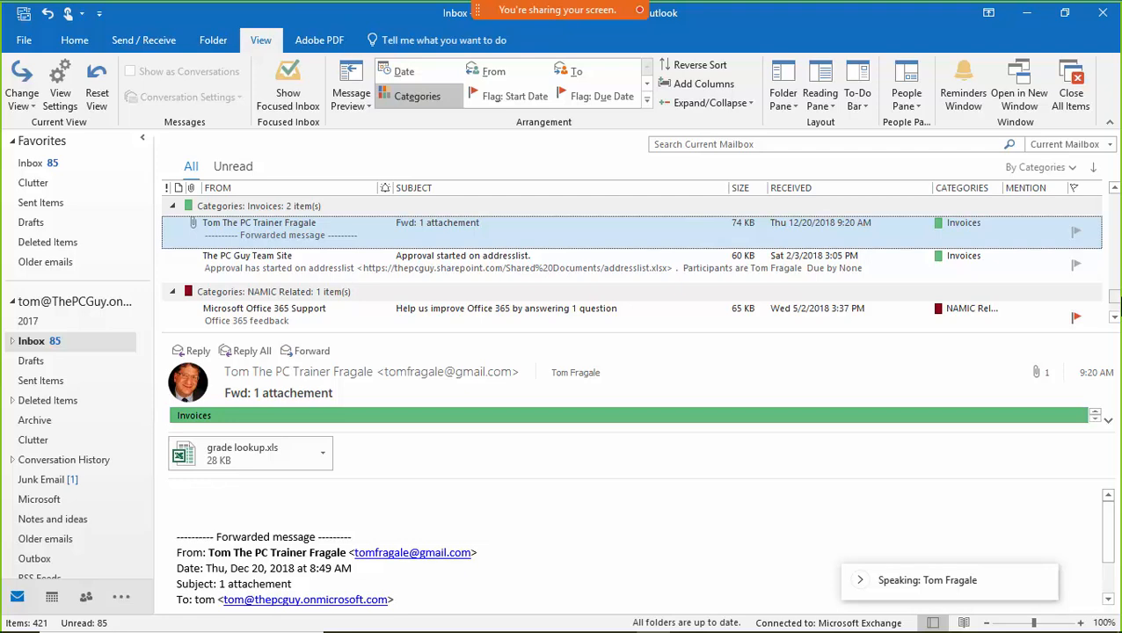
left_click(1114, 189)
left_click(1114, 190)
left_click(1113, 190)
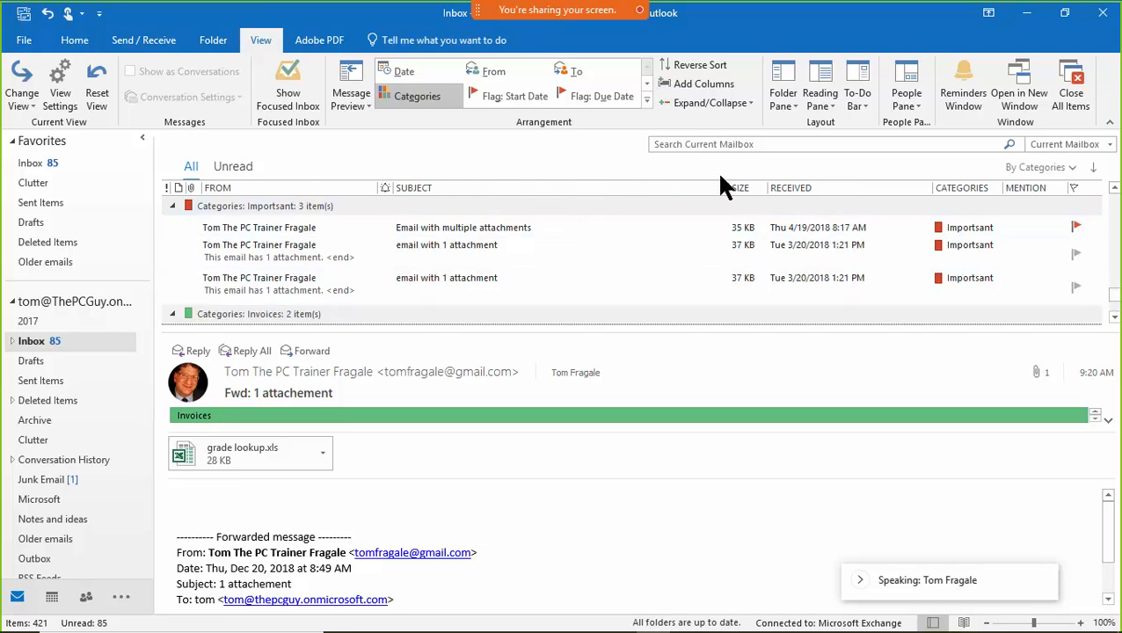
Step: Sort the inbox by received date and flag the "Automatic reply: GETINGE: PO for Word class" message for follow-up
left_click(806, 193)
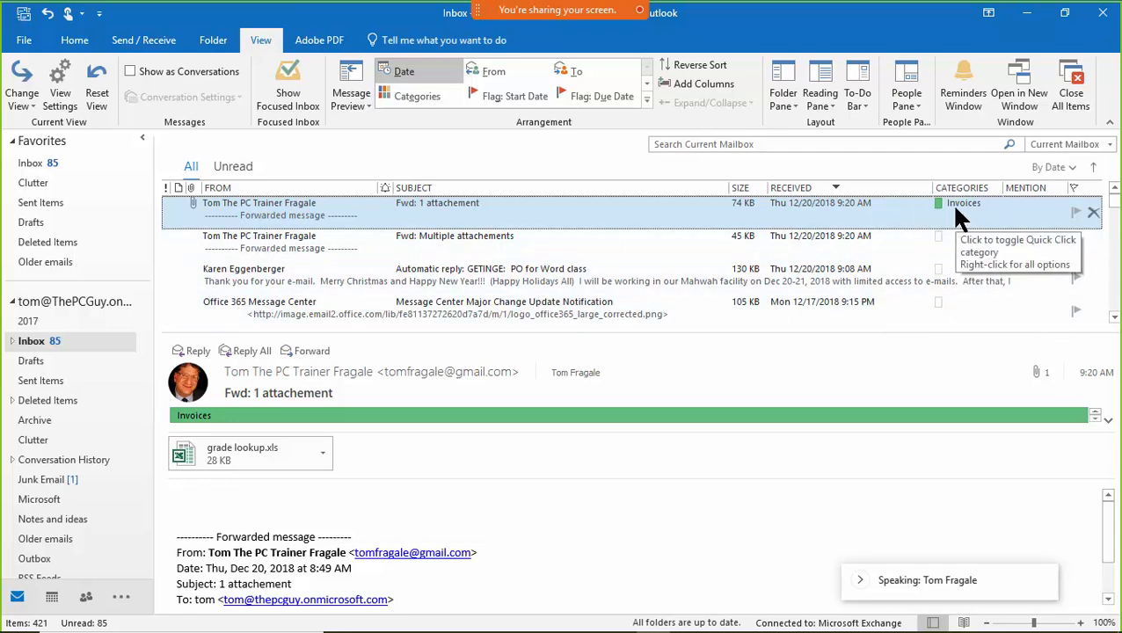
left_click(425, 282)
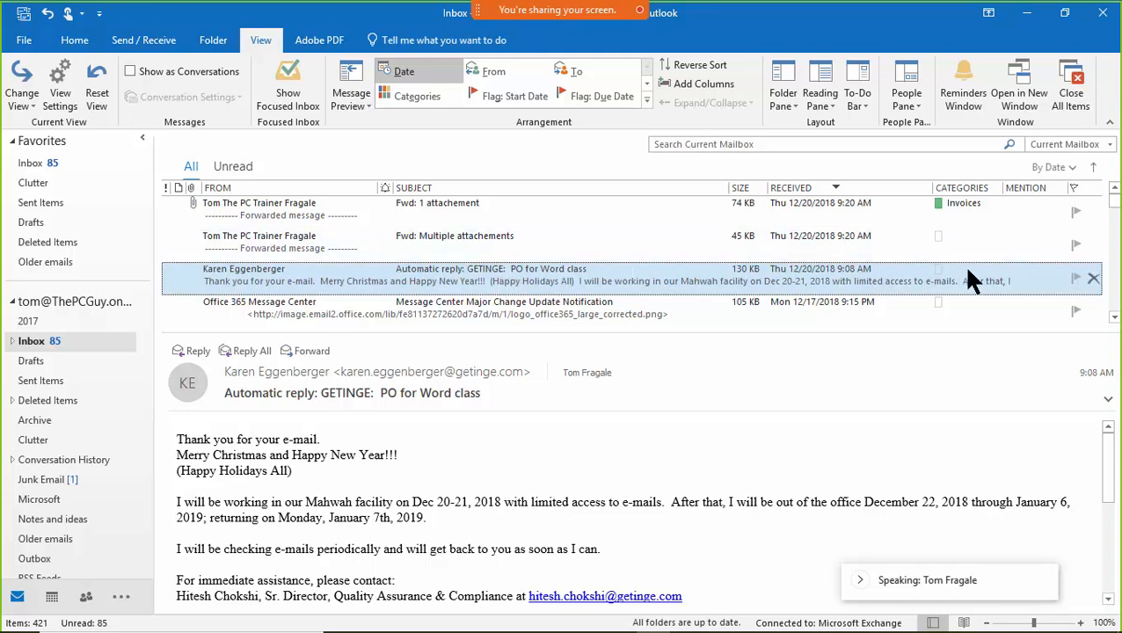
left_click(1076, 279)
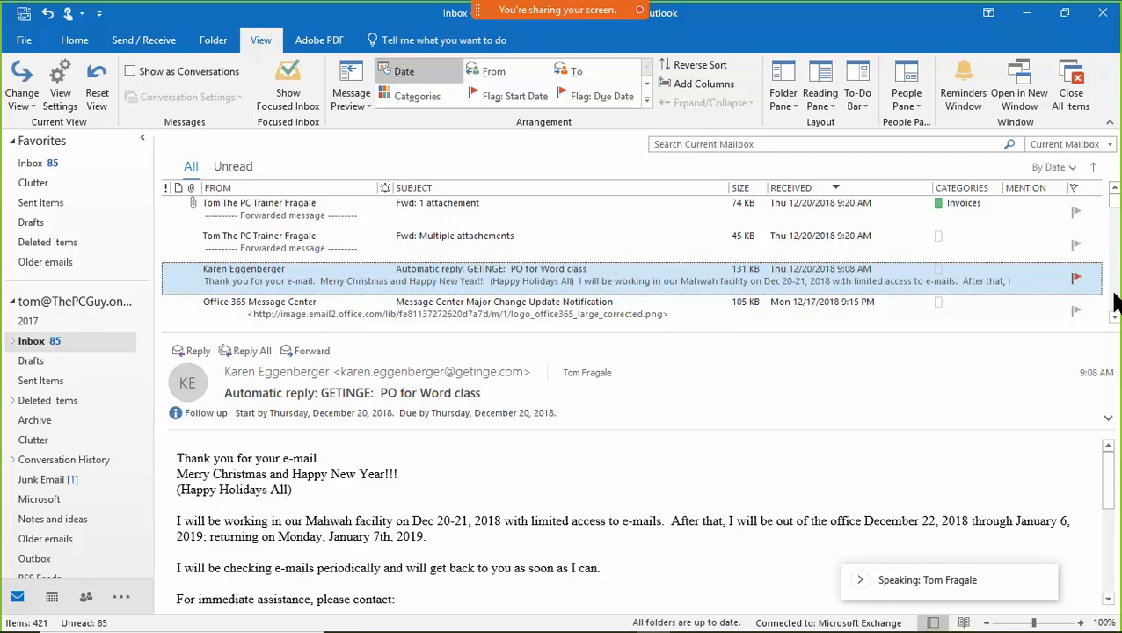
Step: Sort the inbox by flag status and look through the flagged, completed and first unflagged messages
left_click(1074, 188)
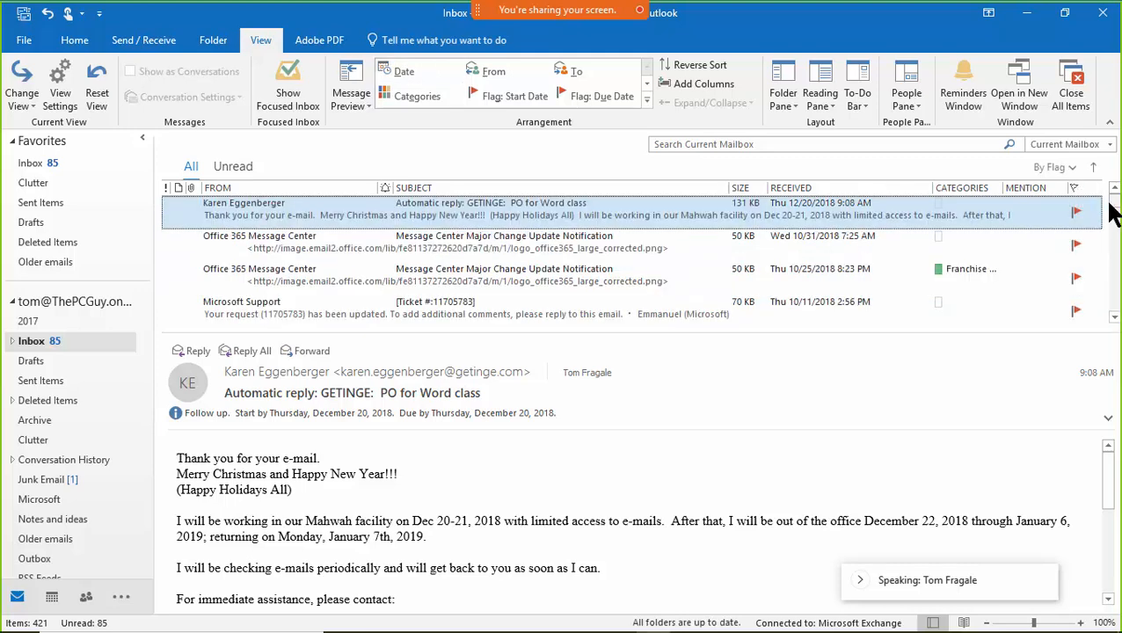
mouse_move(1112, 205)
left_mouse_down()
mouse_move(1113, 271)
mouse_move(1112, 201)
left_mouse_up()
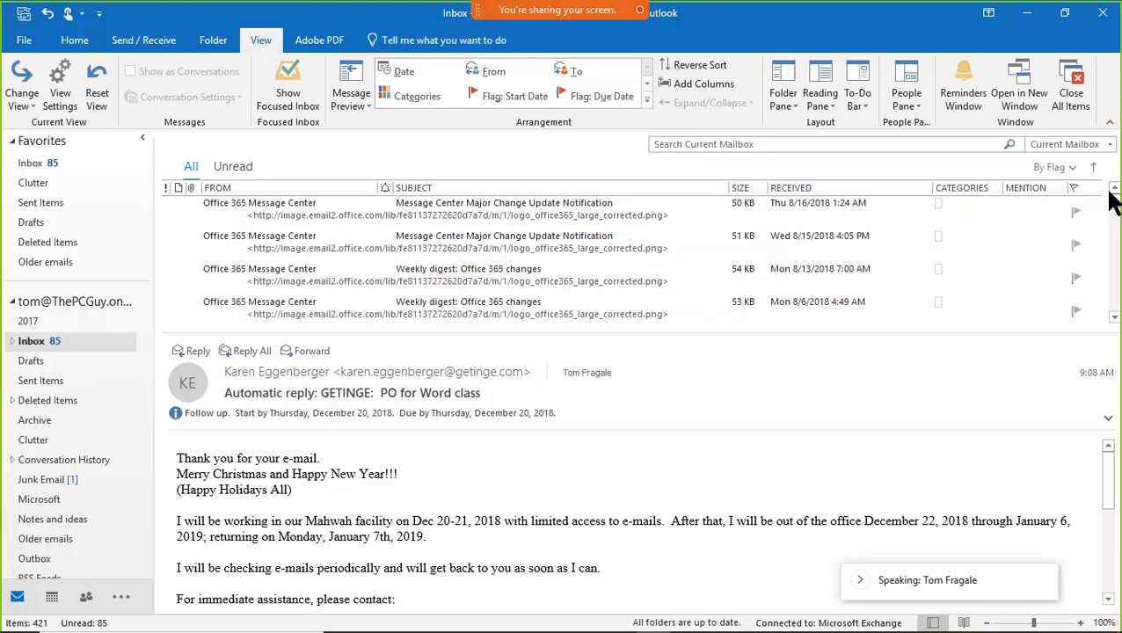
left_click(1114, 318)
left_click(1114, 318)
left_click(1115, 318)
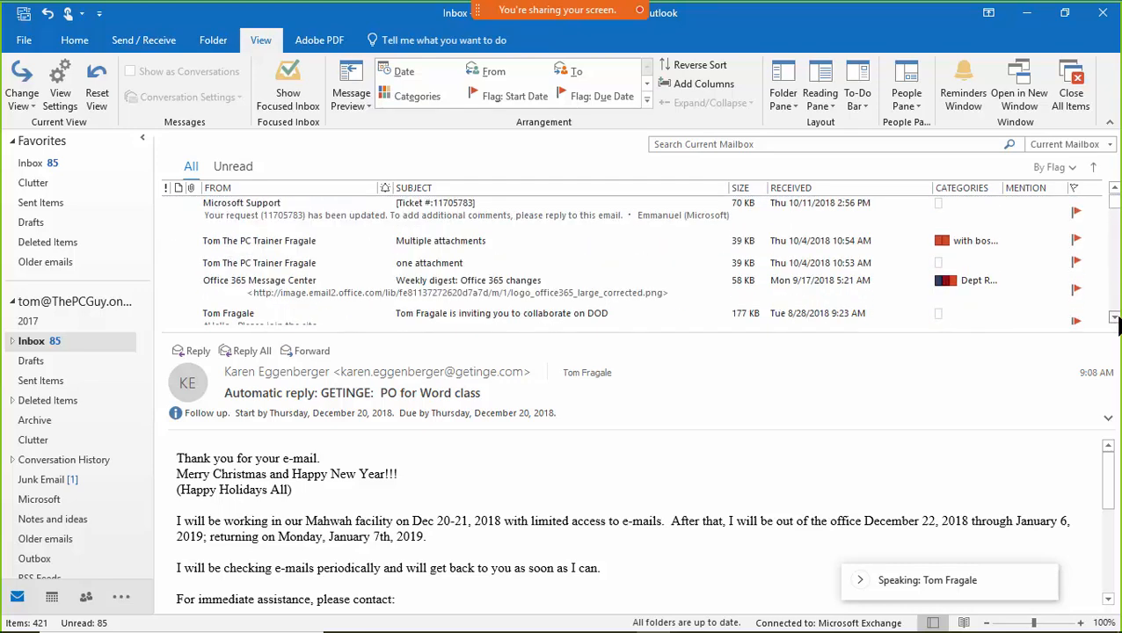
left_click(1114, 318)
left_click(1115, 318)
left_click(1114, 318)
left_click(1115, 318)
left_click(1115, 319)
left_click(1115, 319)
left_click(1114, 318)
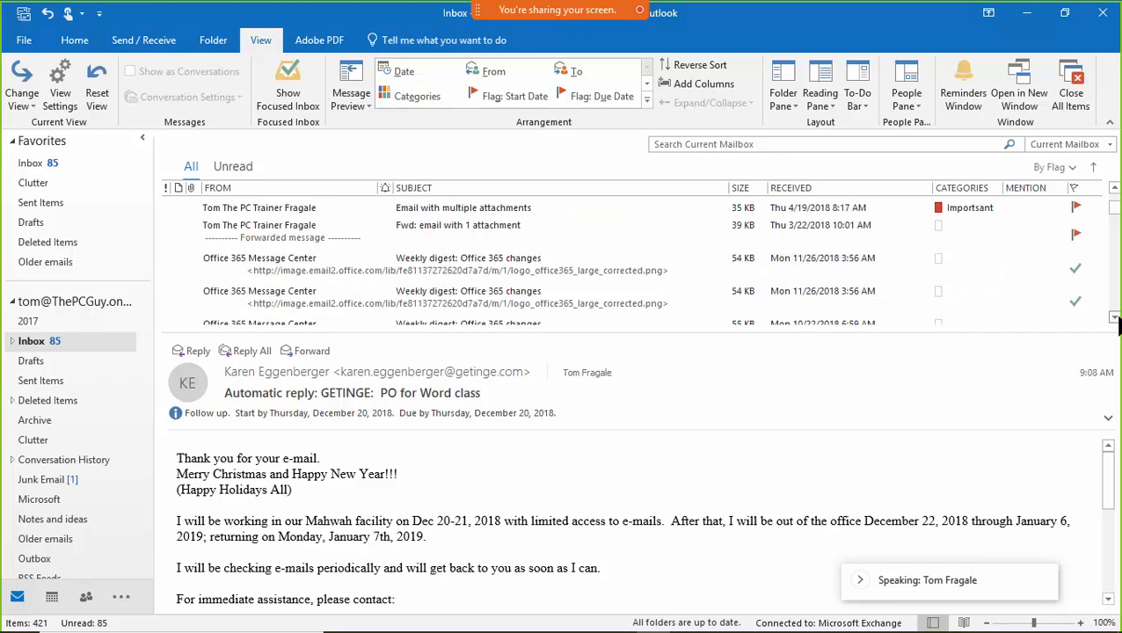
left_click(1114, 318)
left_click(1114, 318)
left_click(1115, 318)
left_click(1114, 318)
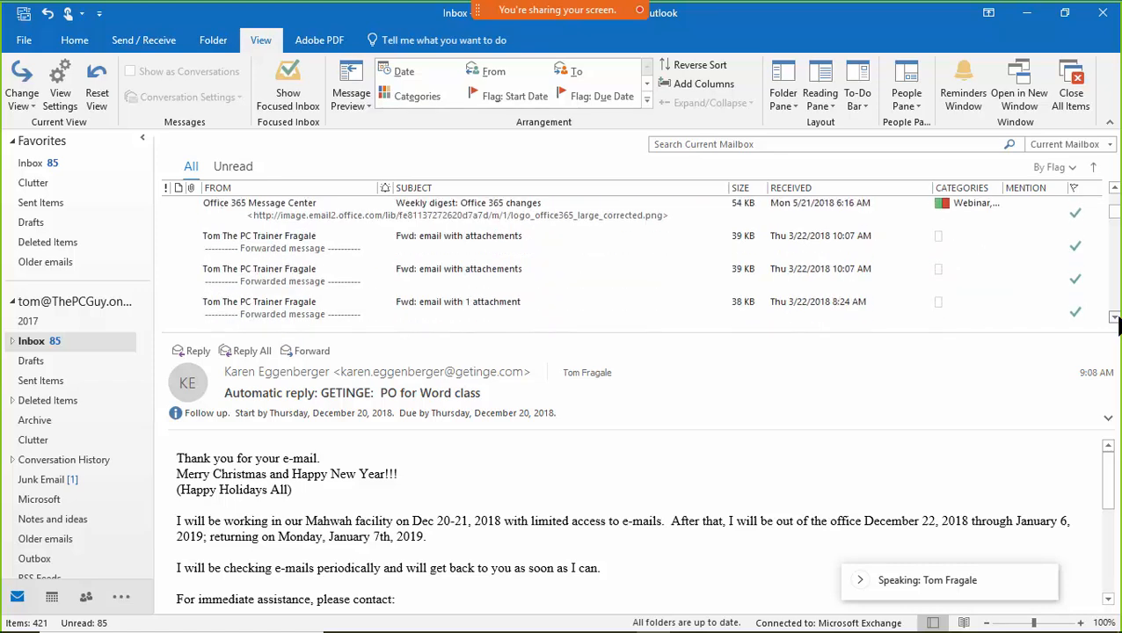
left_click(1115, 318)
left_click(1114, 318)
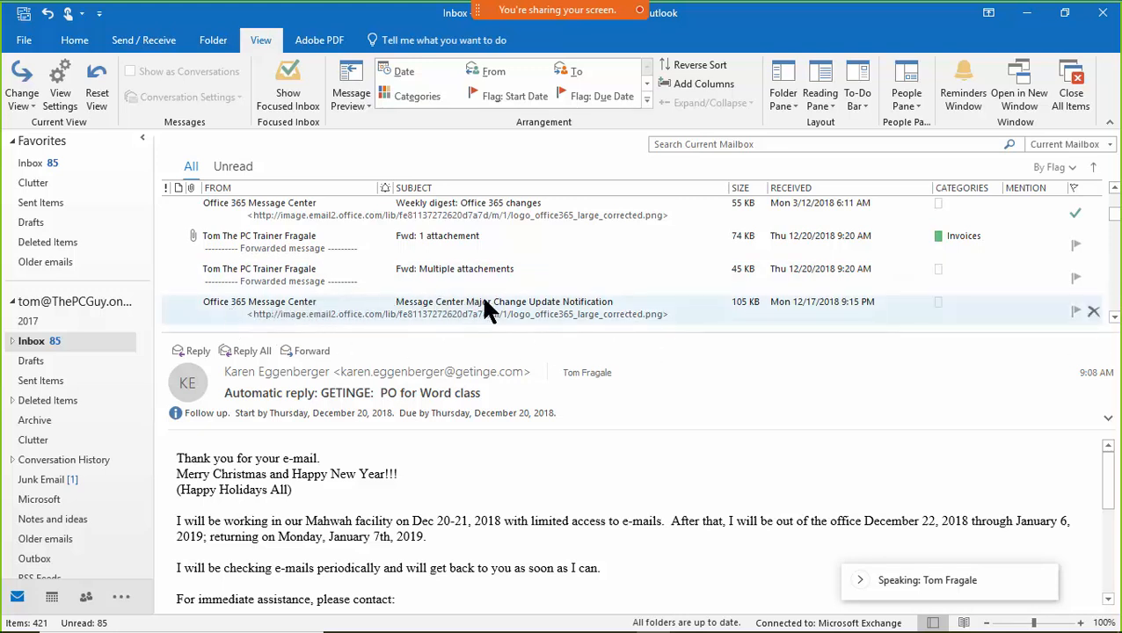
Step: Flag the 12/17/2018 "Message Center Major Change Update Notification" message for follow-up and look back through the flagged messages
left_click(1075, 312)
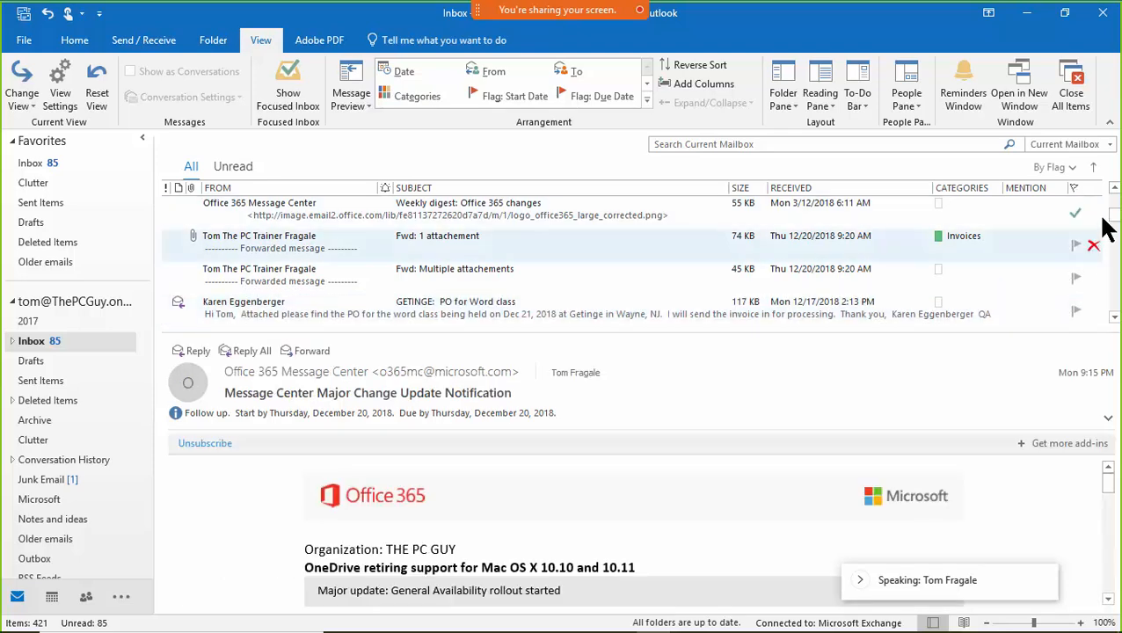
left_click(1112, 189)
left_click(1113, 189)
left_click(1112, 189)
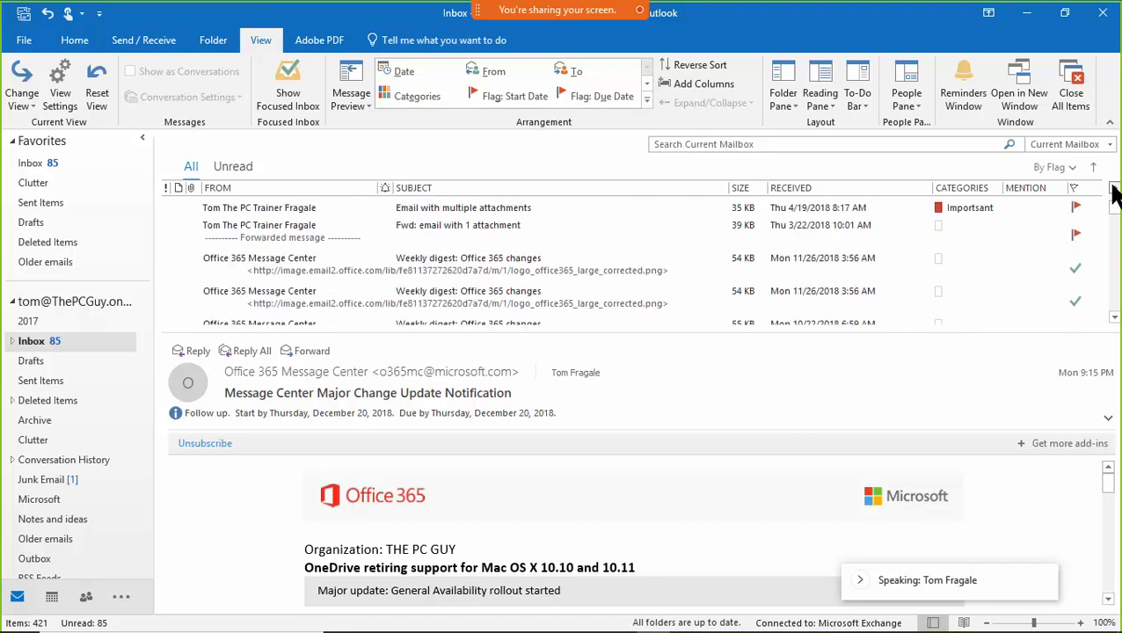
left_click(1113, 189)
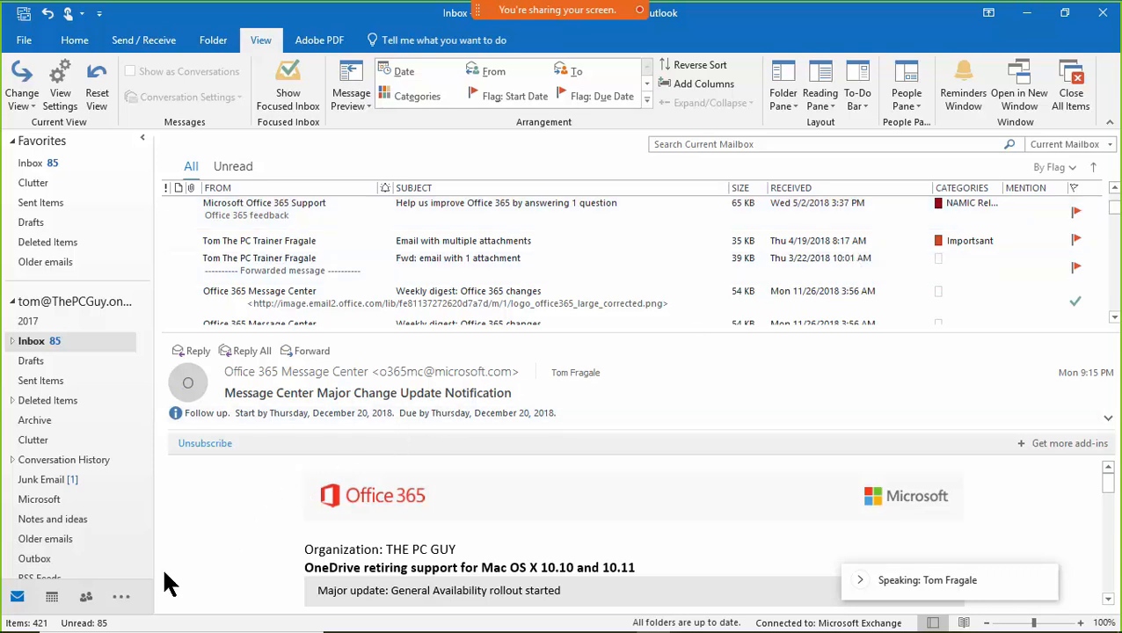
Step: Open the To-Do List in Tasks and examine the flagged inbox messages listed there
left_click(121, 598)
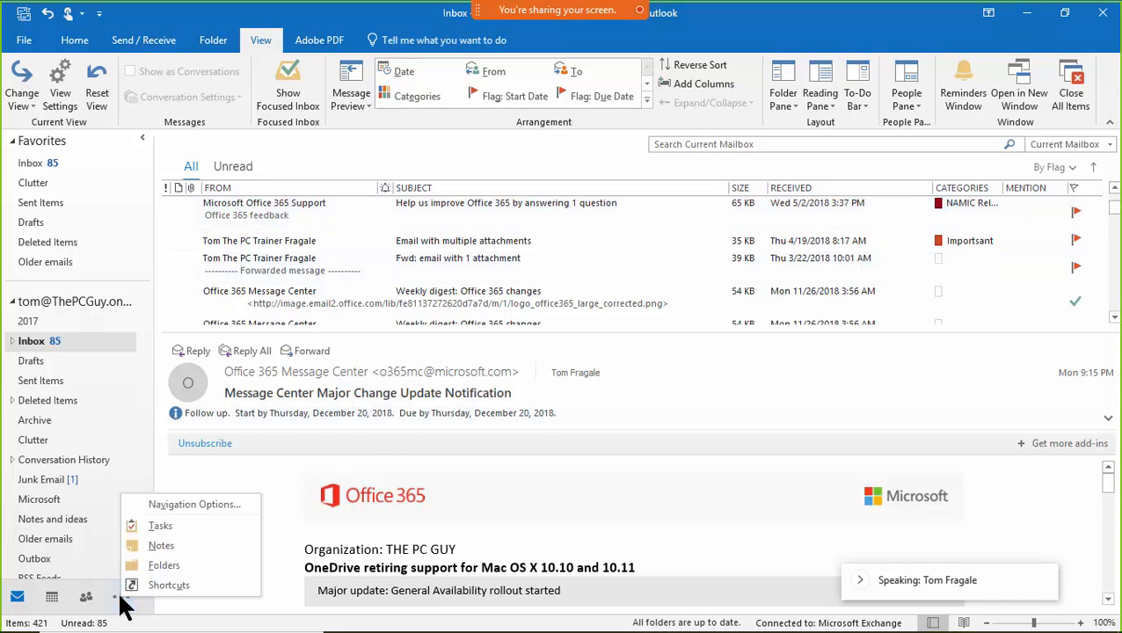
left_click(185, 531)
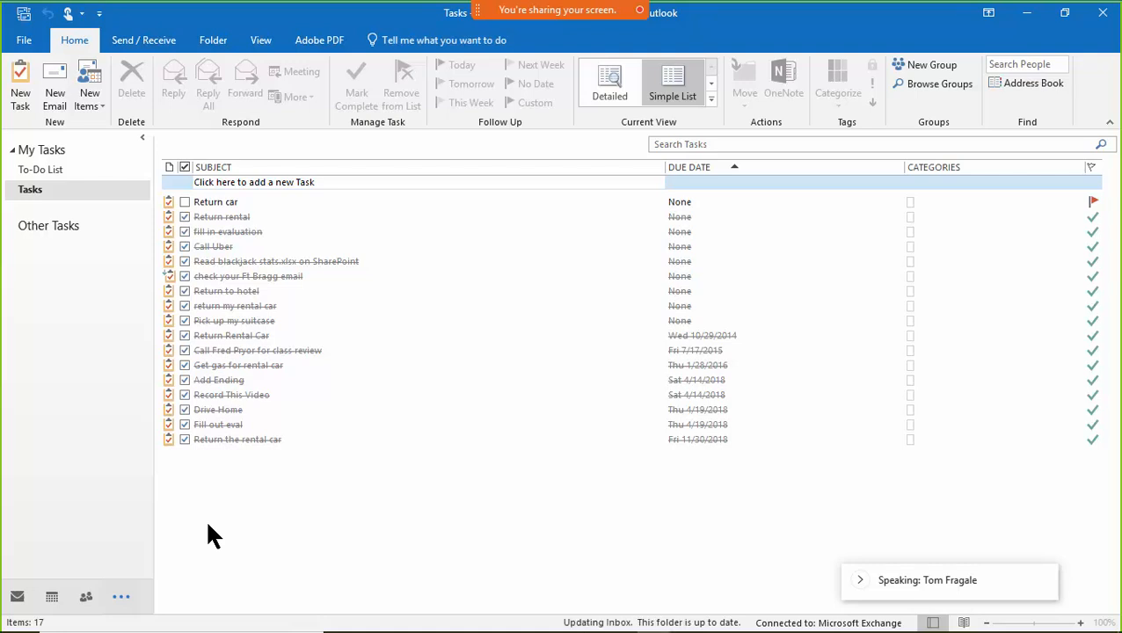
left_click(47, 169)
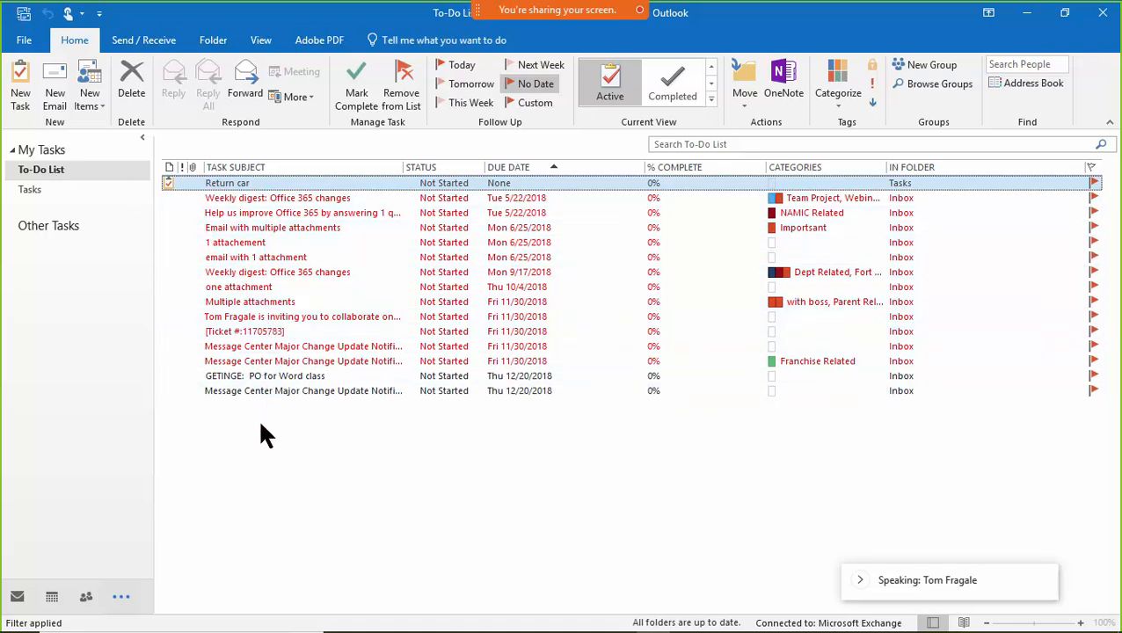
left_click(261, 195)
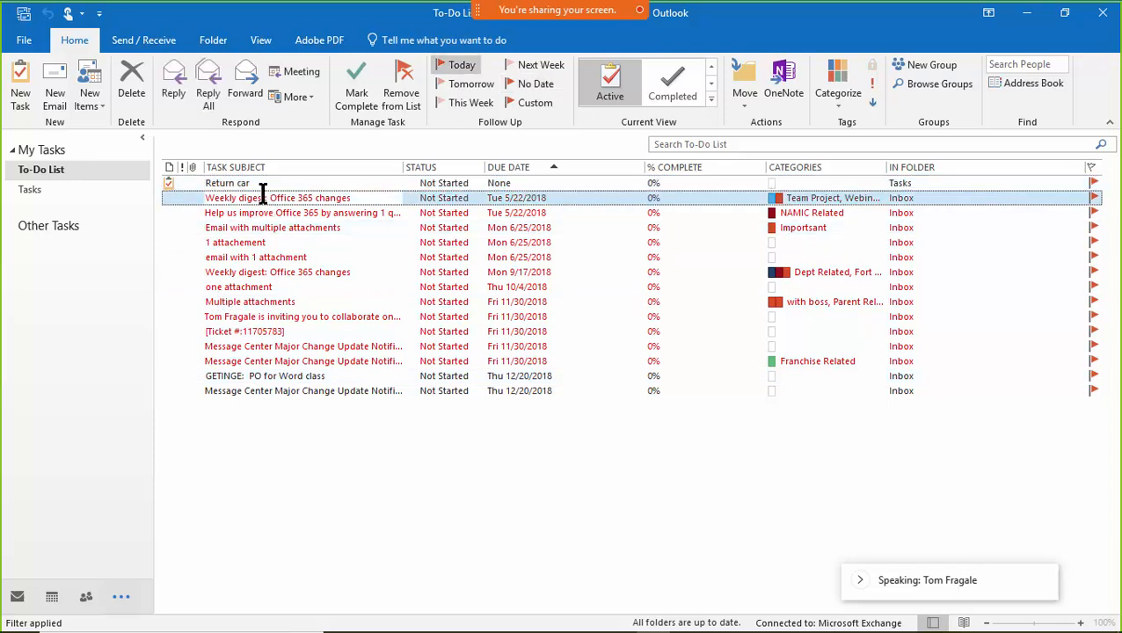
left_click(266, 211)
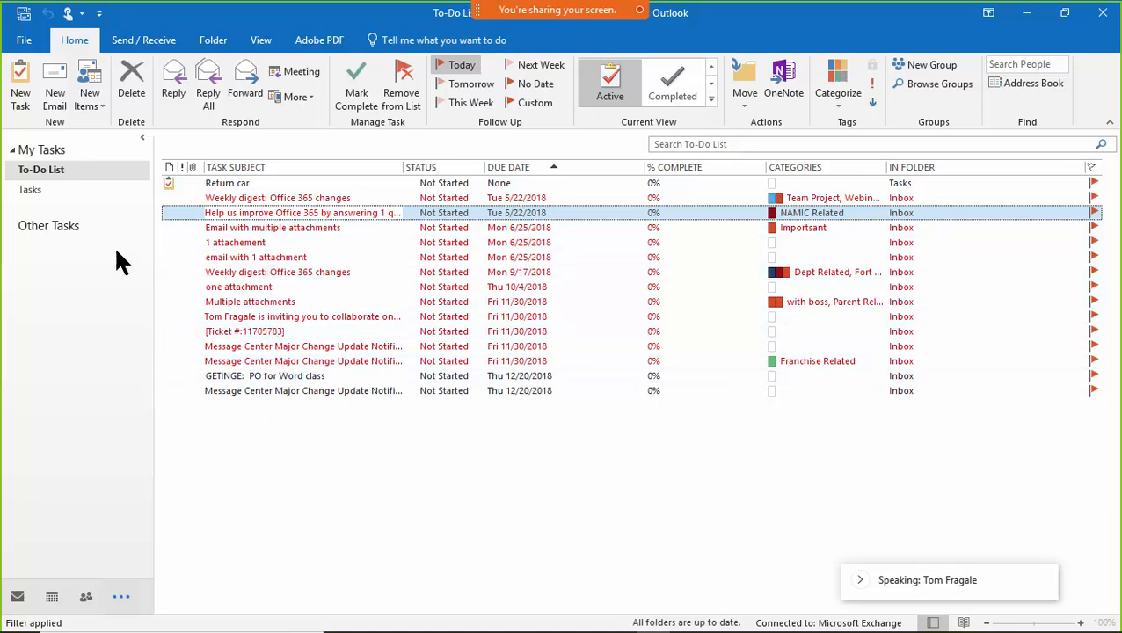
Step: Return to the mail inbox and review the flagged and completed messages
left_click(18, 598)
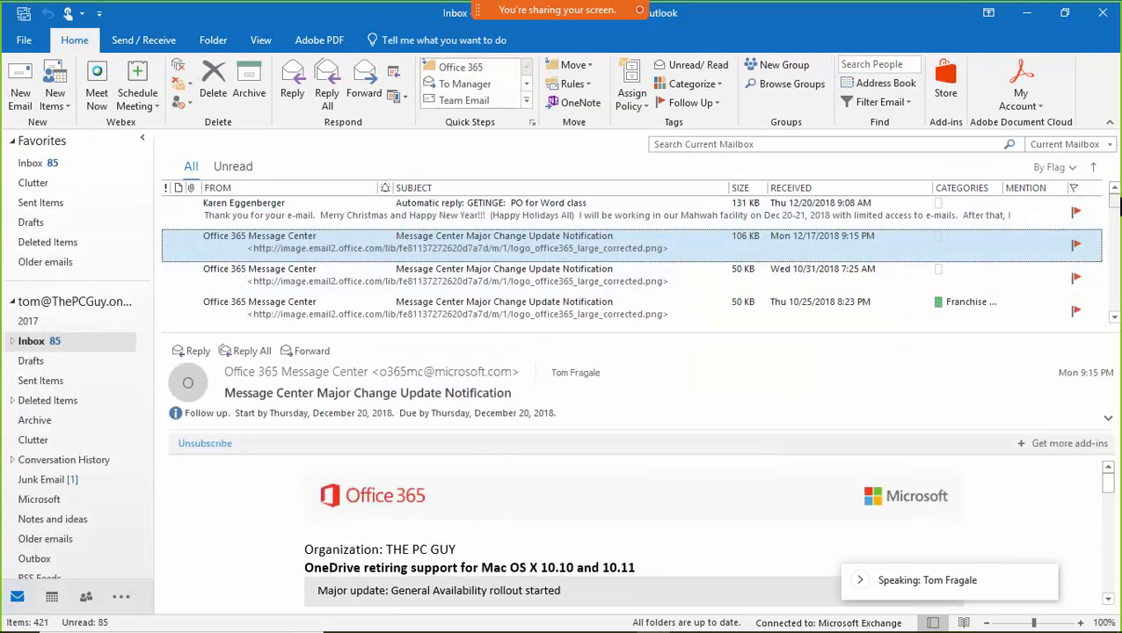
left_click(1113, 318)
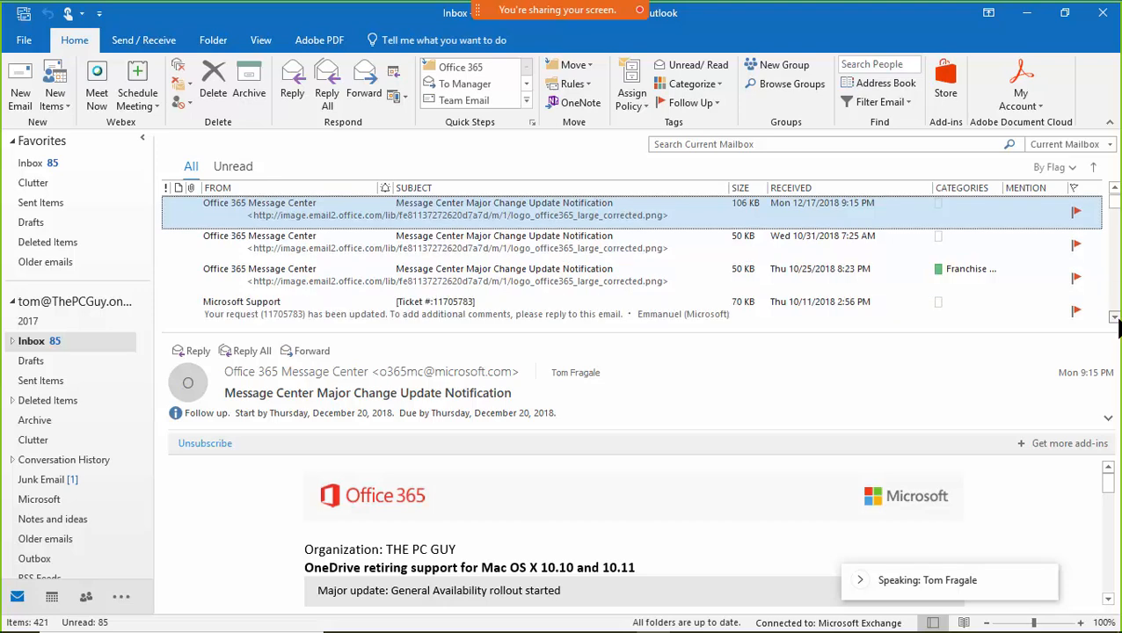
left_click(1113, 318)
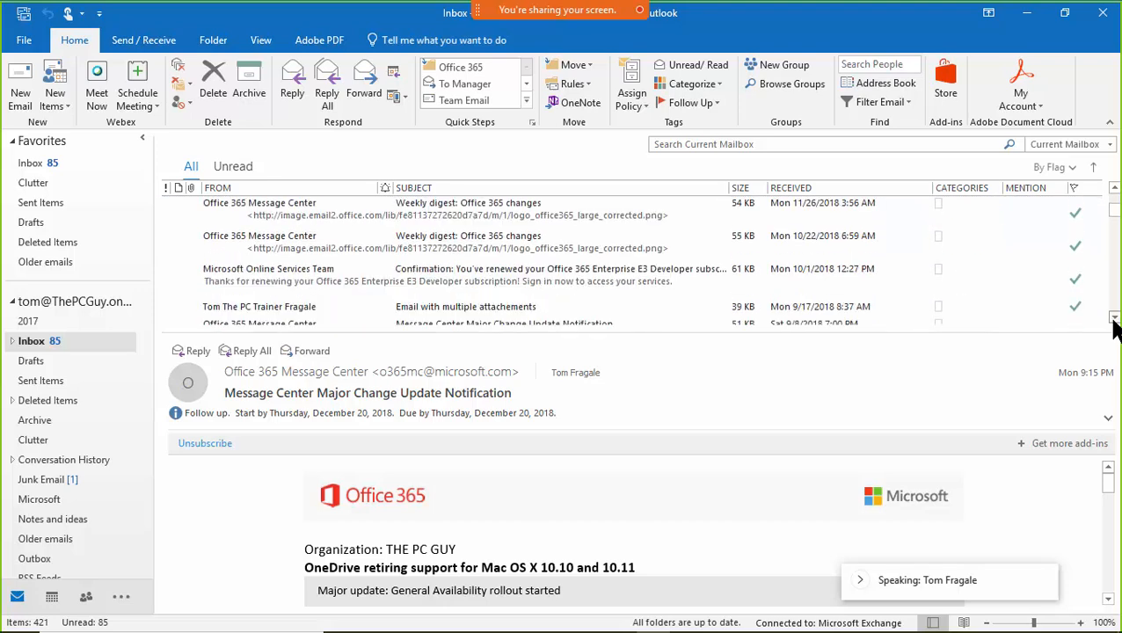
left_click(1114, 318)
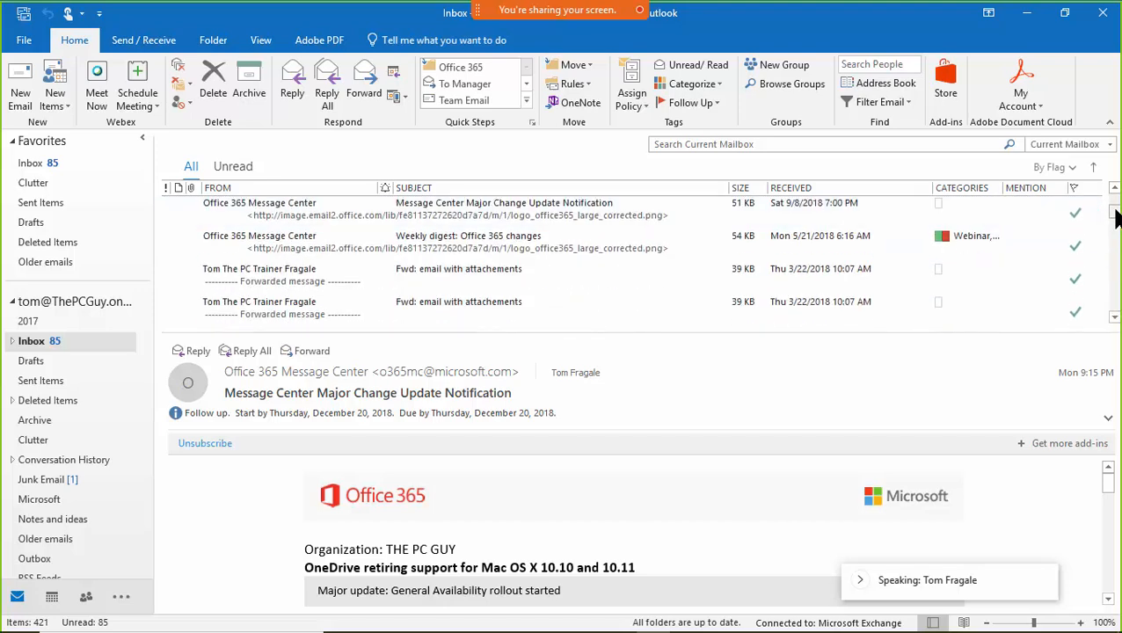
scroll(1090, 215, "up", 10)
Step: Add a Follow up reminder for December 20, 2018 at 11:55 AM to the flagged "Automatic reply: GETINGE: PO for Word class" message
right_click(1076, 213)
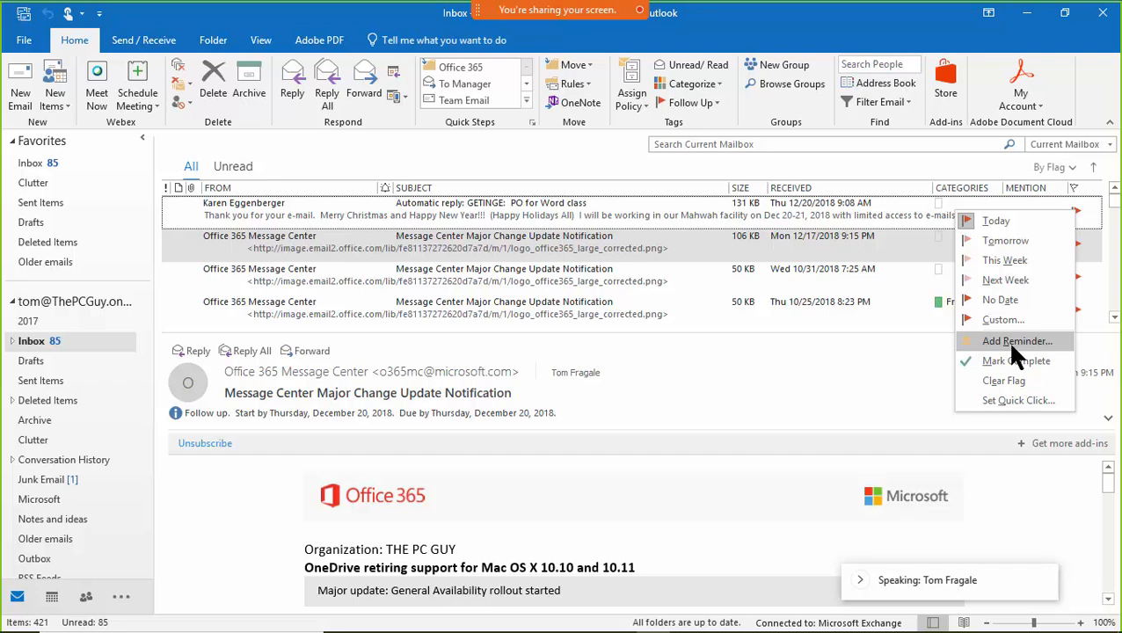
left_click(921, 388)
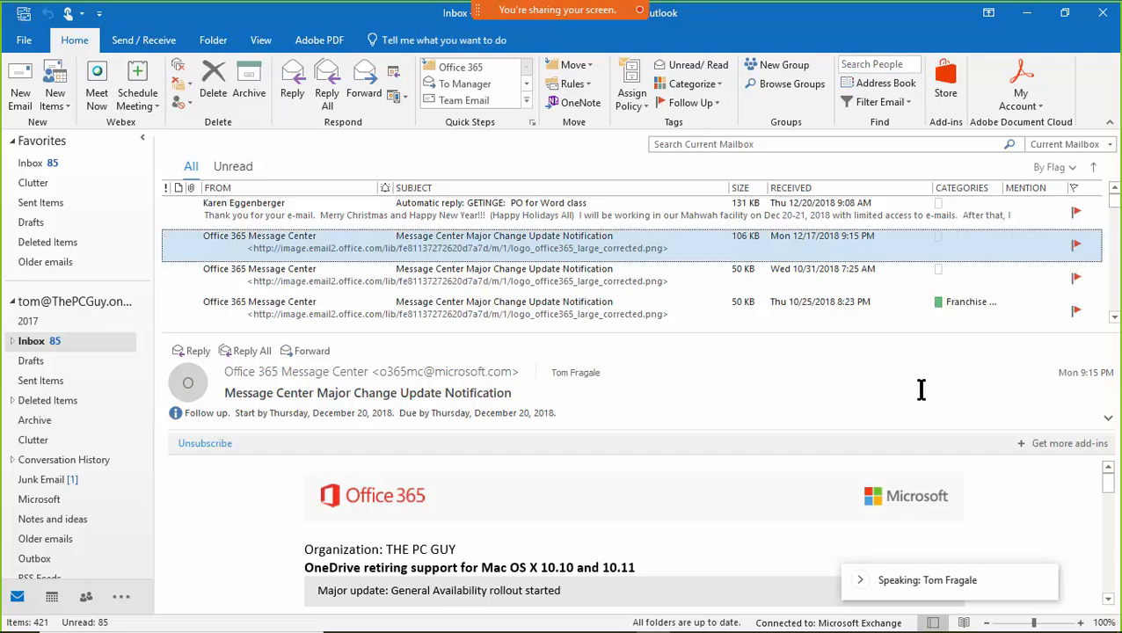
right_click(1065, 213)
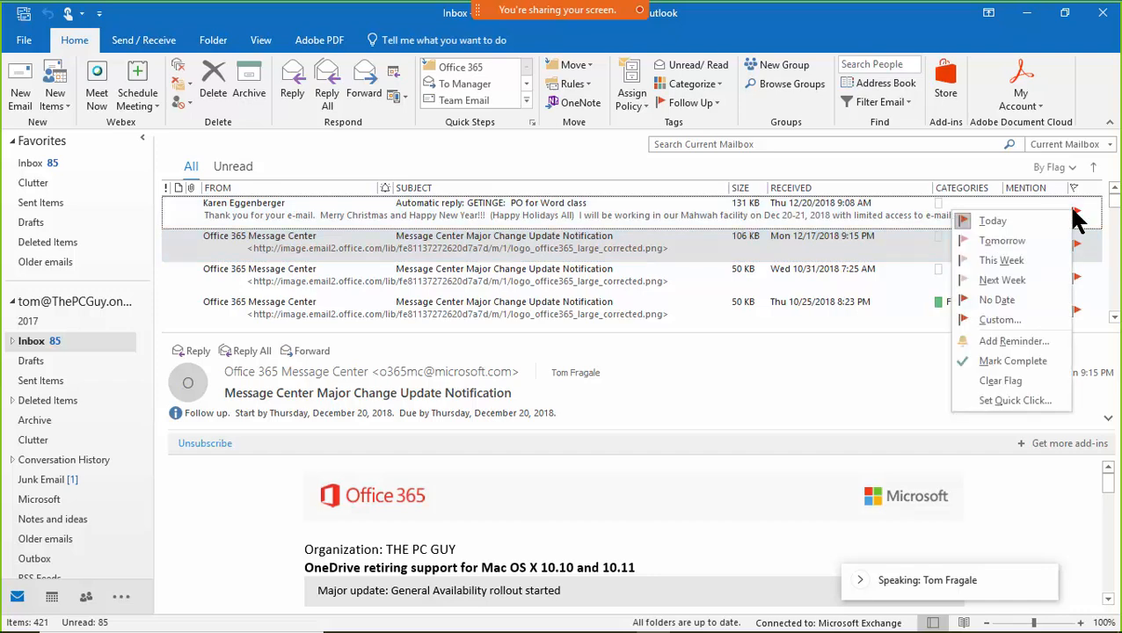
left_click(1005, 343)
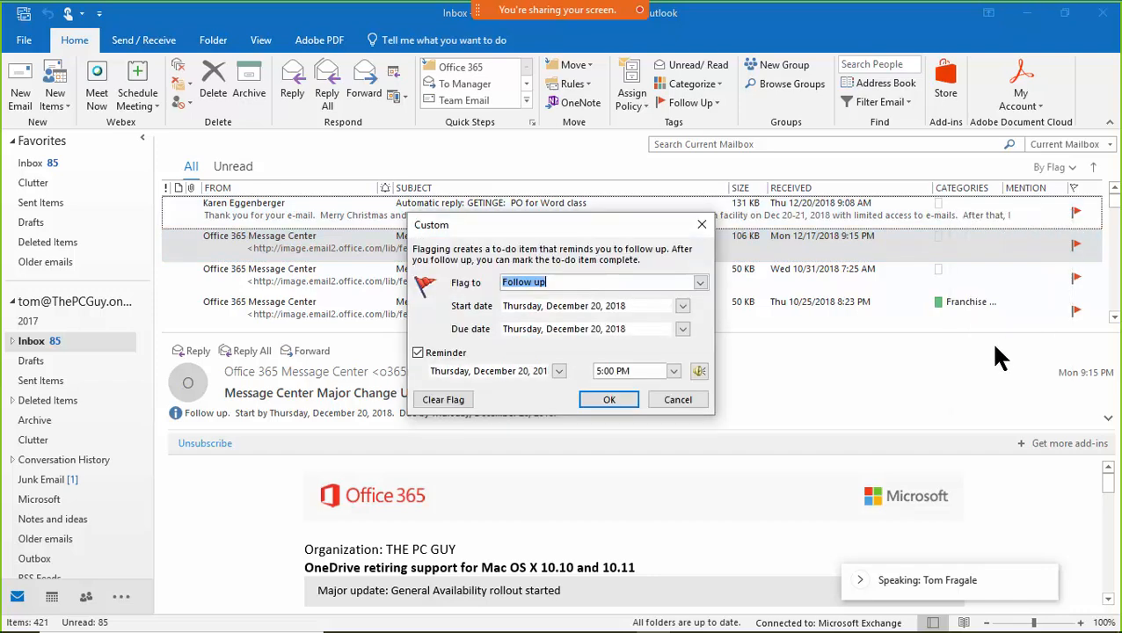
left_click(700, 283)
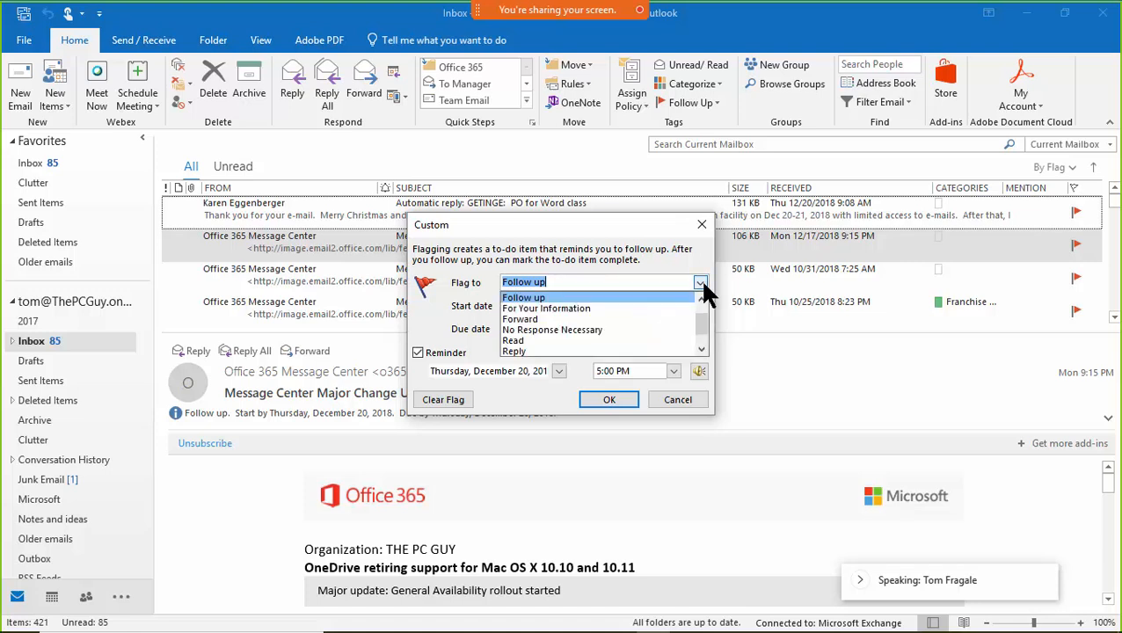
left_click(553, 297)
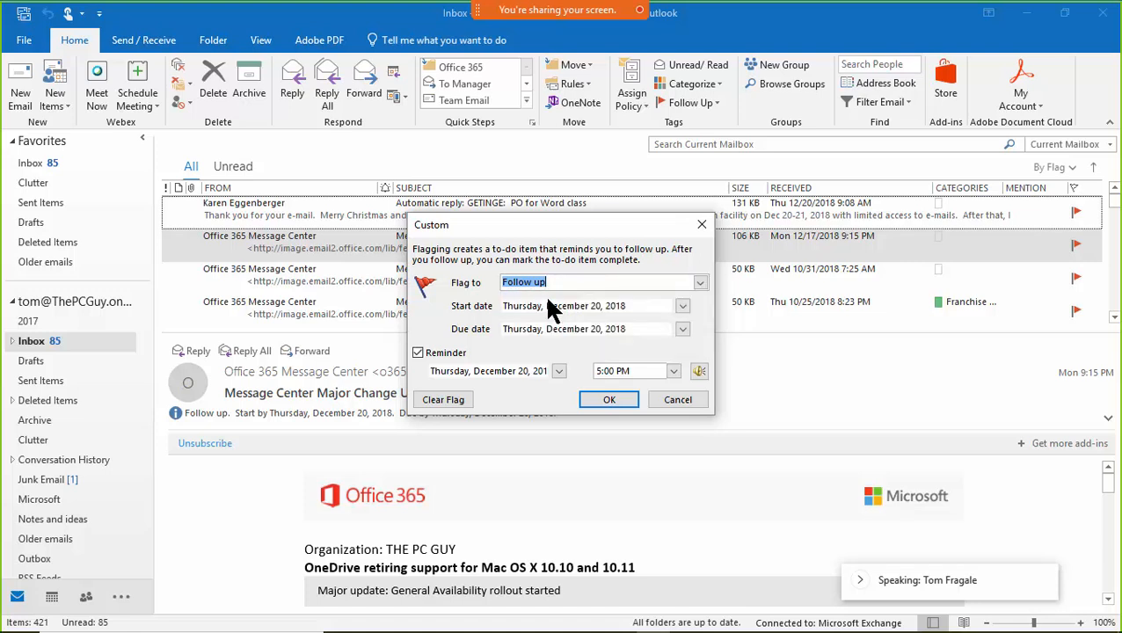
left_click(559, 371)
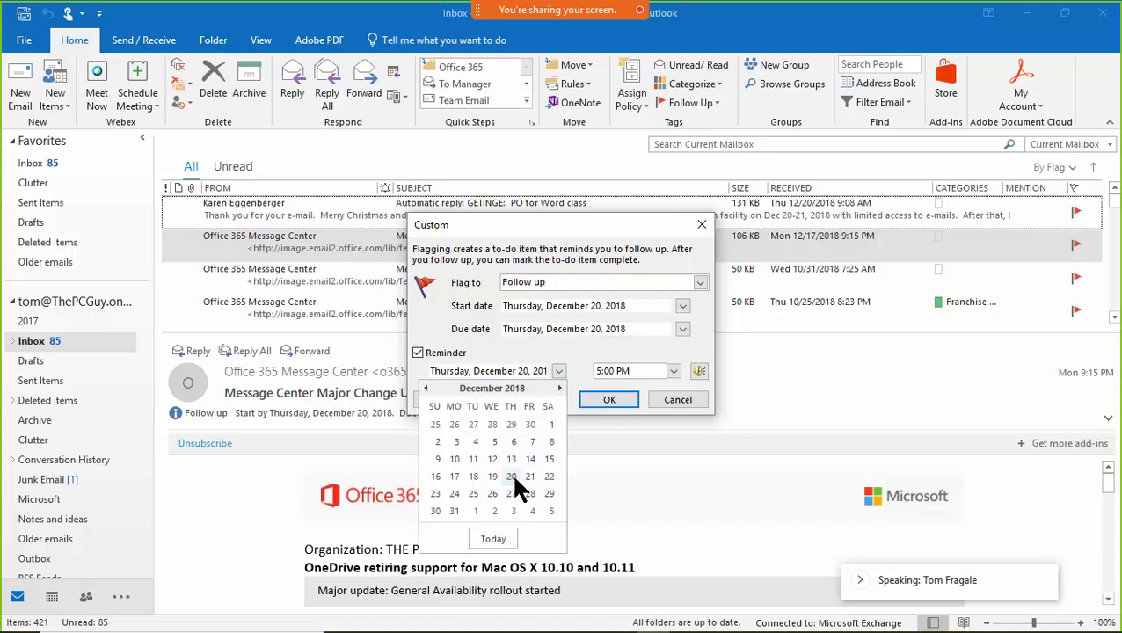
left_click(513, 477)
left_click_drag(632, 370, 541, 382)
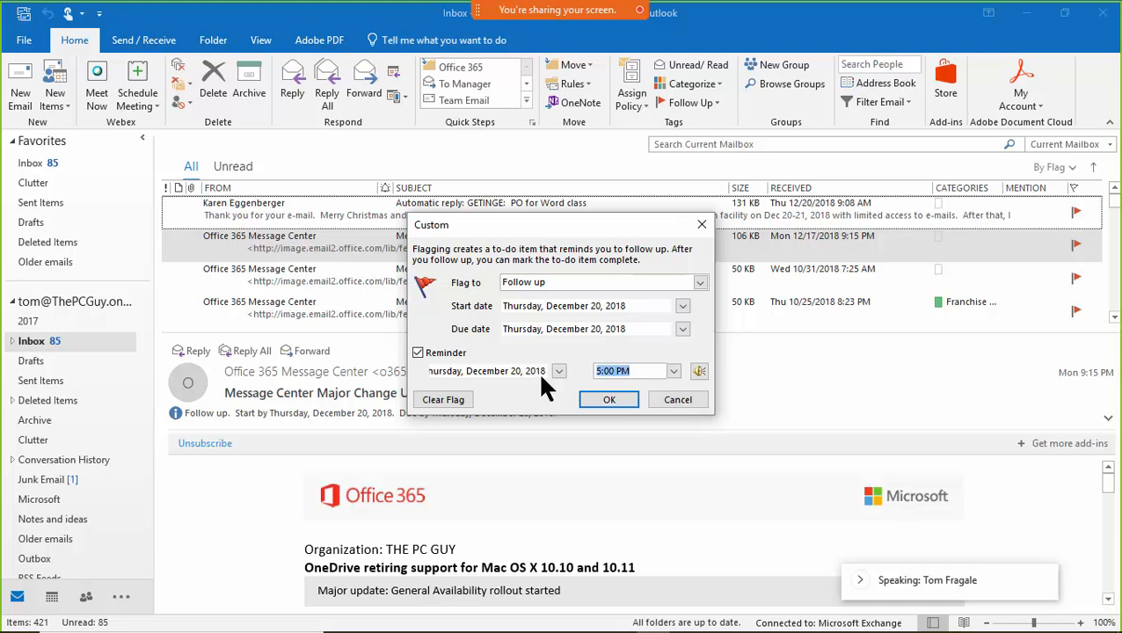
type("11:55 am")
left_click(611, 400)
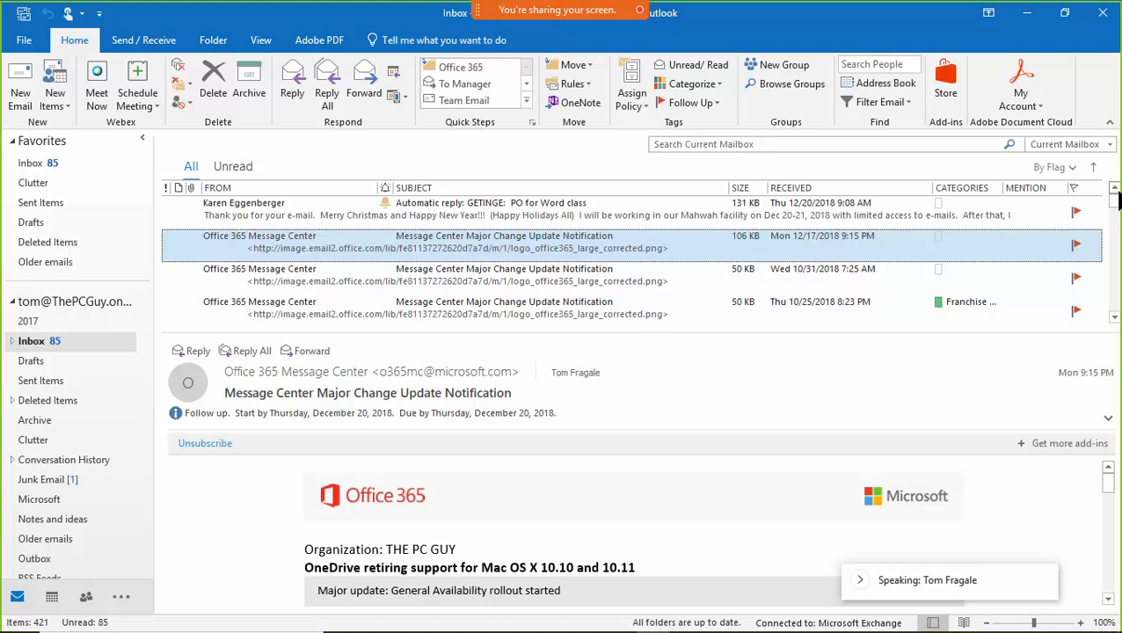
right_click(1078, 247)
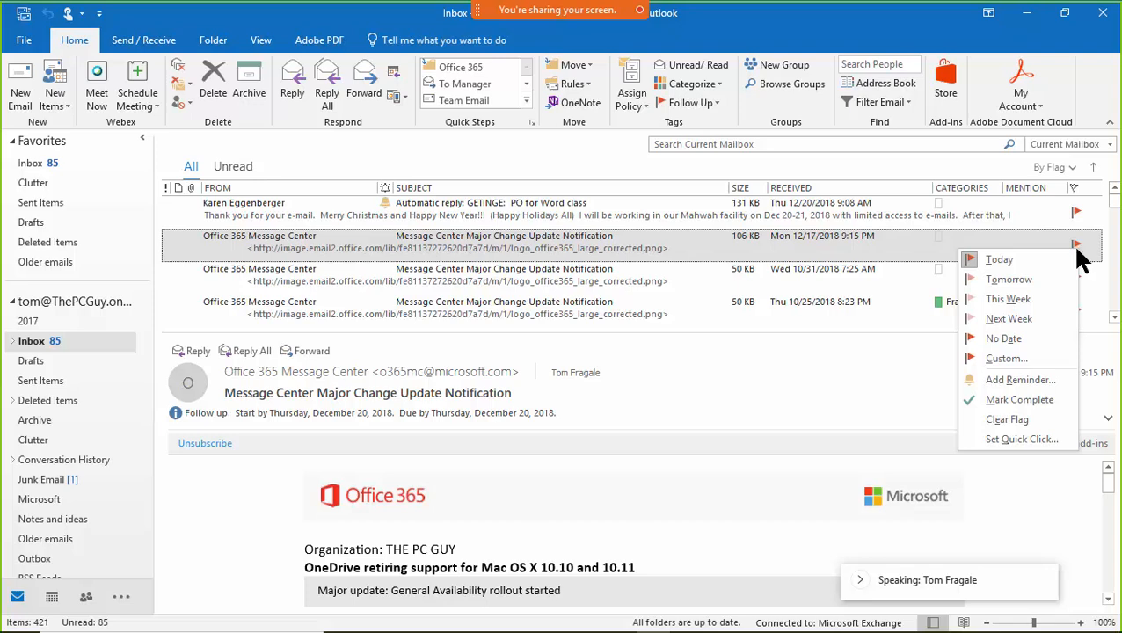
left_click(1019, 380)
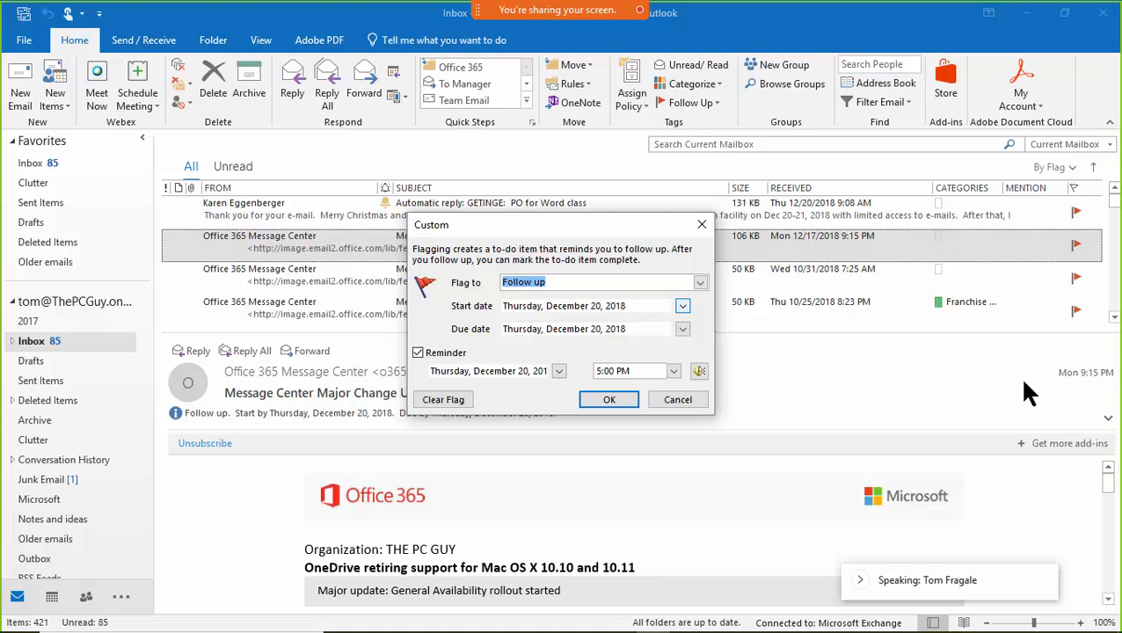
left_click(558, 371)
left_click(558, 371)
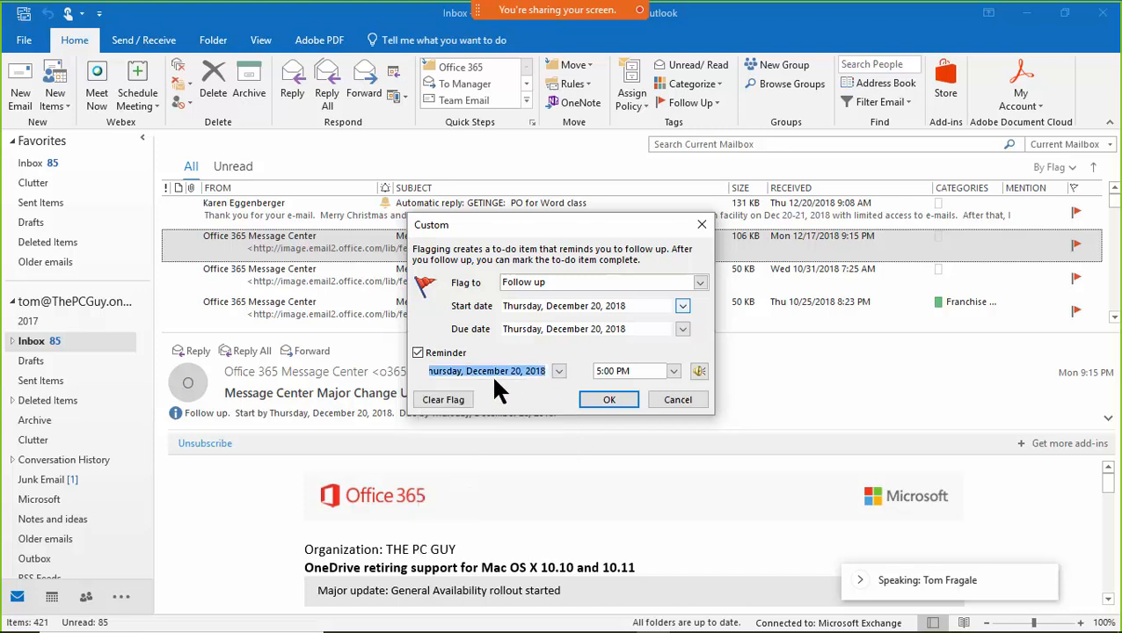
left_click(679, 400)
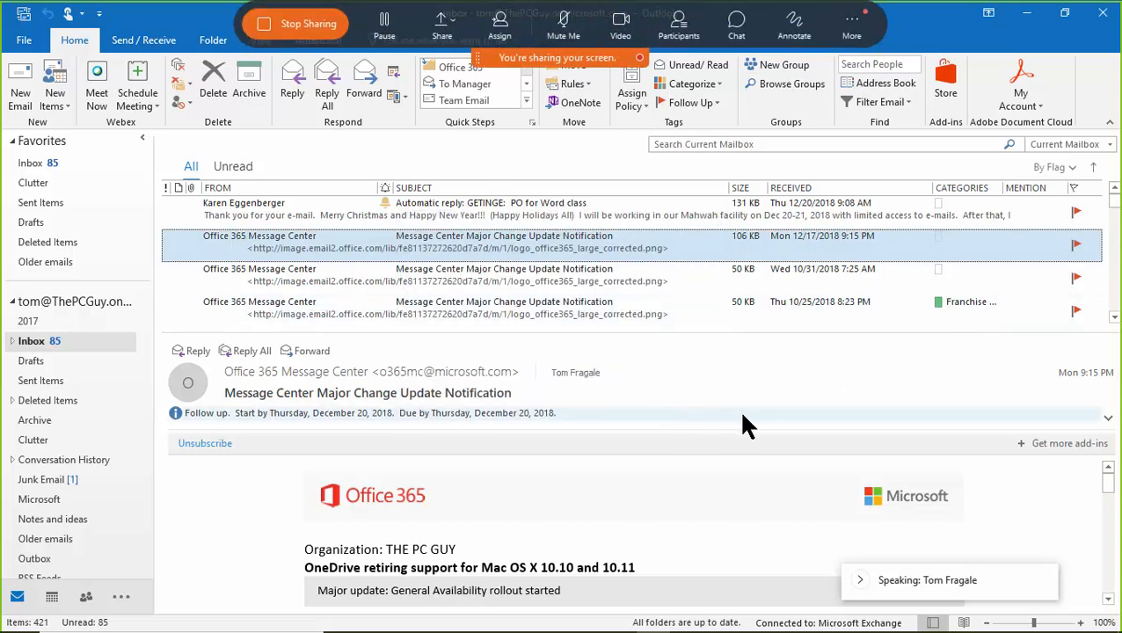
Step: Mark the flagged 3/22/2018 "Fwd: email with 1 attachment" message in the inbox as complete
scroll(1118, 325, "down", 4)
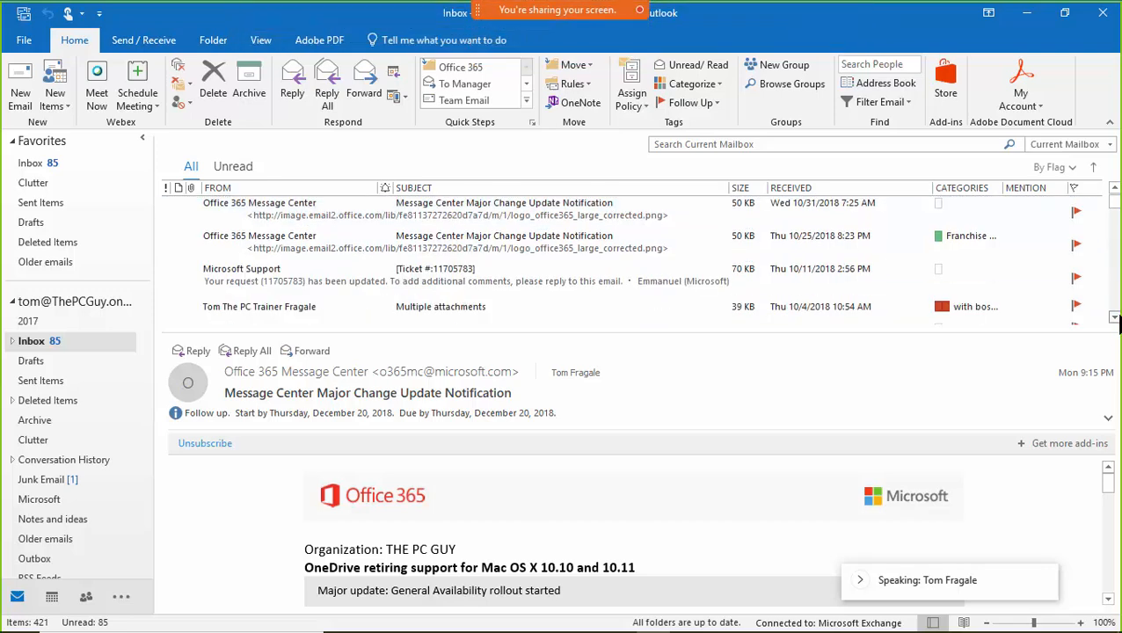
scroll(1117, 325, "down", 1)
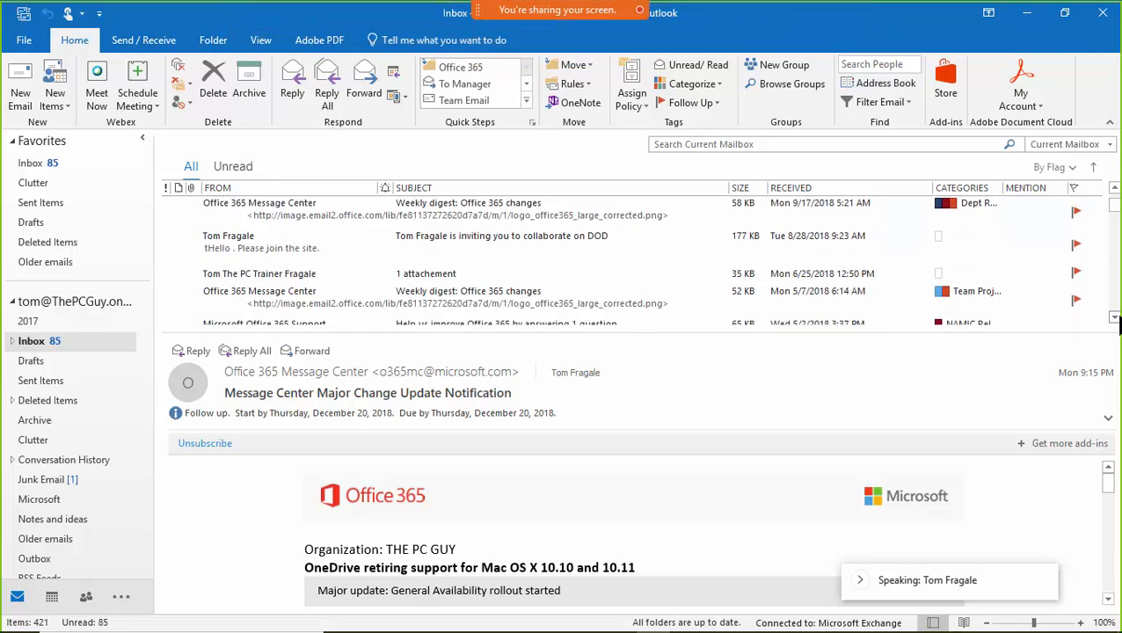
scroll(1118, 325, "down", 1)
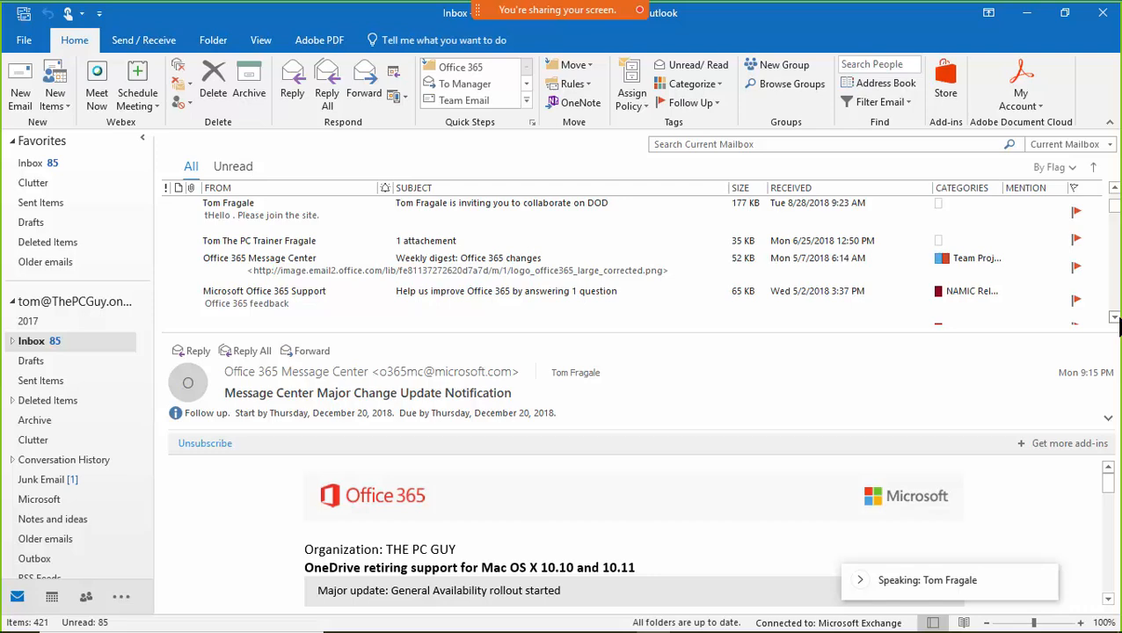
scroll(1118, 325, "down", 1)
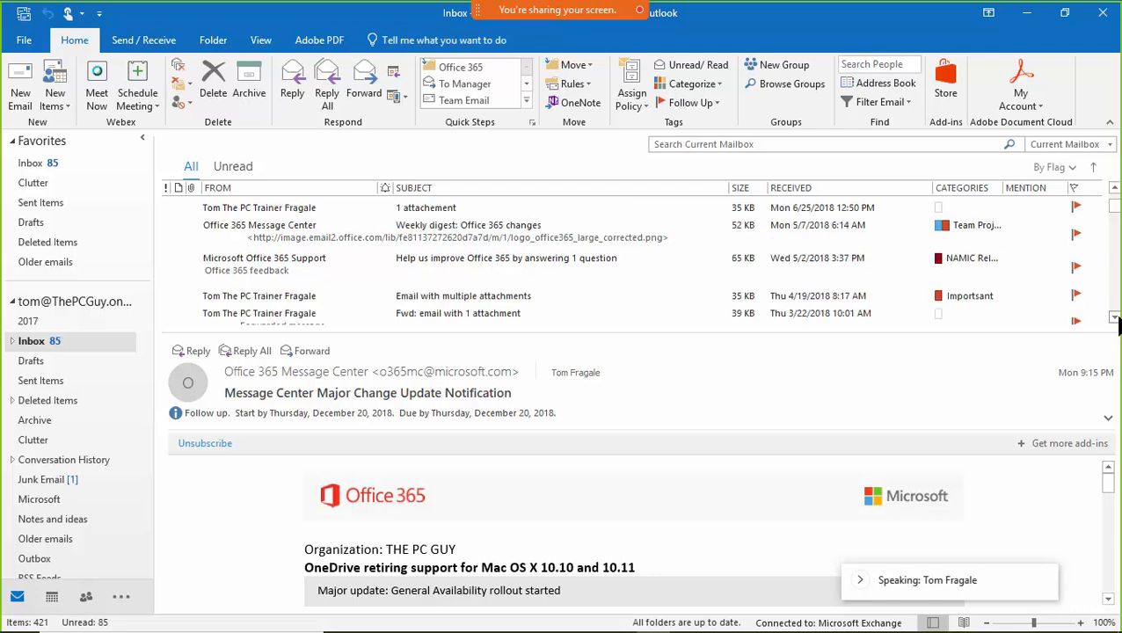
scroll(1117, 325, "down", 2)
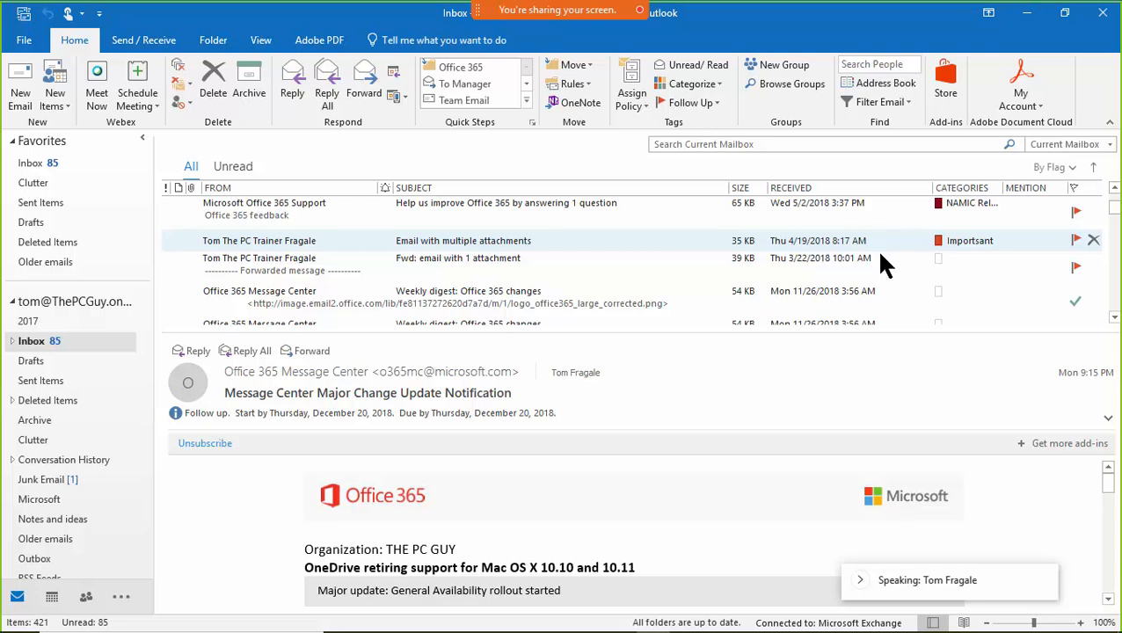
right_click(1074, 266)
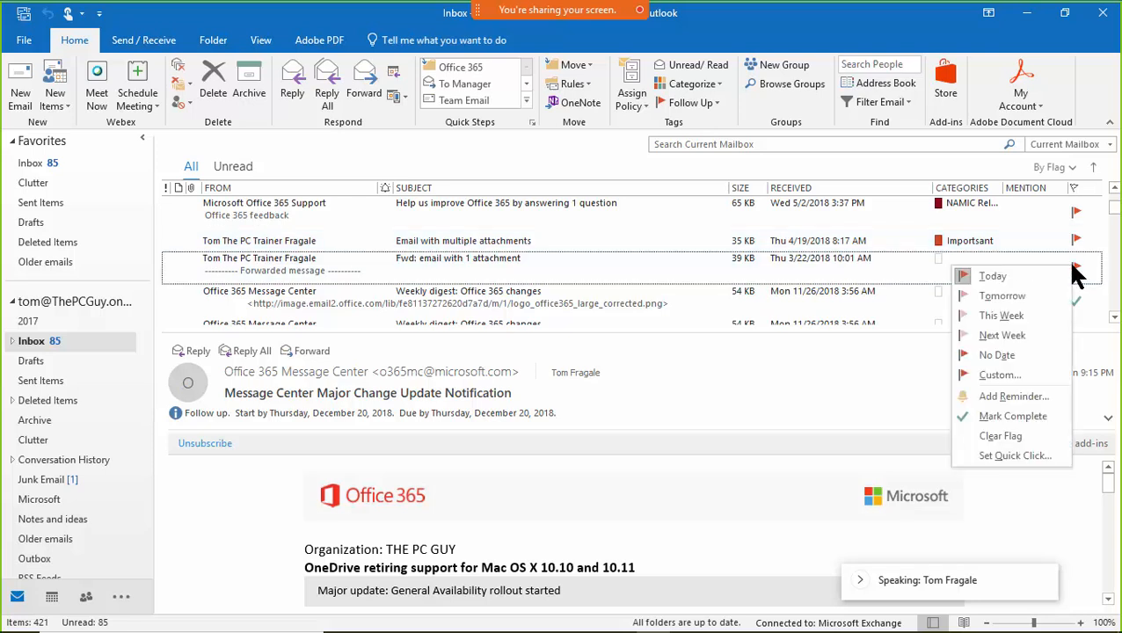
left_click(1021, 416)
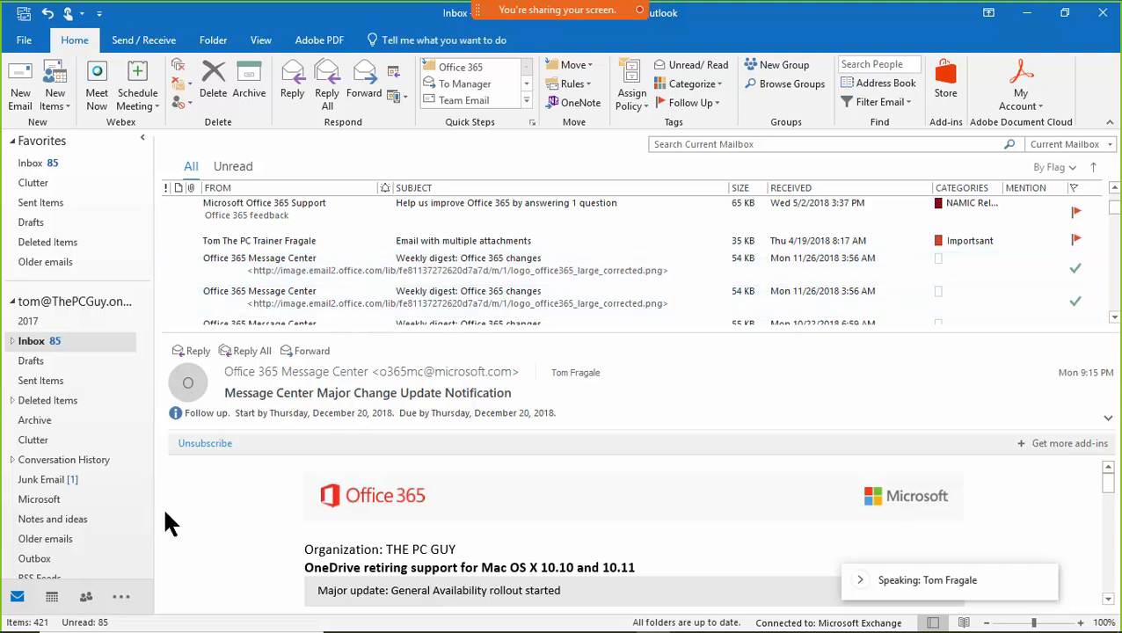
Step: Open the To-Do List in Tasks and switch it to the Detailed view
left_click(122, 597)
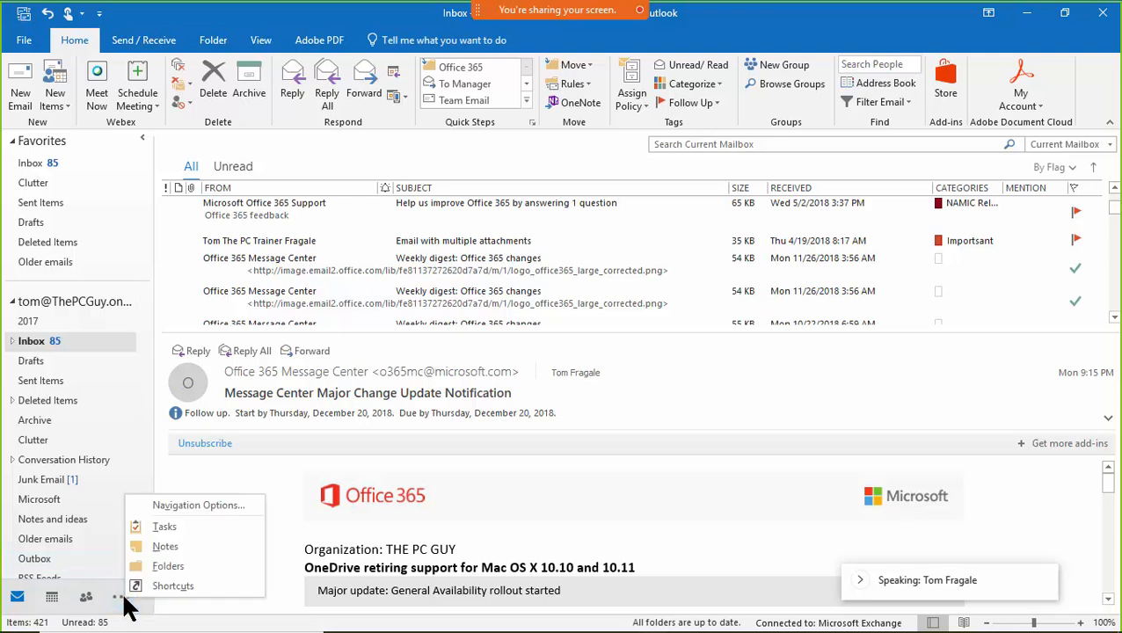
left_click(203, 528)
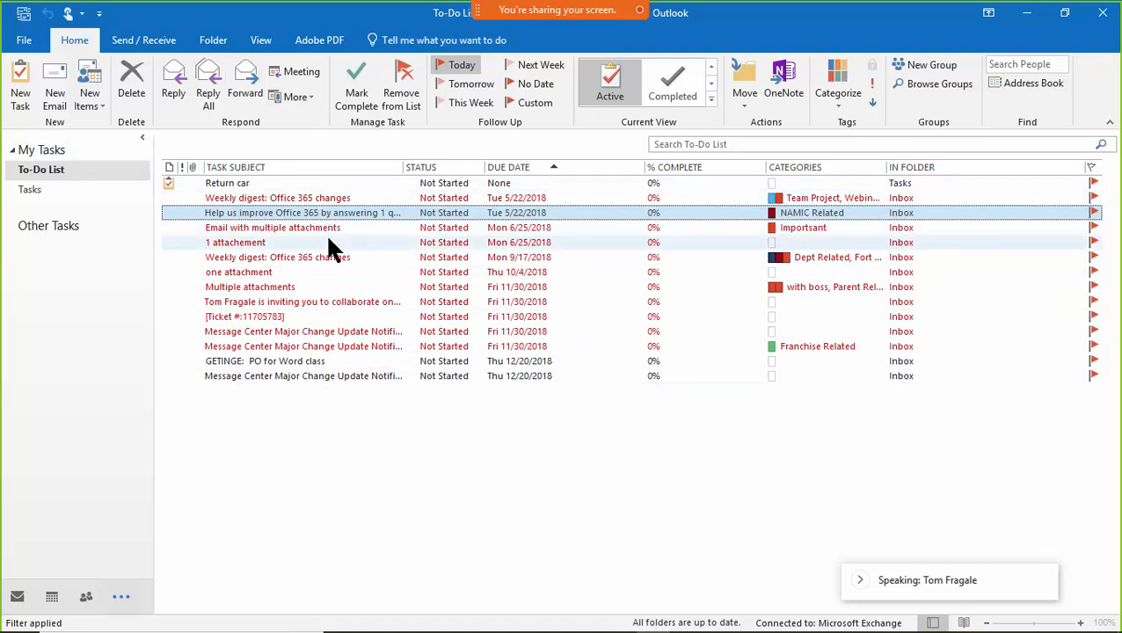
left_click(712, 101)
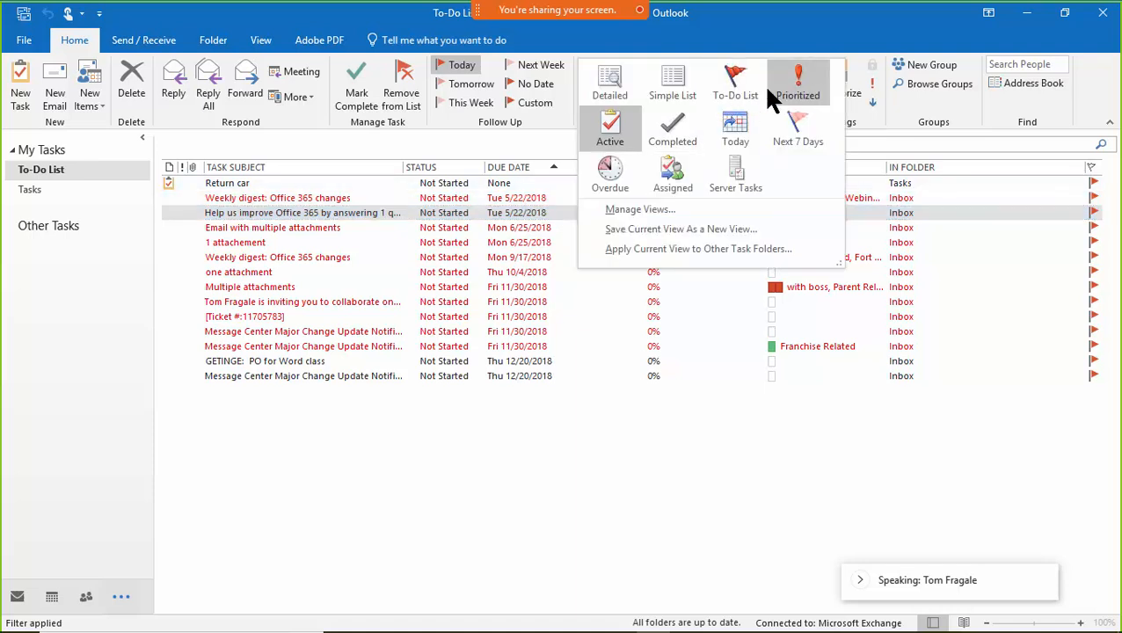
left_click(616, 81)
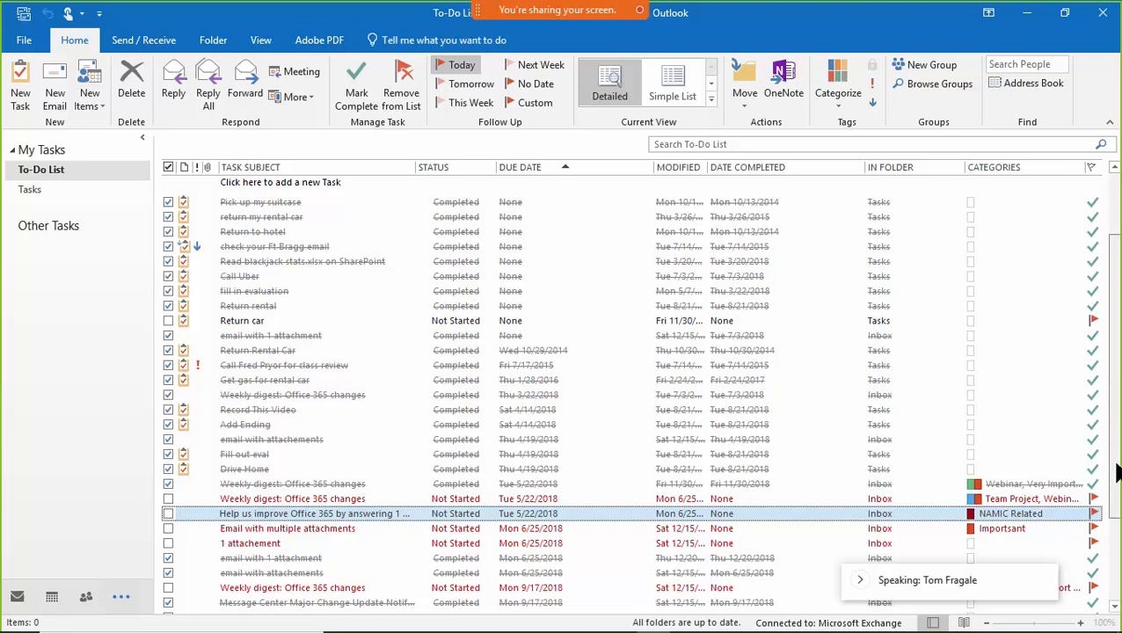
Step: Mark the unfinished "Weekly digest: Office 365 changes" to-do item due 5/22/2018 as complete
scroll(1115, 457, "down", 4)
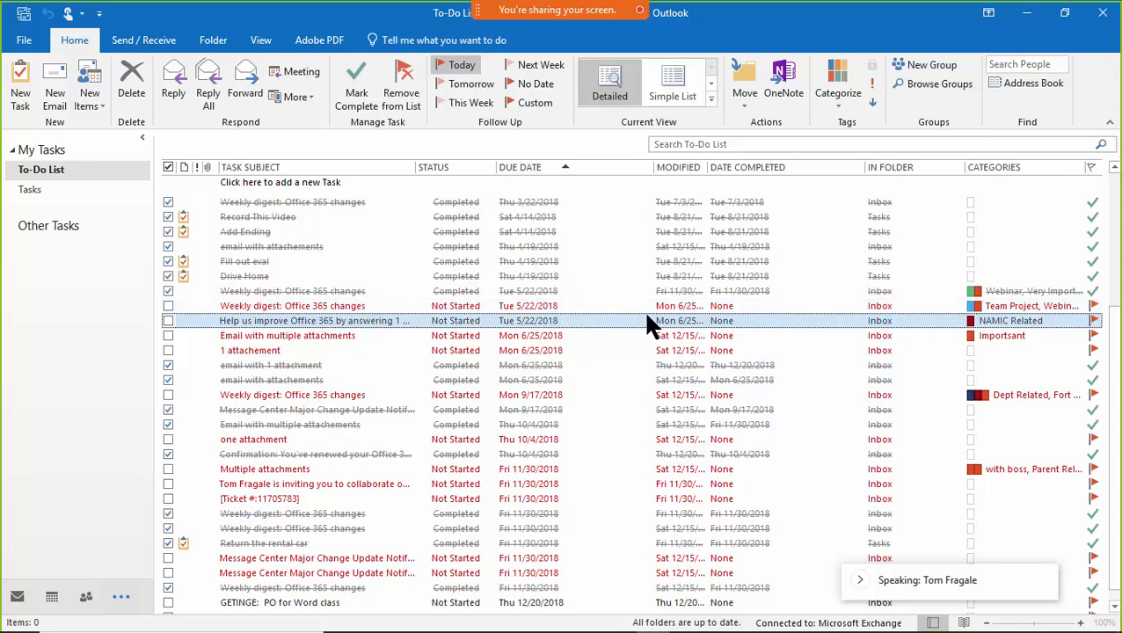
right_click(348, 308)
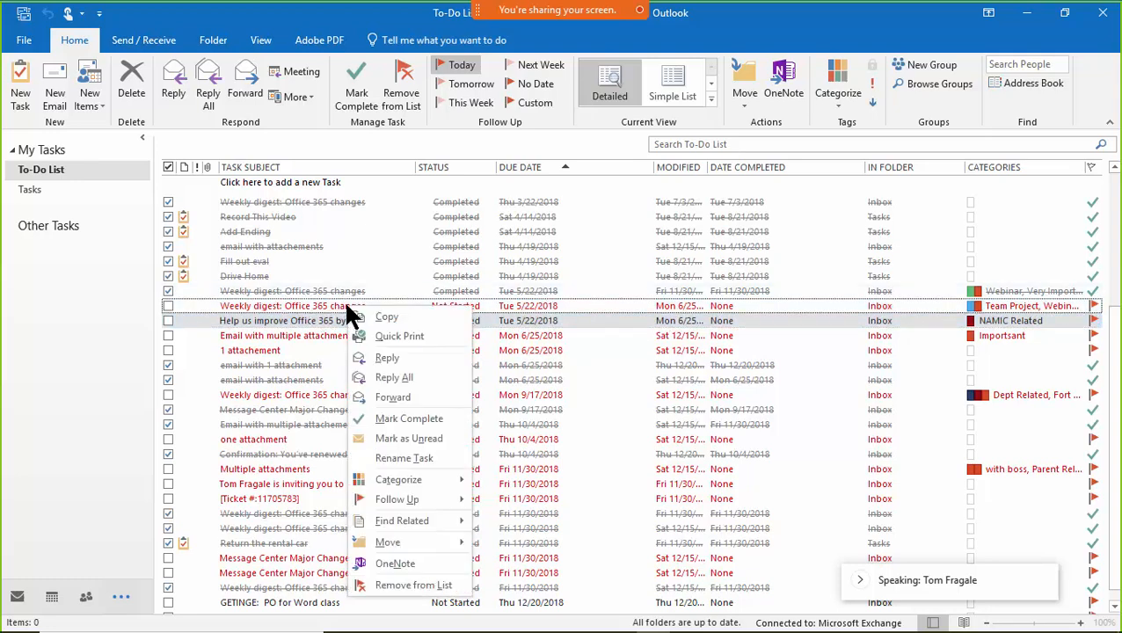
left_click(406, 420)
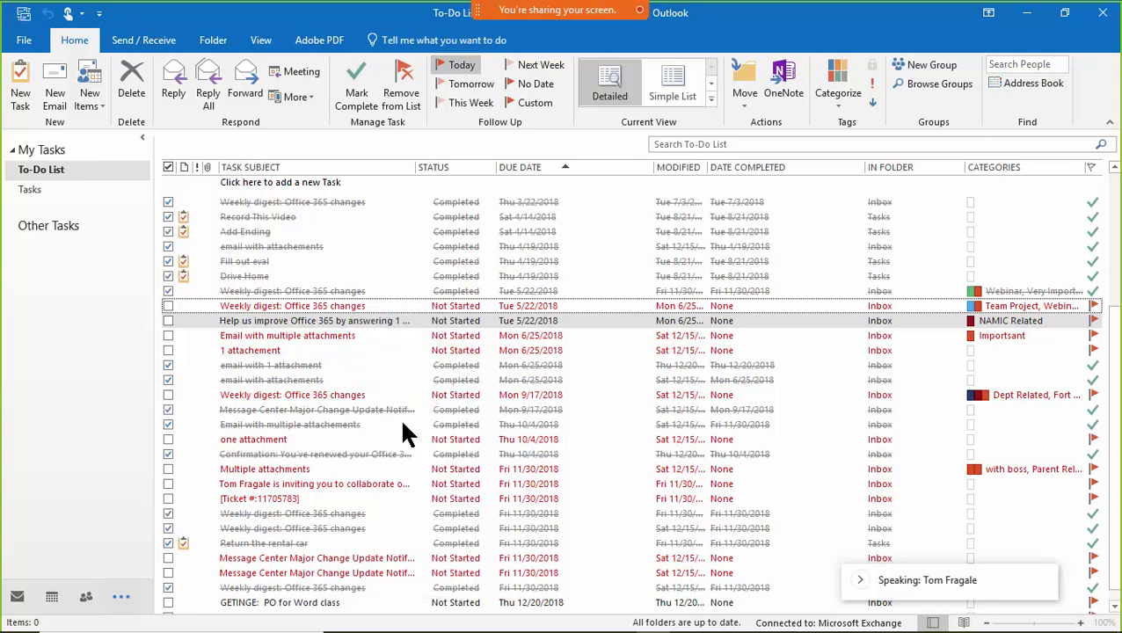
Step: Return to the mail inbox and examine the flag status of the flagged and completed messages
left_click(18, 598)
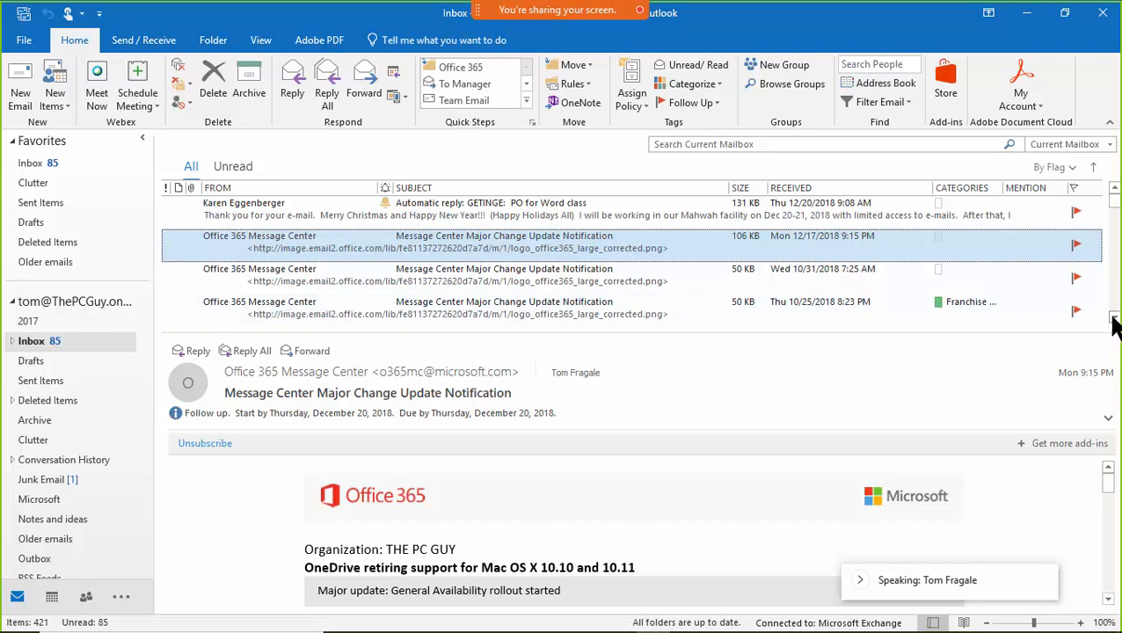
left_click(1113, 317)
left_click(1113, 318)
left_click(1112, 318)
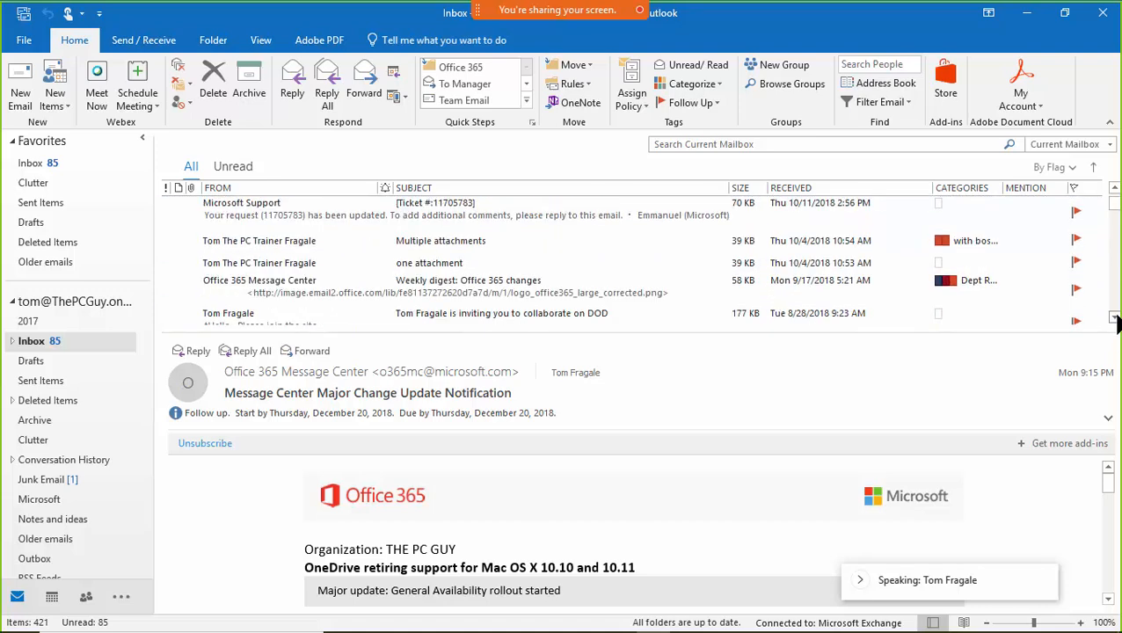
left_click(1113, 318)
left_click(1113, 318)
left_click(1113, 318)
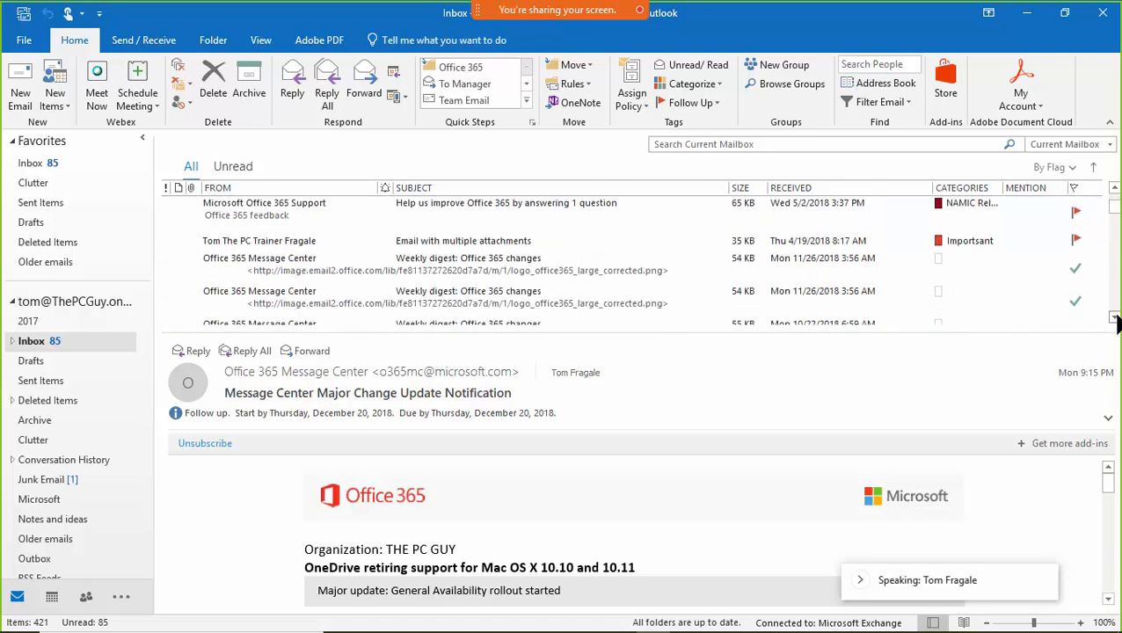
left_click(1113, 318)
left_click(1113, 318)
left_click(1113, 318)
left_click(1113, 318)
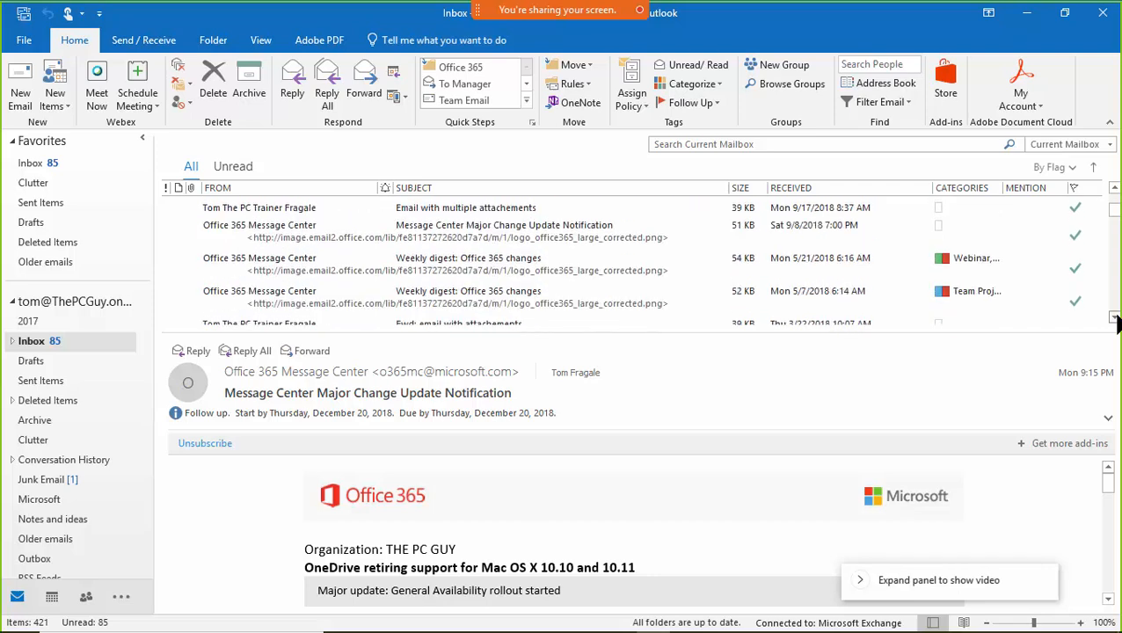
left_click(1113, 318)
left_click(1112, 318)
left_click(1112, 188)
left_click(1113, 188)
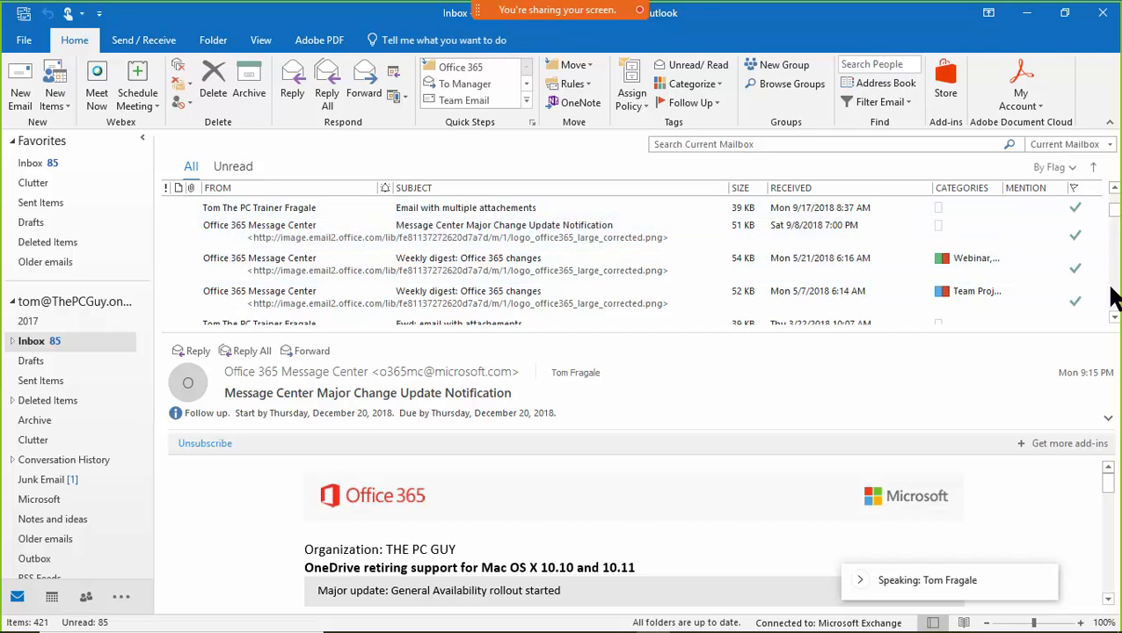
scroll(1113, 203, "up", 4)
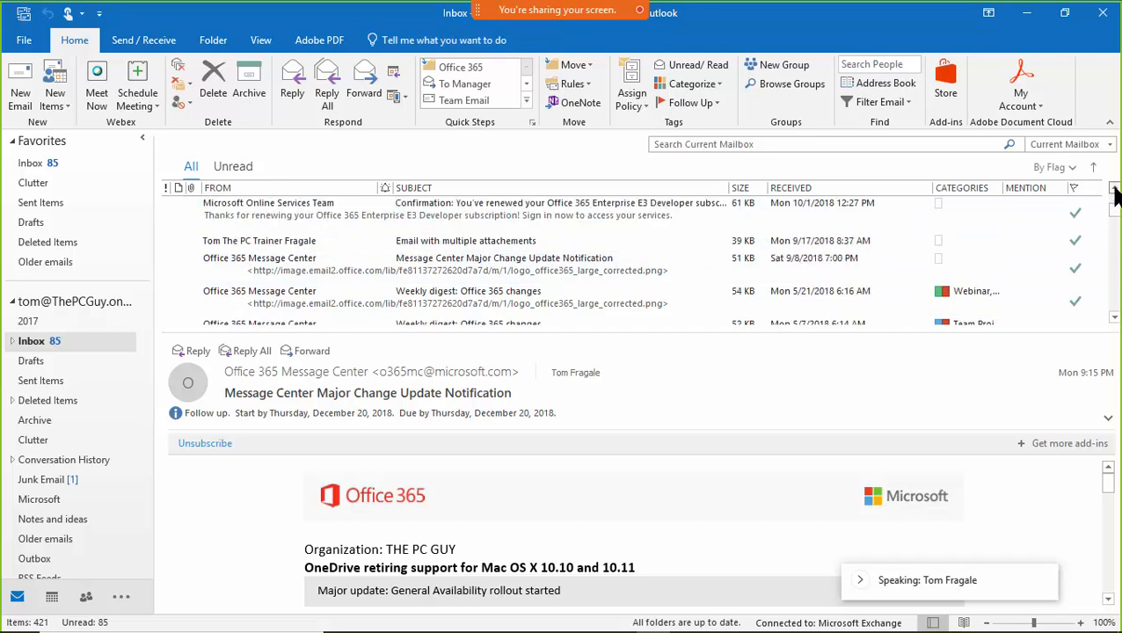
Step: Flag the 8/27/2018 "Weekly digest: Office 365 changes" message for follow-up and look back at the first flagged messages
left_click_drag(1115, 207, 1113, 261)
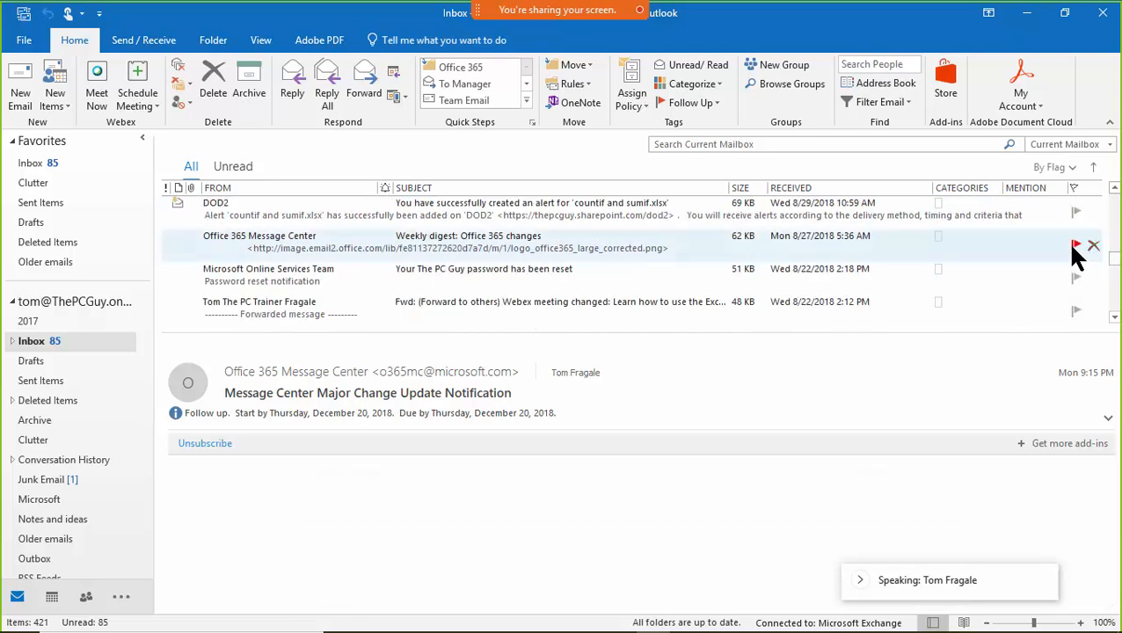
left_click(1073, 248)
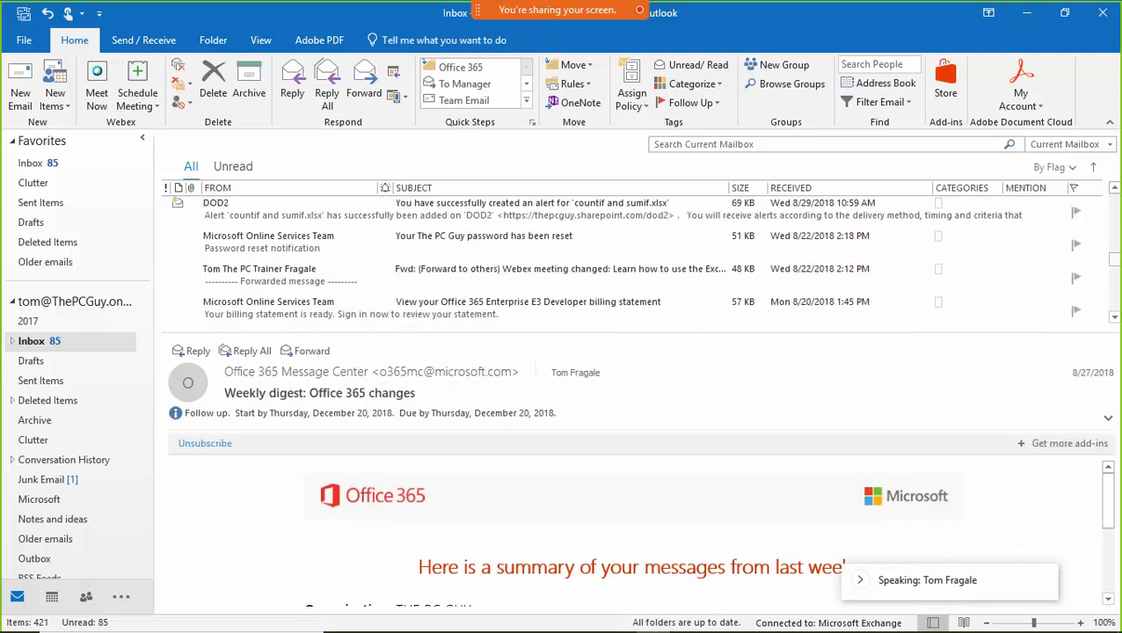
right_click(1073, 247)
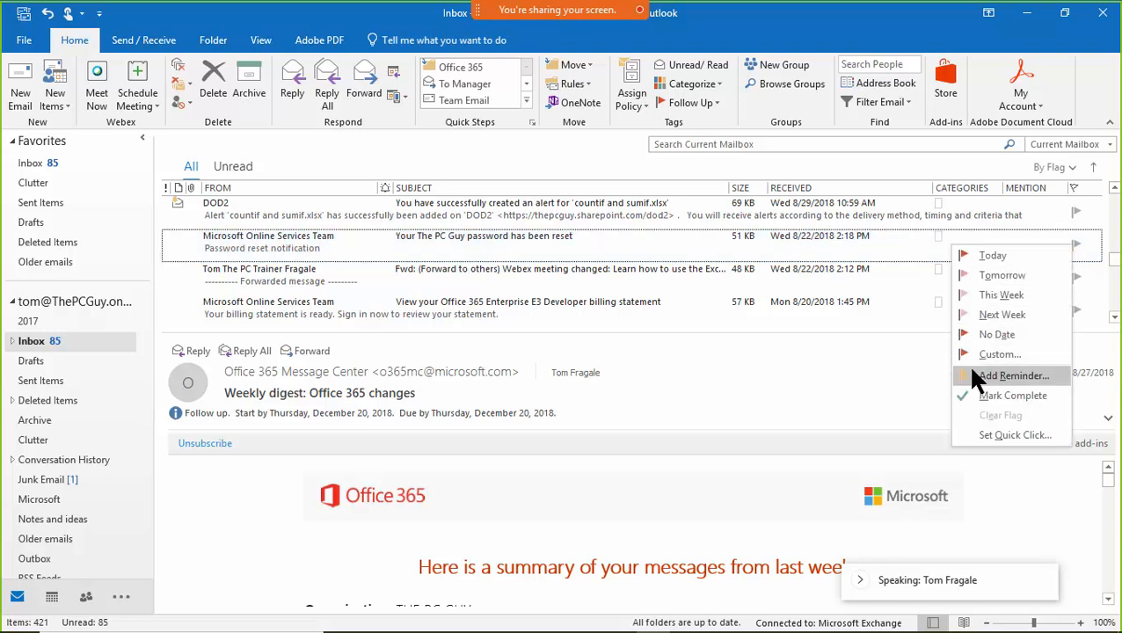
left_click(814, 407)
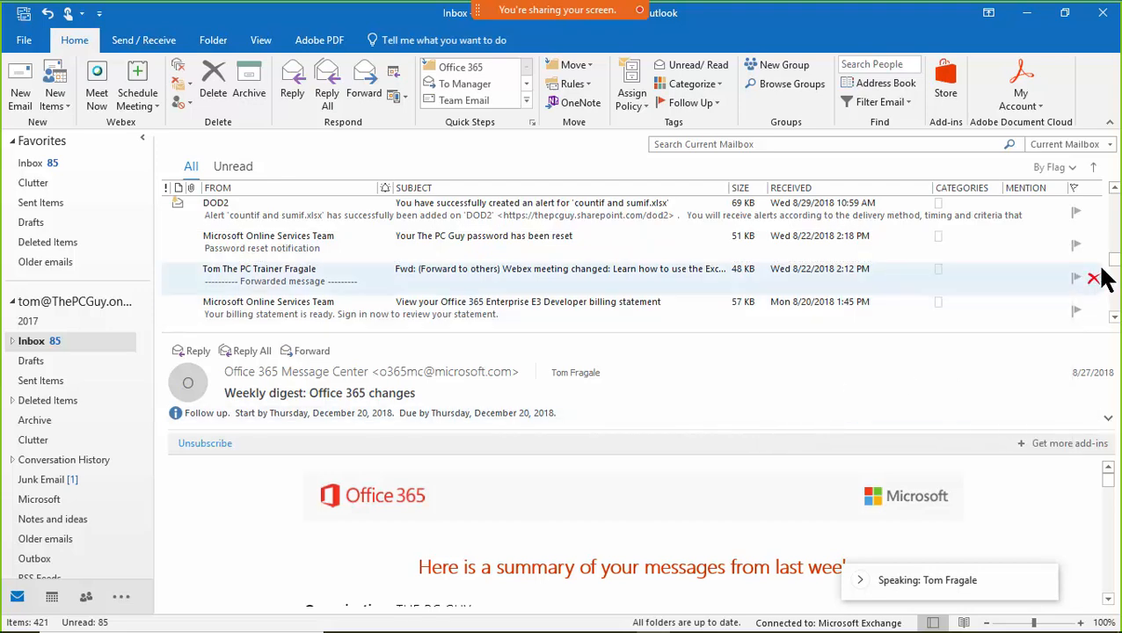
left_click_drag(1113, 263, 1115, 207)
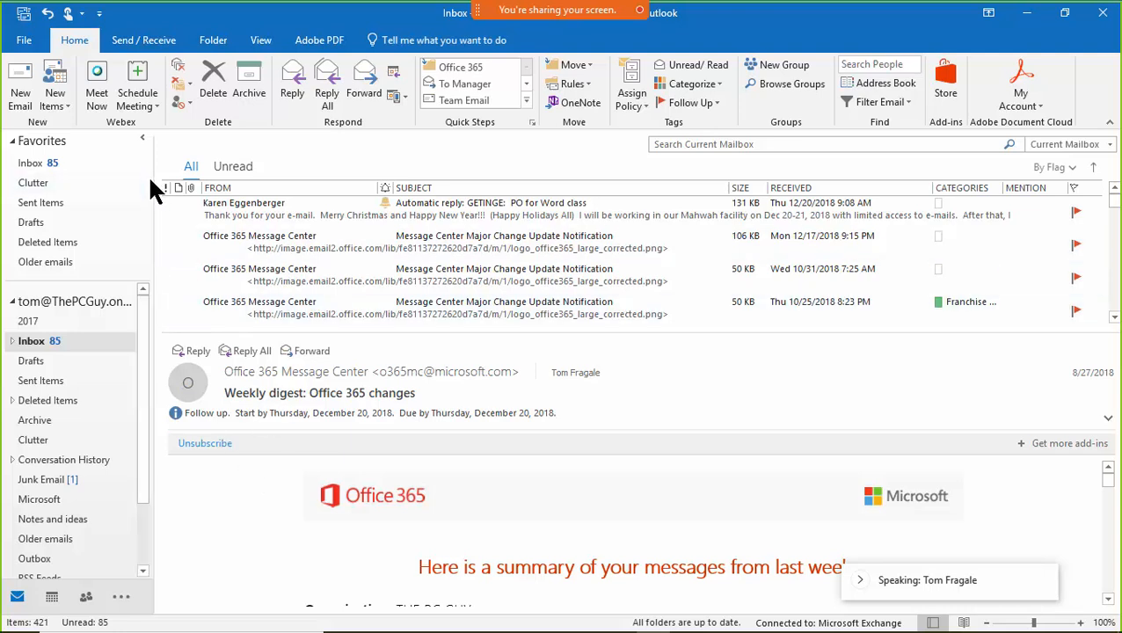
right_click(79, 300)
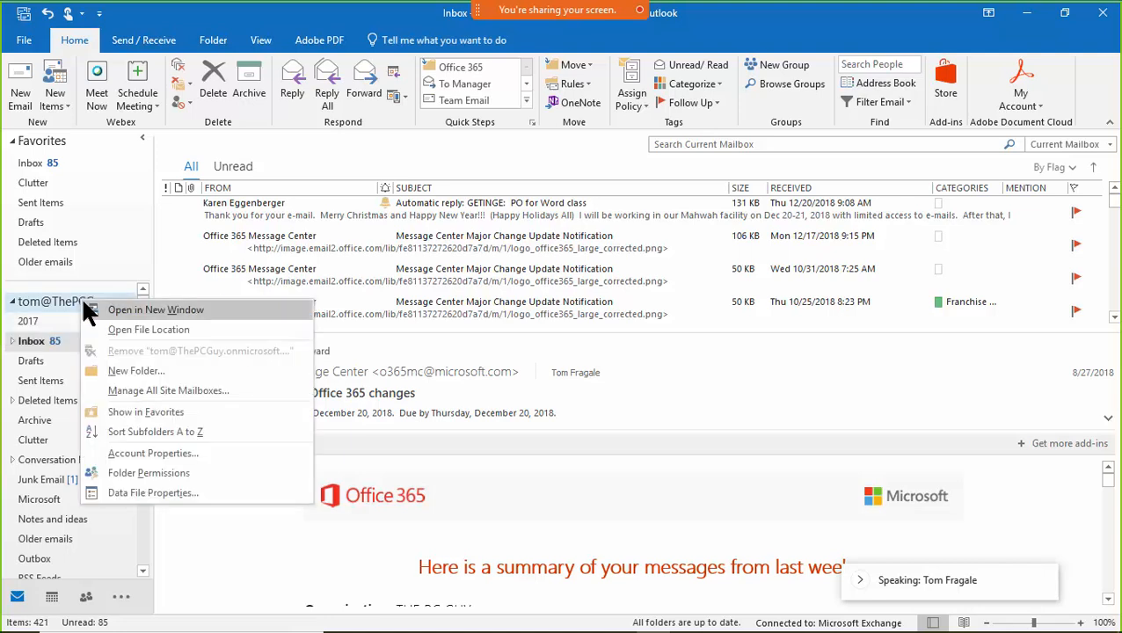
left_click(174, 370)
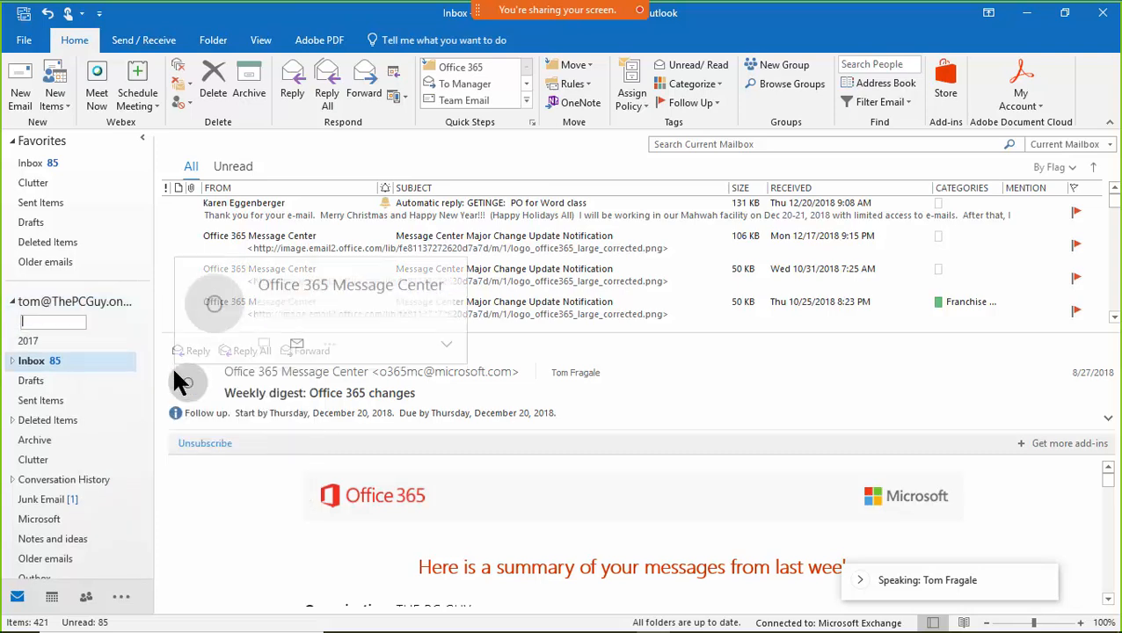
key("ctrl+f")
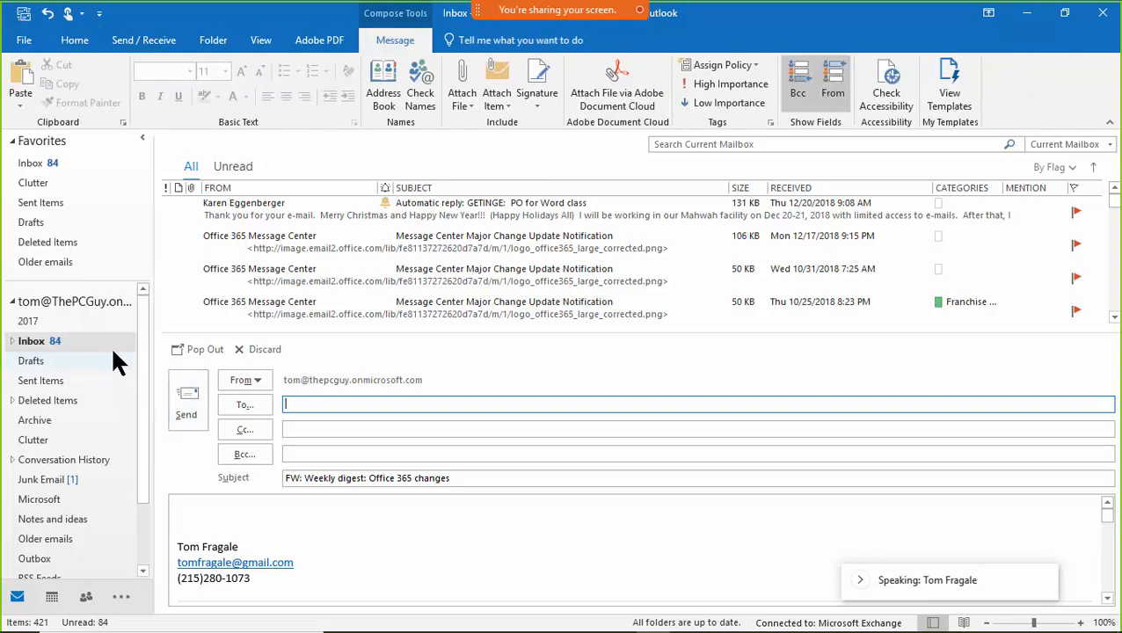
Step: Create a mail folder named "From my boss" directly under the mail account and open it
right_click(48, 306)
left_click(99, 378)
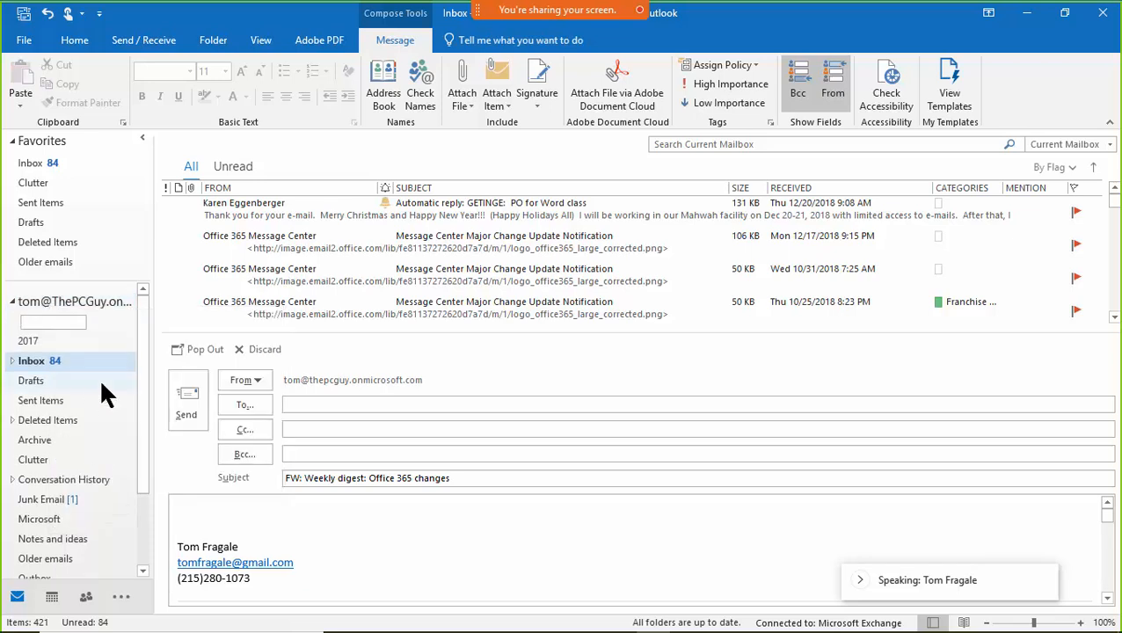
type("From my boss")
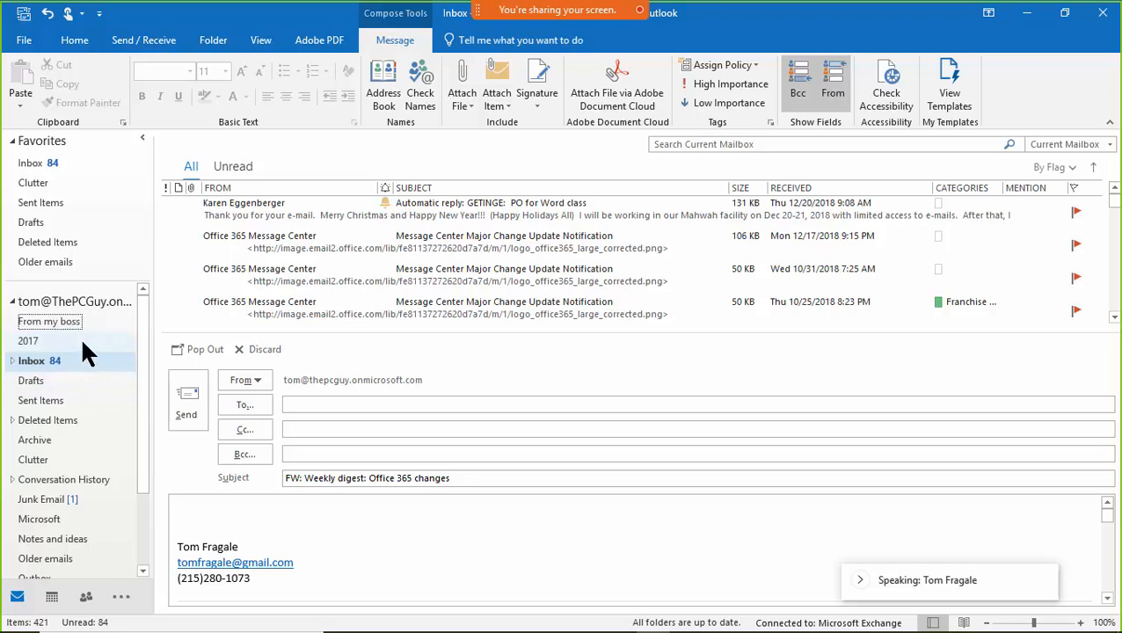
key("Return")
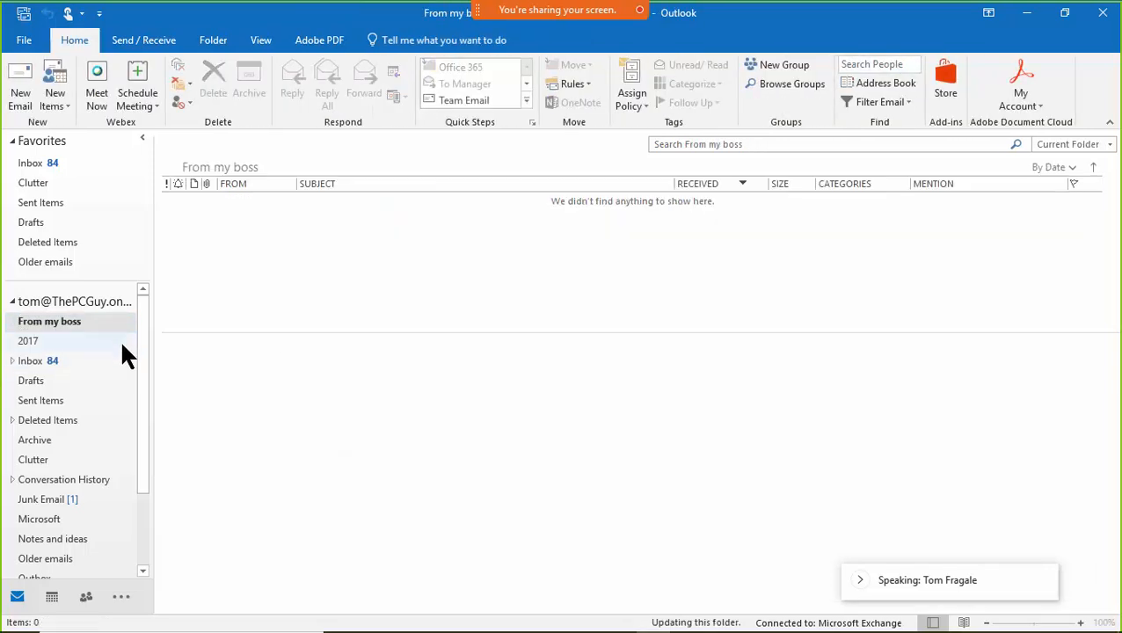
Step: Add the "From my boss" mail folder to Favorites and open it from there
left_click(68, 324)
right_click(38, 337)
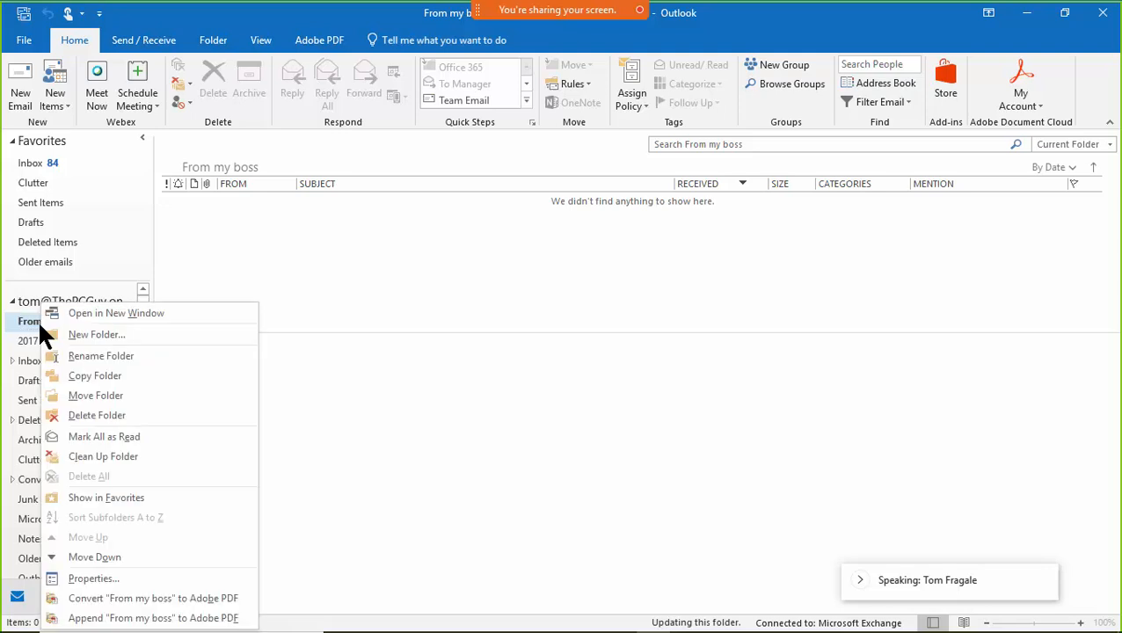
left_click(161, 499)
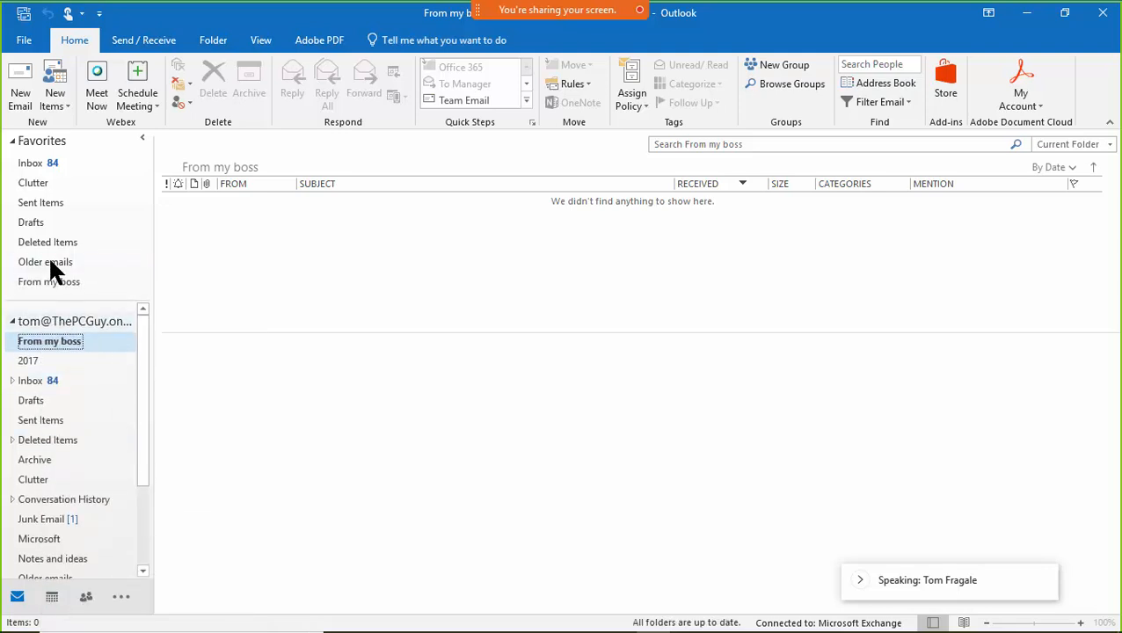
left_click(55, 283)
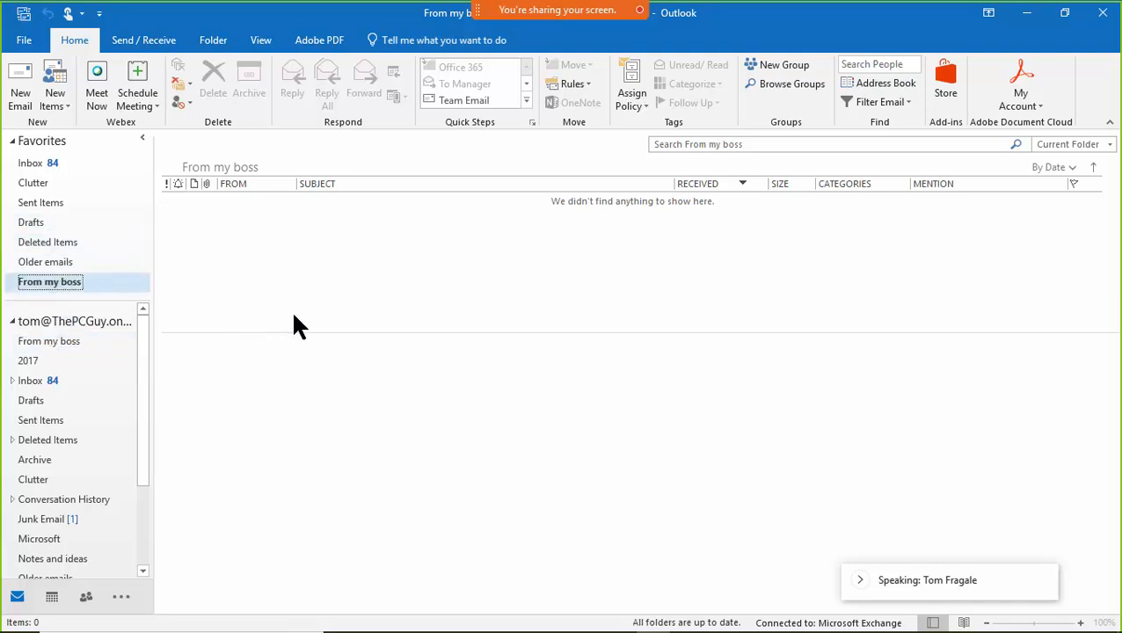
Step: Move the 10/4/2018 "one attachment" message from the Inbox into the "From my boss" folder
left_click(38, 157)
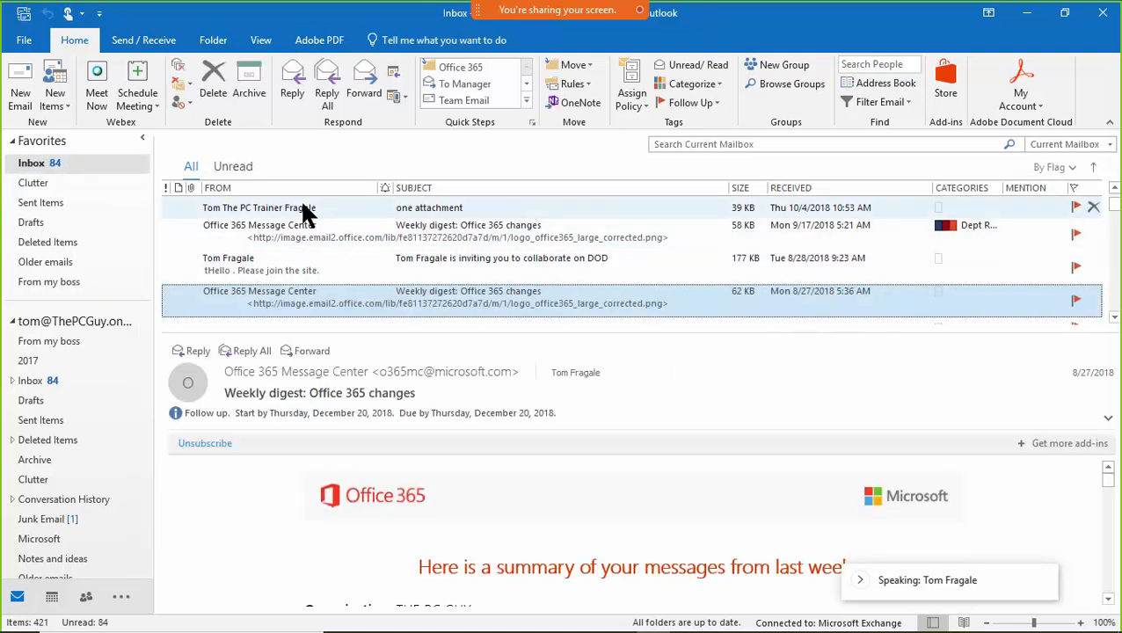
left_click_drag(303, 211, 84, 290)
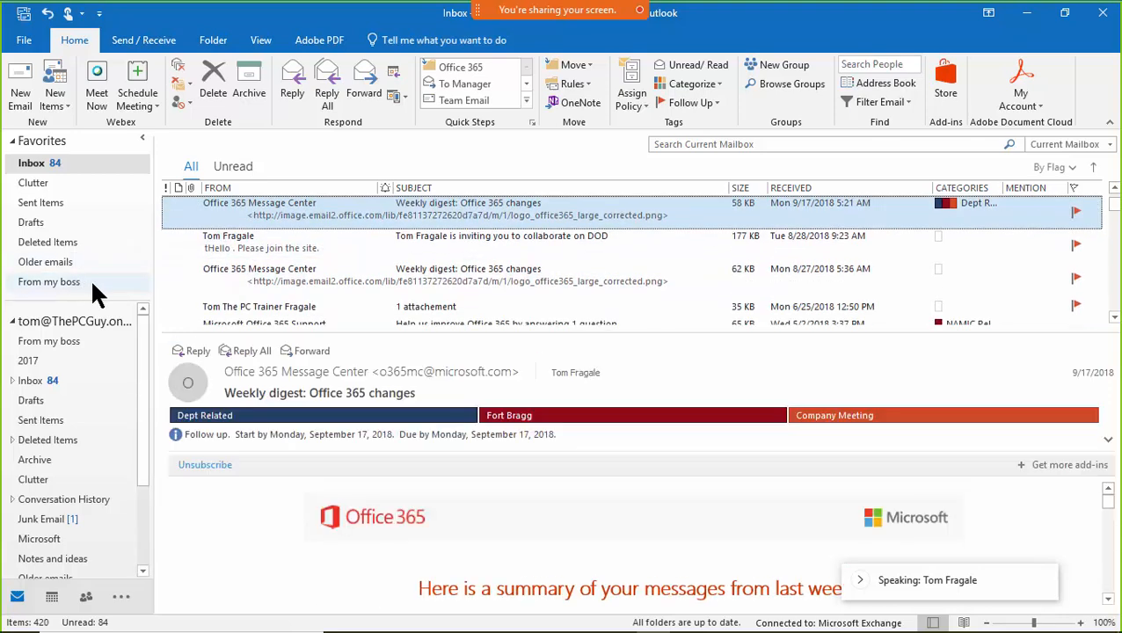
Step: Start a rule from the 6/25/2018 "1 attachement" message that matches its sender and moves the item to a folder
left_click(286, 245)
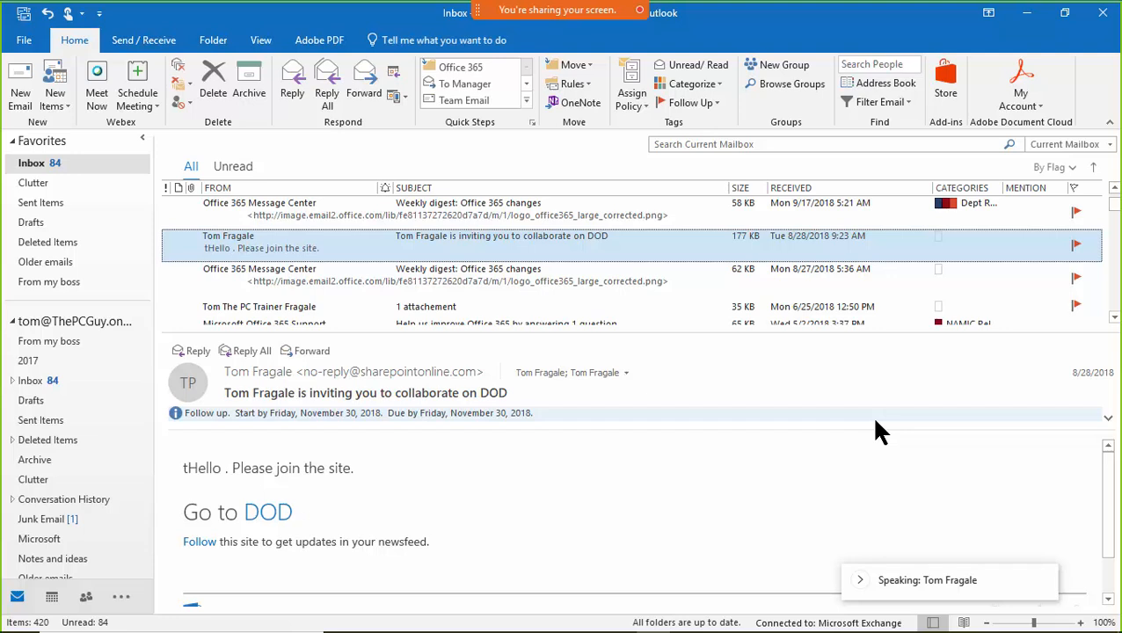
left_click(293, 312)
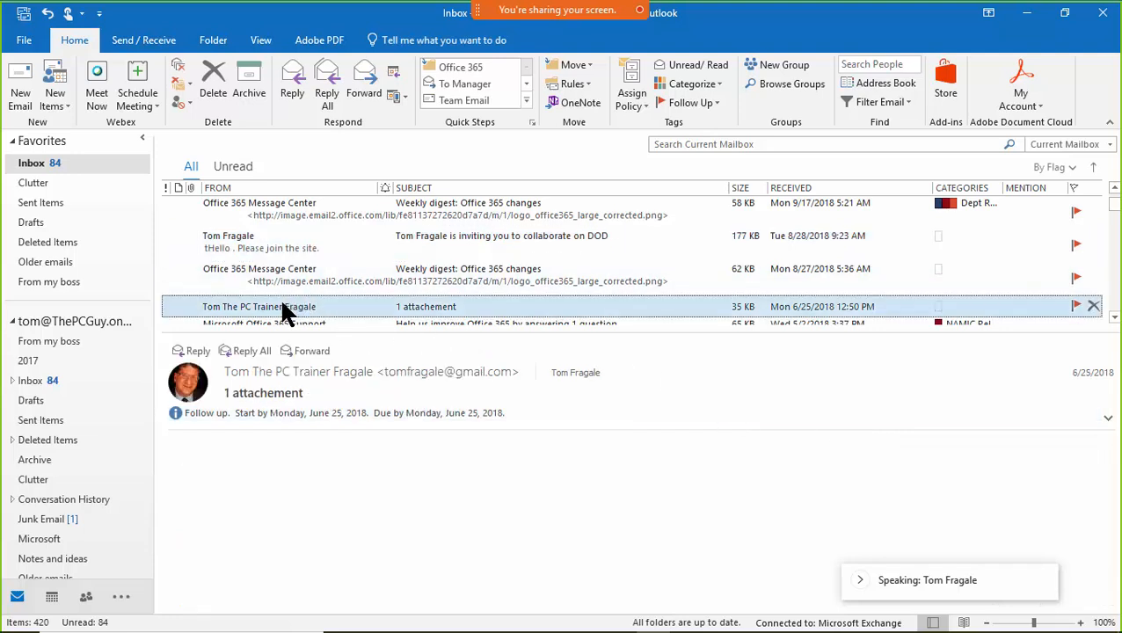
right_click(283, 306)
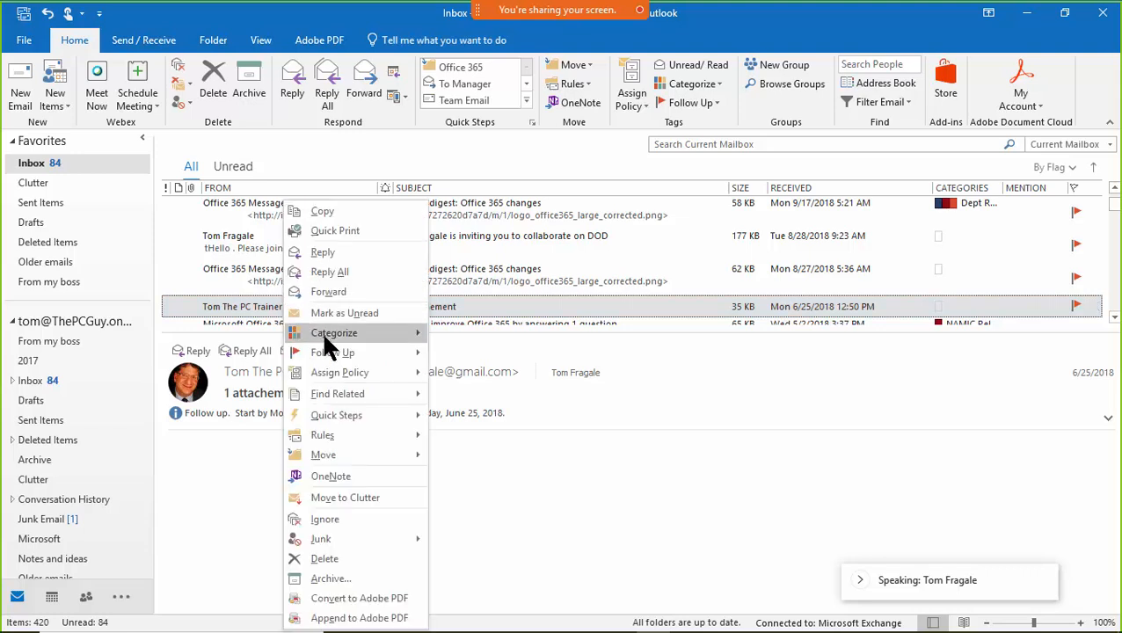
mouse_move(343, 434)
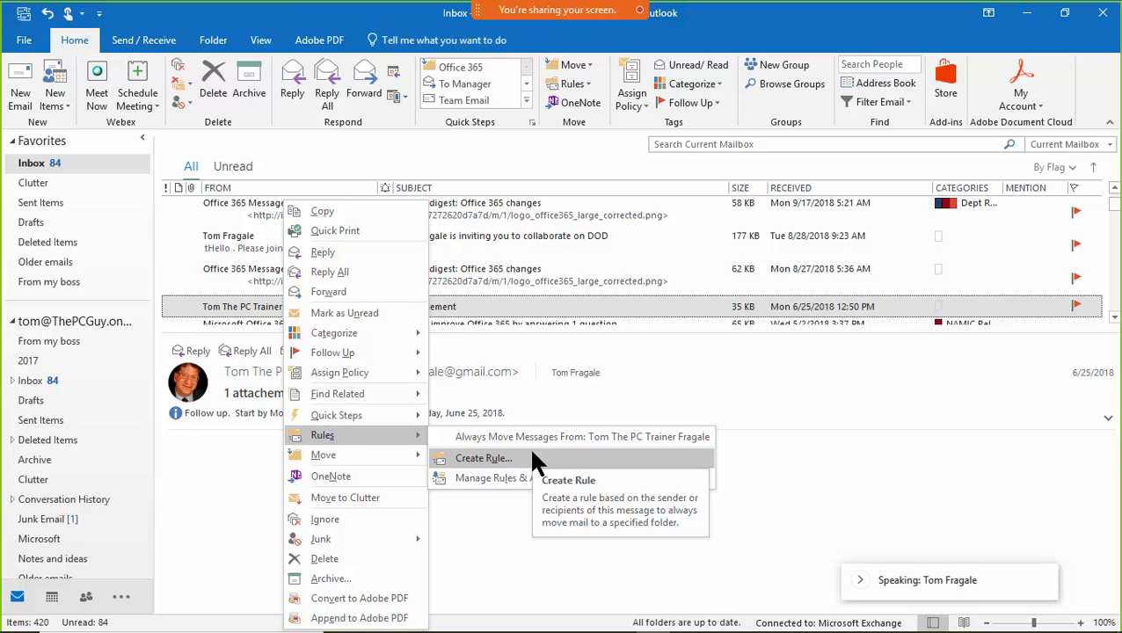
left_click(483, 458)
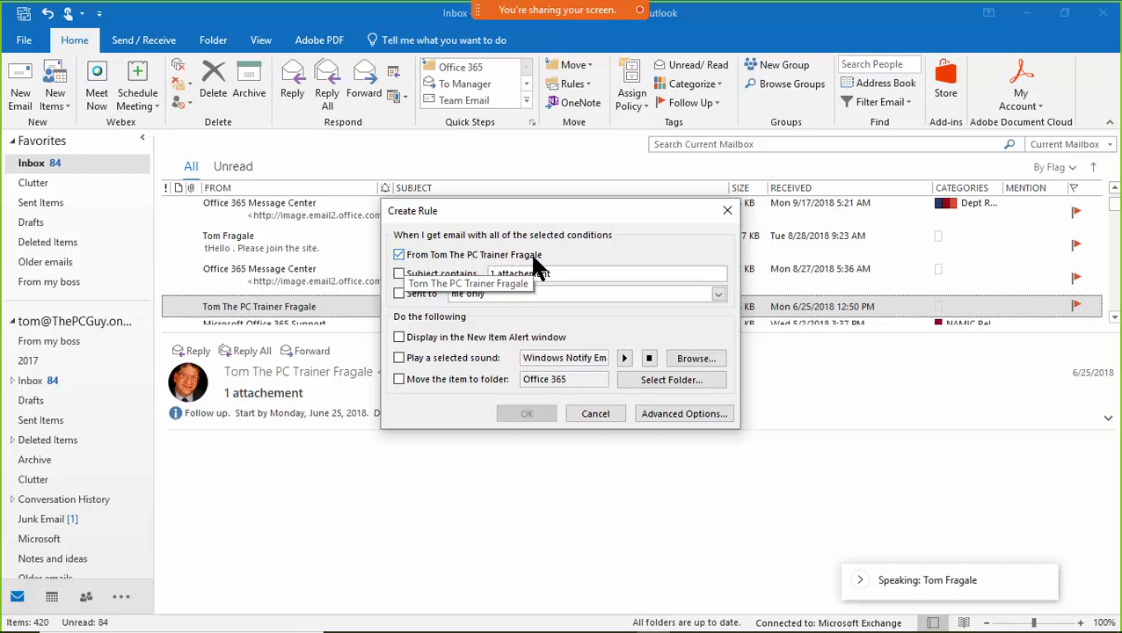
left_click(400, 379)
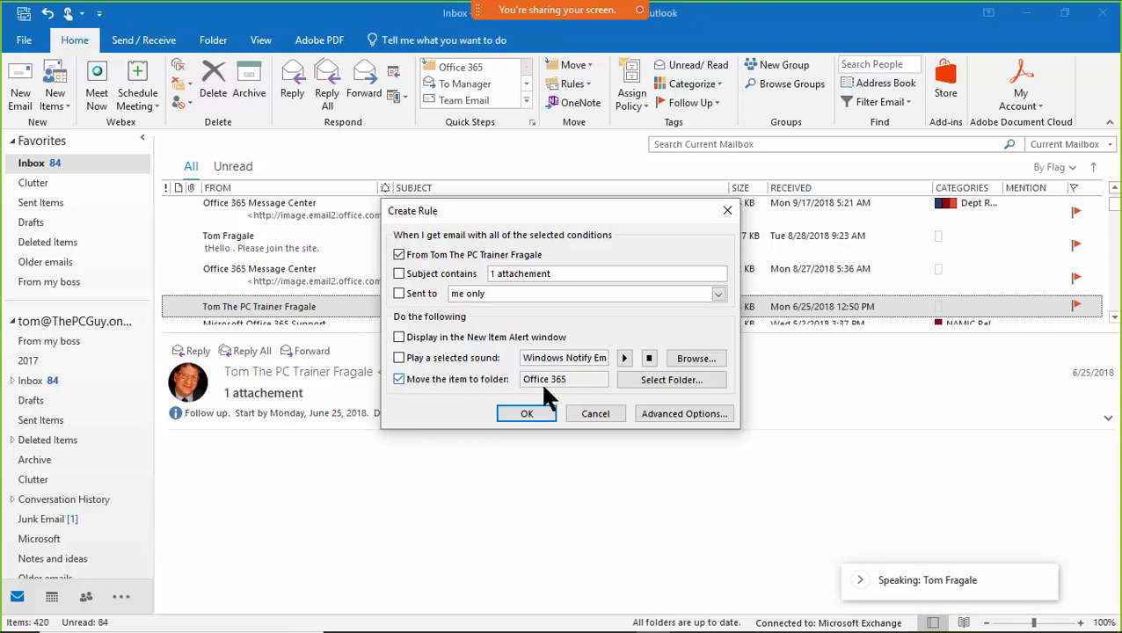
Step: Choose "From my boss" as the folder the rule moves matching mail into
left_click(661, 383)
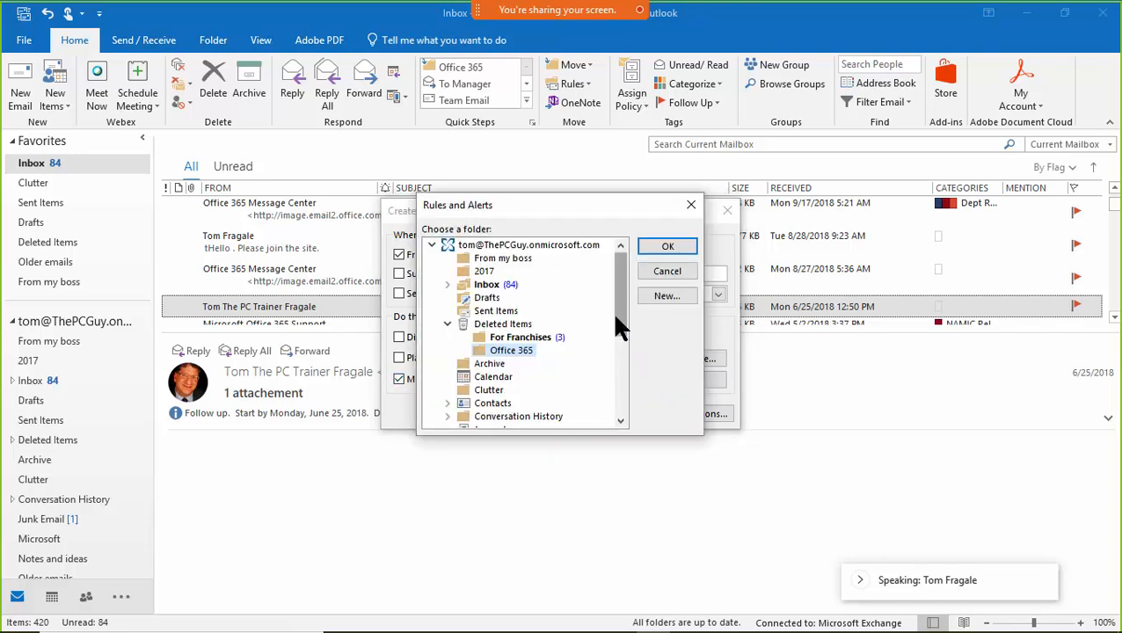
scroll(623, 326, "down", 1)
left_click_drag(626, 327, 611, 292)
left_click(490, 258)
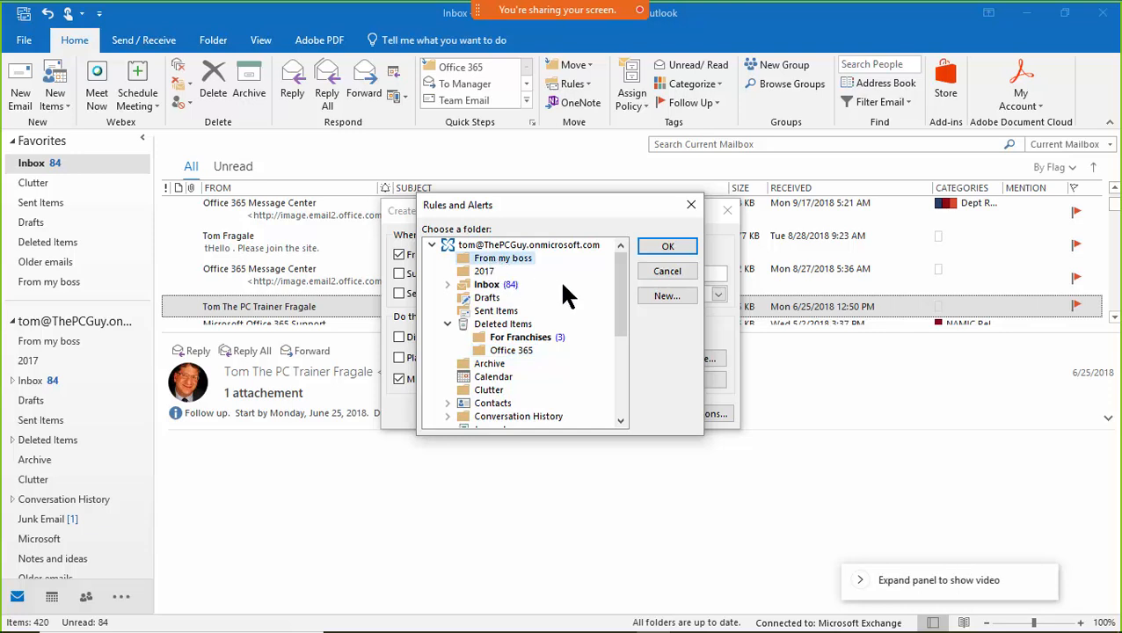
left_click(674, 251)
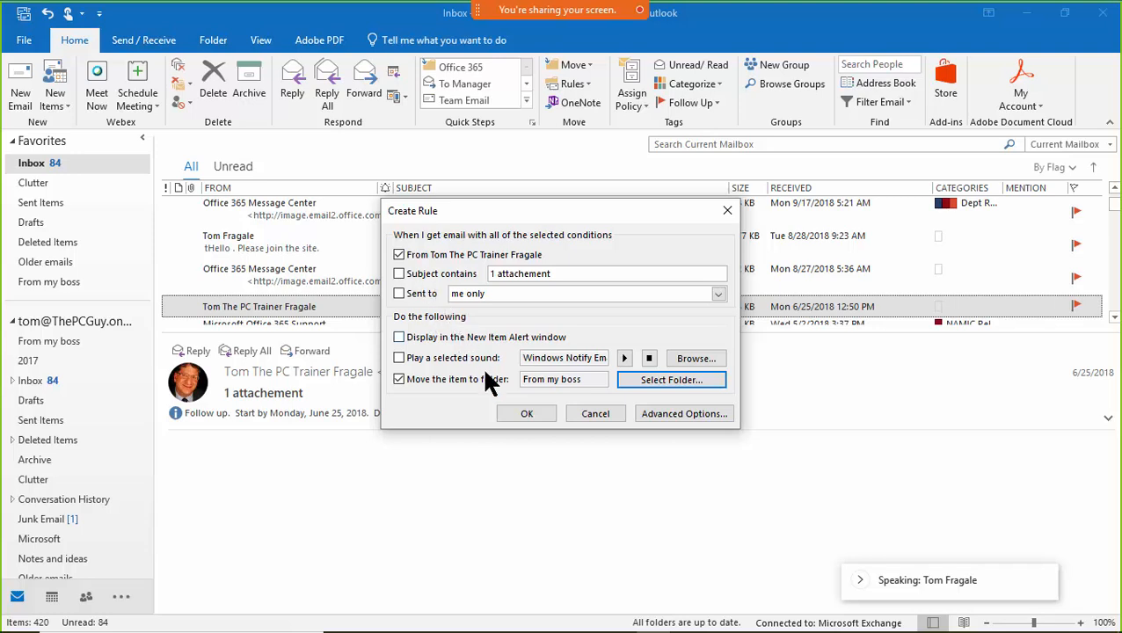
Step: Save the sender rule, run it on the Inbox's existing messages, and check the "From my boss" folder before returning to the Inbox
left_click(525, 413)
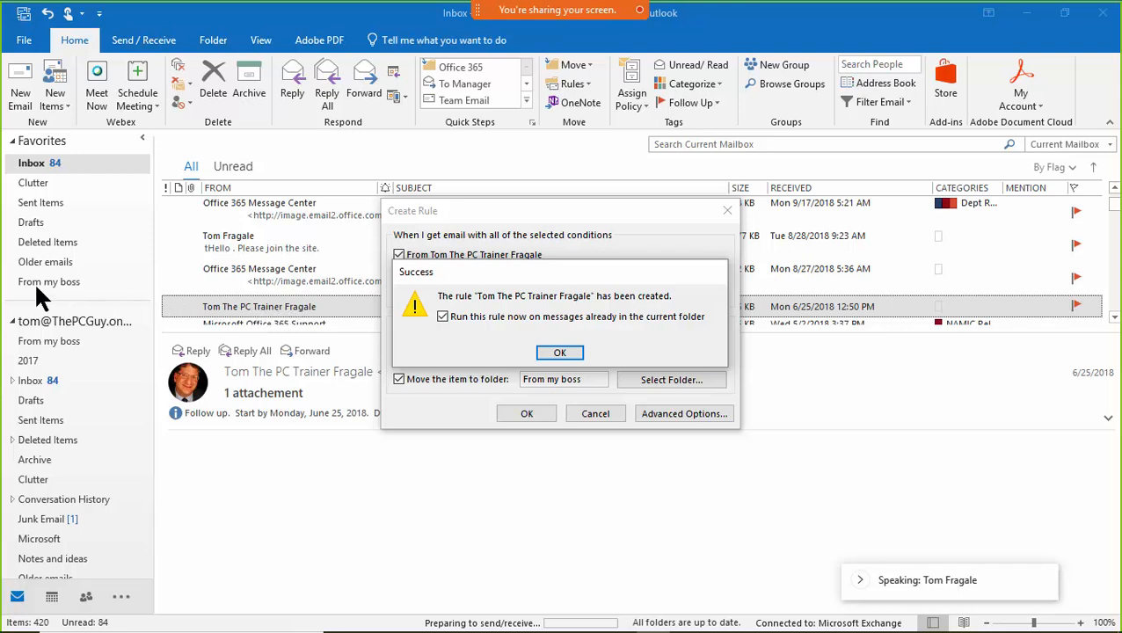
left_click(566, 348)
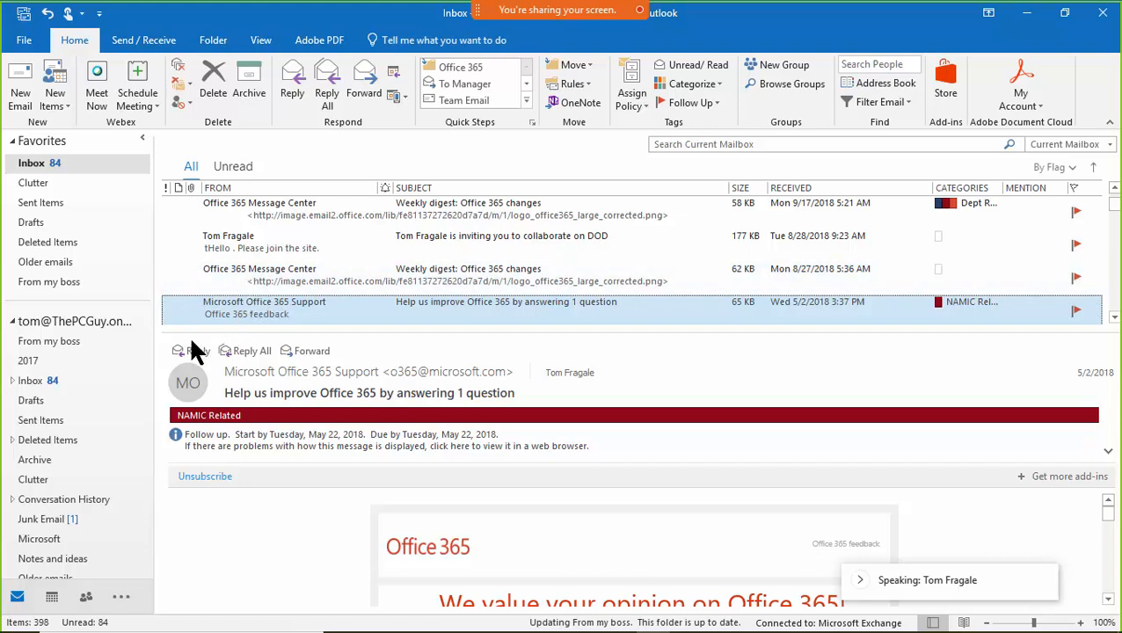
left_click(49, 283)
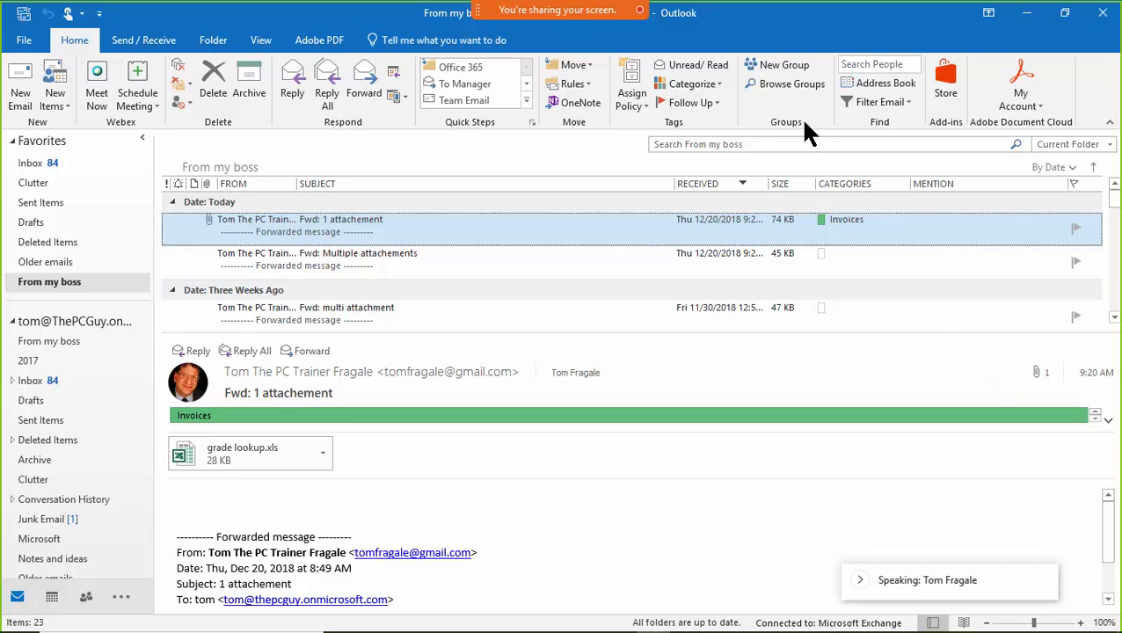
left_click(24, 168)
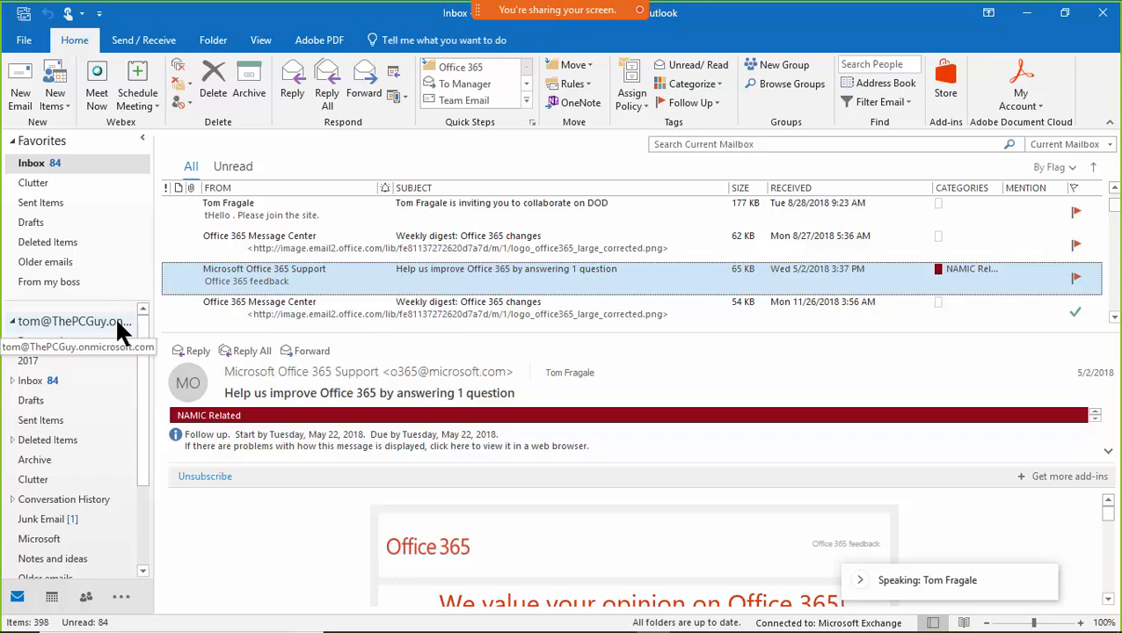
Step: Open the Microsoft mail folder and add it to Favorites
left_click(40, 538)
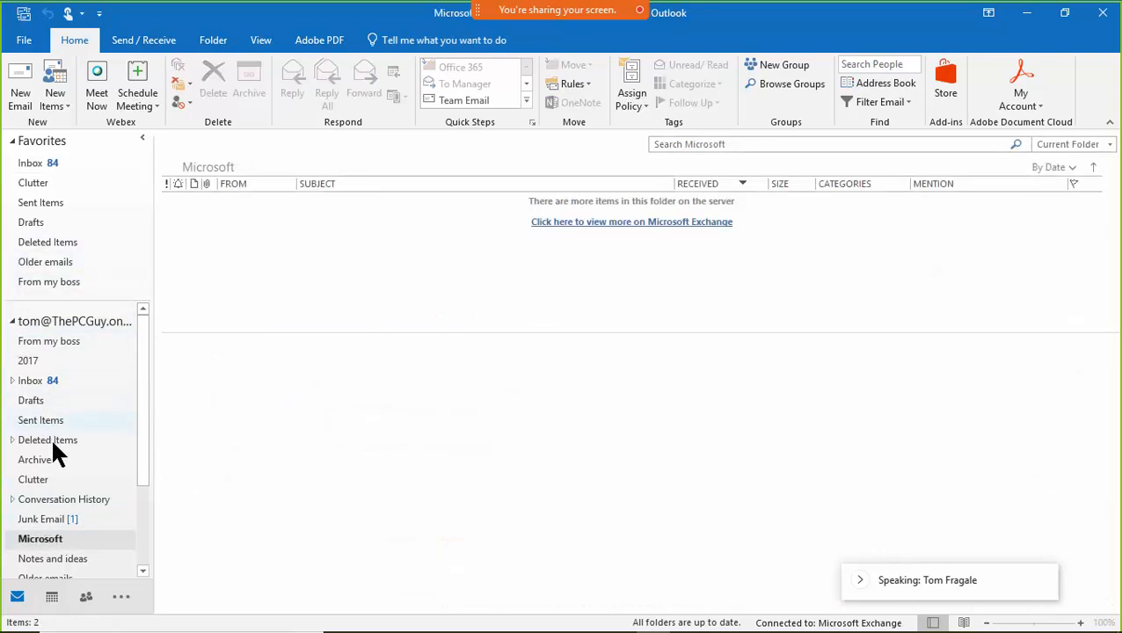
right_click(59, 535)
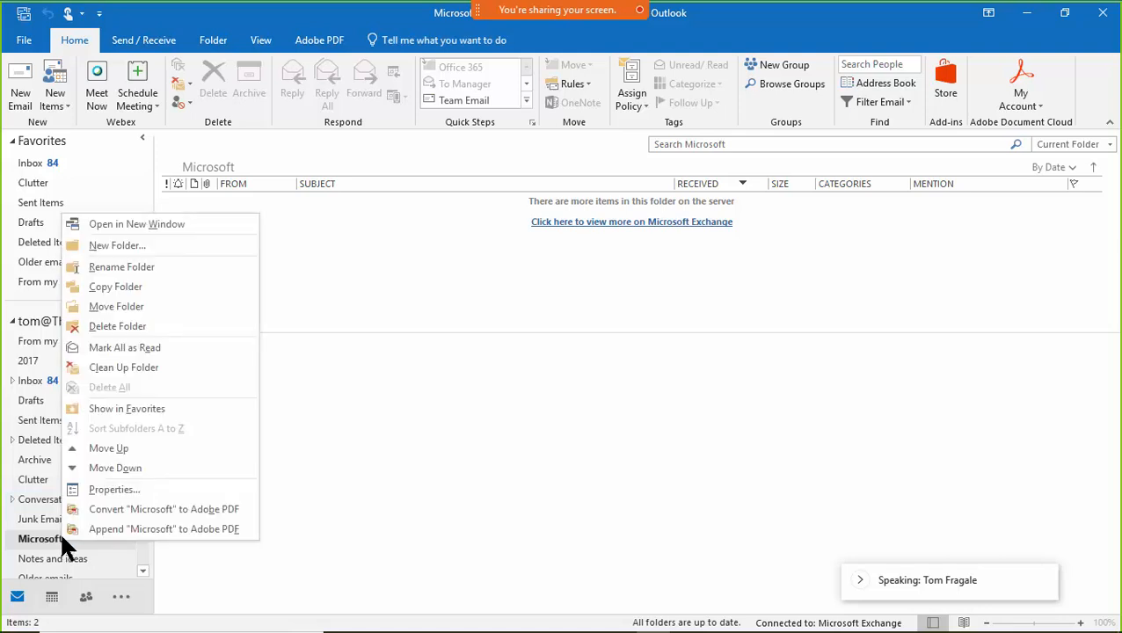
left_click(132, 412)
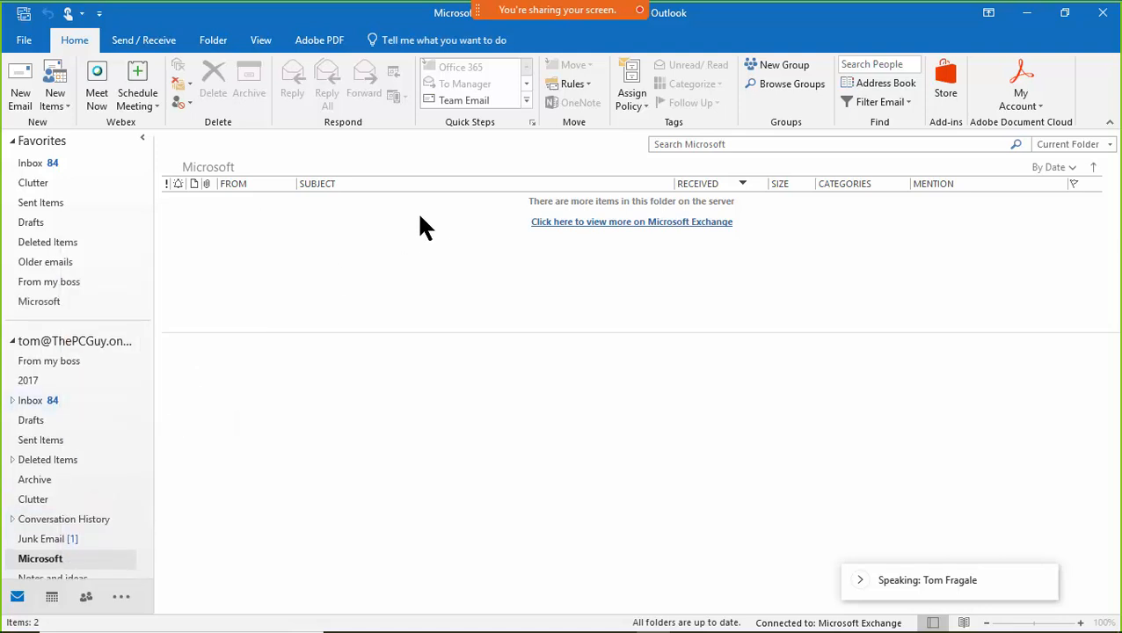
Step: Start an advanced rule from the Inbox's "Help us improve Office 365 by answering 1 question" message, with sender Microsoft Office 365 Support as its condition
left_click(36, 161)
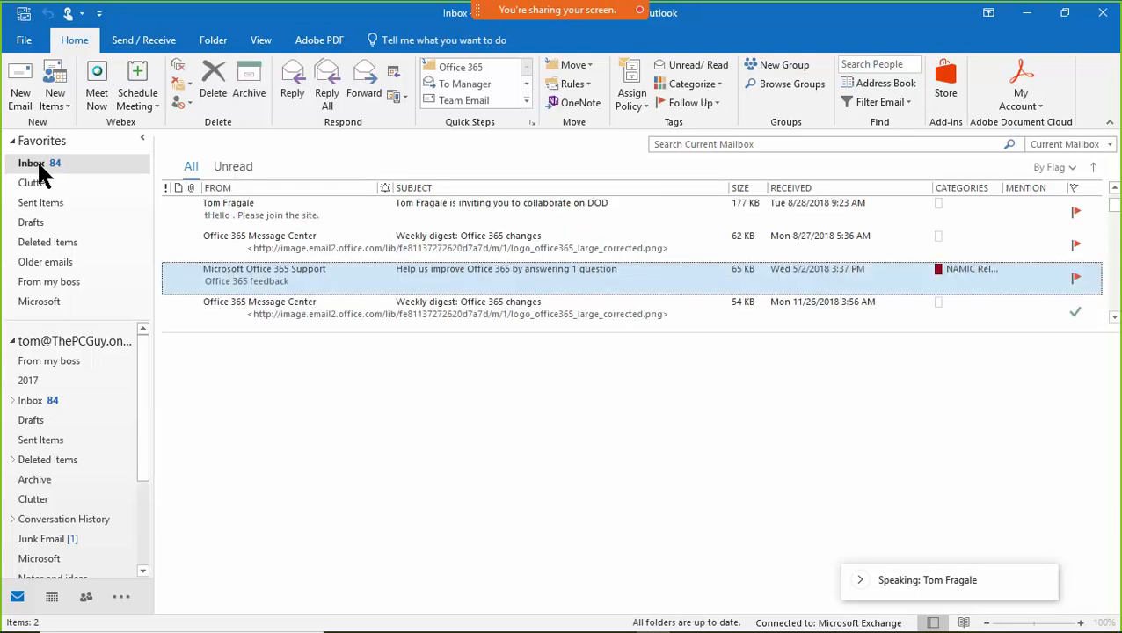
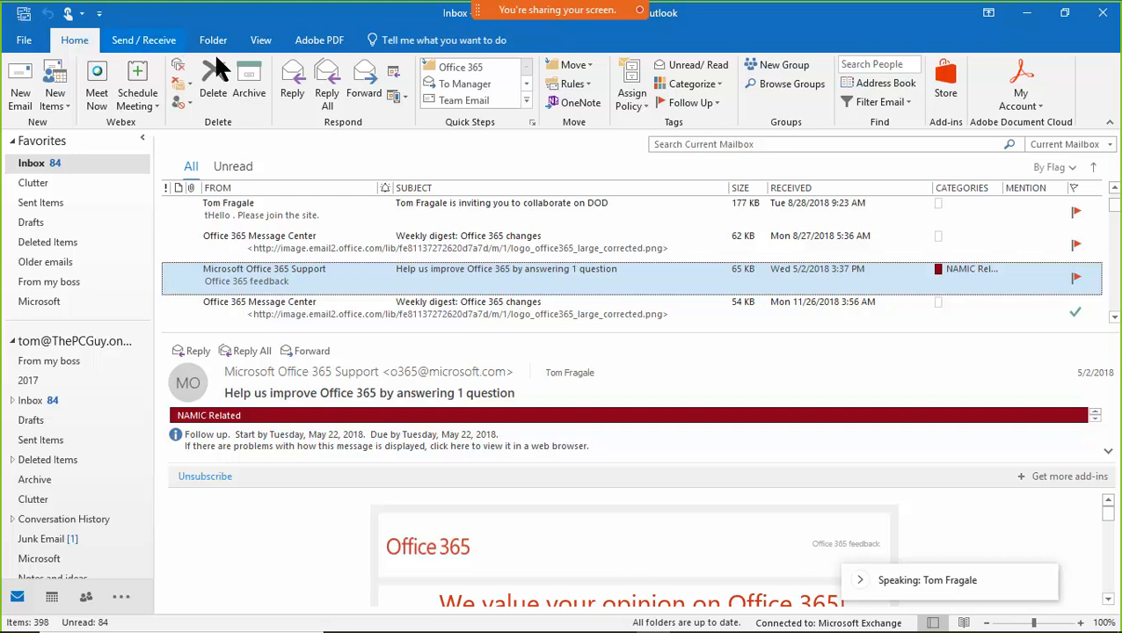
left_click(580, 86)
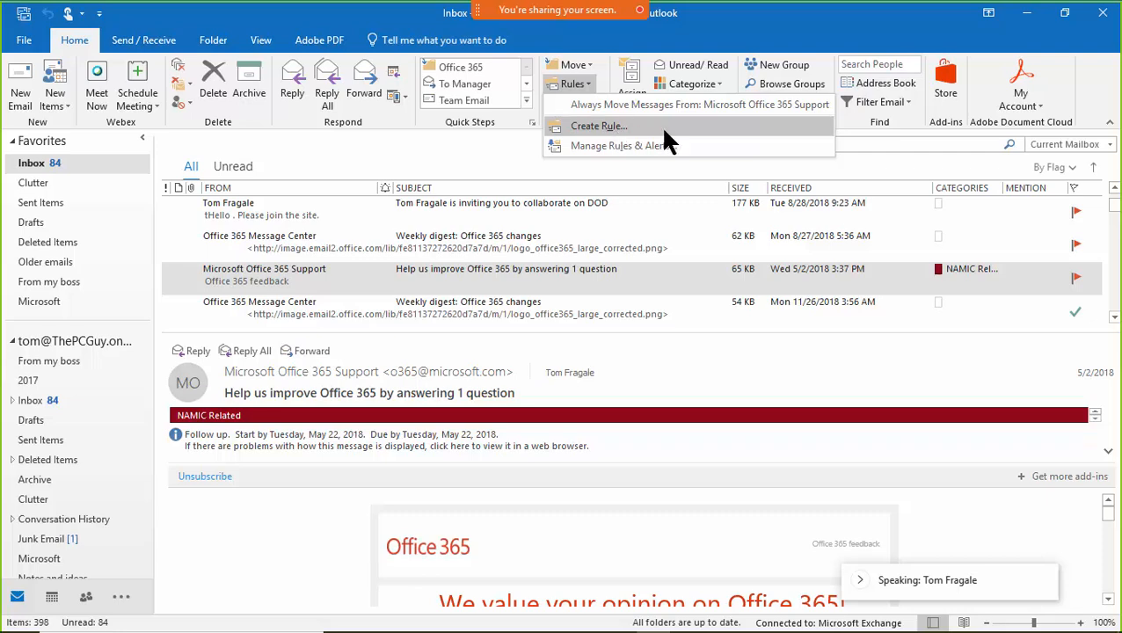
left_click(664, 128)
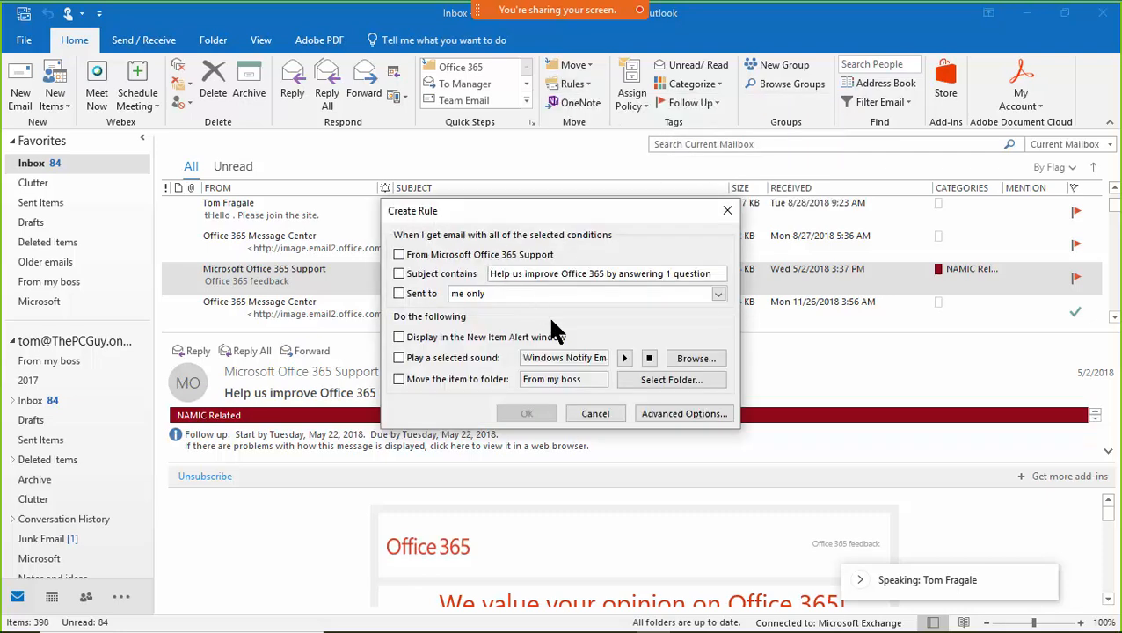
left_click(682, 416)
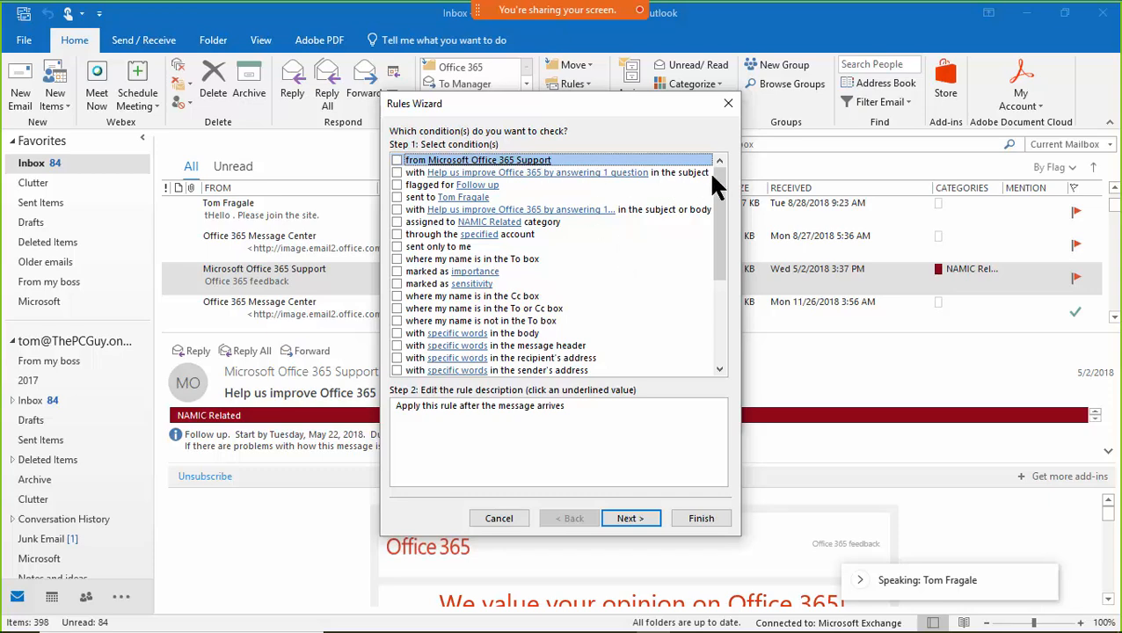
left_click_drag(723, 251, 734, 220)
left_click(396, 161)
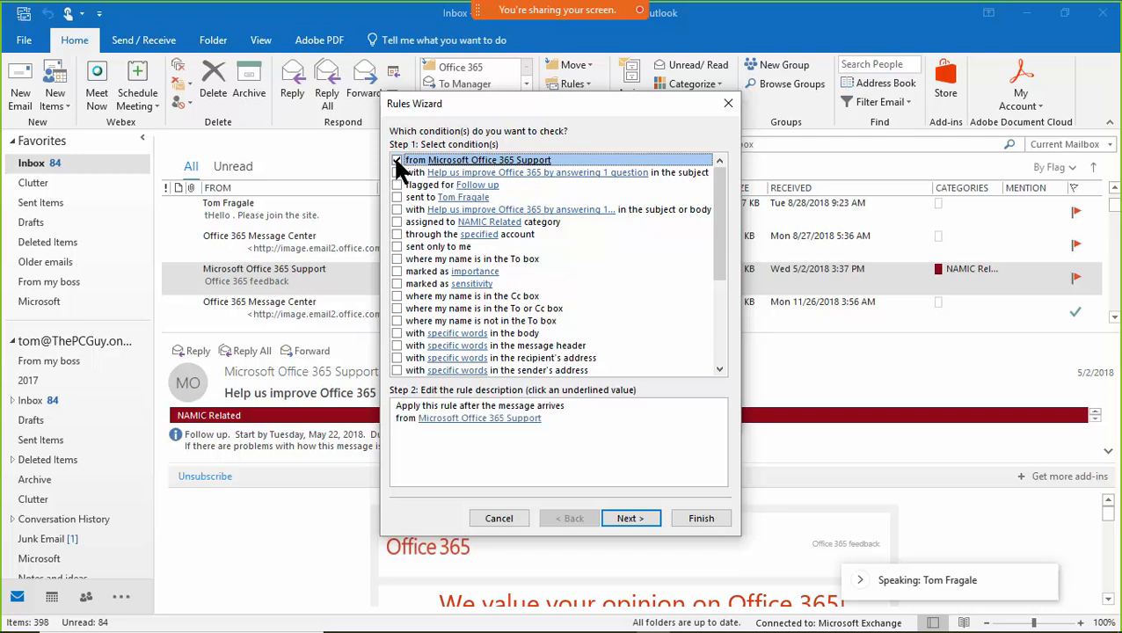
left_click(482, 420)
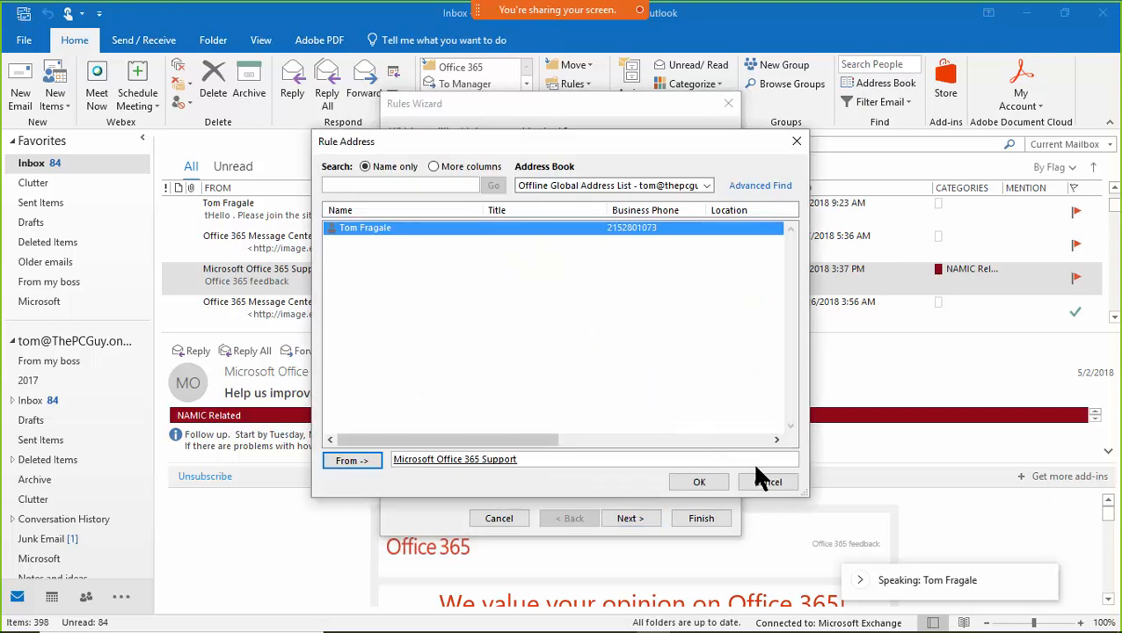
left_click(767, 481)
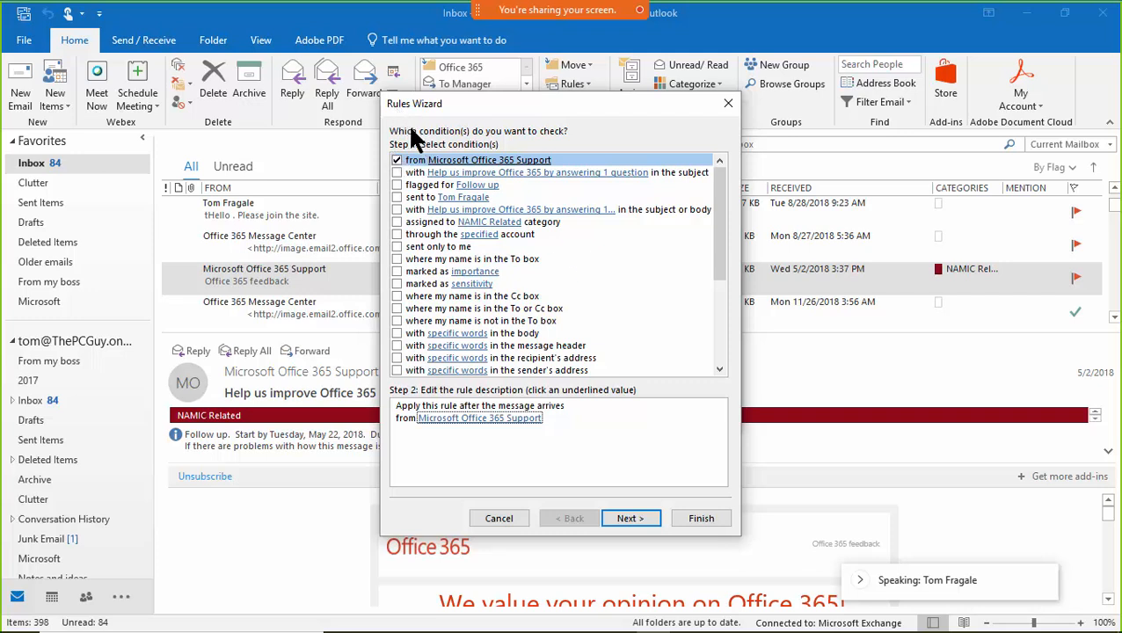
Step: Set the rule's action to move a copy of matching messages to the Microsoft folder
left_click(631, 519)
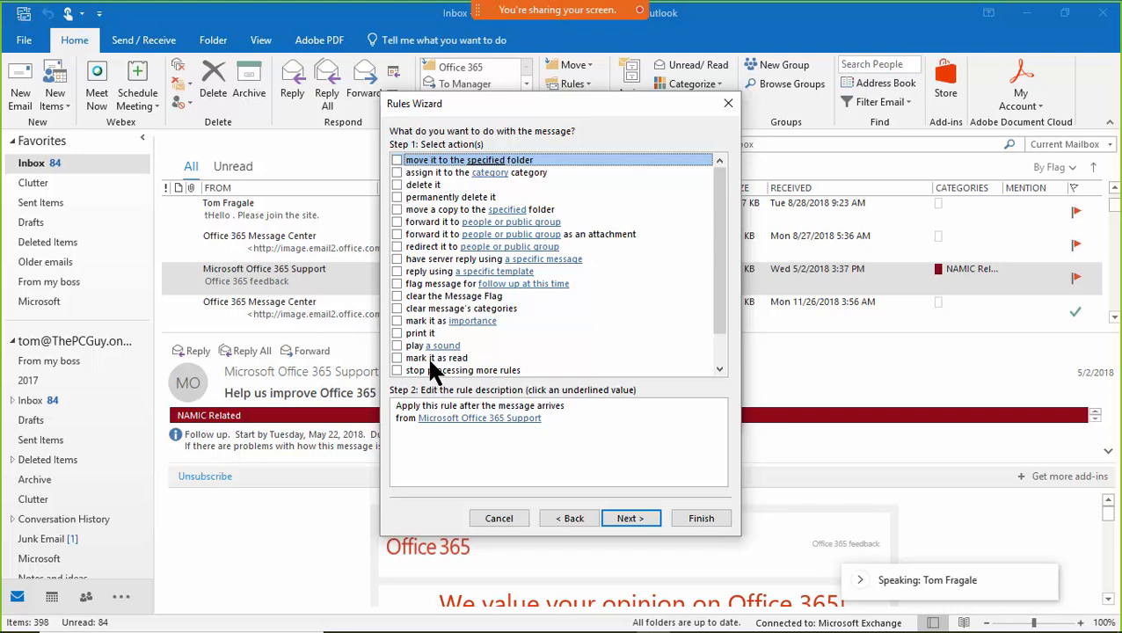
left_click(397, 209)
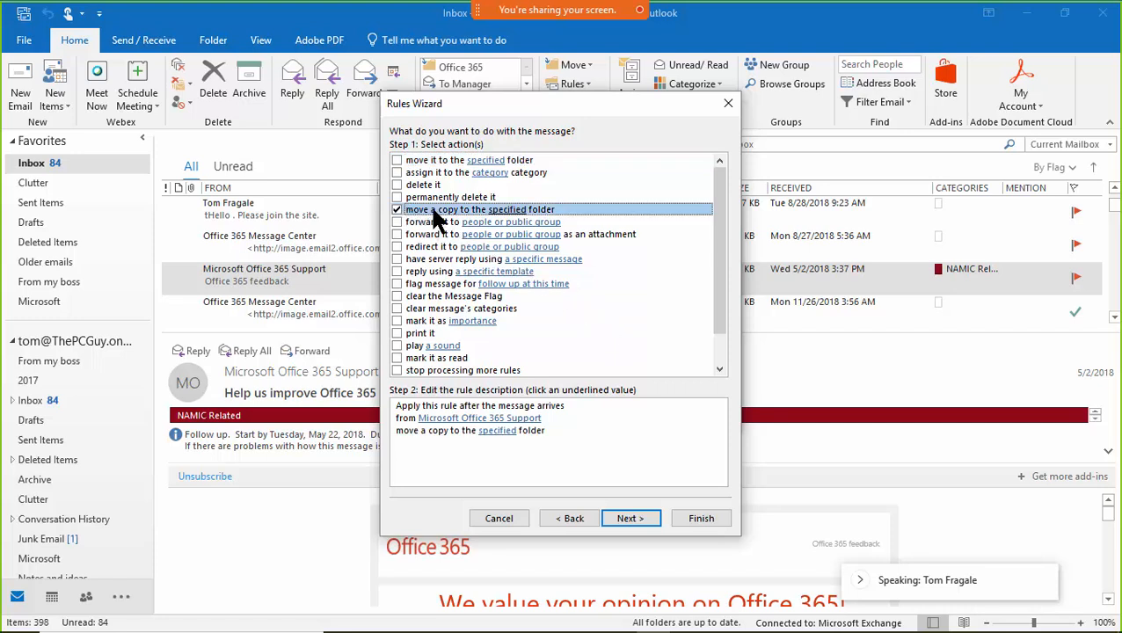
left_click(495, 431)
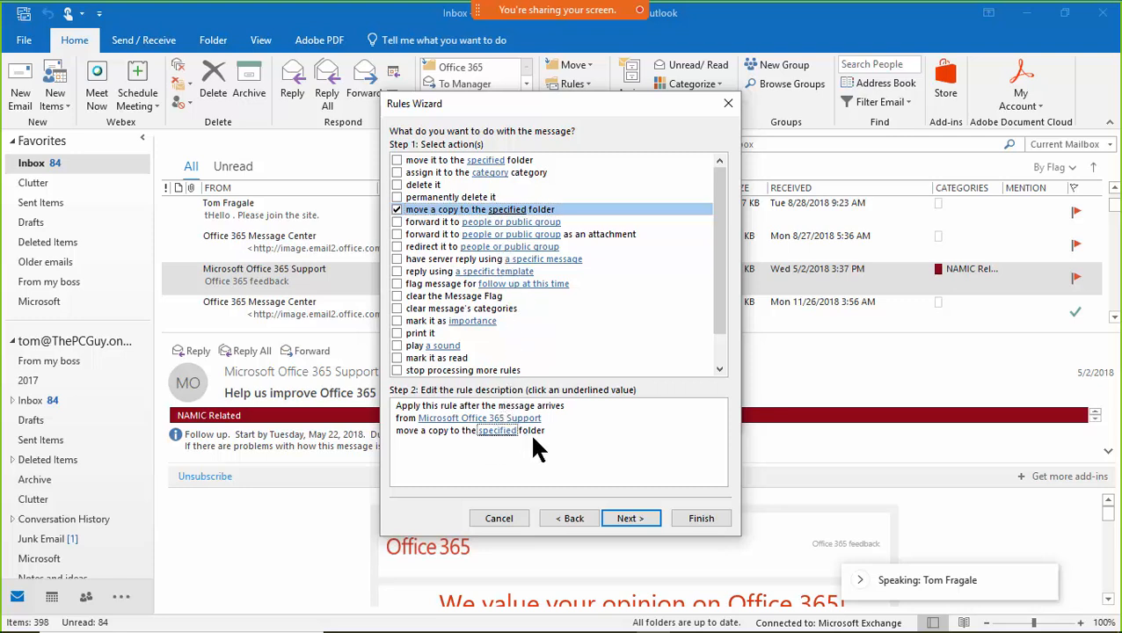
left_click(507, 431)
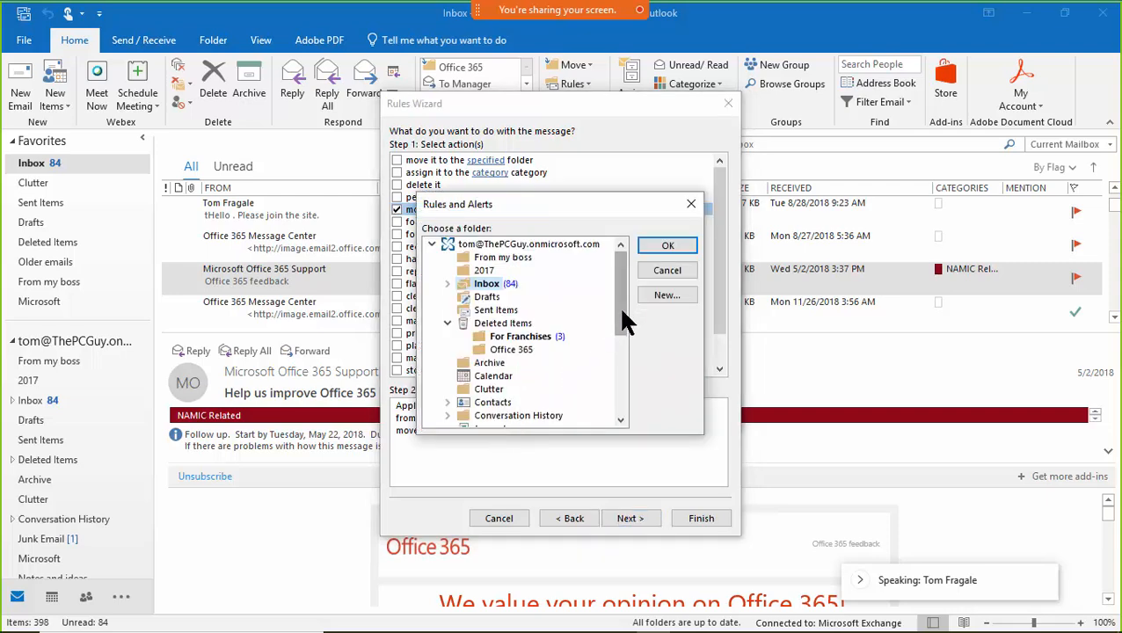
left_click_drag(623, 318, 619, 382)
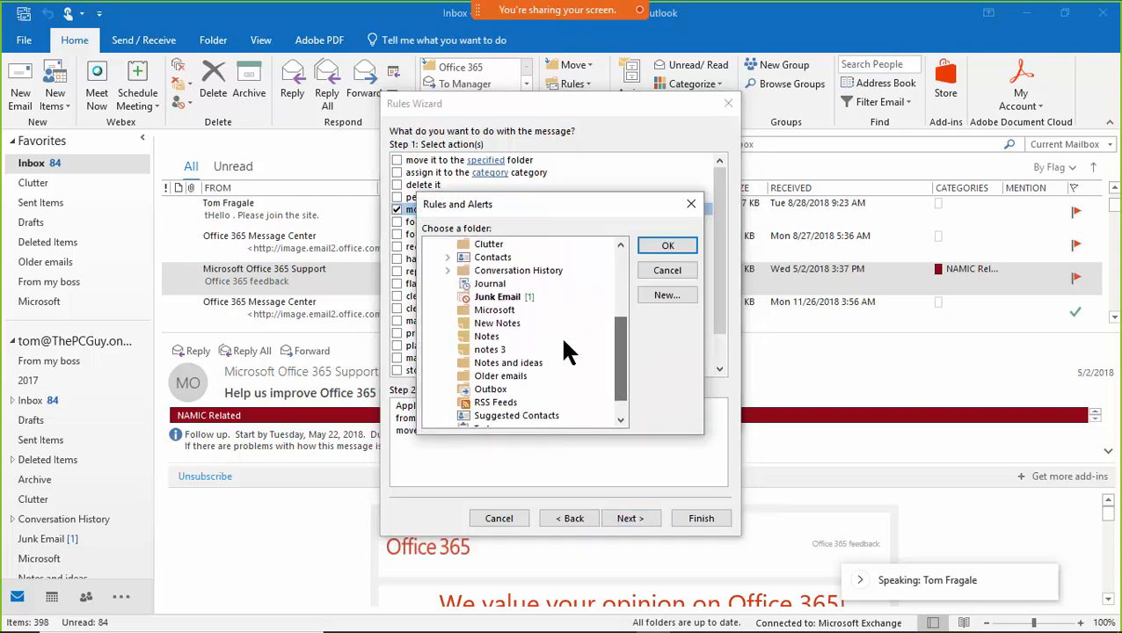
left_click(661, 248)
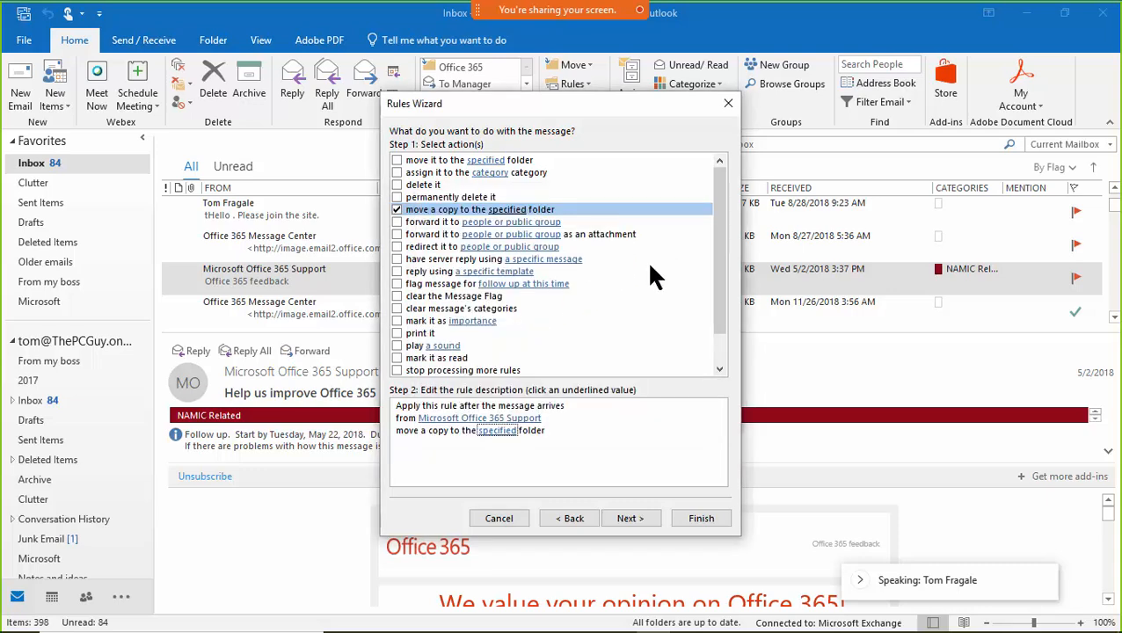
left_click(497, 431)
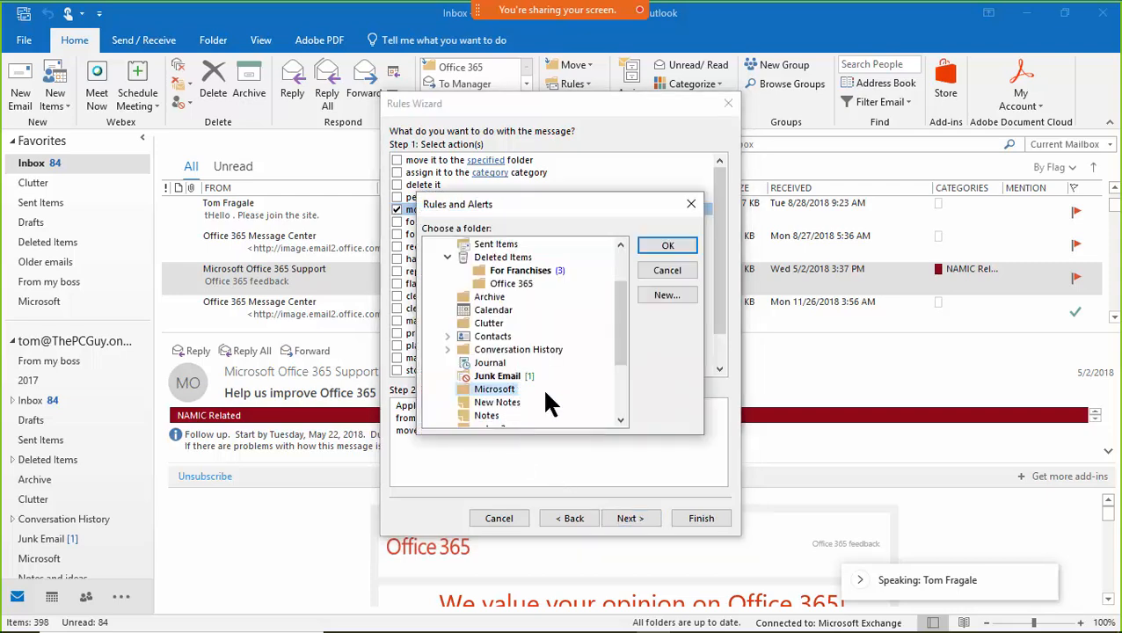
left_click(667, 247)
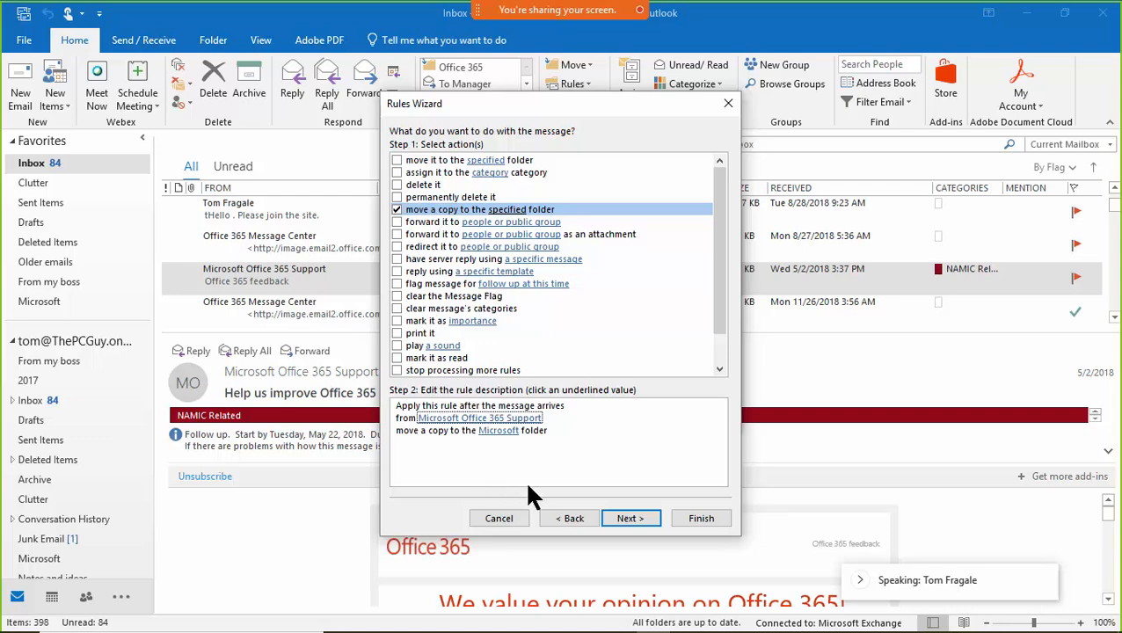
Step: Leave the rule without exceptions, set it to run on messages already in the Inbox, and finish it
left_click(606, 514)
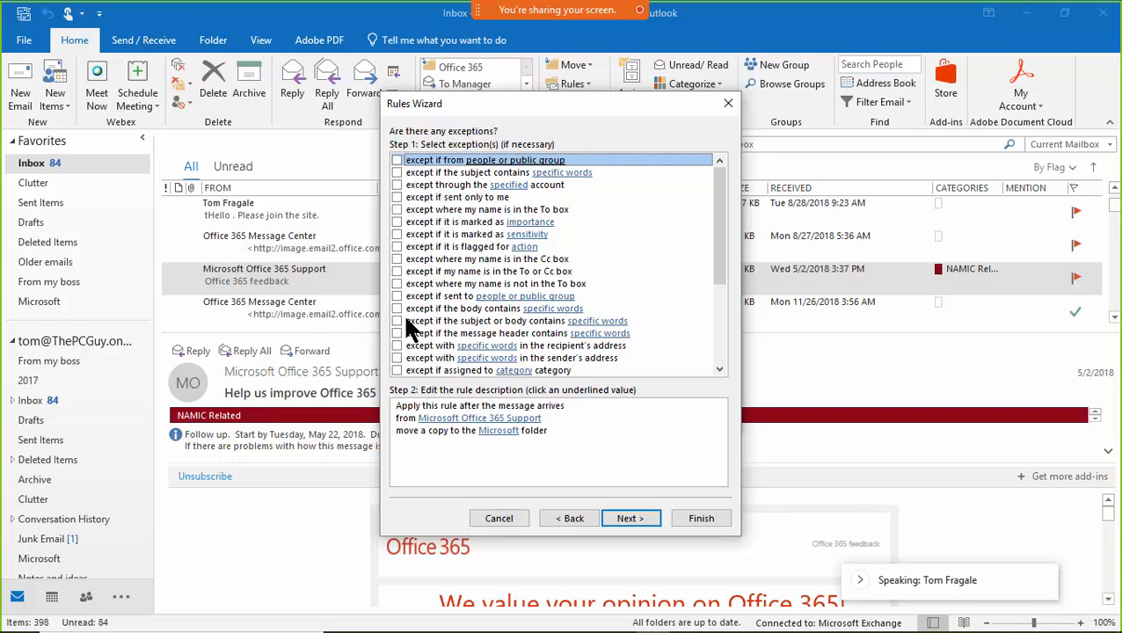
left_click(439, 431)
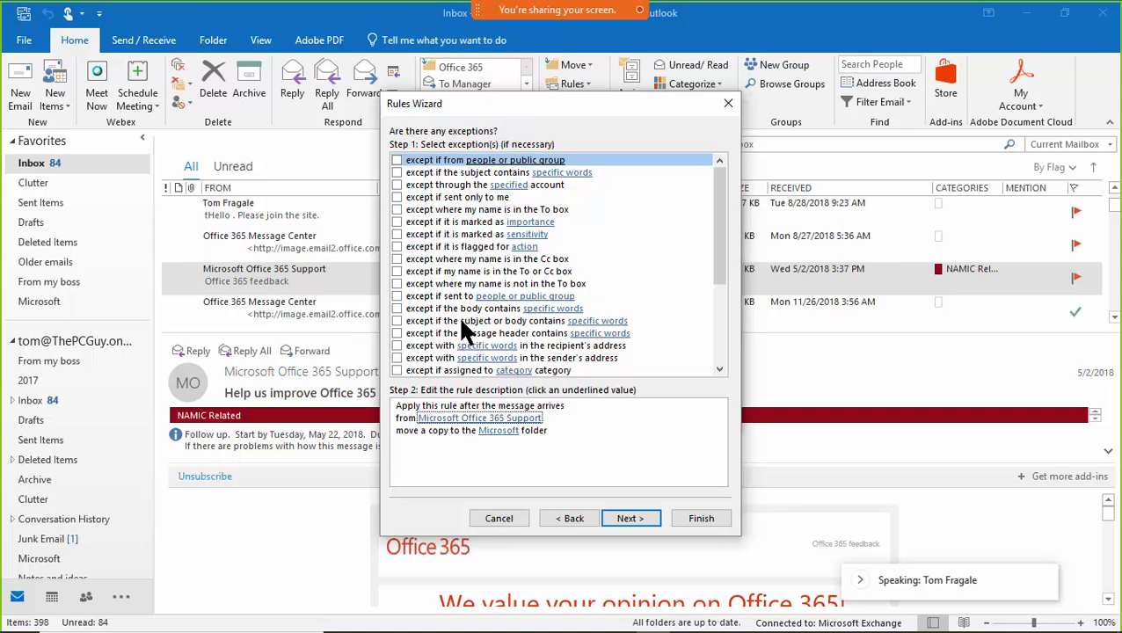
left_click(626, 518)
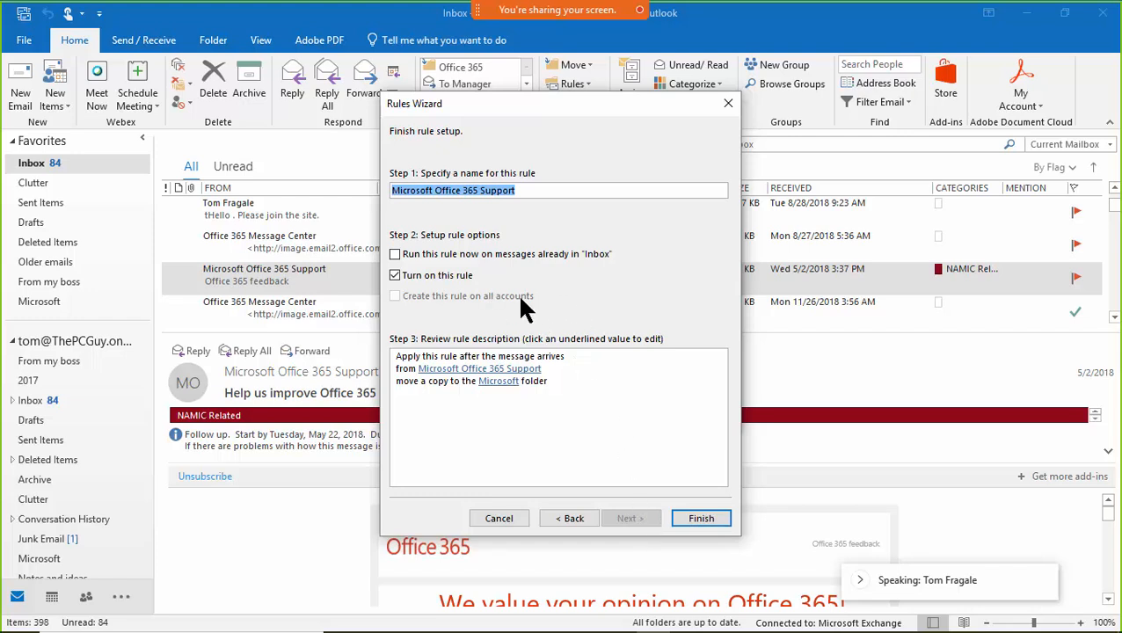
left_click(398, 253)
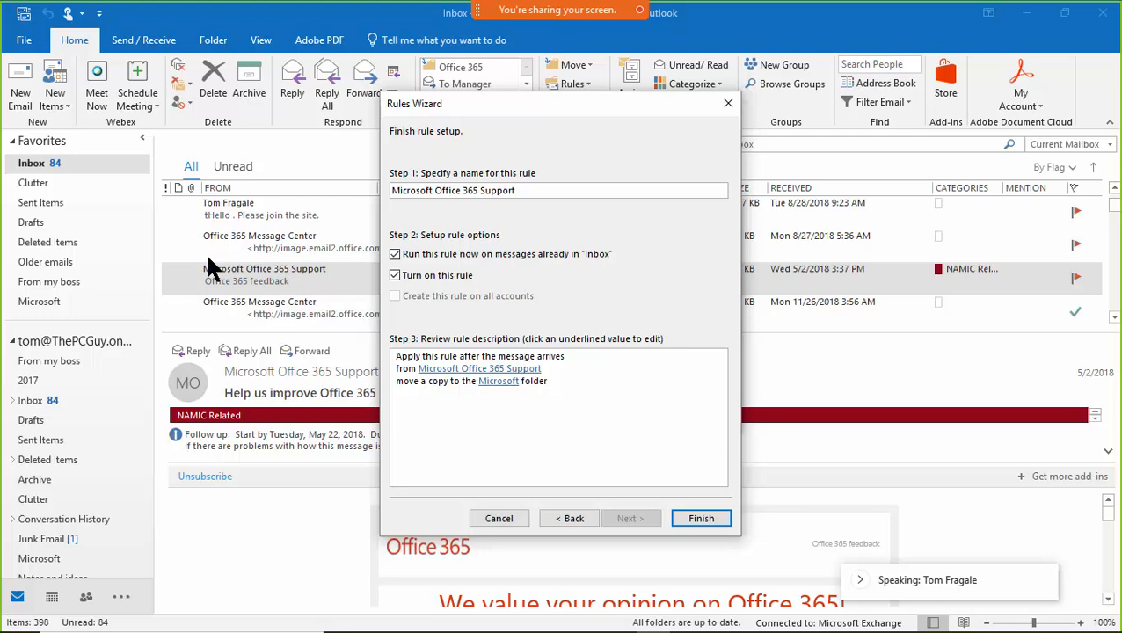
left_click(452, 369)
left_click(698, 510)
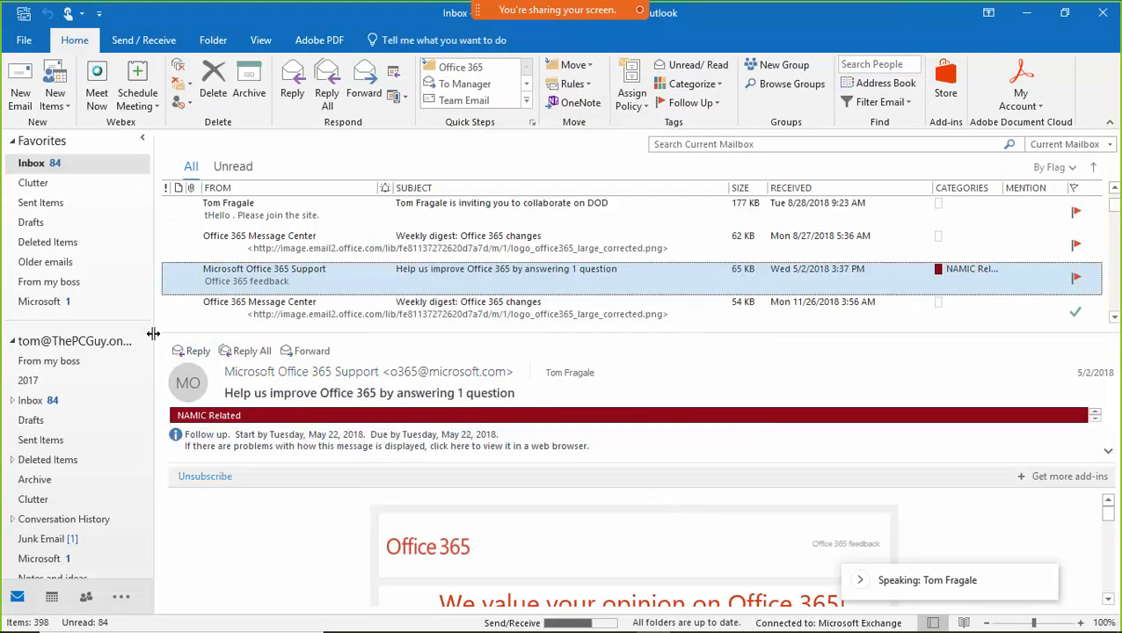
Step: Check the messages copied into the Microsoft favorite folder and return to the Inbox
left_click(39, 300)
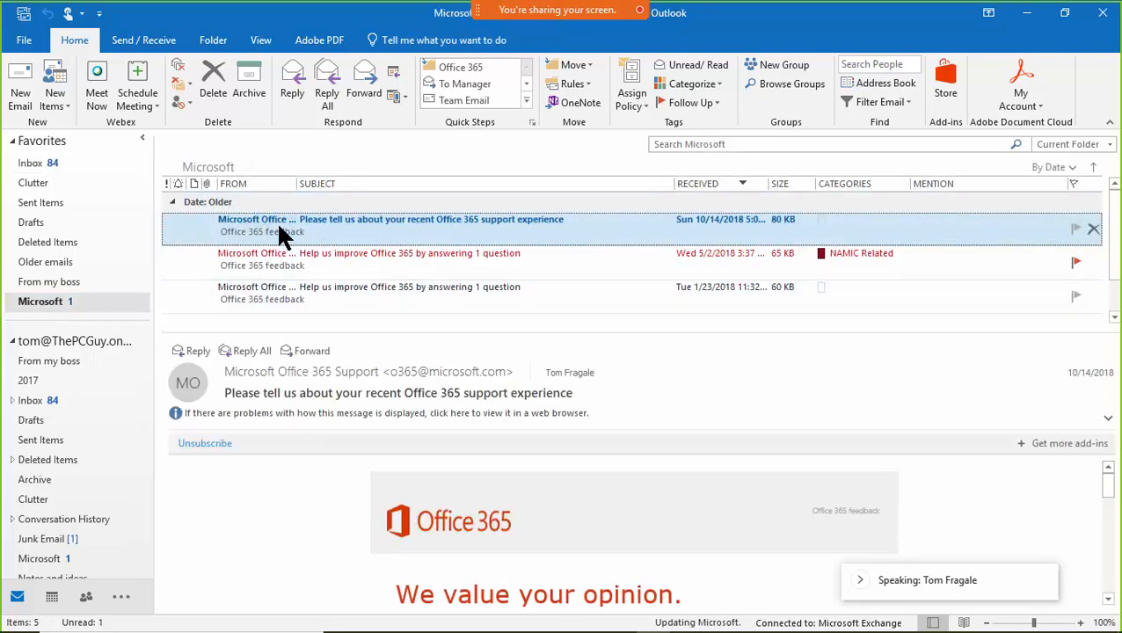
left_click_drag(1114, 245, 1113, 212)
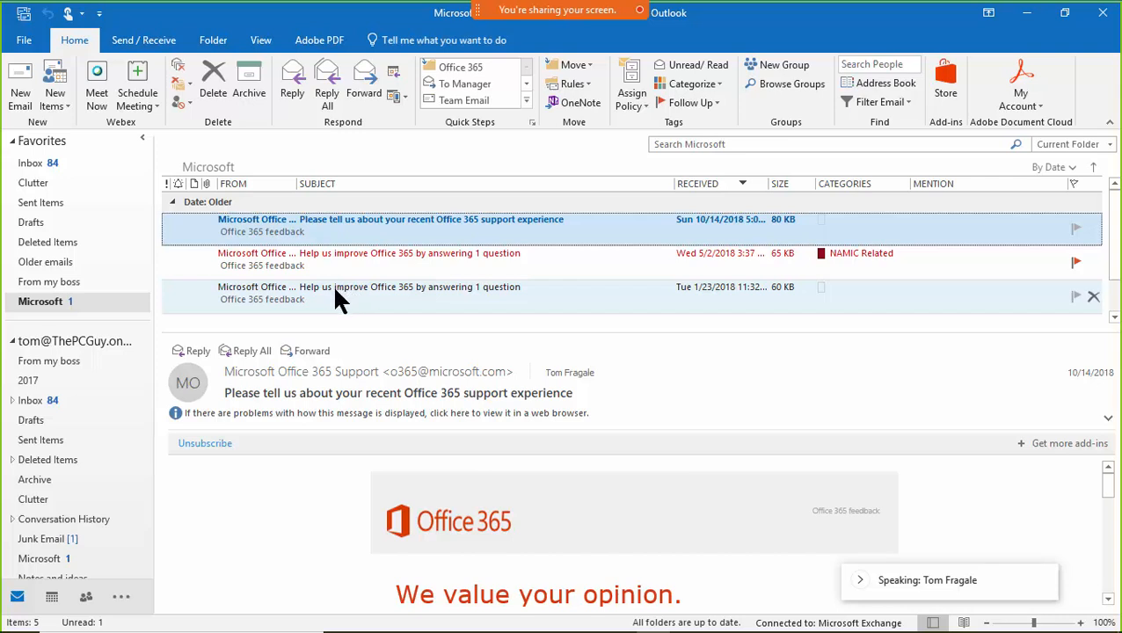
left_click(19, 167)
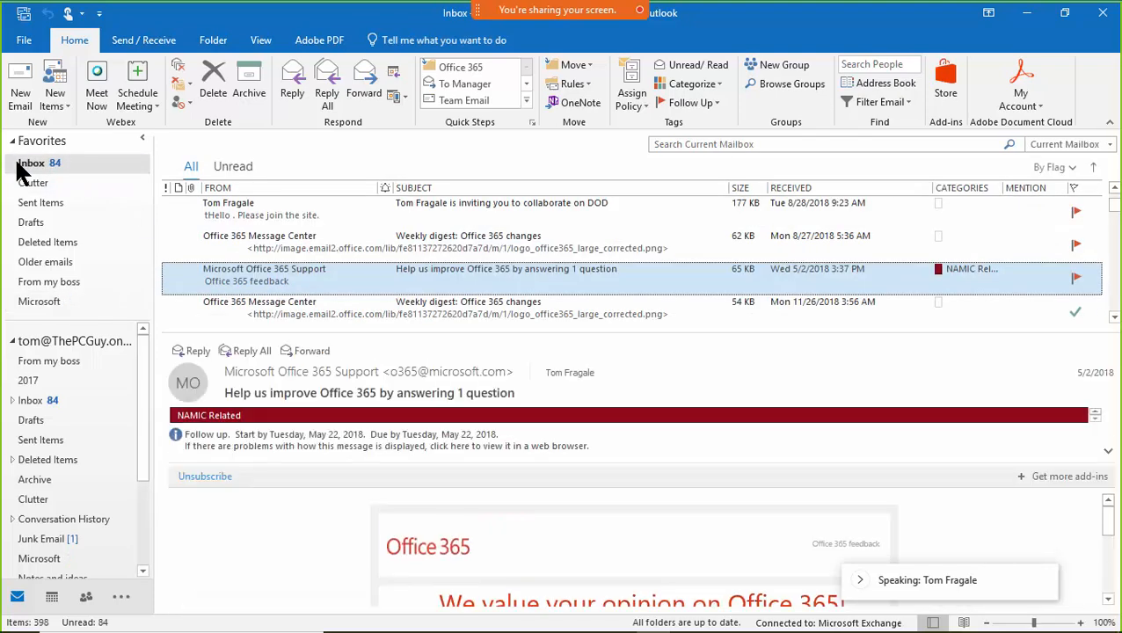
Step: View the basic rule creation options for the Microsoft Office 365 Support message and close them without creating a rule
right_click(295, 269)
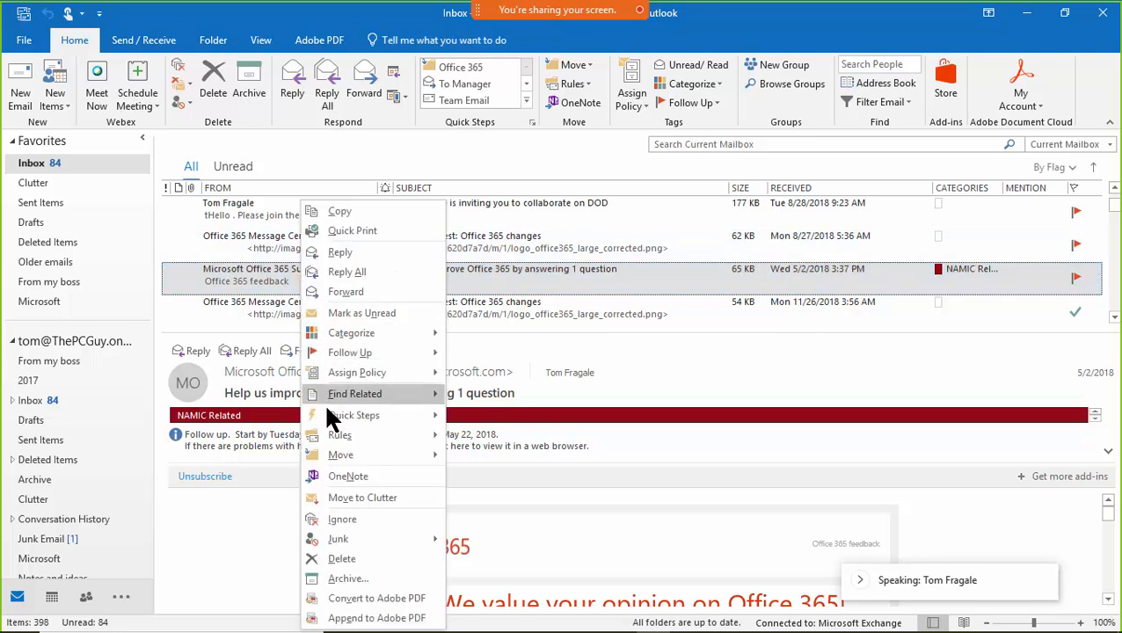
mouse_move(334, 435)
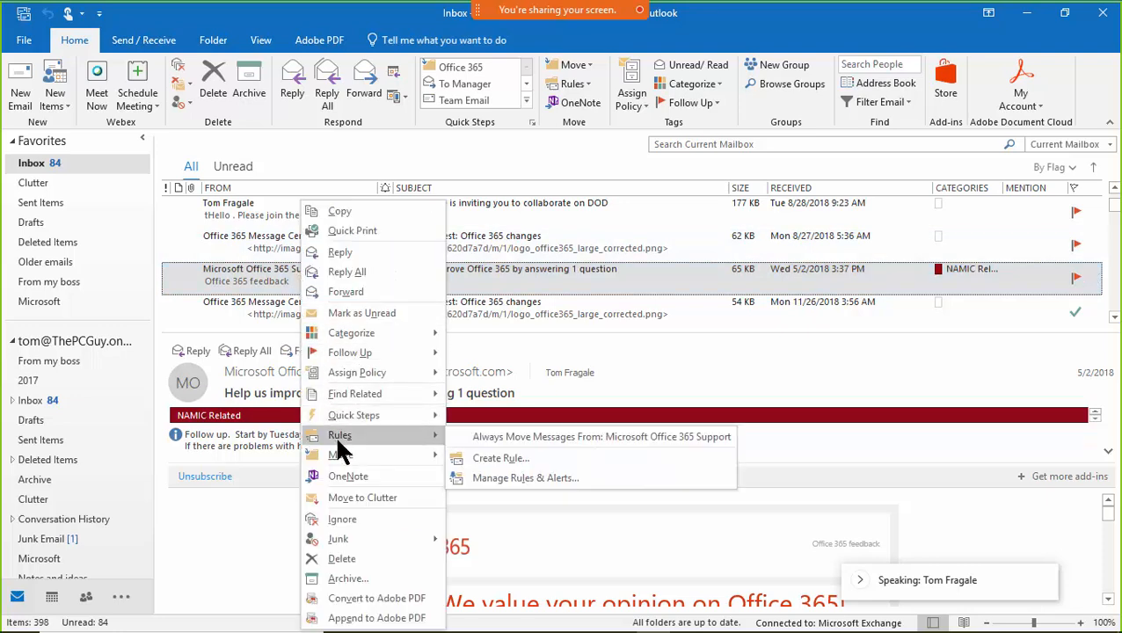
left_click(532, 459)
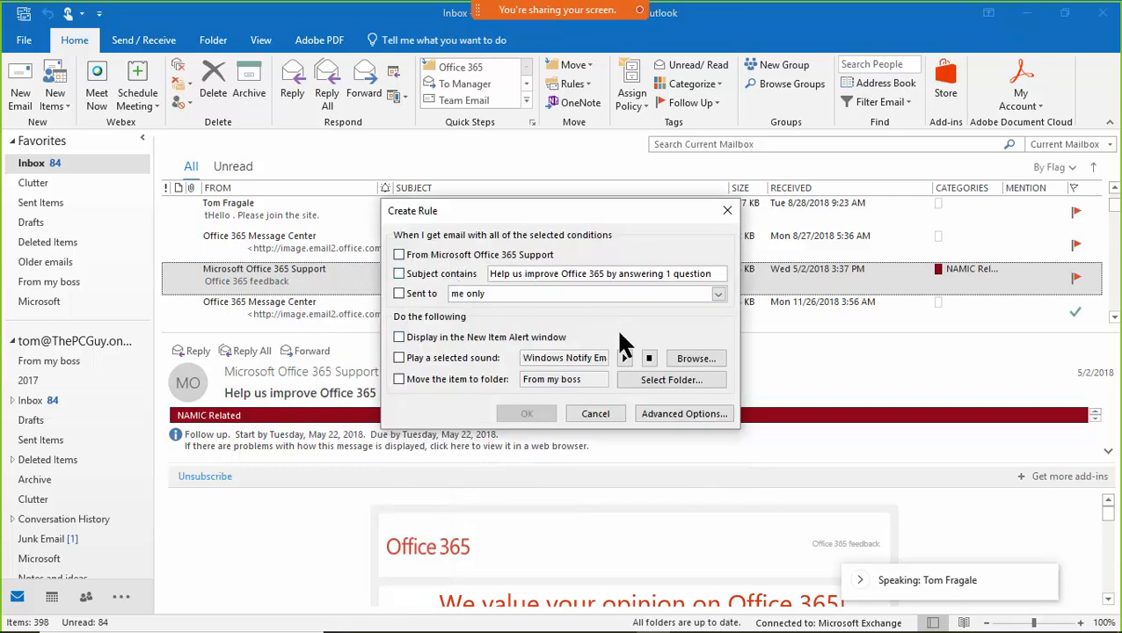
left_click(728, 210)
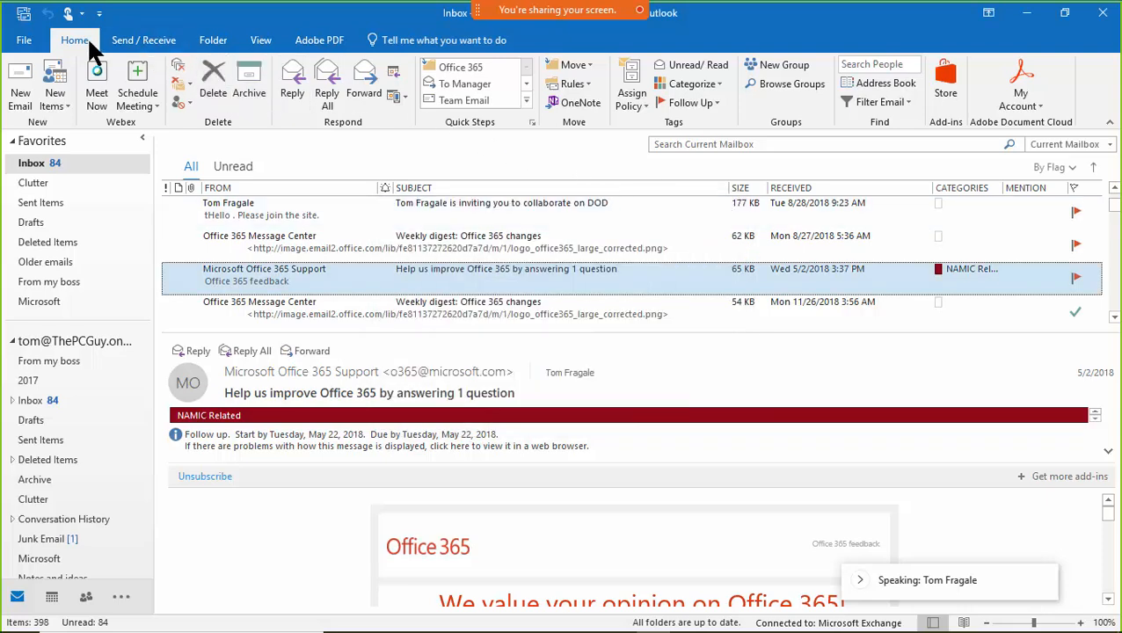
Step: Review the advanced conditions available for a new rule on the selected message, then cancel out of rule creation
left_click(591, 88)
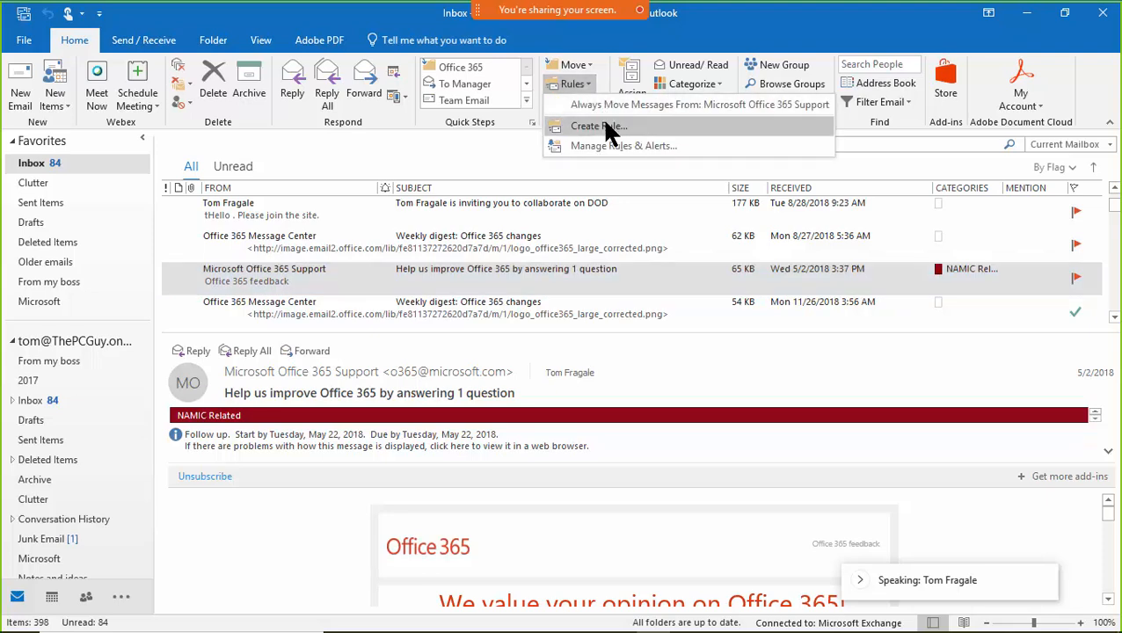
left_click(603, 125)
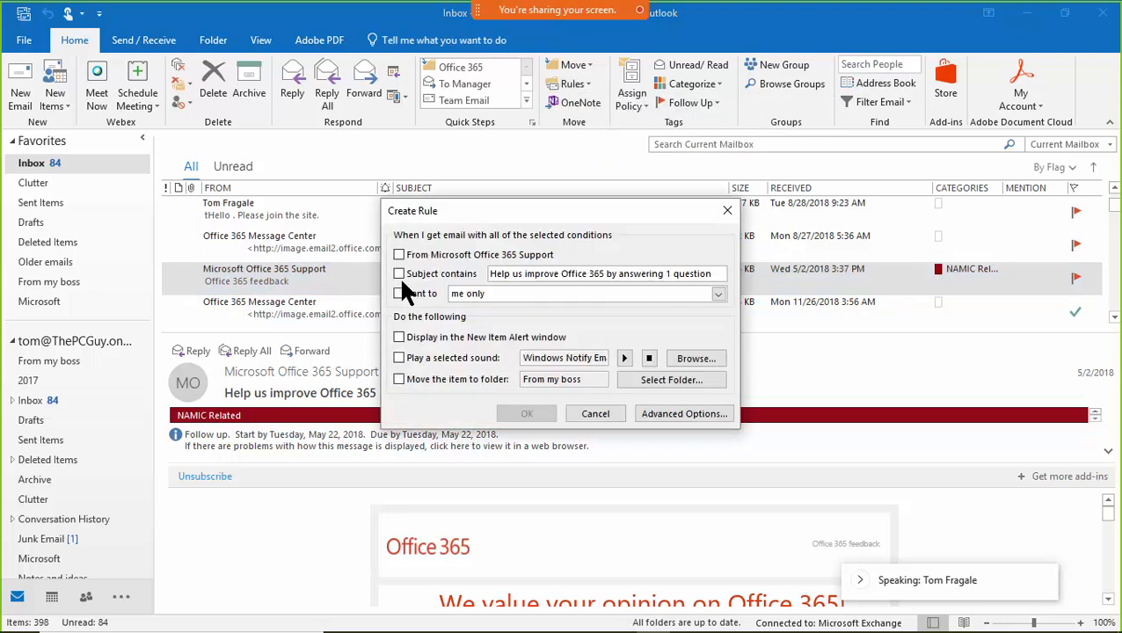
left_click(648, 420)
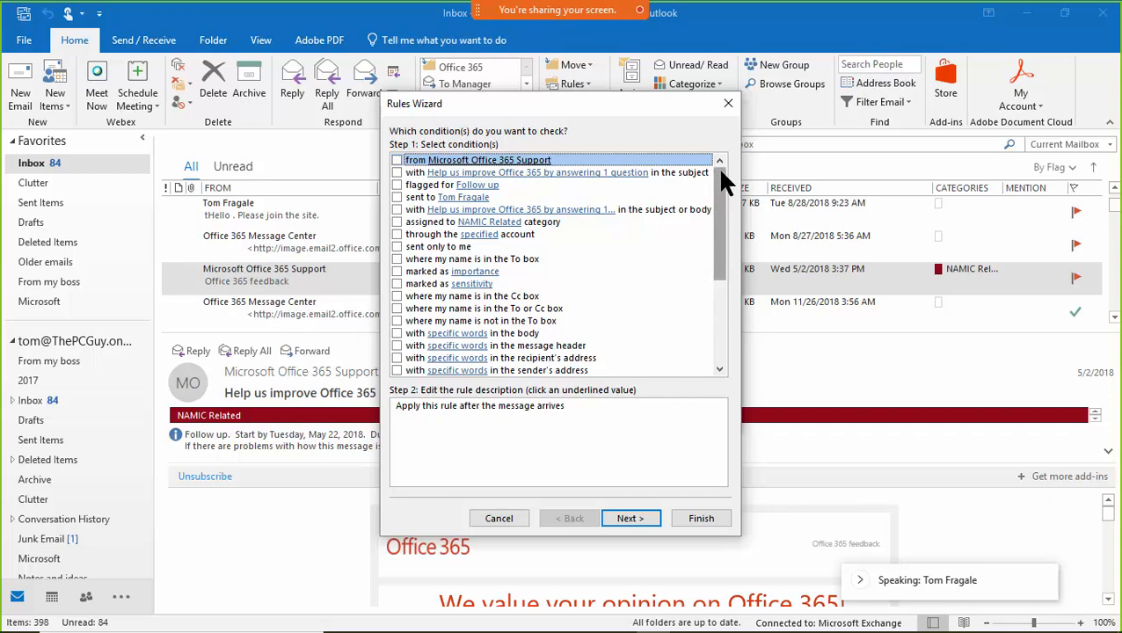
mouse_move(717, 166)
left_mouse_down()
mouse_move(709, 338)
mouse_move(721, 185)
left_mouse_up()
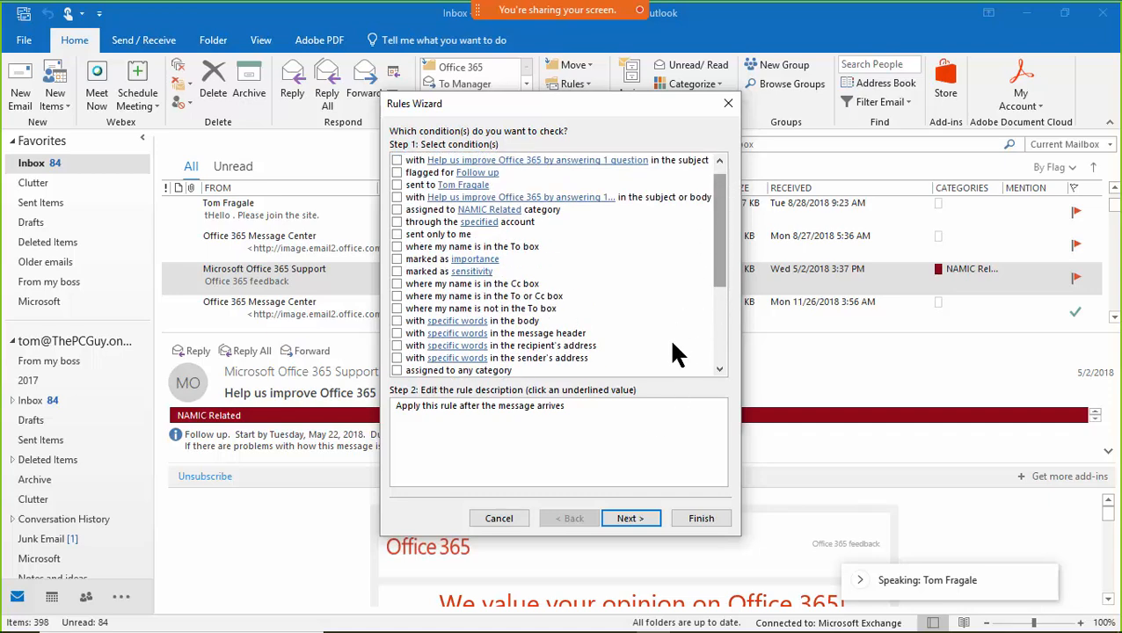
left_click(498, 518)
left_click(594, 413)
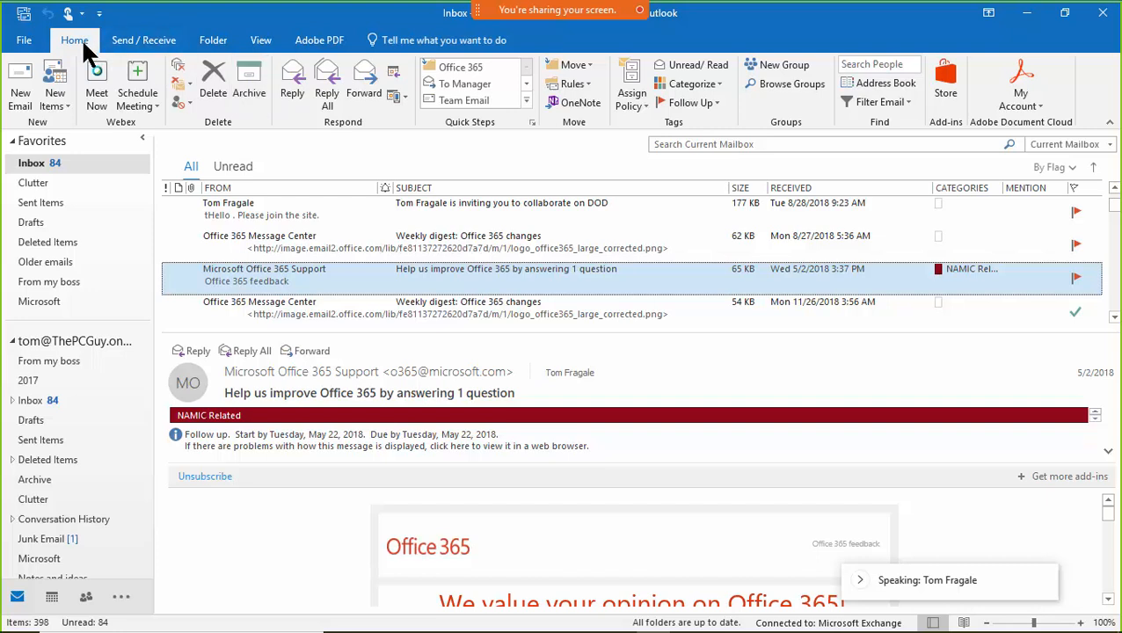
Step: Review the existing email rules and their descriptions in Rules and Alerts, then close it
left_click(573, 84)
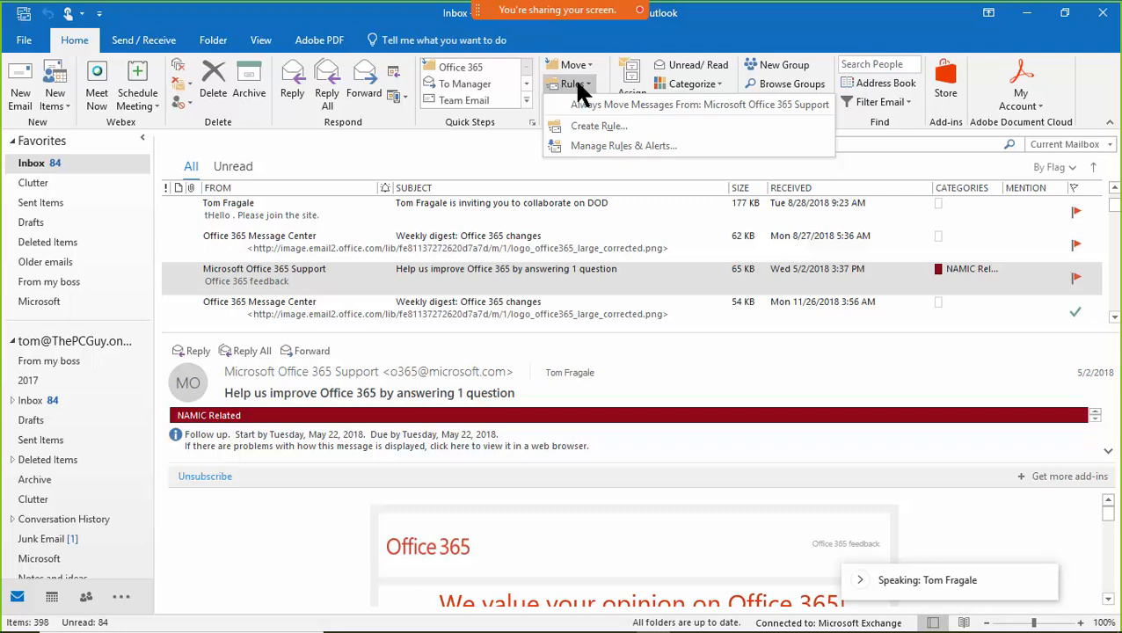
left_click(694, 146)
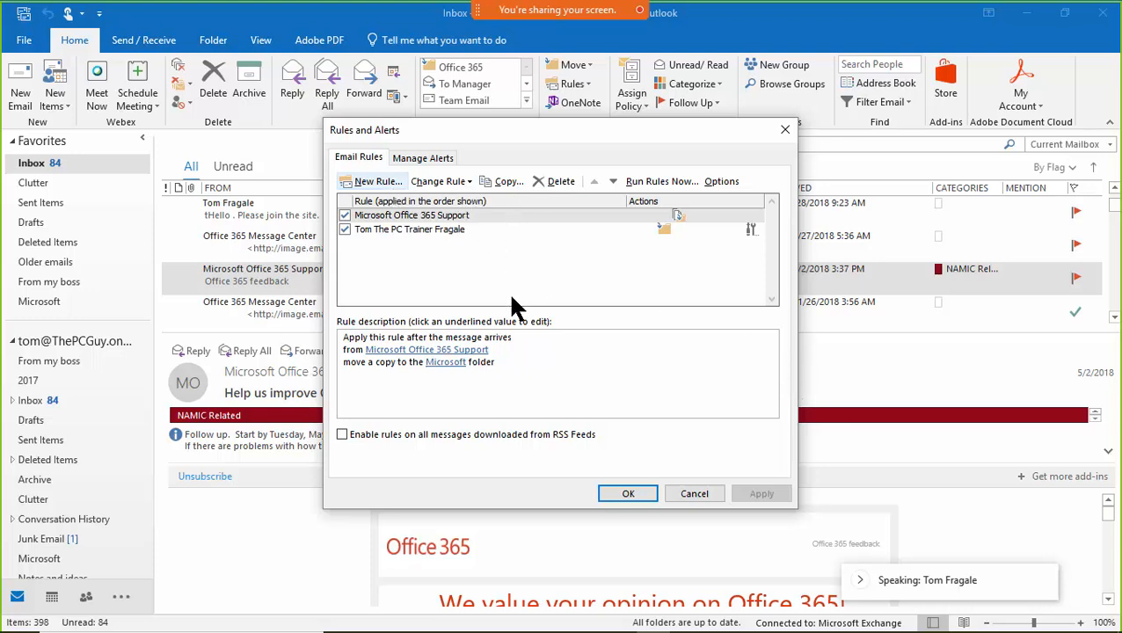
left_click(628, 493)
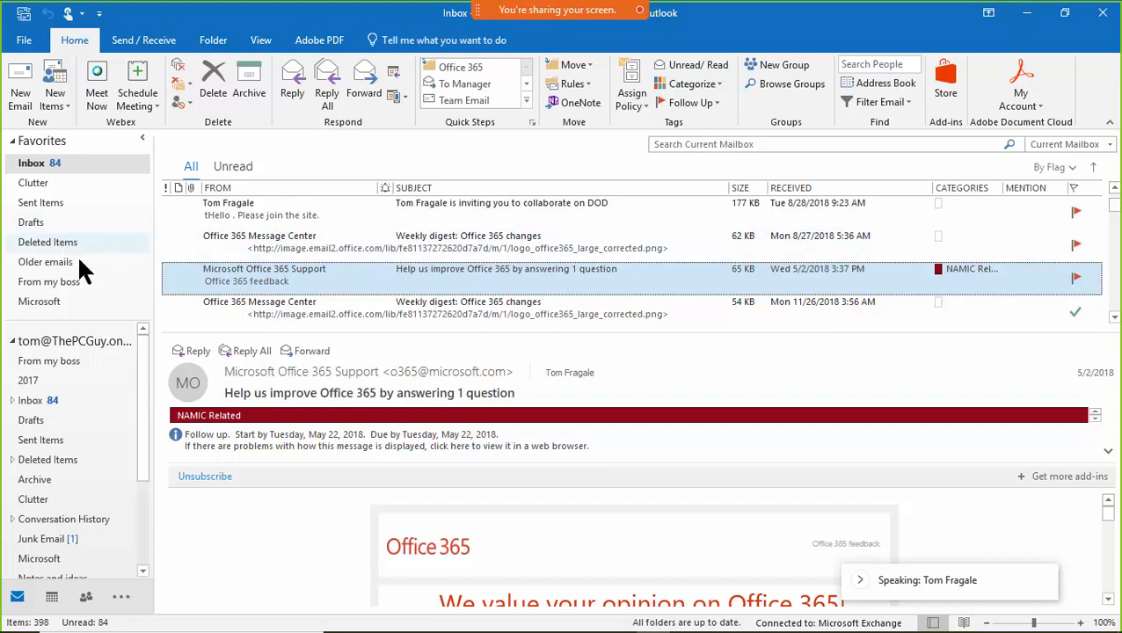
Step: View the Junk Email folder and examine the message arrival and Conversation Clean Up settings in the Mail options
left_click(37, 538)
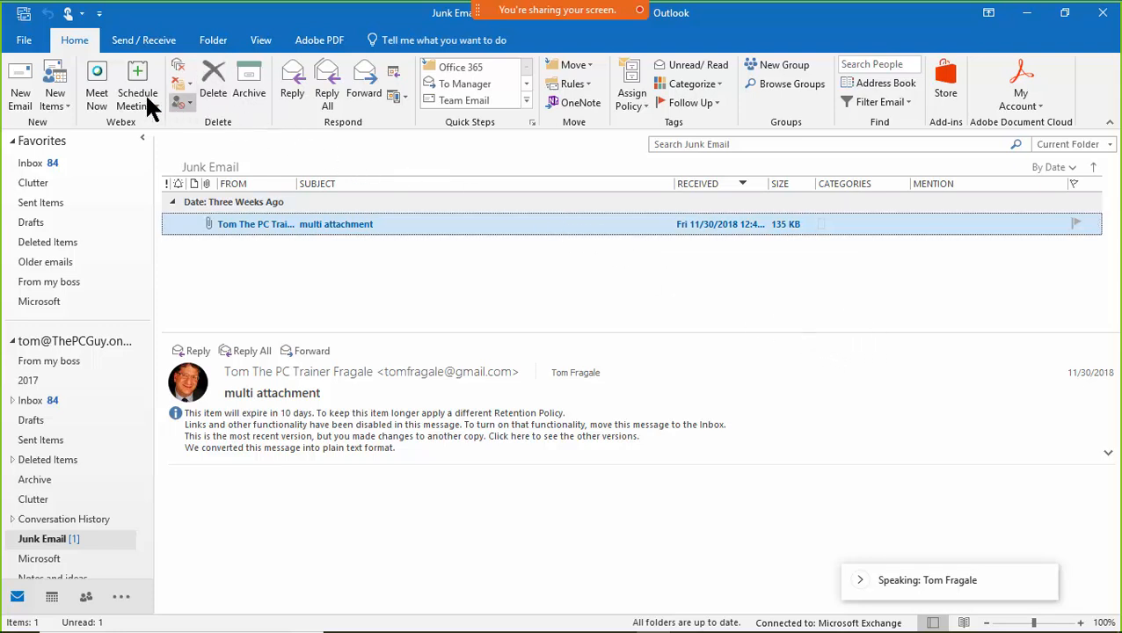
left_click(25, 41)
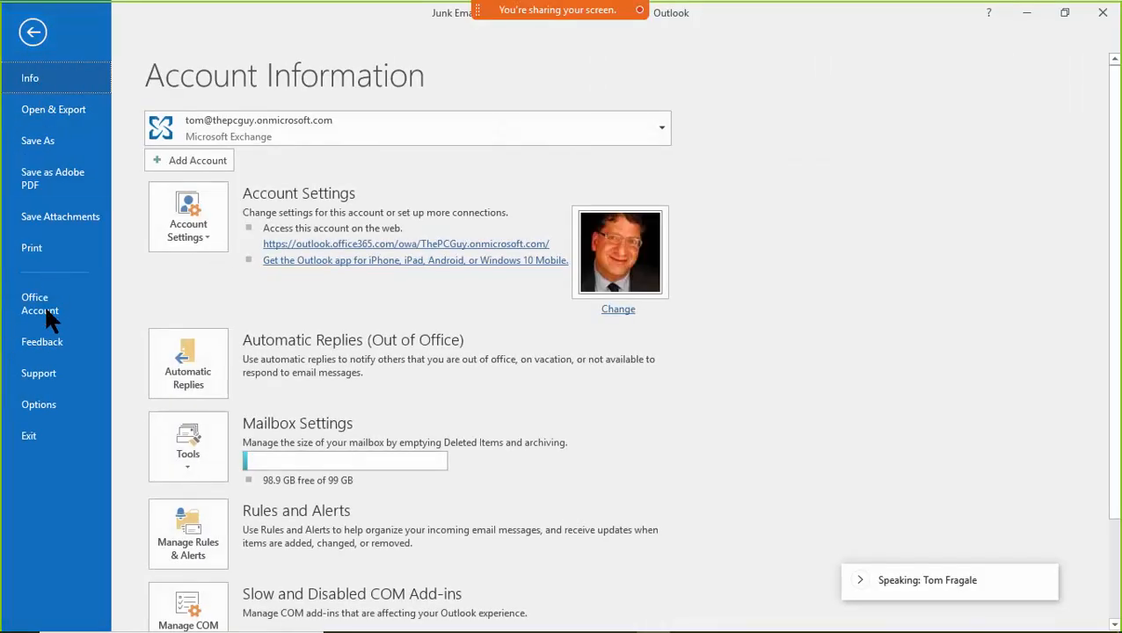
left_click(40, 405)
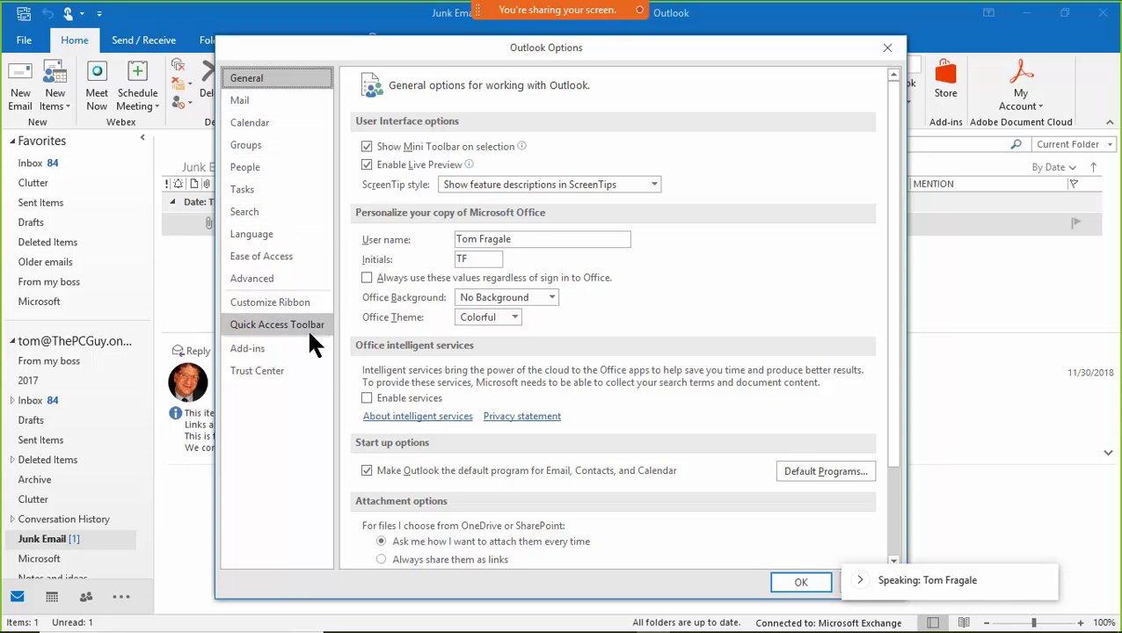
left_click(262, 109)
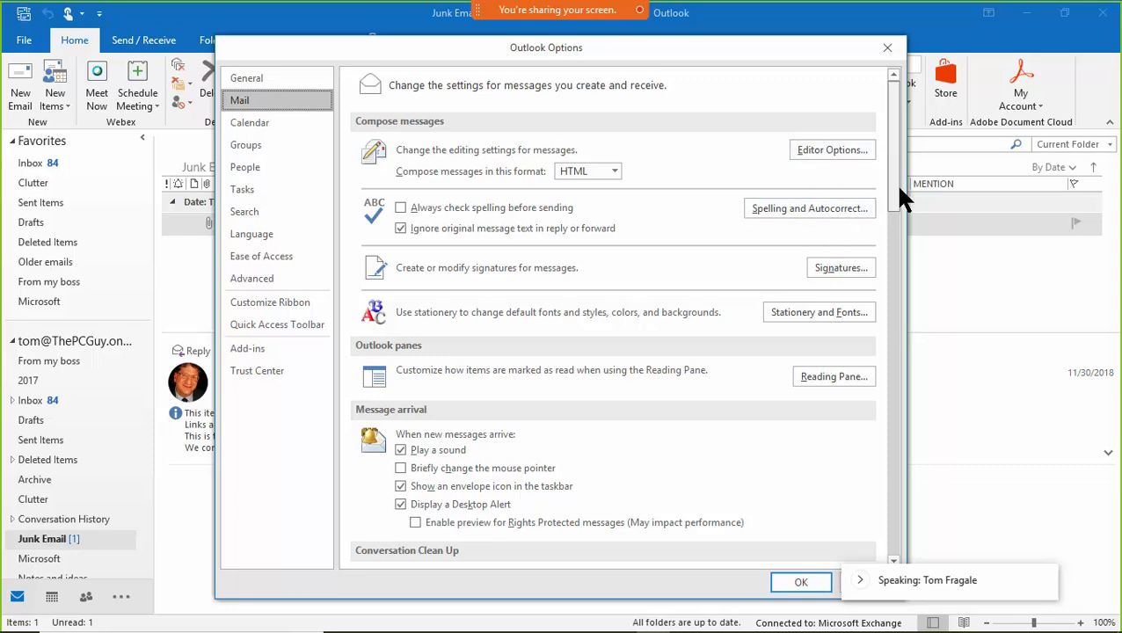
left_click_drag(896, 185, 898, 227)
scroll(896, 221, "up", 4)
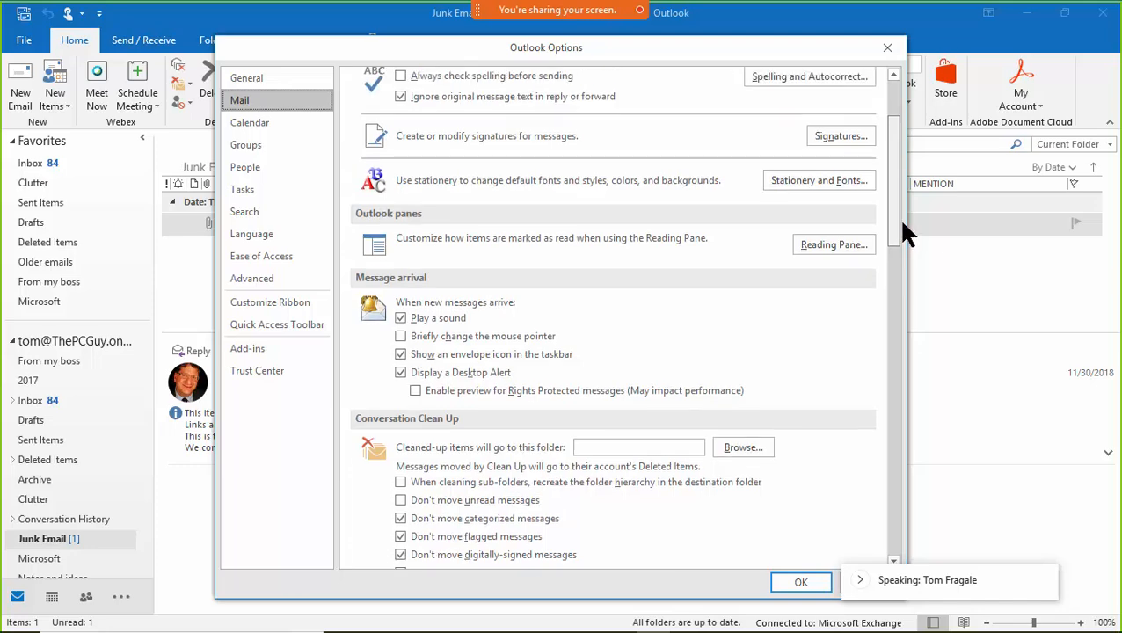
scroll(910, 202, "down", 1)
scroll(911, 200, "down", 6)
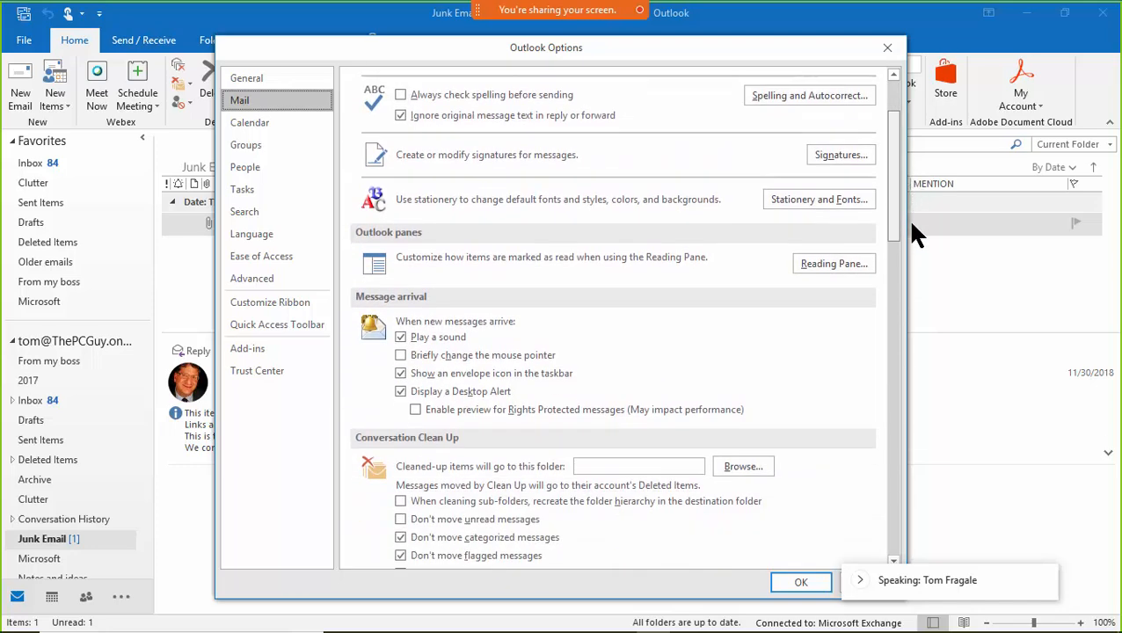
left_click_drag(911, 321, 879, 274)
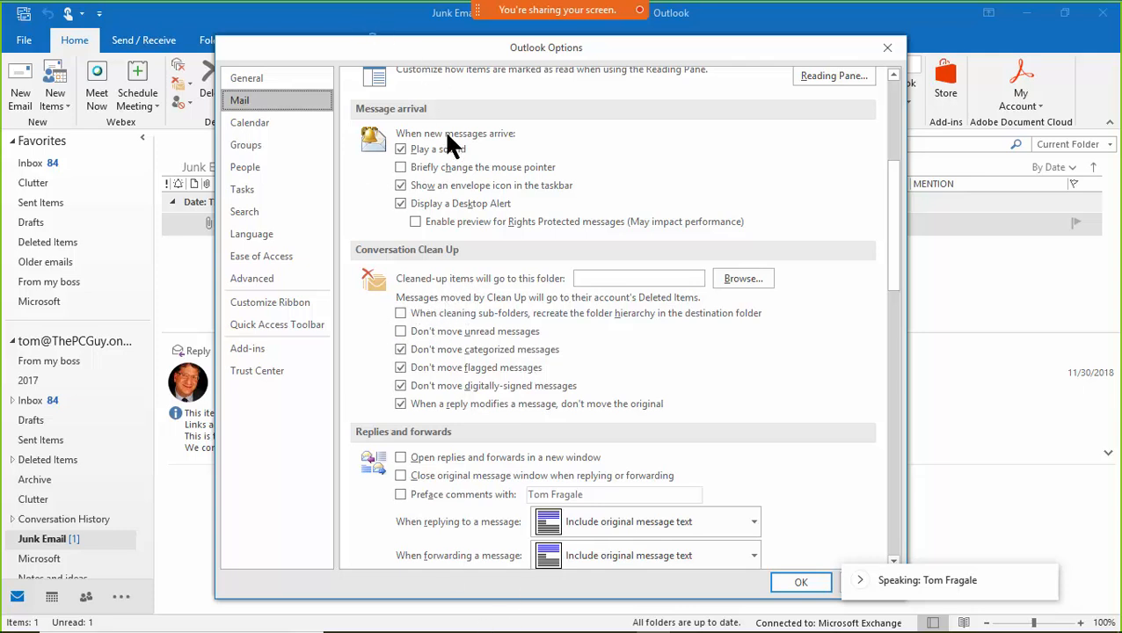
Step: Close the Outlook options, then return to the Inbox and open the Junk E-mail Options
left_click(793, 584)
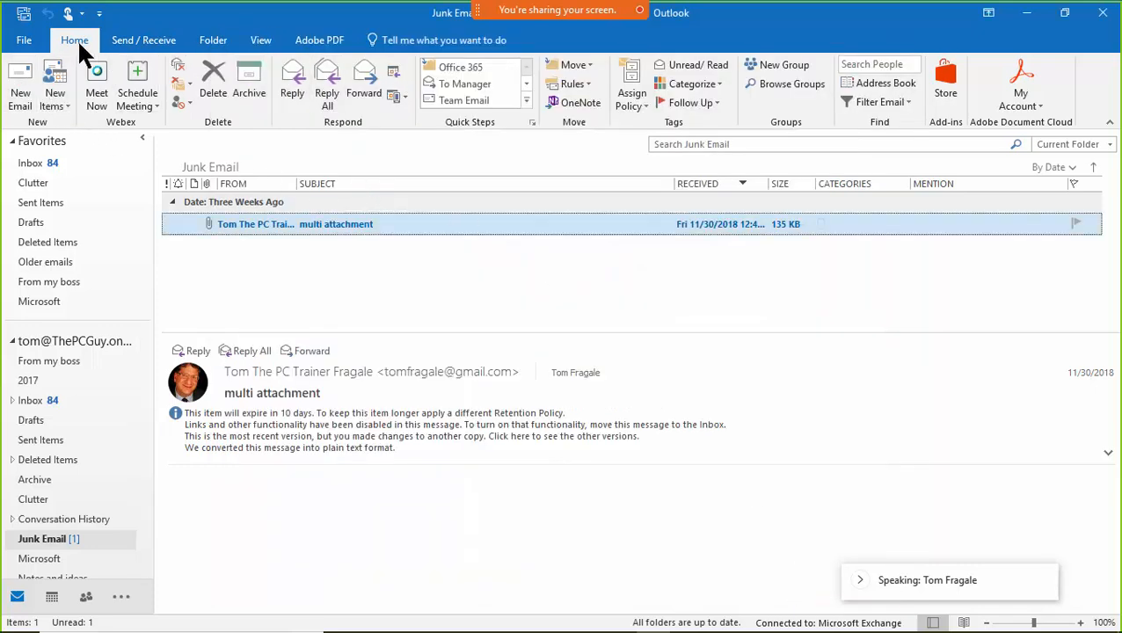
left_click(36, 164)
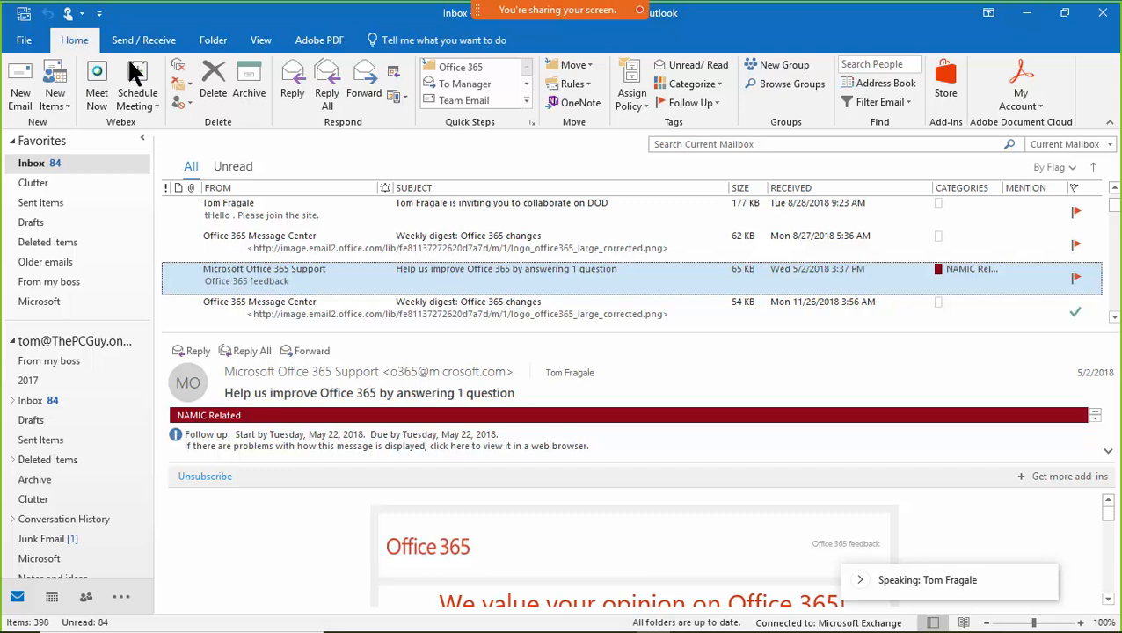
left_click(189, 105)
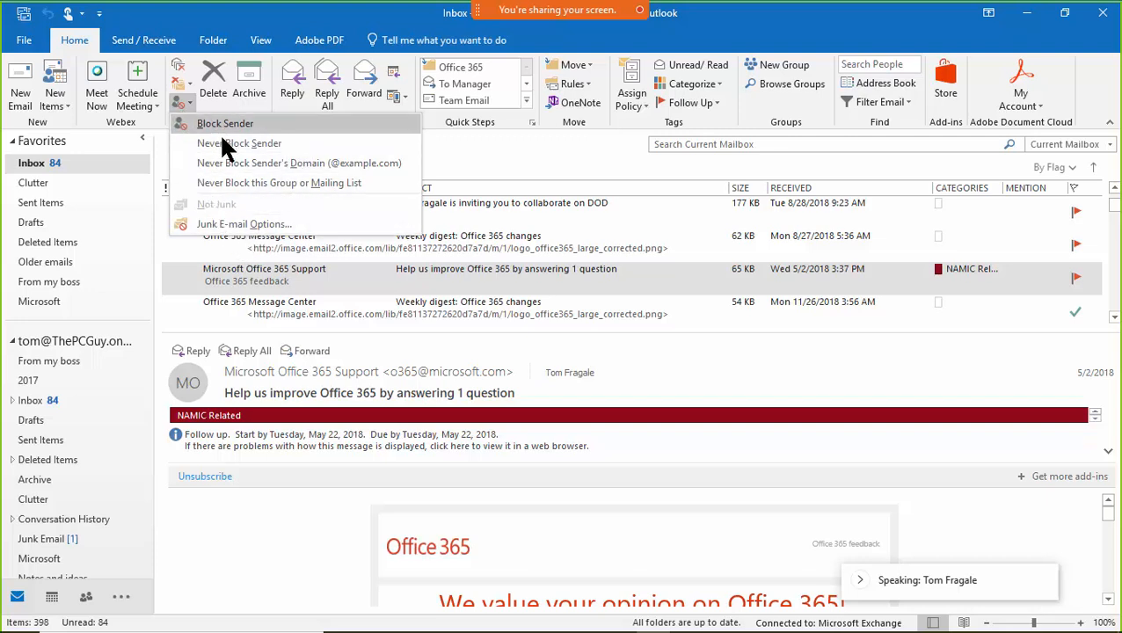
left_click(268, 229)
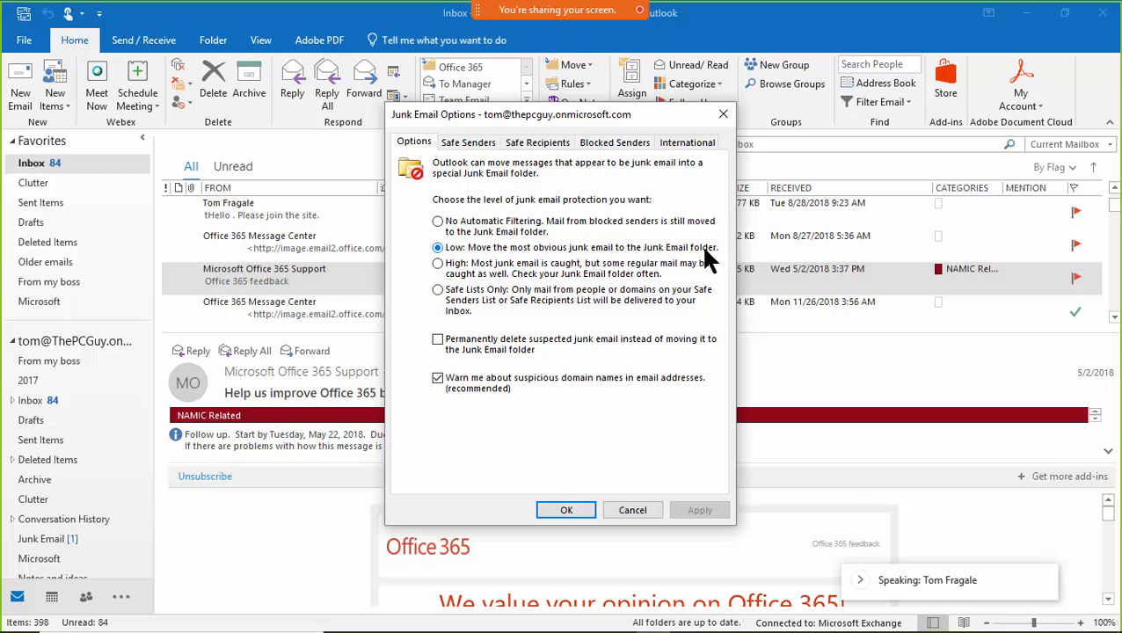
Step: Try the No Automatic Filtering, Low, High and Safe Lists Only levels of junk email protection, ending on High
left_click(454, 232)
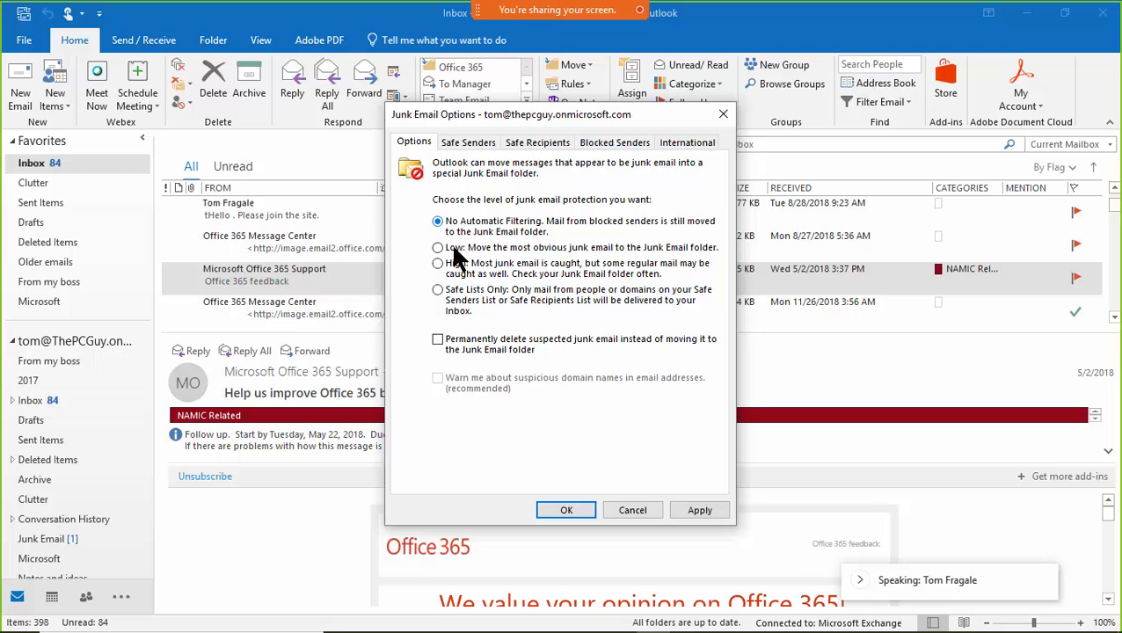
left_click(457, 250)
left_click(463, 270)
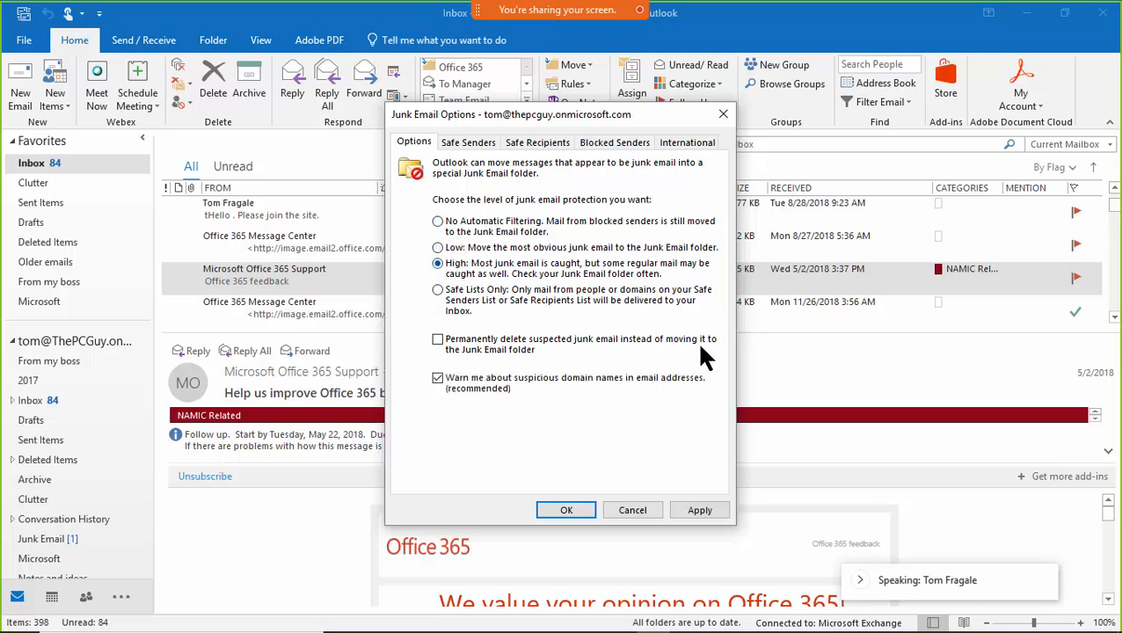
left_click(457, 299)
left_click(464, 273)
Step: Review the Safe Senders, Safe Recipients, Blocked Senders and International junk email settings, then cancel the dialog without saving
left_click(469, 145)
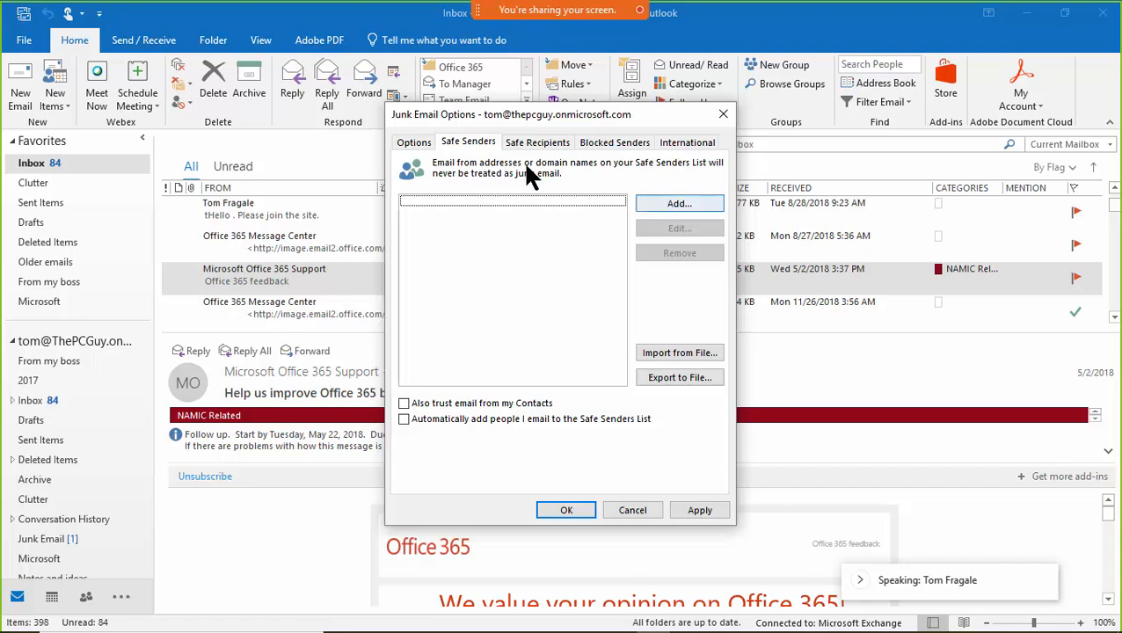
left_click(538, 144)
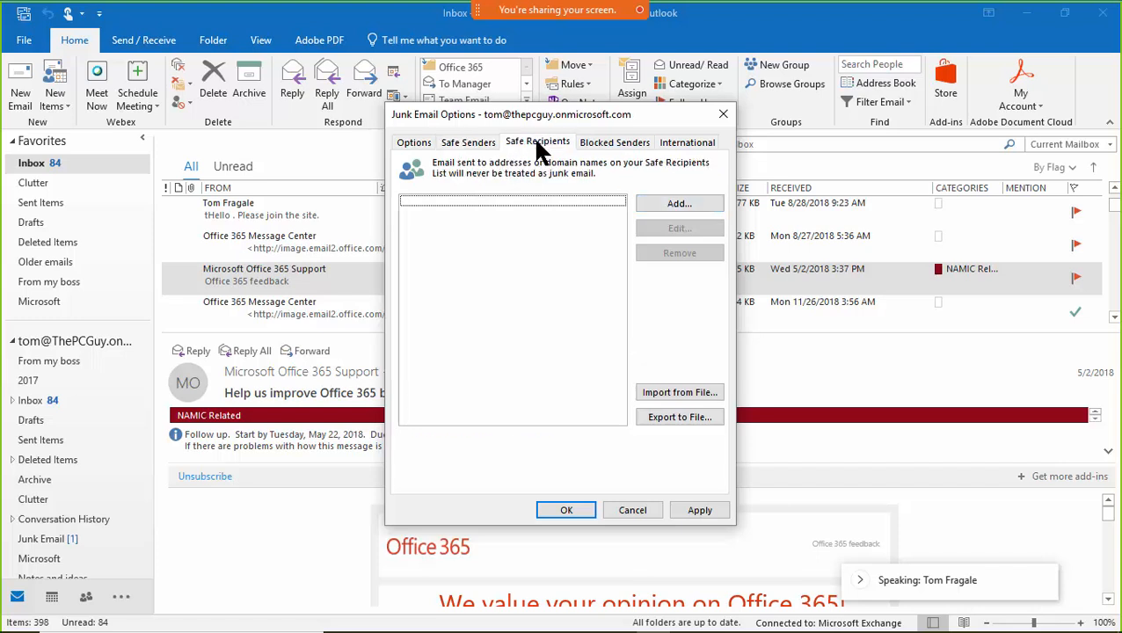
left_click(471, 144)
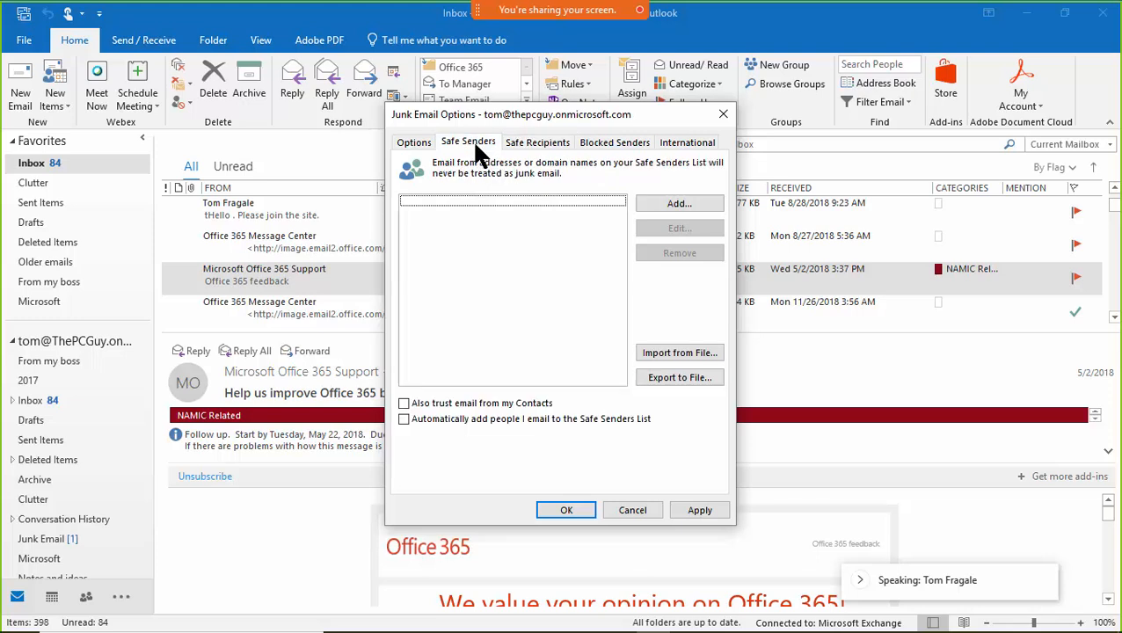
left_click(550, 143)
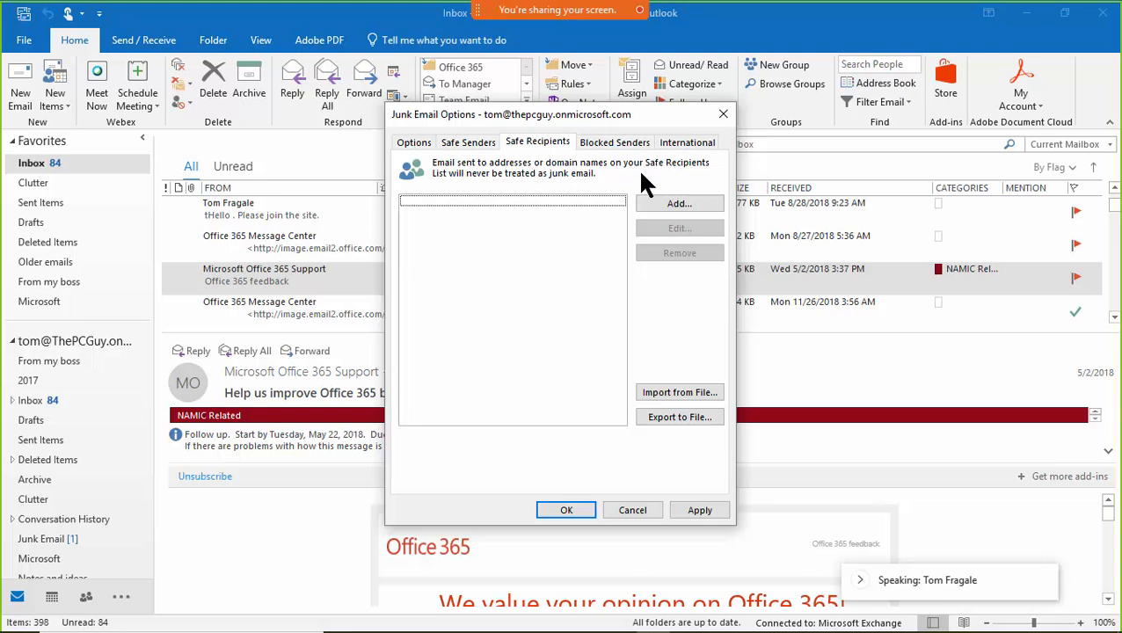
left_click(627, 149)
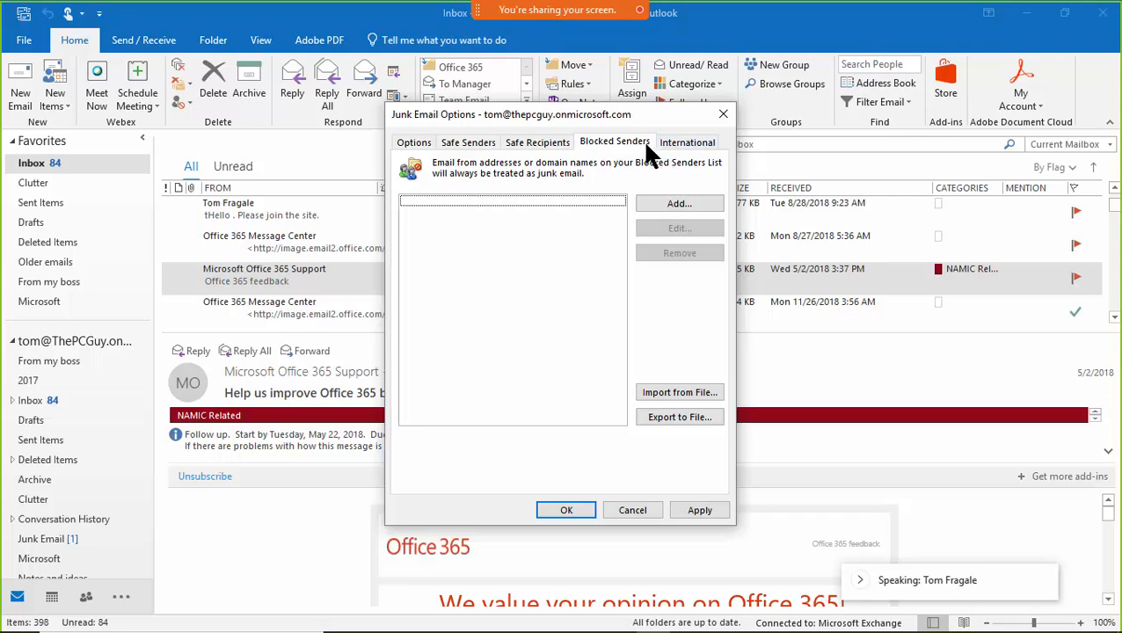
left_click(687, 143)
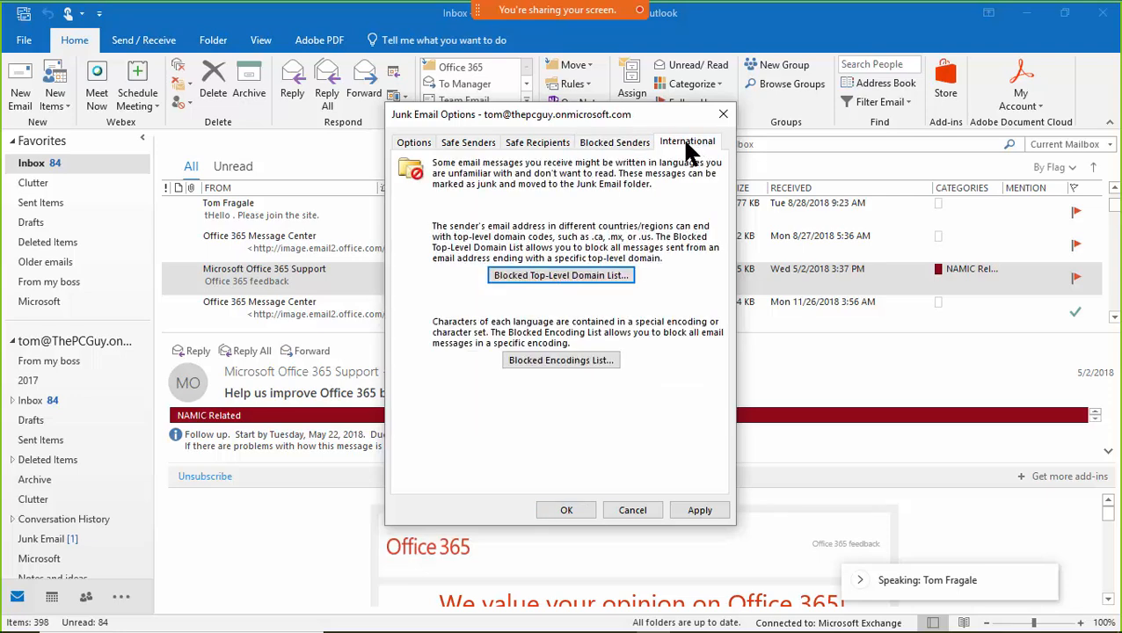
left_click(634, 147)
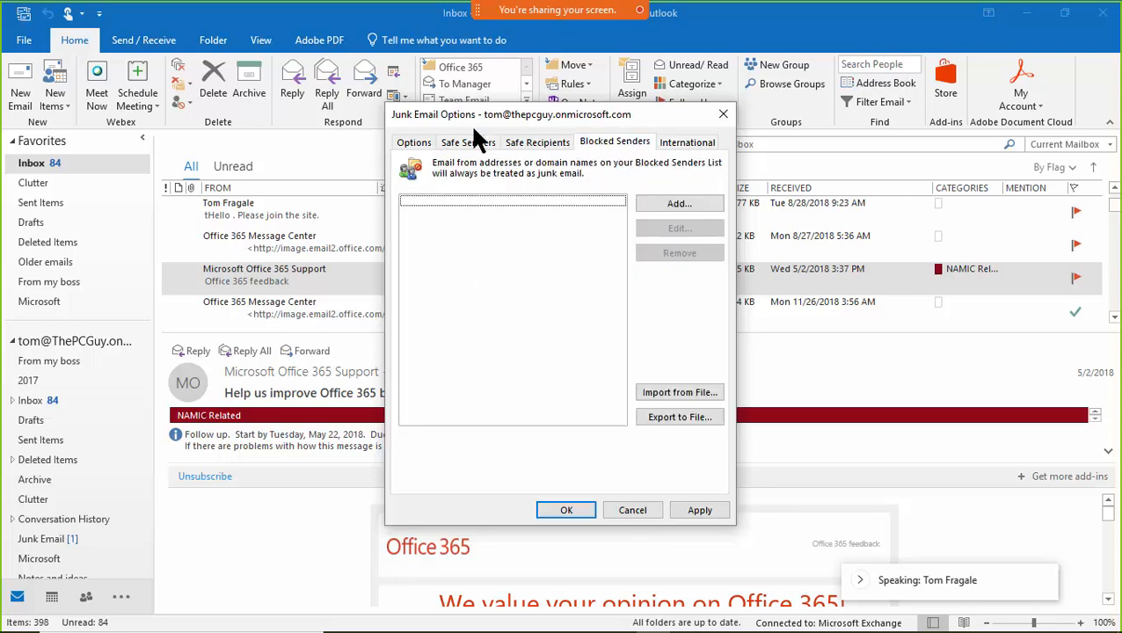
left_click(523, 146)
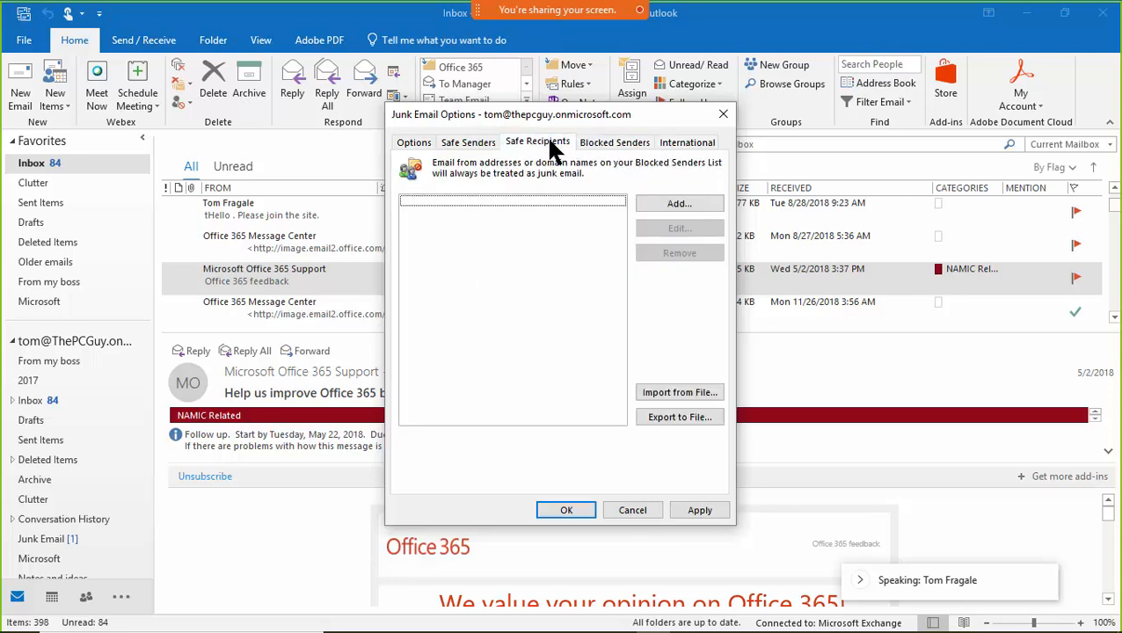
left_click(476, 148)
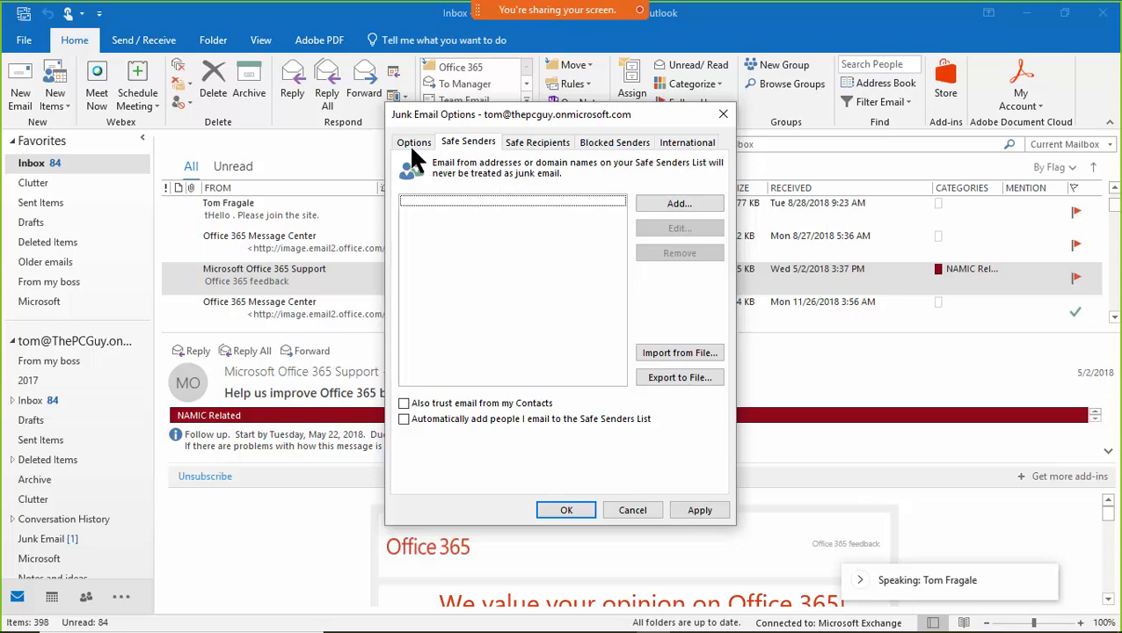
left_click(635, 507)
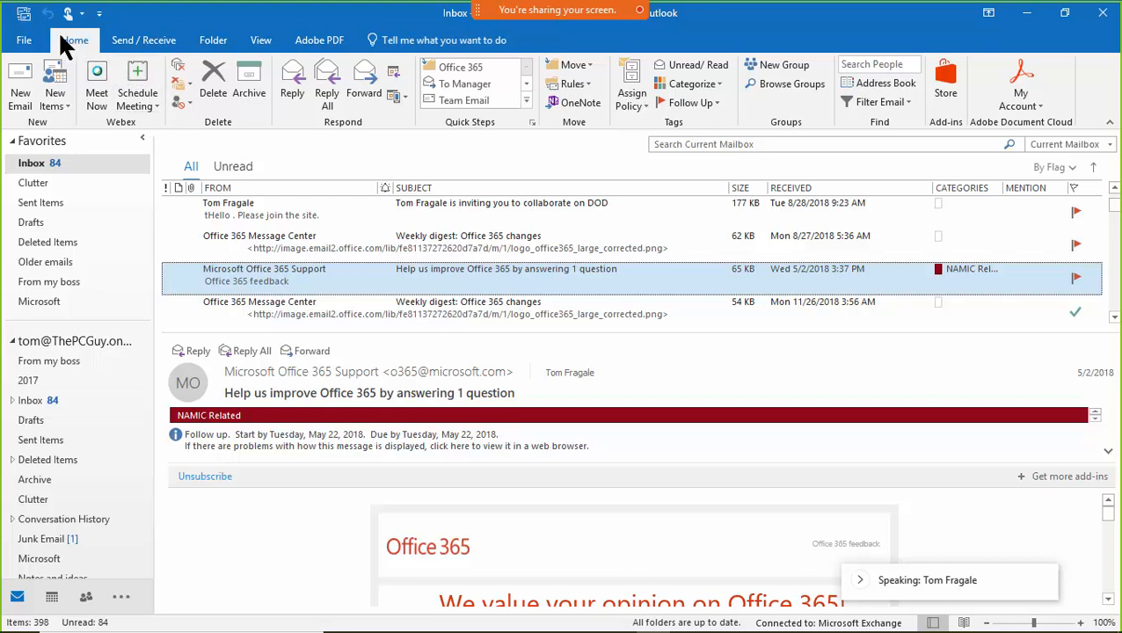
Step: Reopen the Junk E-mail Options, recheck the protection levels and the safe sender and recipient lists, then cancel
left_click(191, 102)
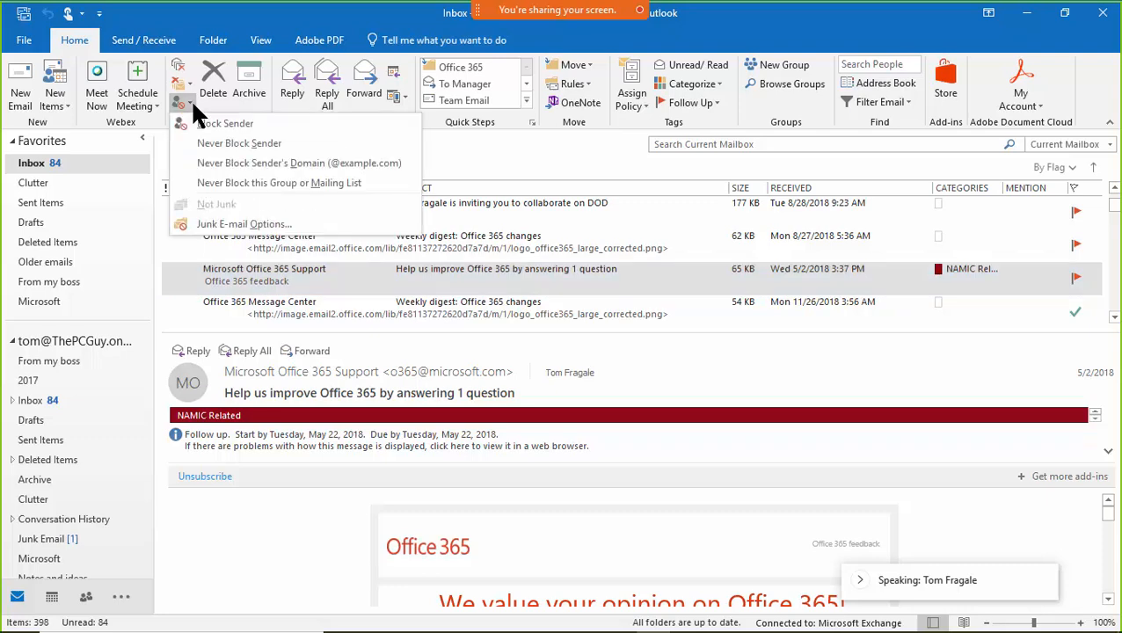
left_click(235, 223)
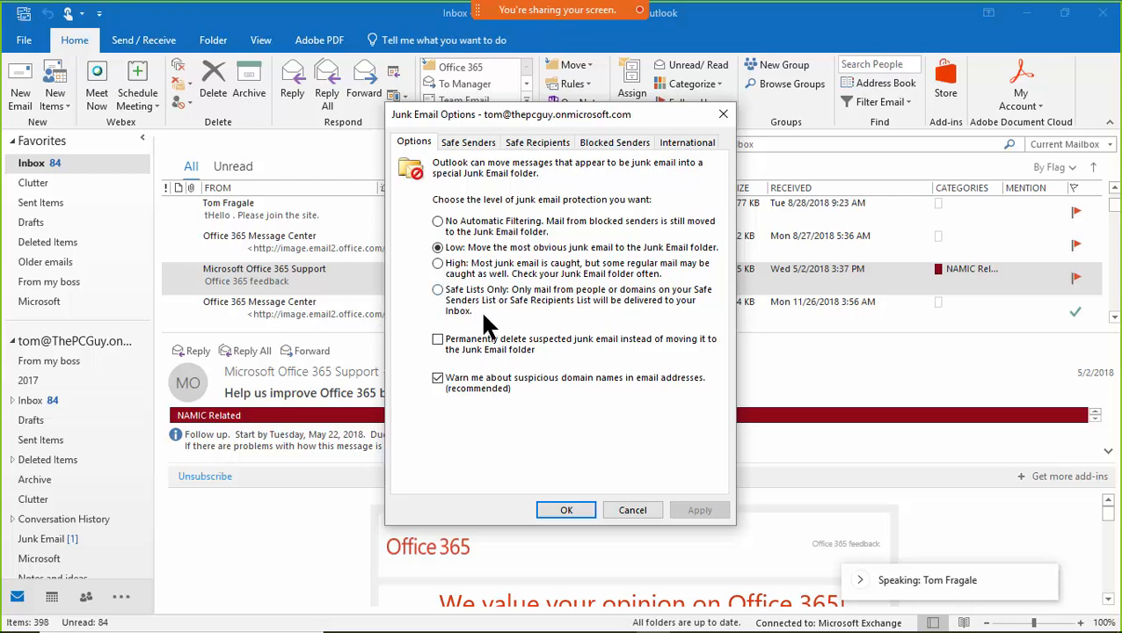
left_click(484, 144)
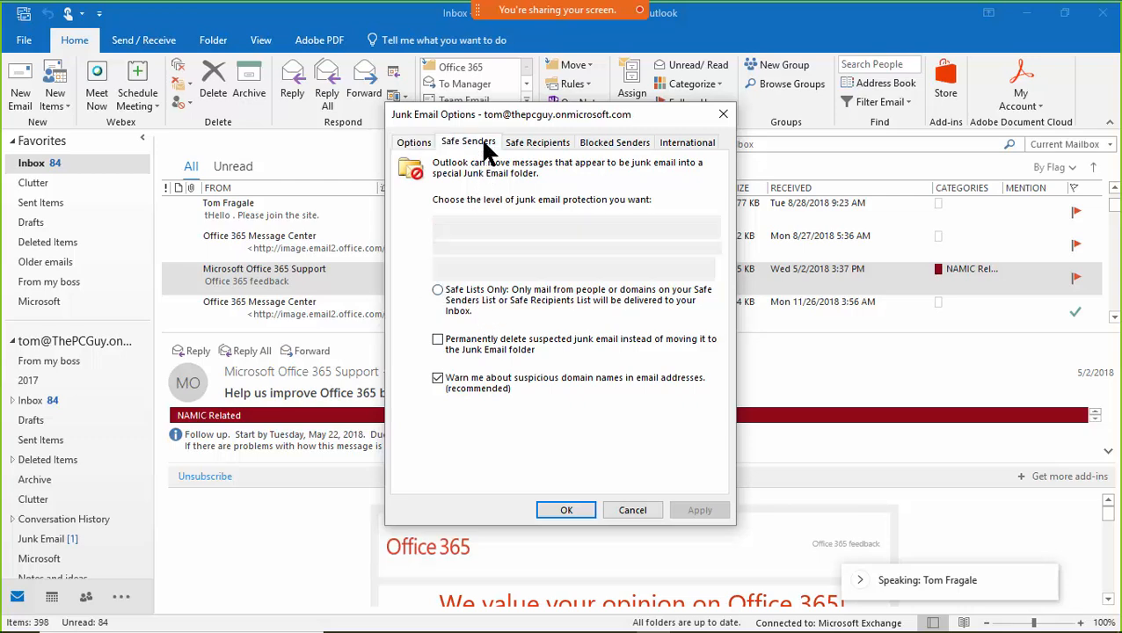
left_click(560, 142)
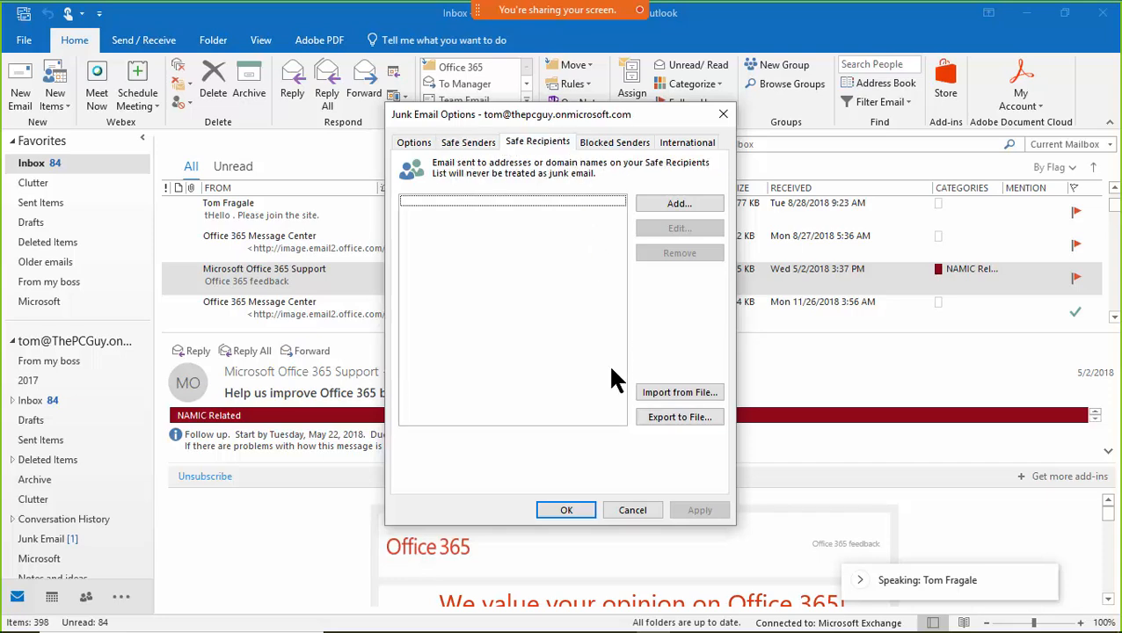
left_click(632, 512)
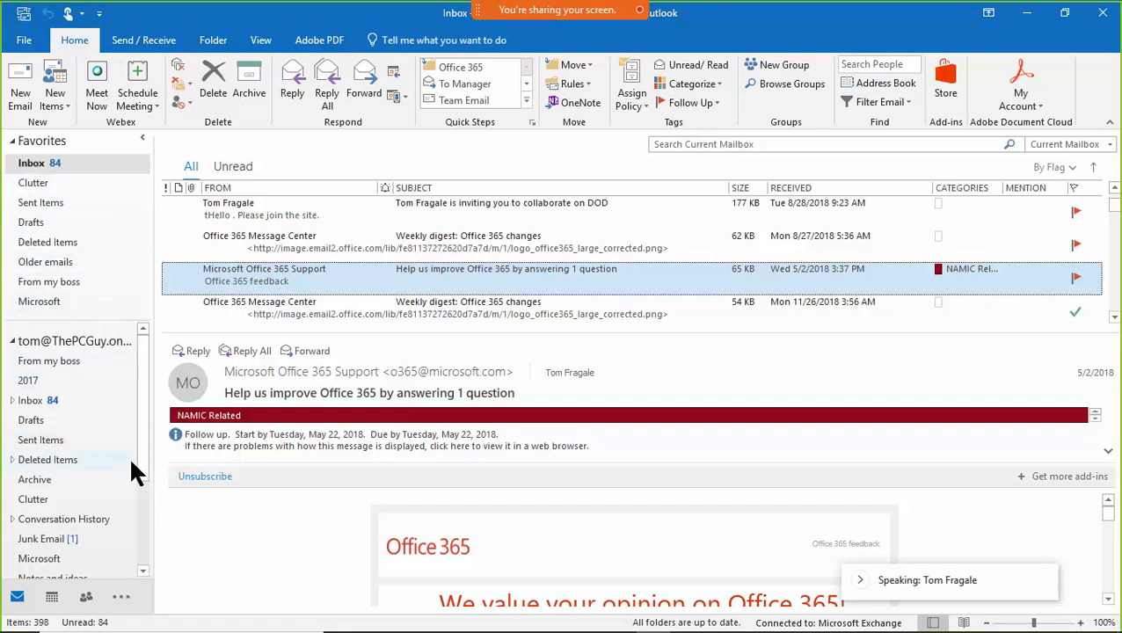
Step: Add the Notes and ideas folder to Favorites
left_click_drag(147, 457, 146, 500)
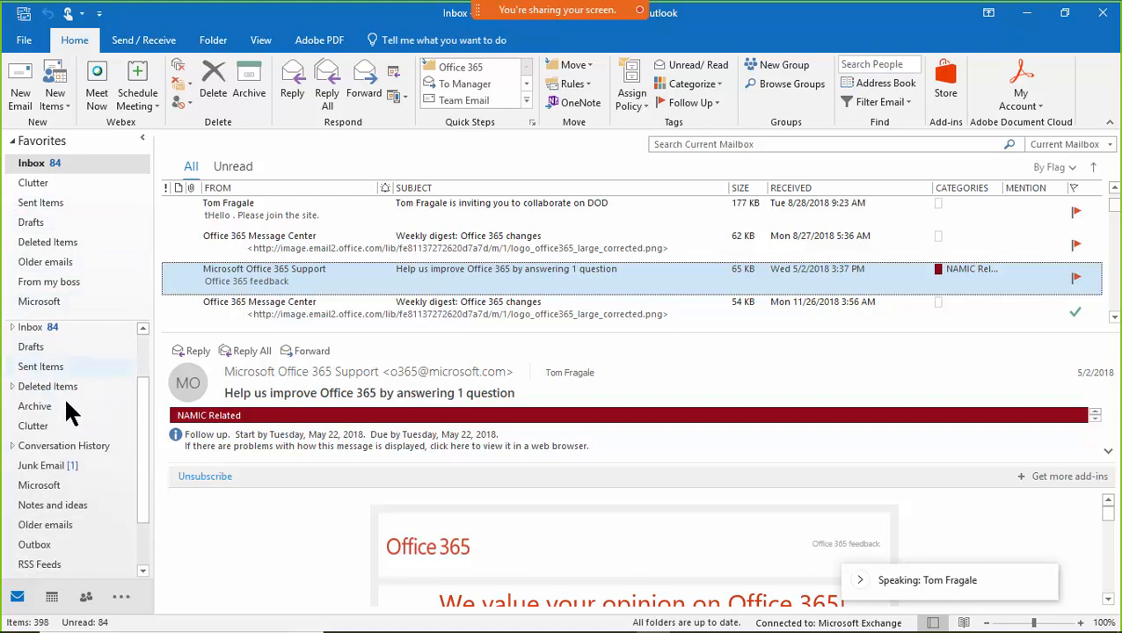
right_click(43, 507)
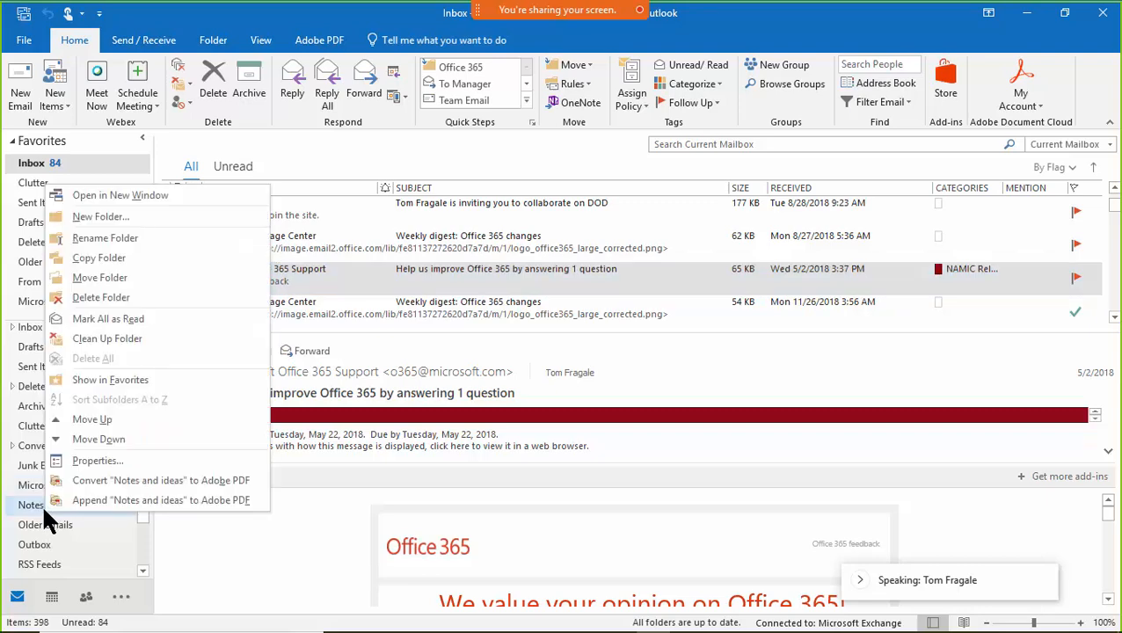
left_click(112, 379)
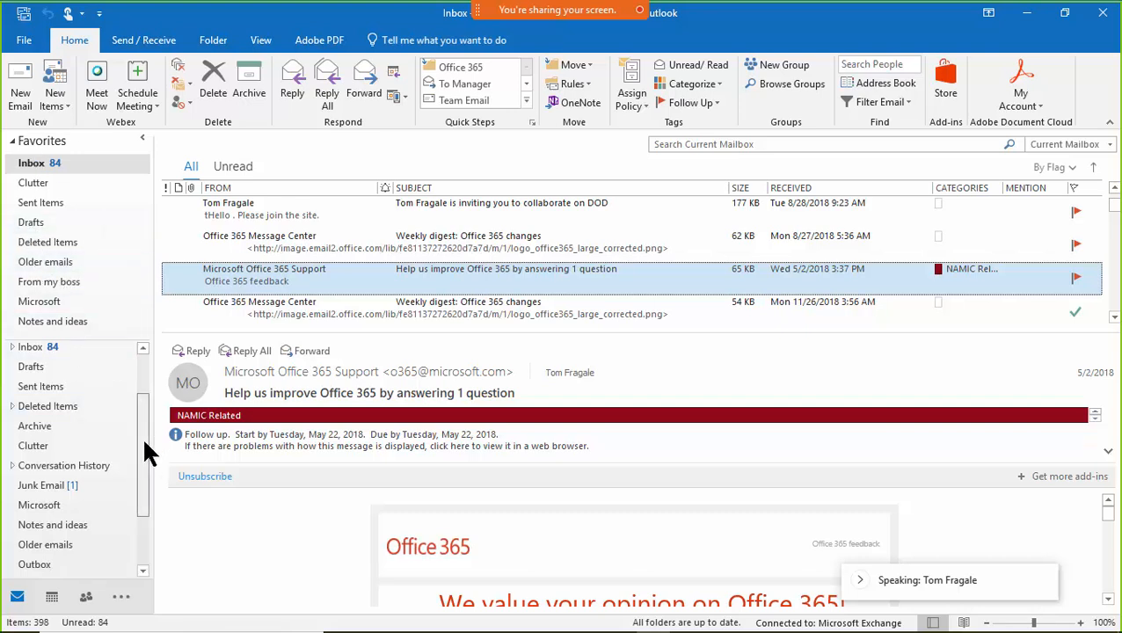
left_click_drag(141, 435, 146, 376)
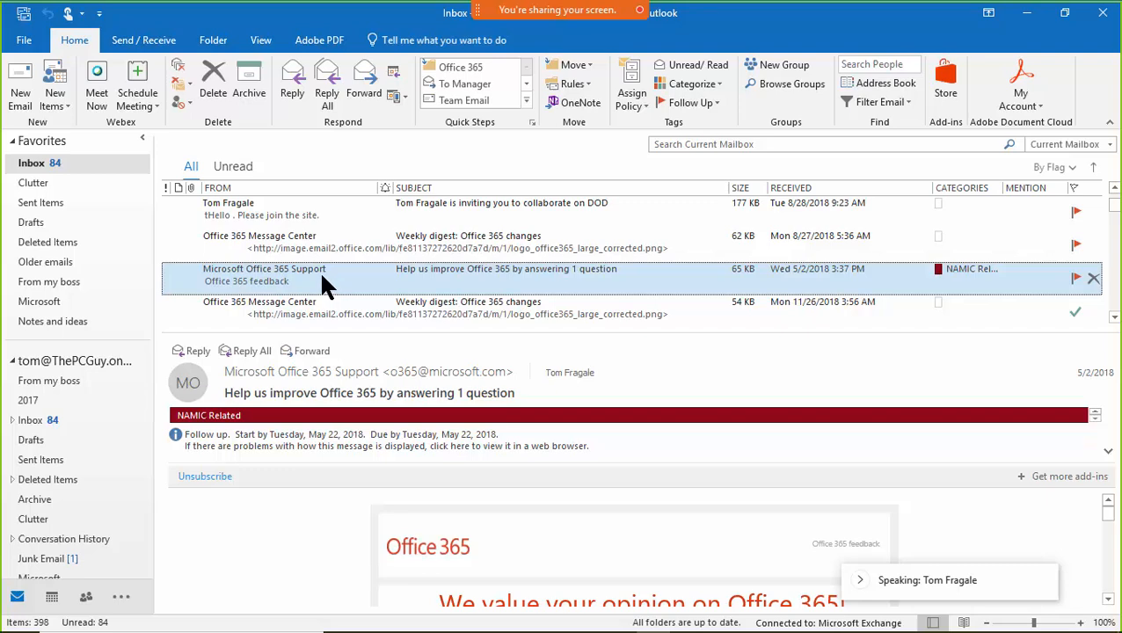
Step: View the destination folders offered for moving the Microsoft Office 365 Support message, then dismiss them without moving it
left_click_drag(321, 279, 293, 289)
right_click(288, 283)
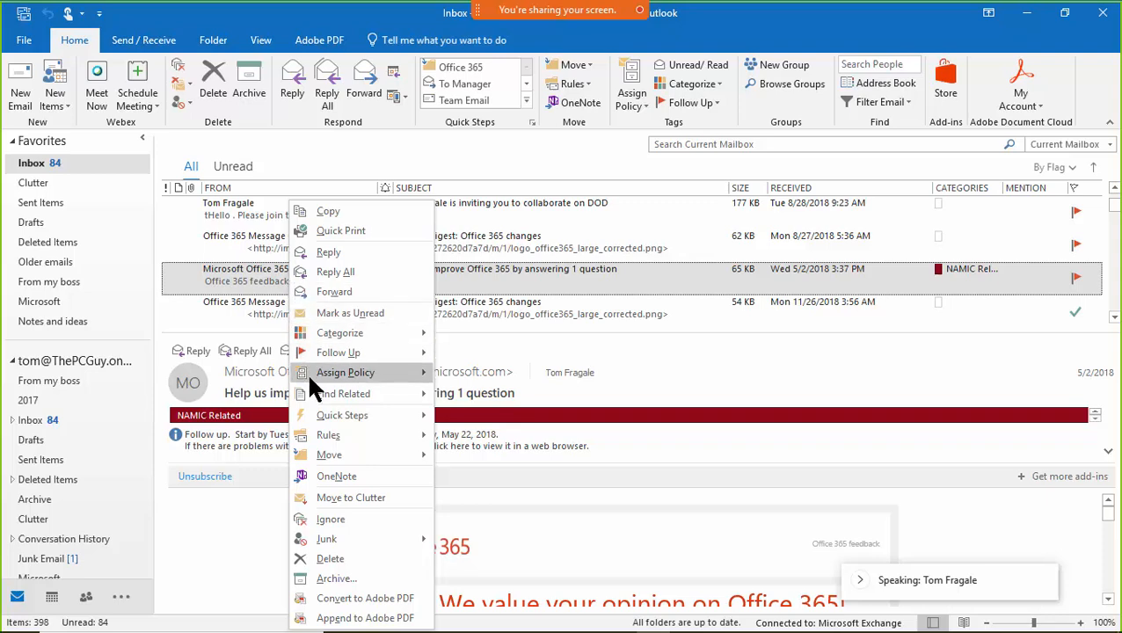
mouse_move(333, 456)
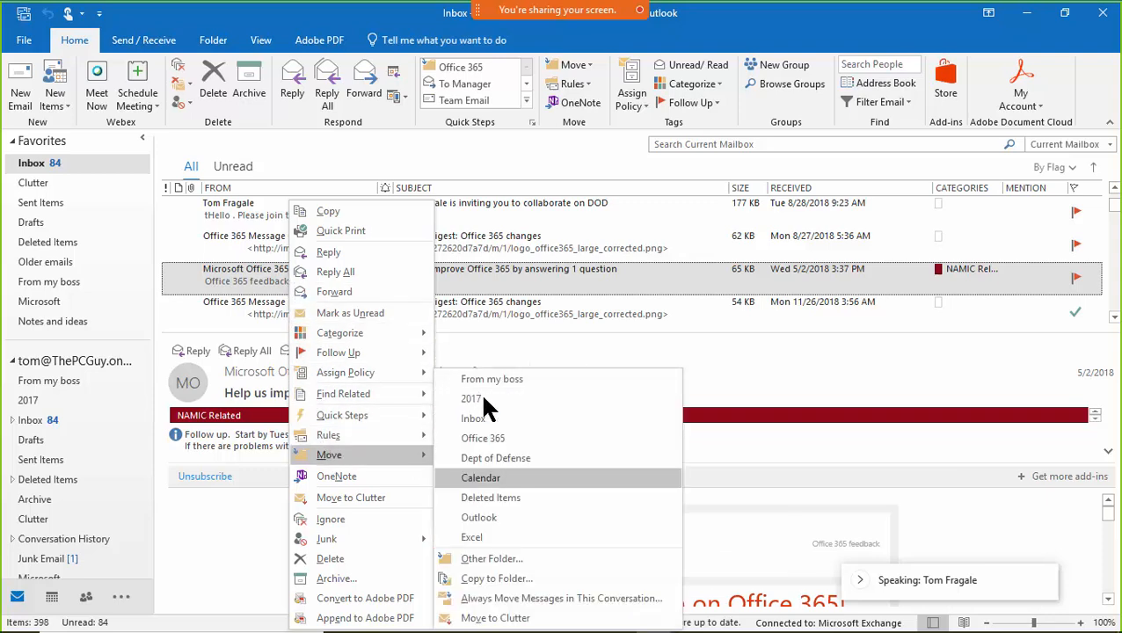
left_click(770, 384)
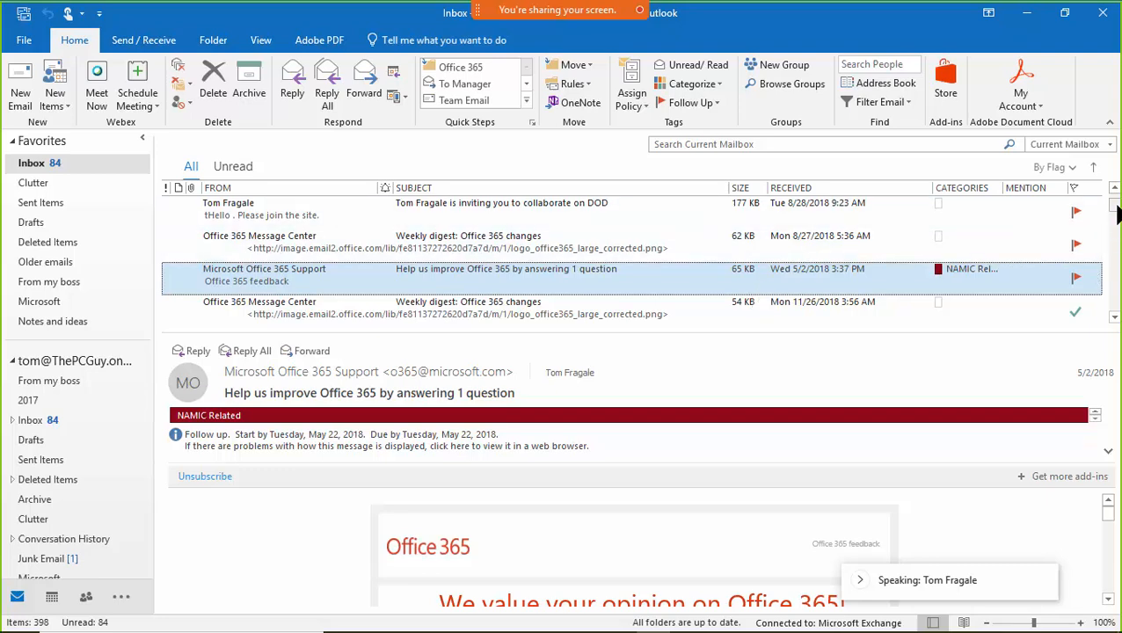
Step: Sort the Inbox messages by received date, newest first
scroll(1113, 215, "up", 5)
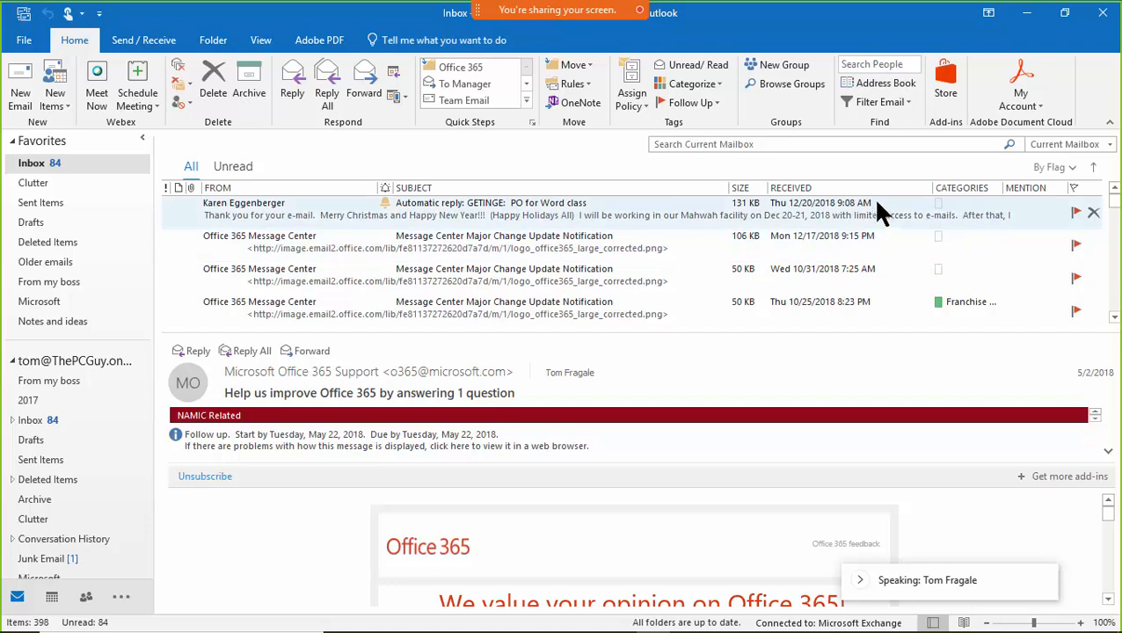
left_click(817, 189)
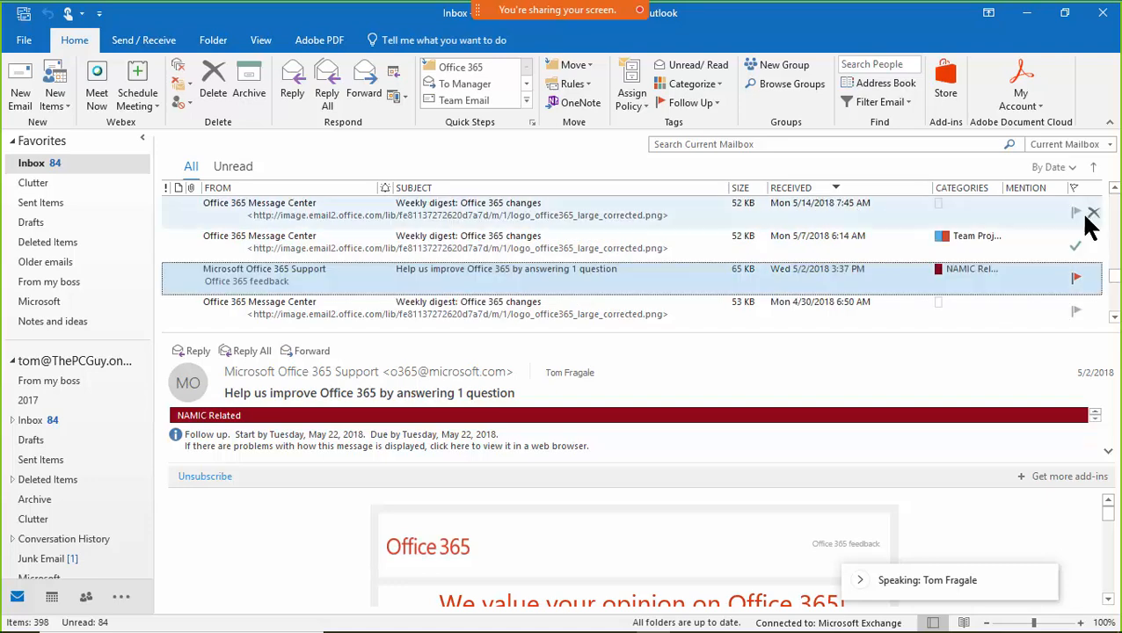
Step: Examine the oldest messages in the Inbox, working upward from January 2018 to early February 2018
left_click_drag(1115, 280, 1114, 313)
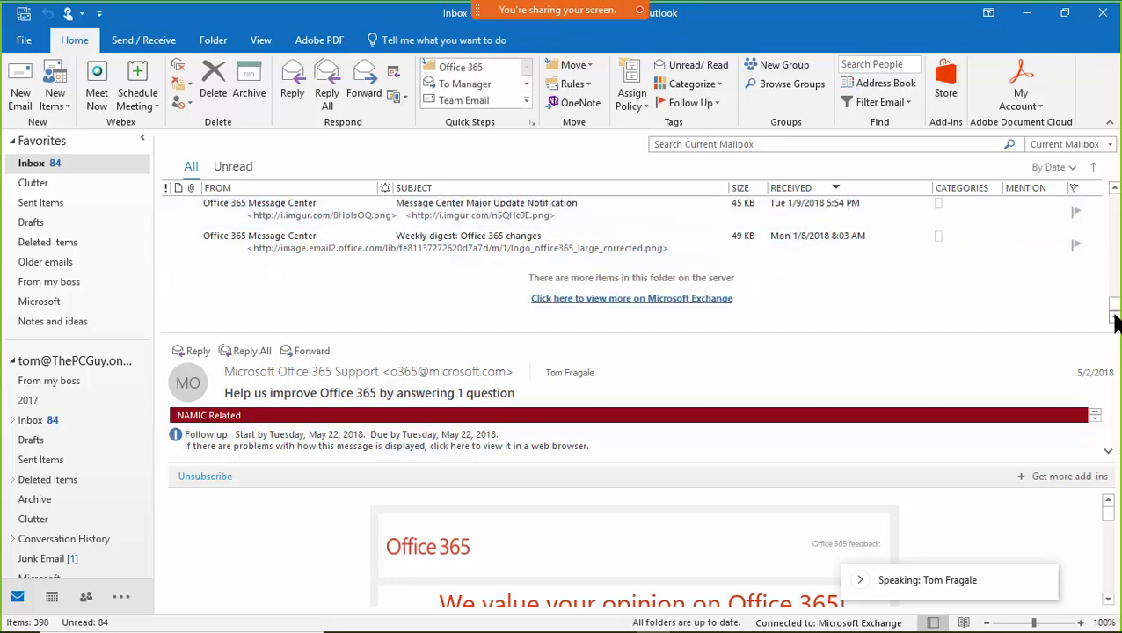
left_click(1114, 190)
left_click(1115, 190)
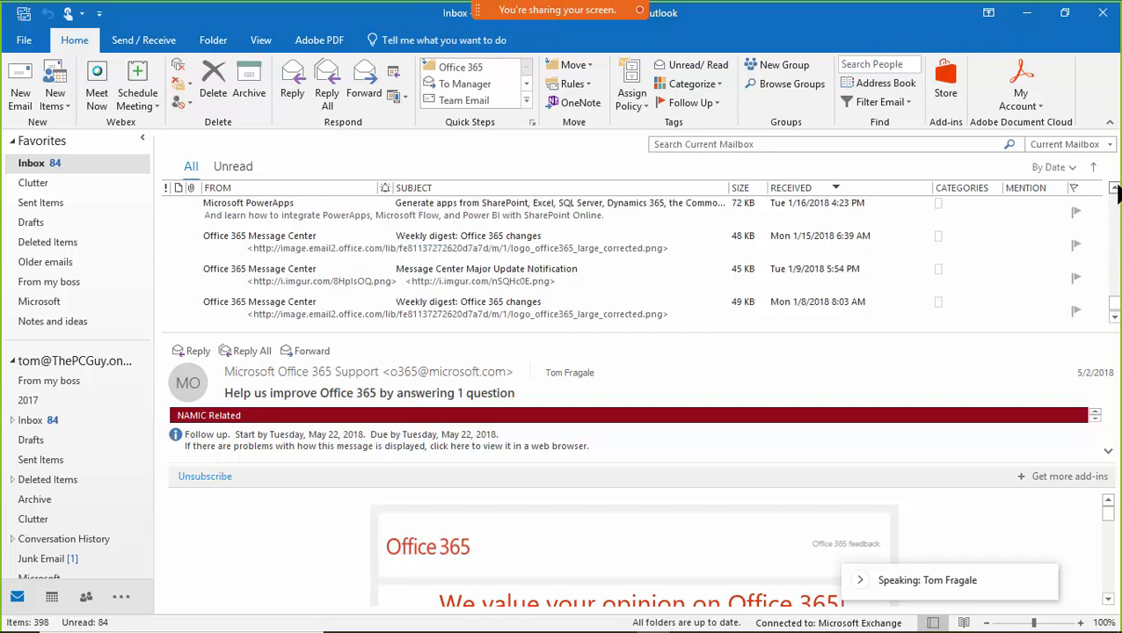
left_click(1115, 191)
left_click(1114, 191)
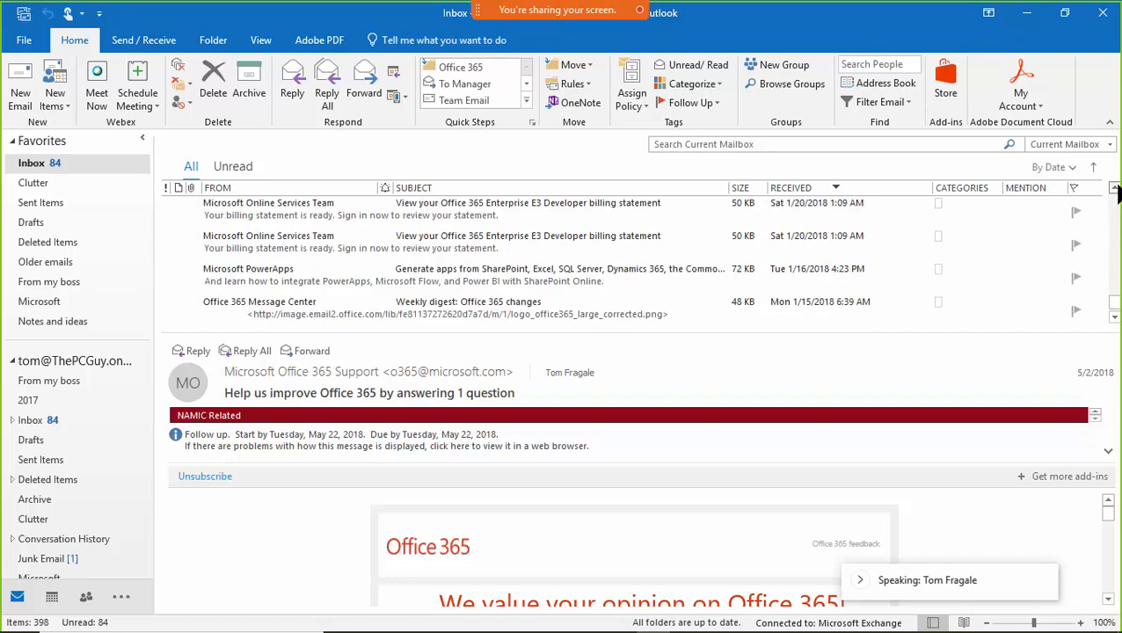
left_click(1115, 191)
left_click(1115, 190)
left_click(1114, 191)
left_click(1115, 191)
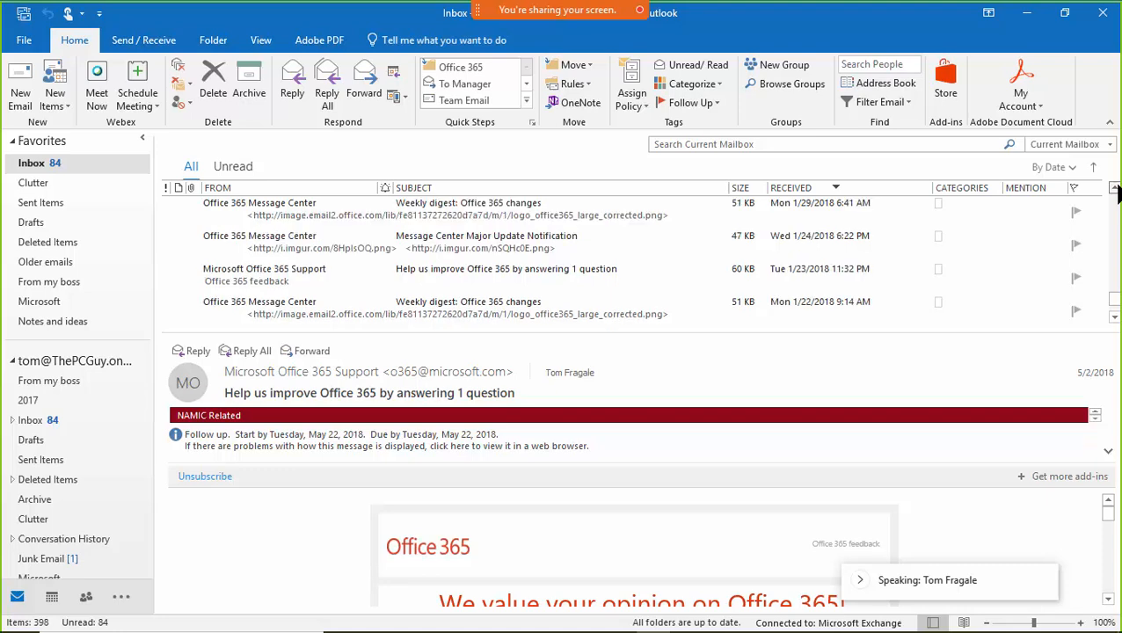
left_click(1115, 191)
left_click(1114, 191)
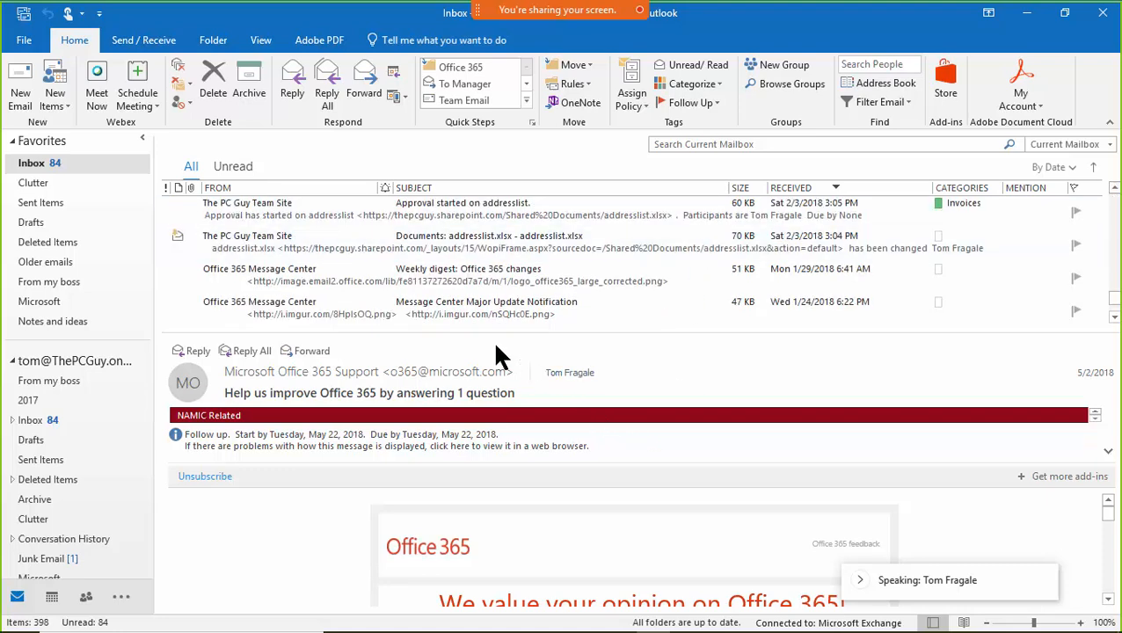
Step: Create a folder named 2018 directly under the mailbox account
right_click(75, 360)
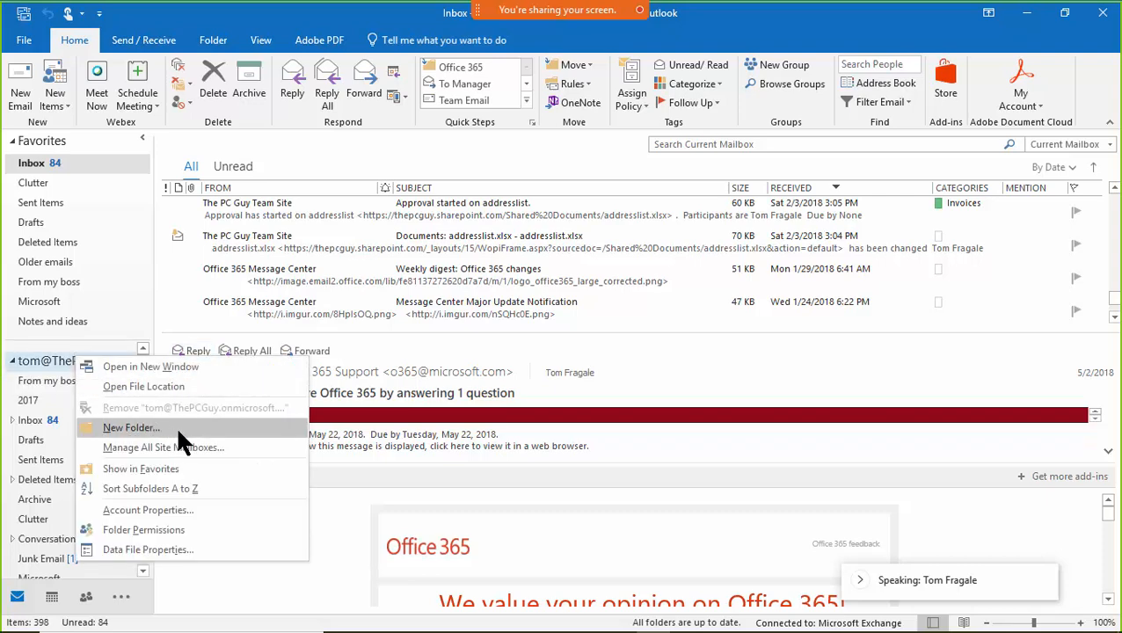
left_click(132, 427)
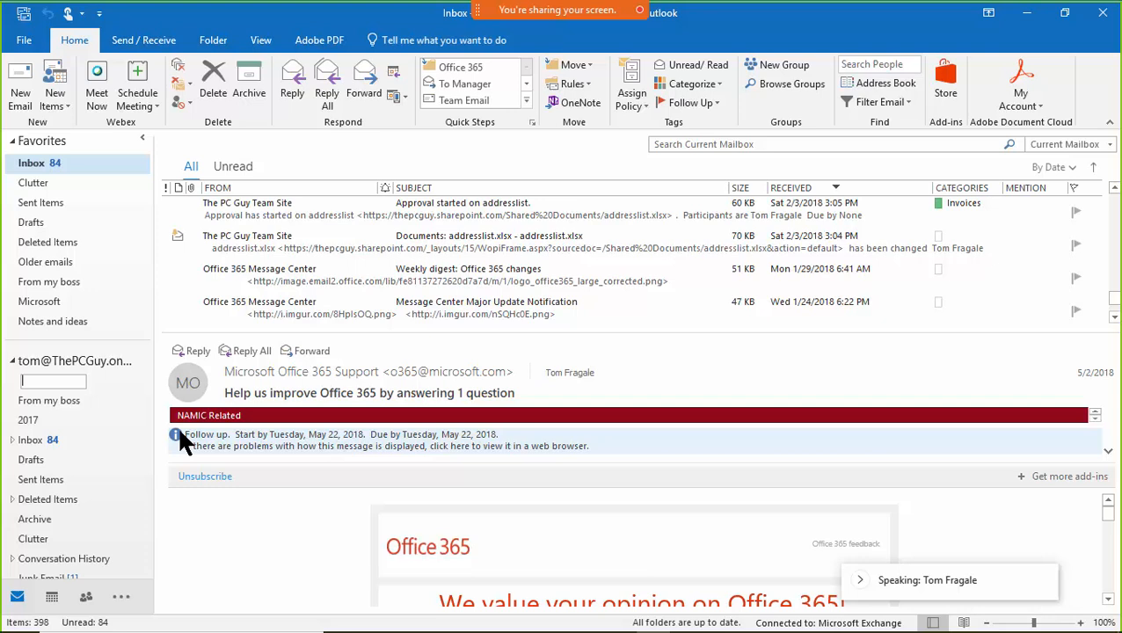
type("2018")
key("Return")
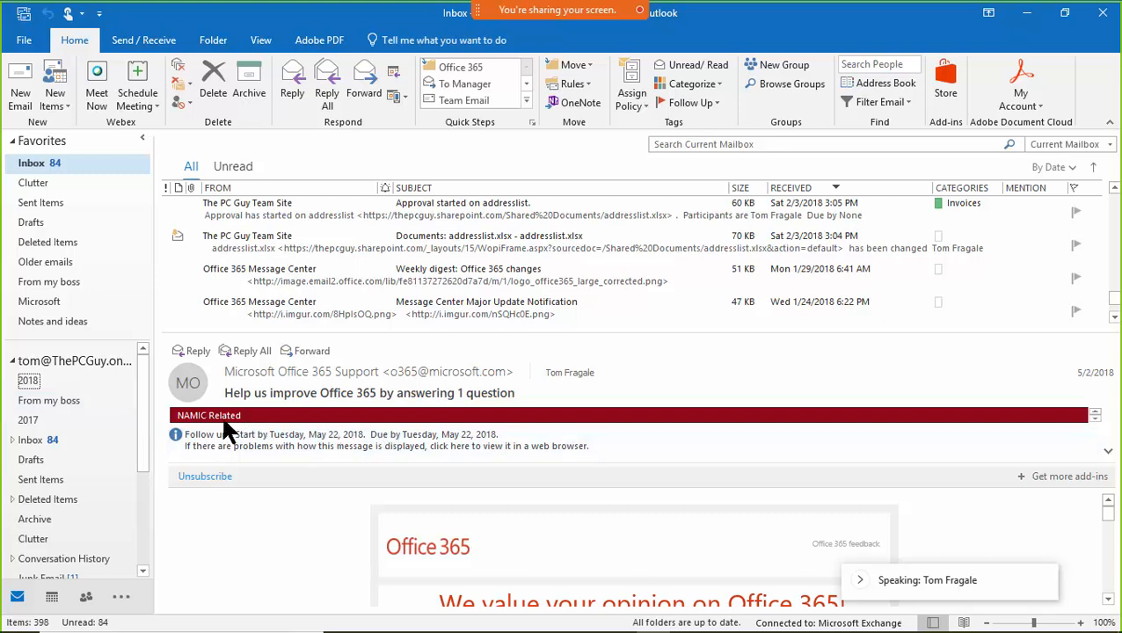
Step: Create a January subfolder inside the 2018 folder, then collapse and re-expand 2018
right_click(32, 379)
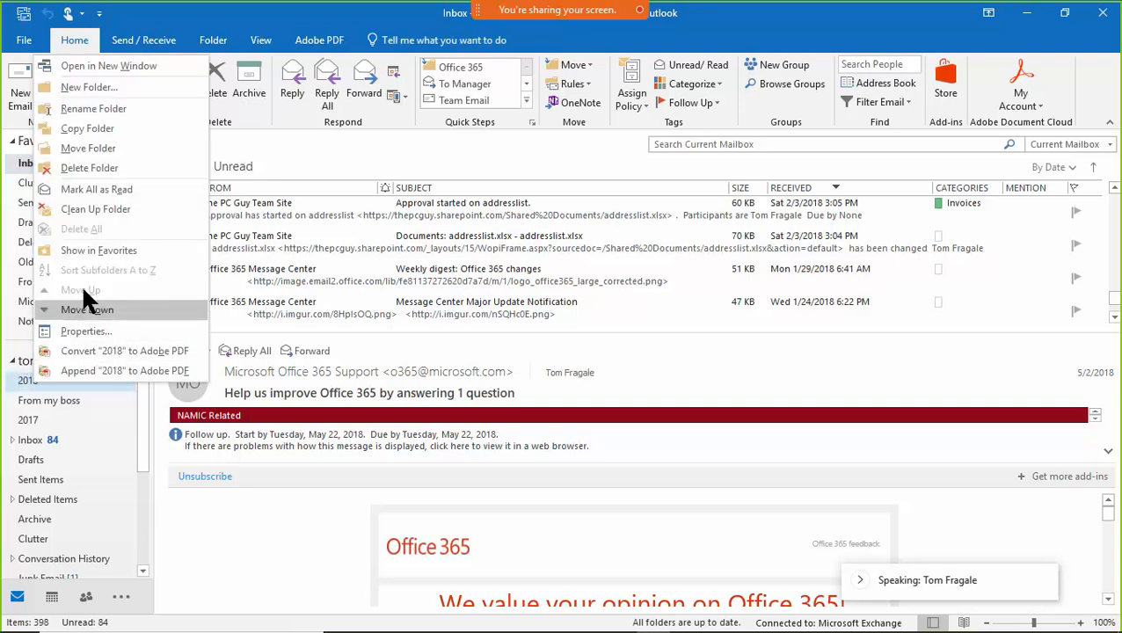
left_click(96, 88)
type("Ja")
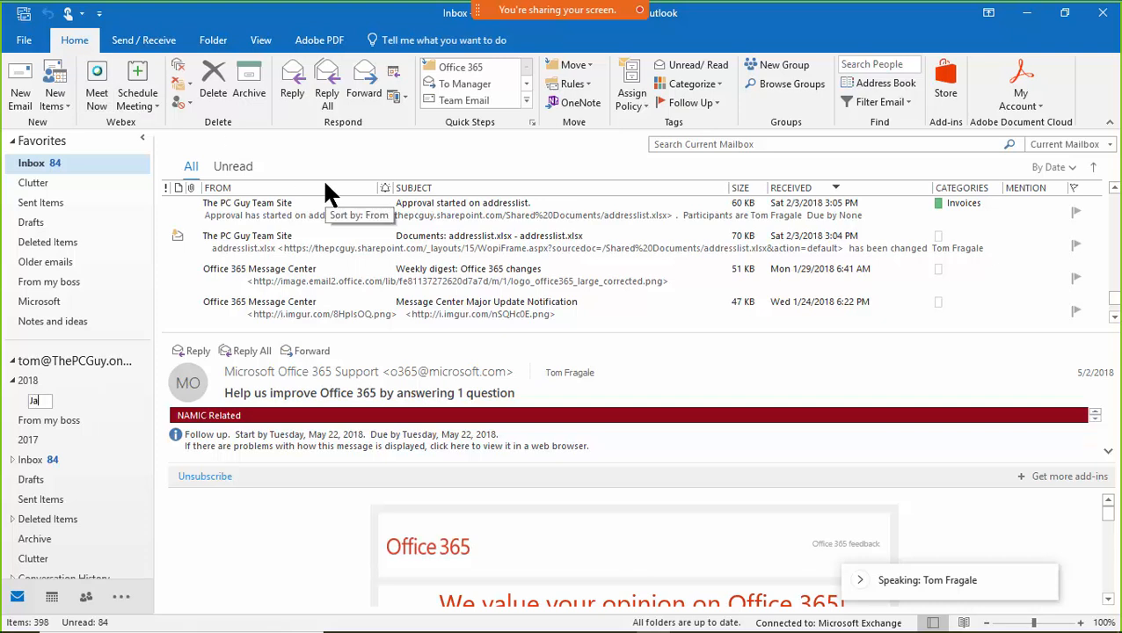
type("nuary")
key("Return")
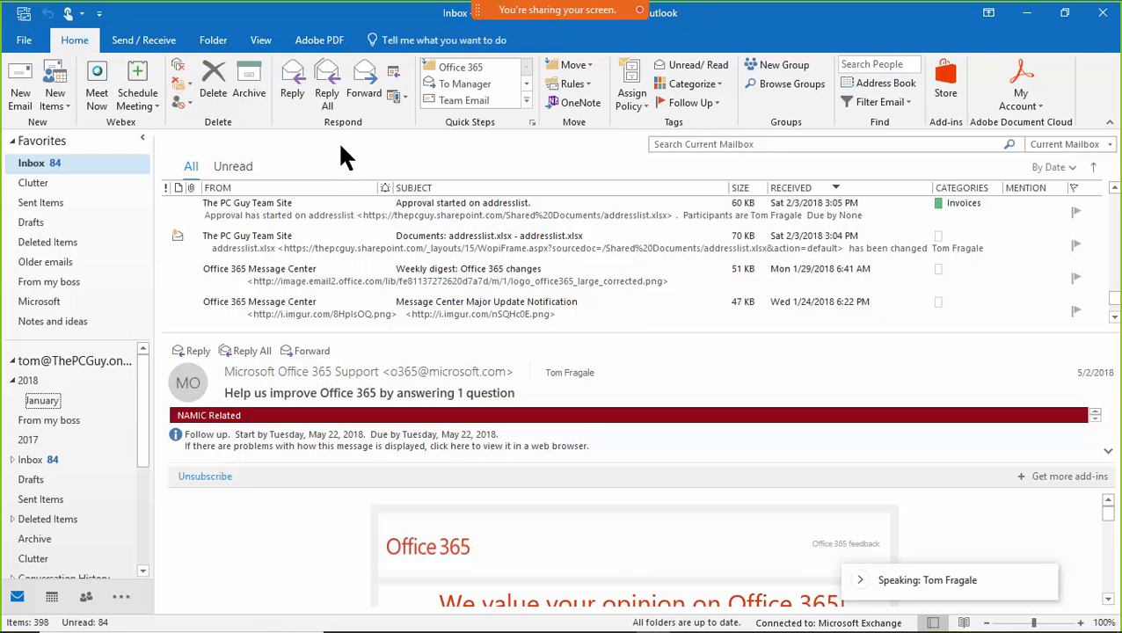
left_click(13, 381)
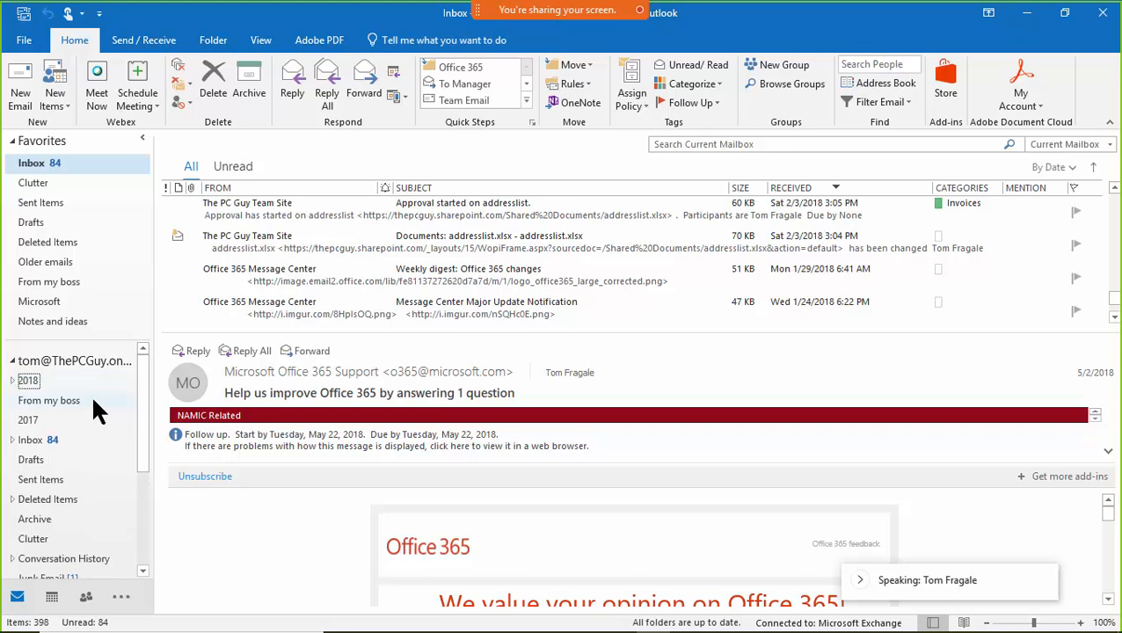
left_click(13, 382)
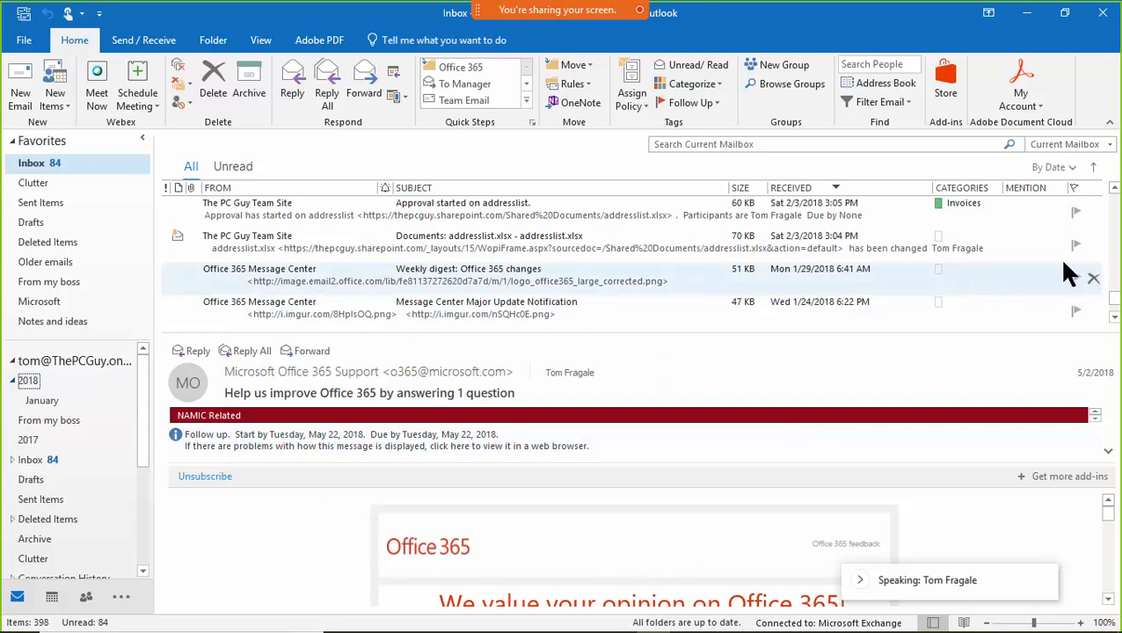
Step: Move all Inbox messages received from January 8 through January 29, 2018 into the January subfolder
left_click(1114, 316)
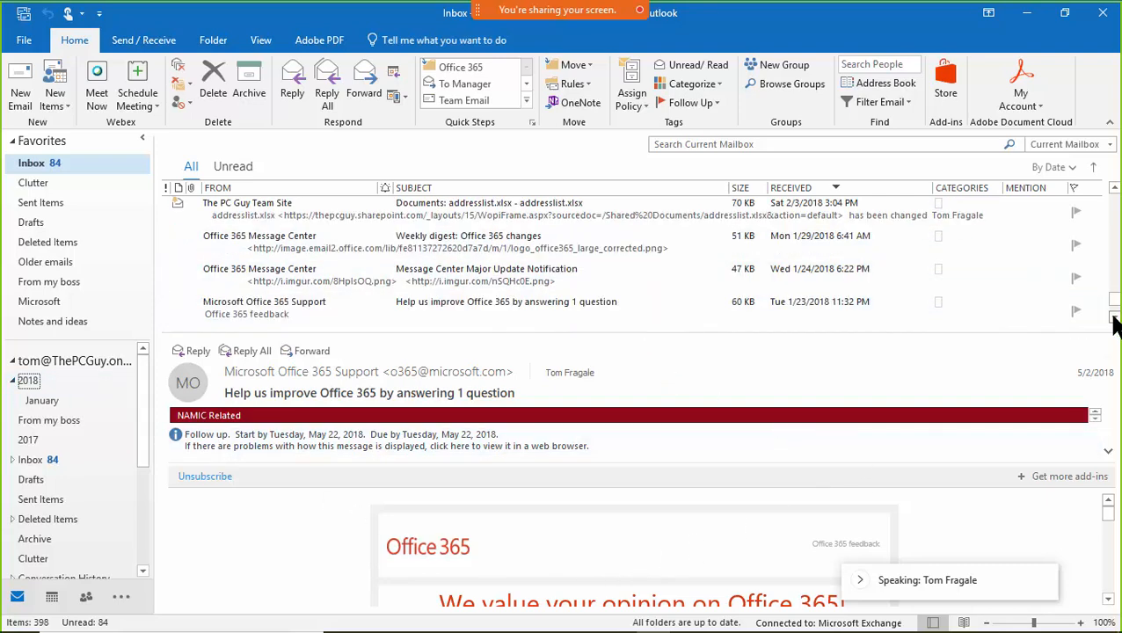
left_click(422, 246)
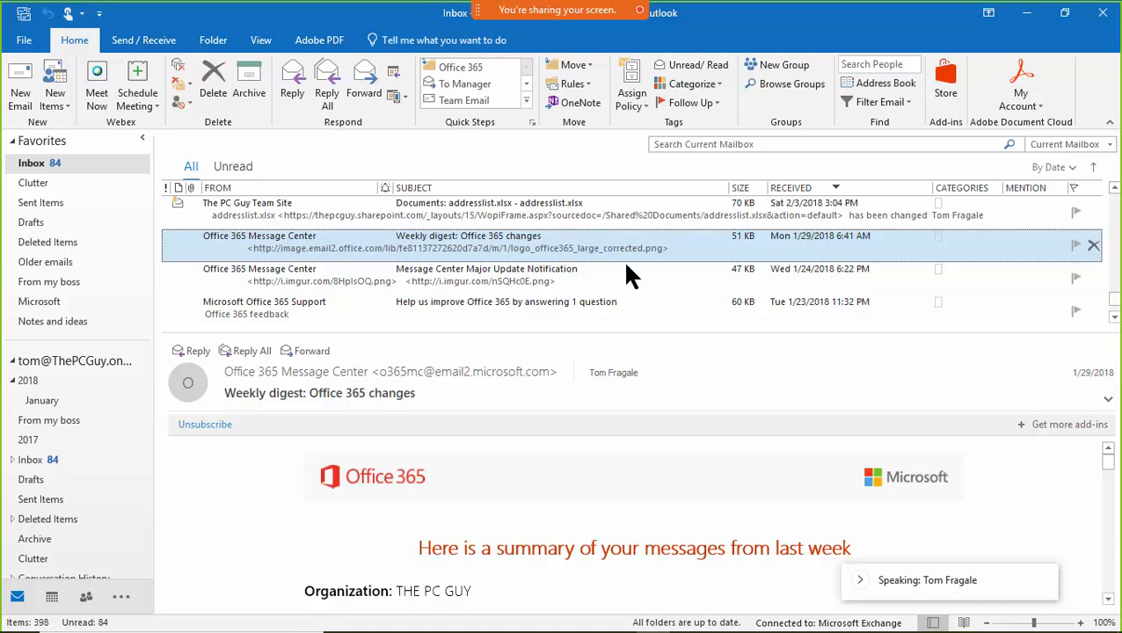
left_click(1114, 318)
scroll(1114, 318, "down", 5)
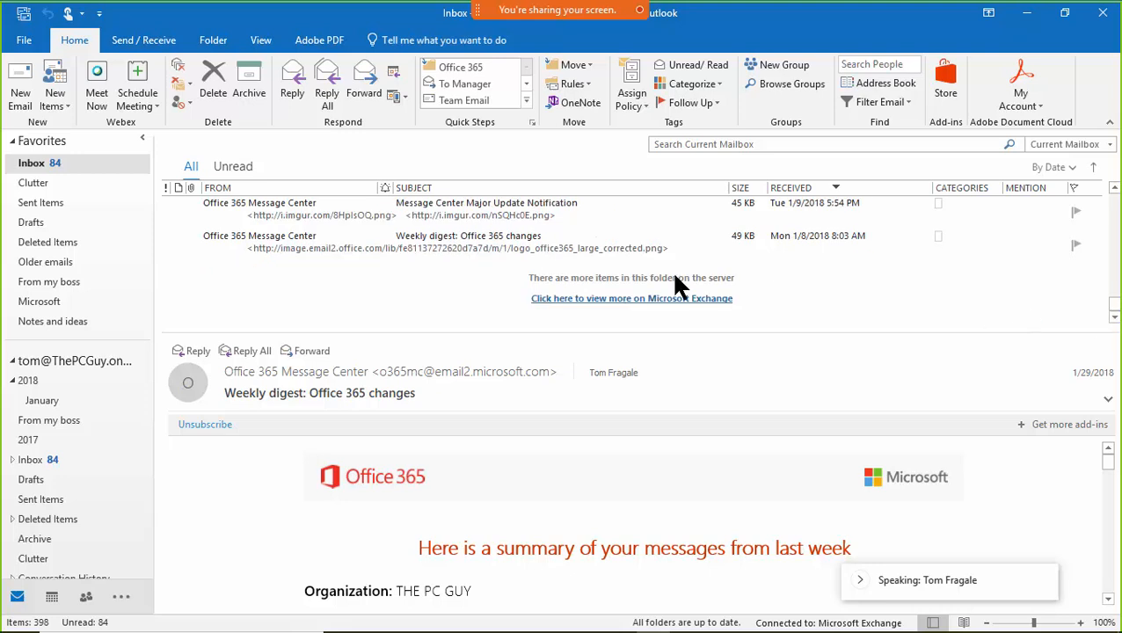
left_click(408, 246, "shift")
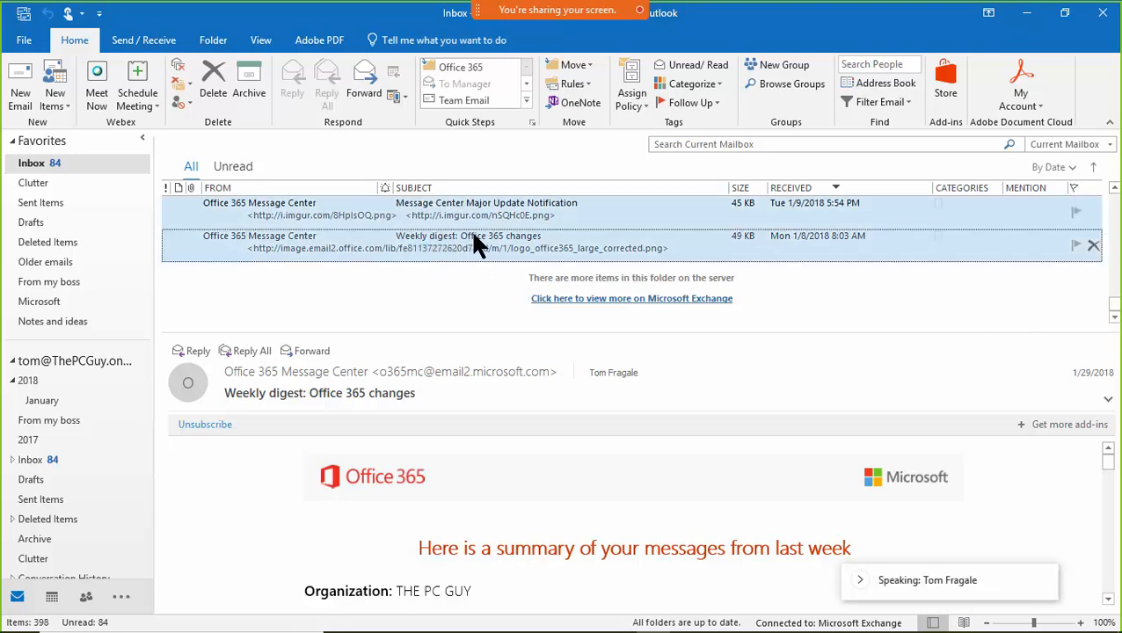
left_click_drag(473, 243, 51, 407)
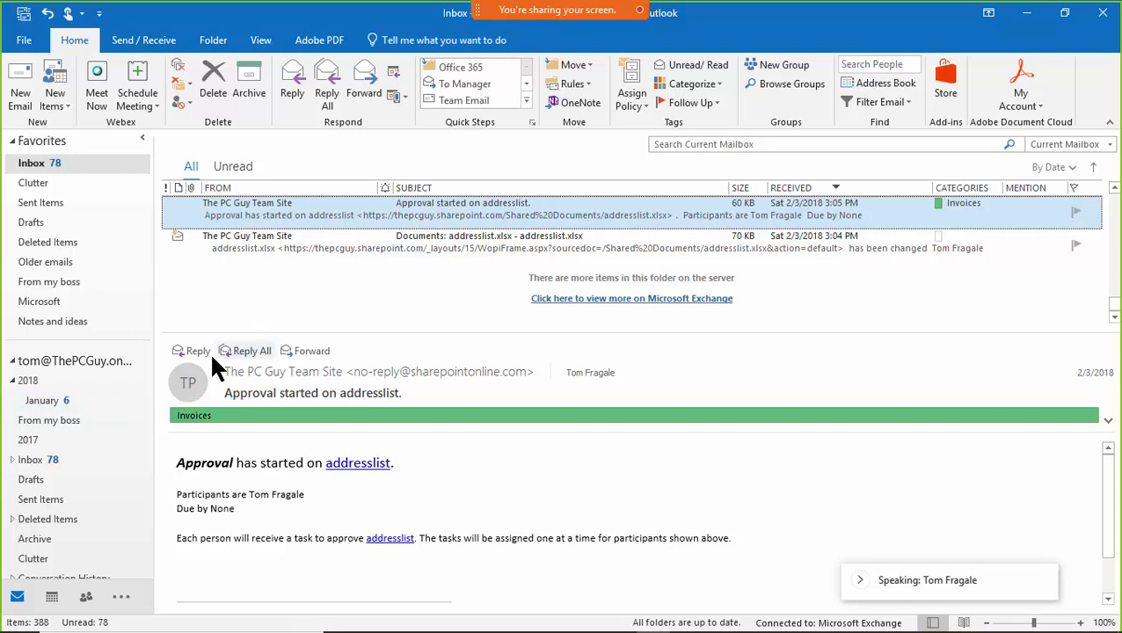
Step: Open the January subfolder and look through its messages from newest to oldest and back
left_click(37, 401)
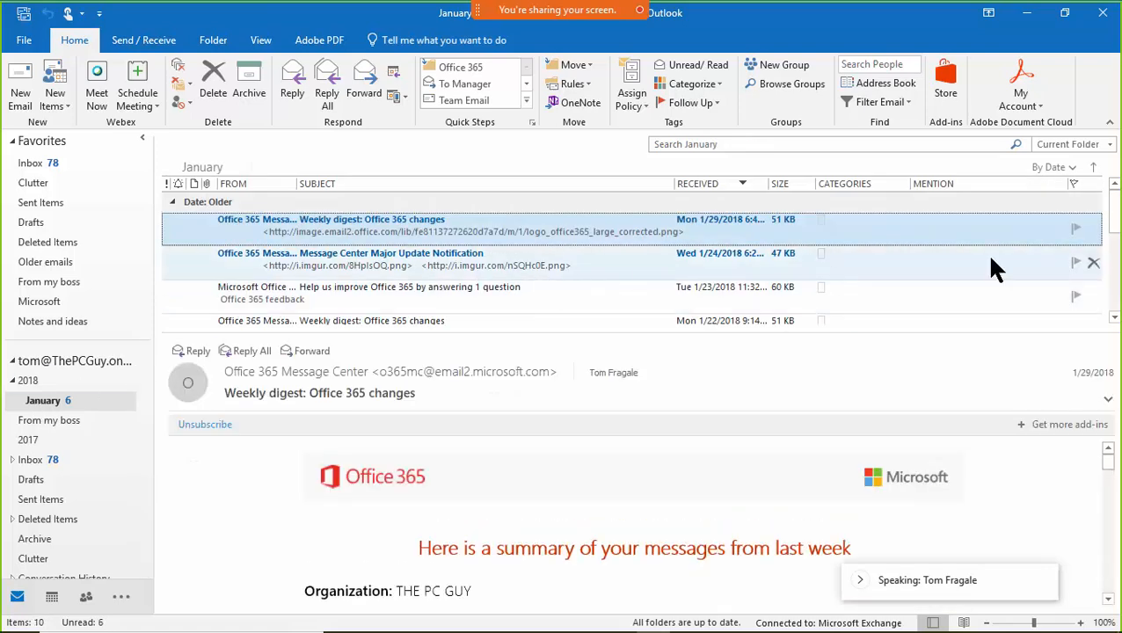
left_click_drag(1115, 250, 1110, 292)
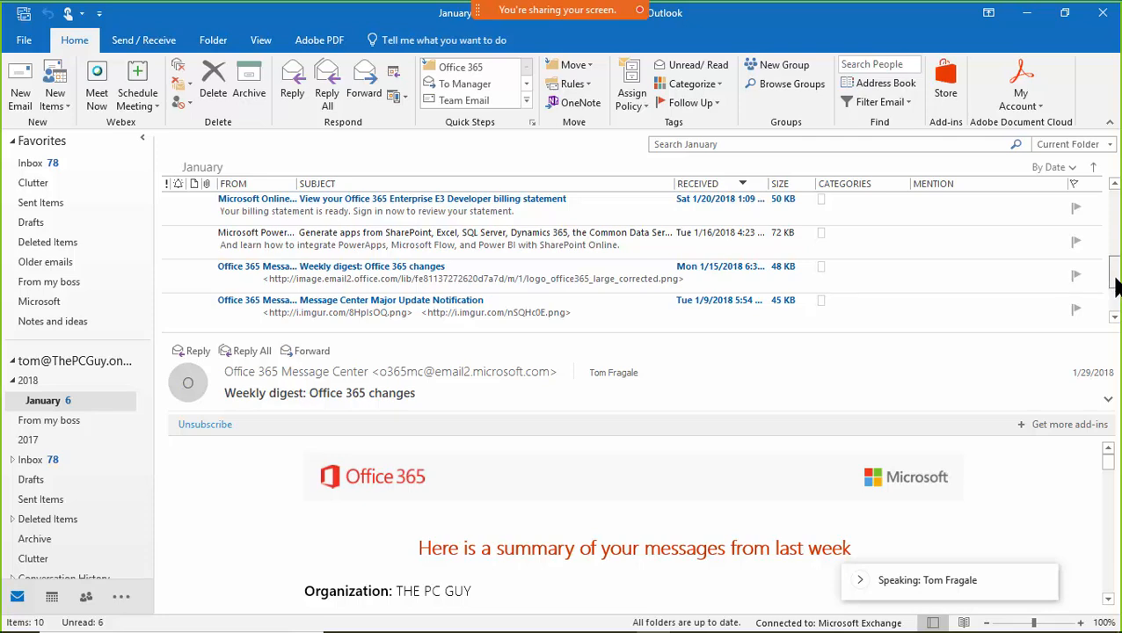
left_click_drag(1115, 280, 1113, 209)
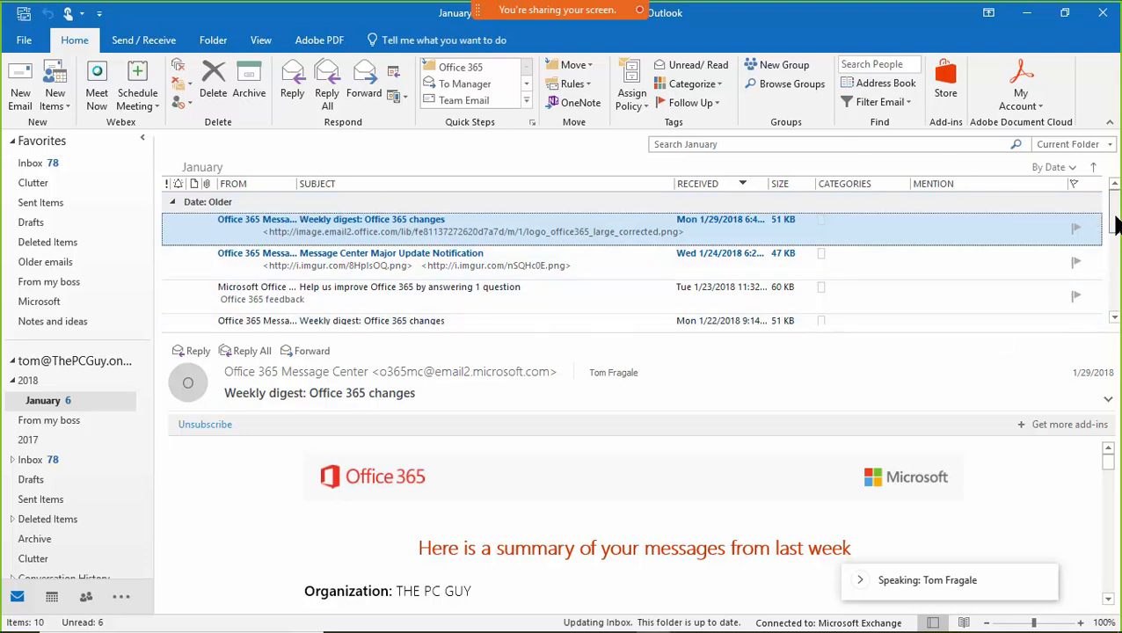
Step: Return to the Inbox and view the destination folders offered for moving the selected message, then dismiss them
left_click(32, 164)
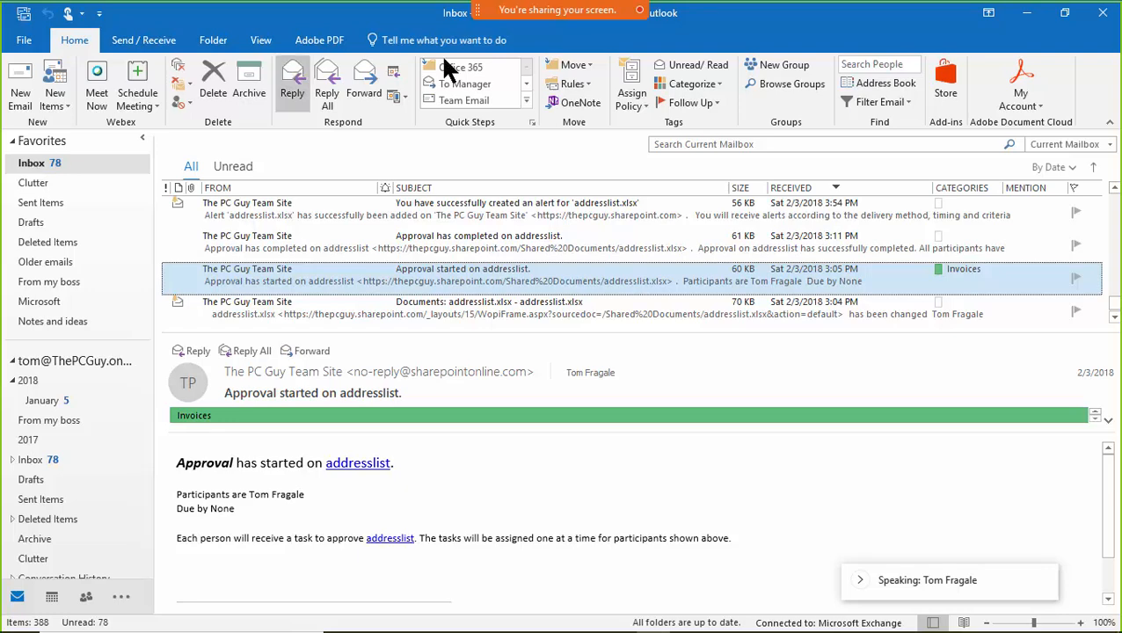
left_click(580, 63)
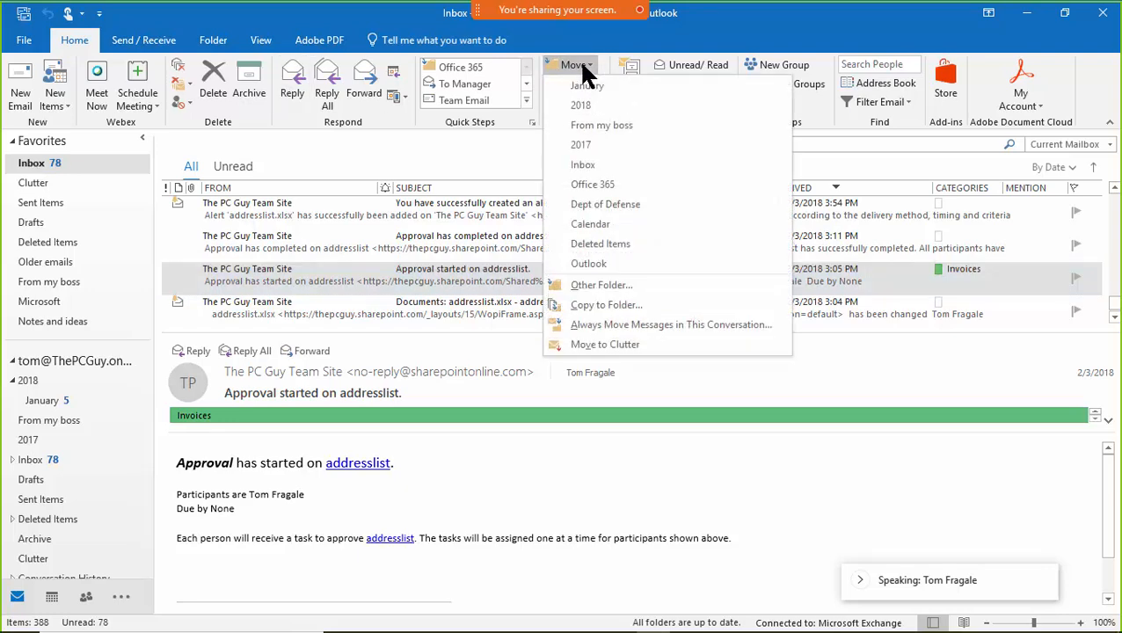
left_click(579, 61)
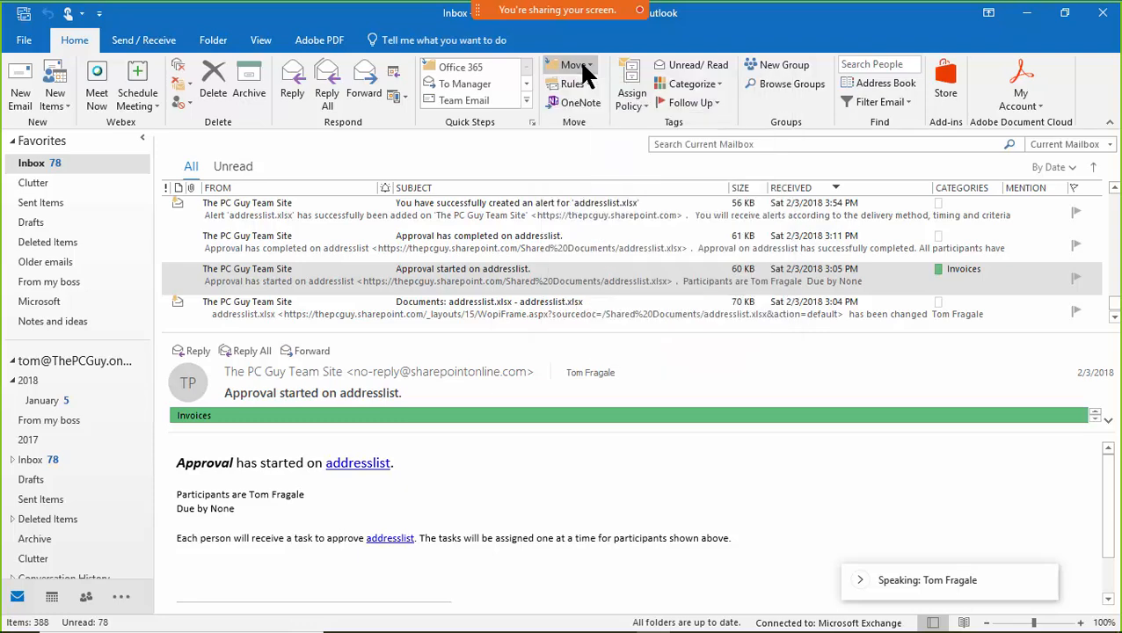
Step: Review the Mailbox Cleanup options in the account's mailbox settings, including finding items by age, then close the dialog
left_click(24, 41)
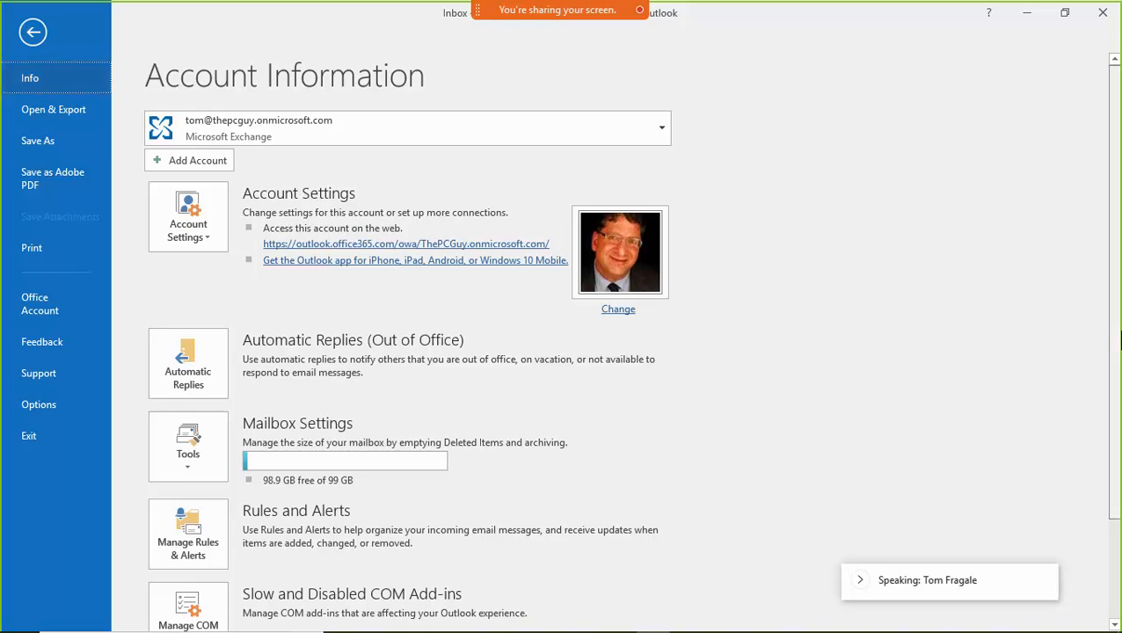
scroll(1117, 339, "down", 3)
scroll(1116, 339, "up", 3)
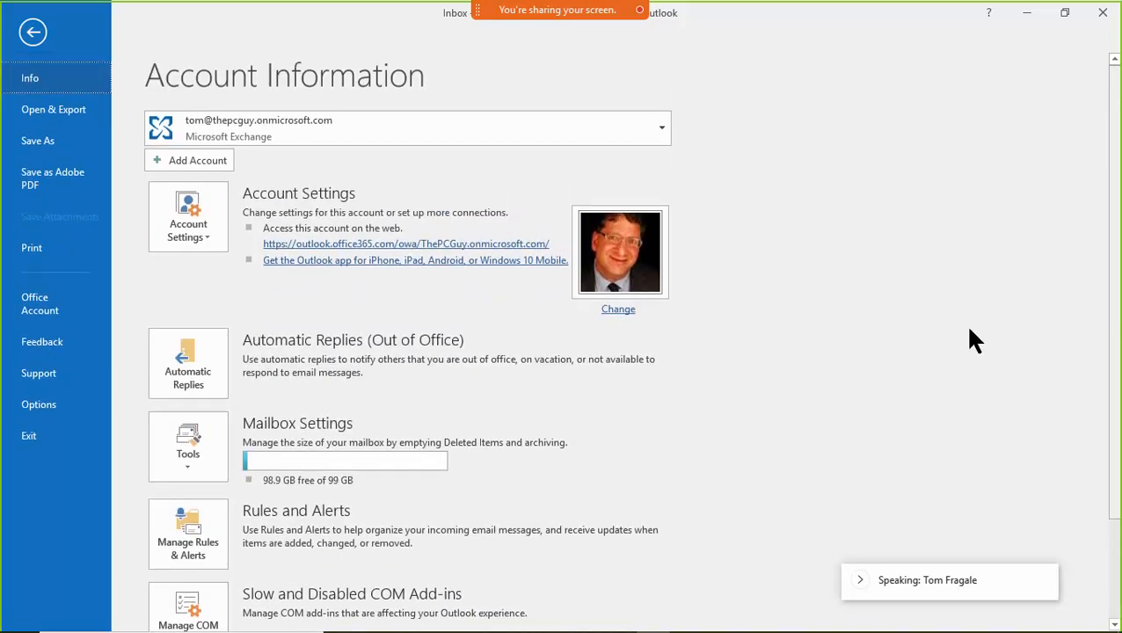
left_click(206, 455)
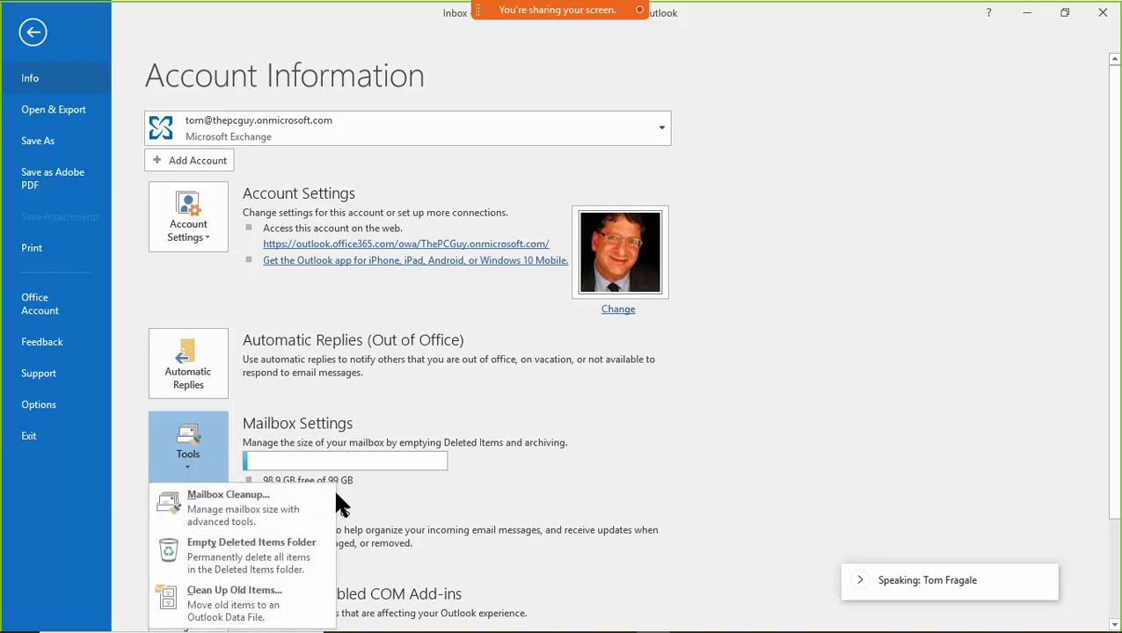
left_click(219, 507)
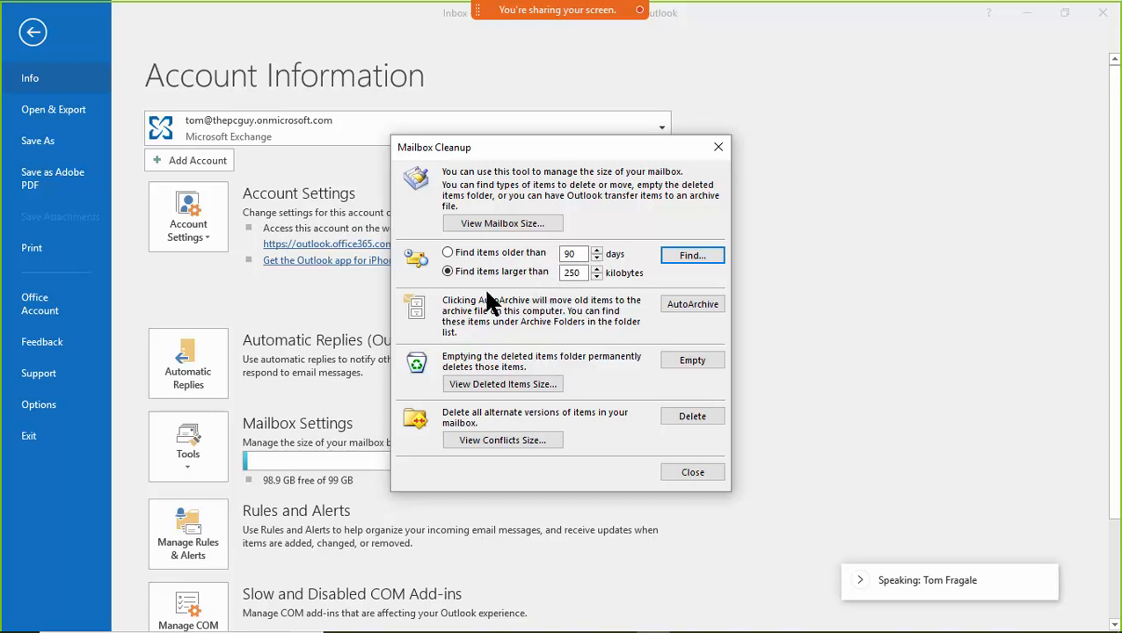
left_click(471, 250)
left_click(679, 470)
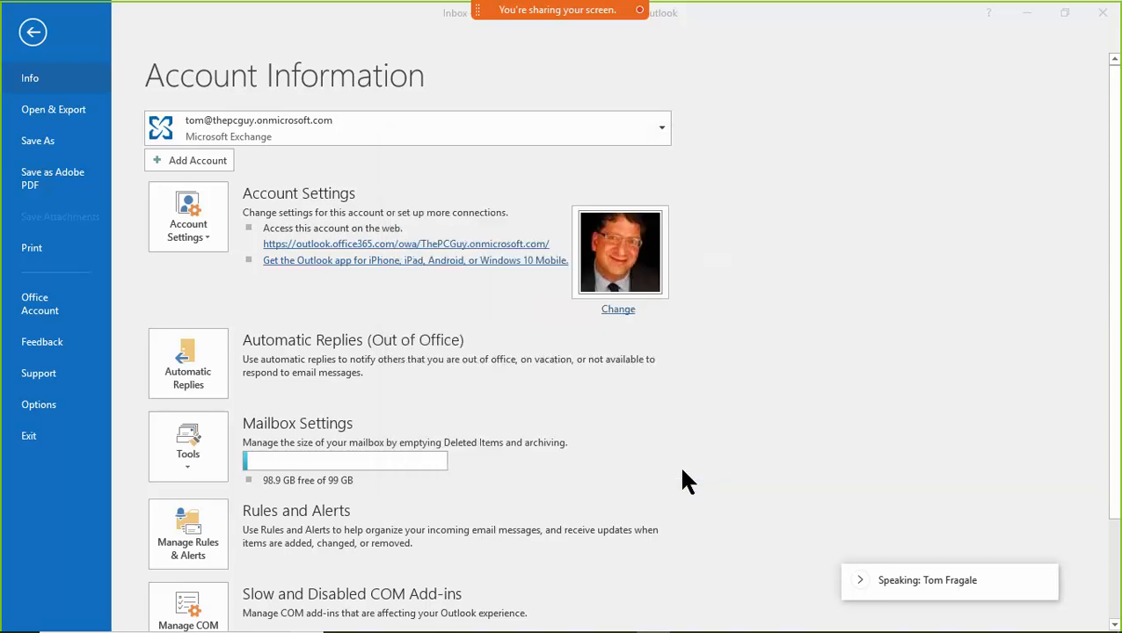
Step: Reopen Mailbox Cleanup to recheck its options, close it, view the other mailbox tools, and return to the Inbox
left_click(38, 29)
left_click(29, 39)
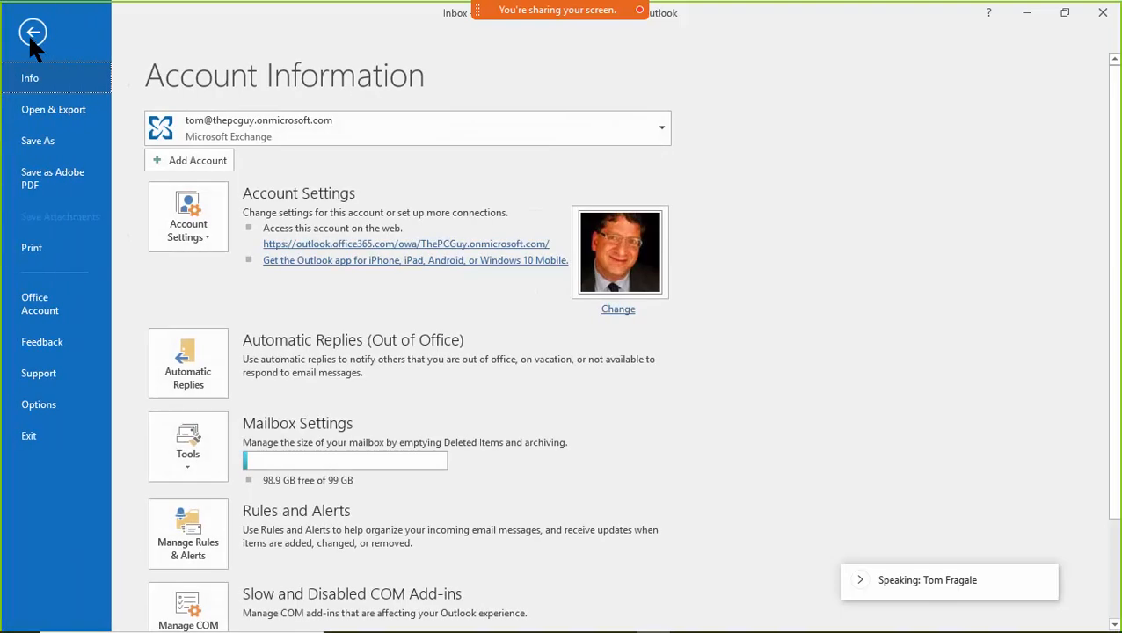
left_click(194, 452)
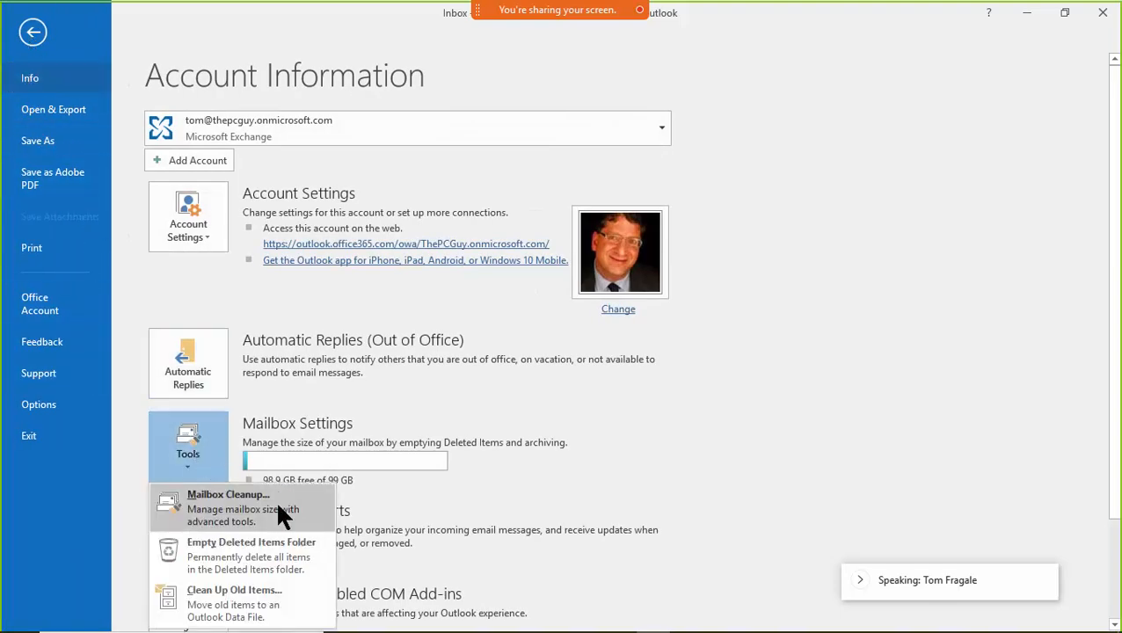
left_click(303, 498)
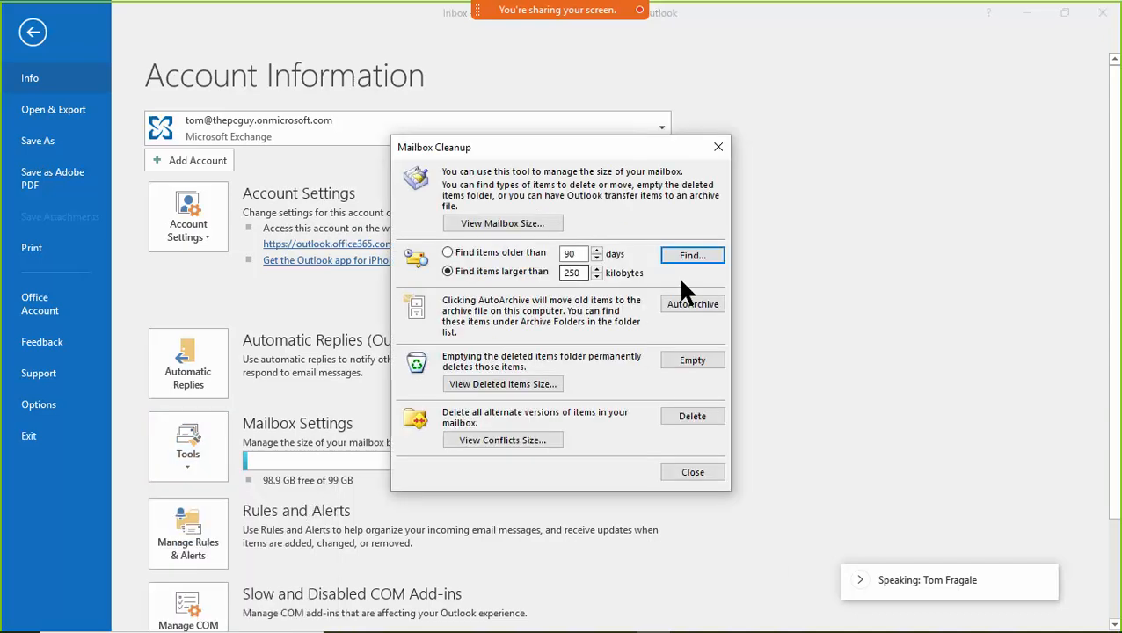
left_click(685, 475)
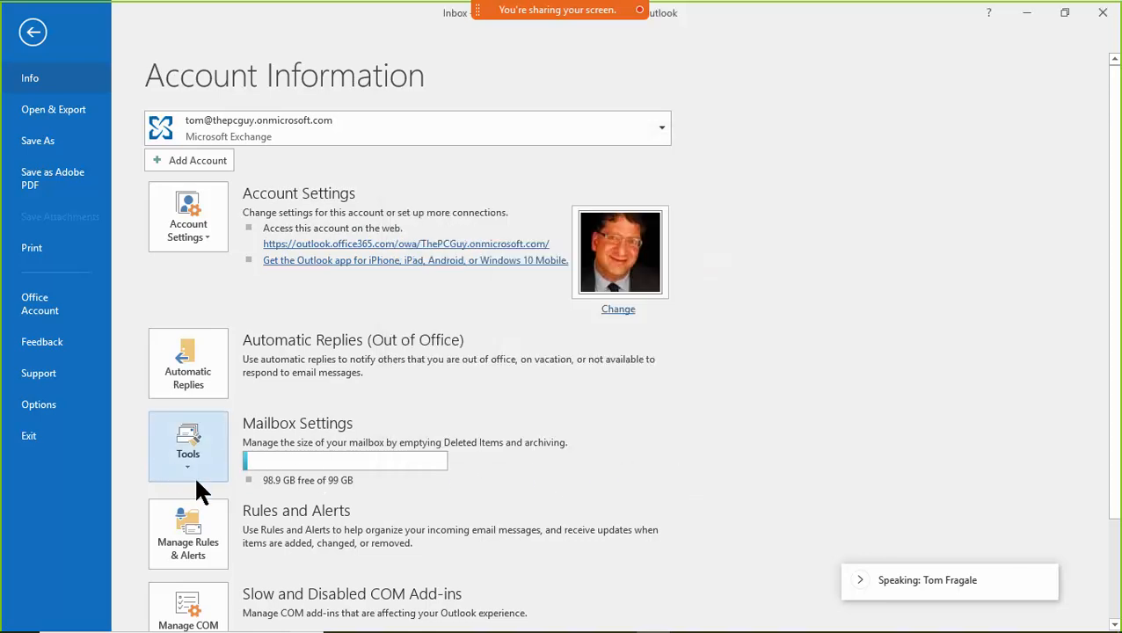
left_click(192, 464)
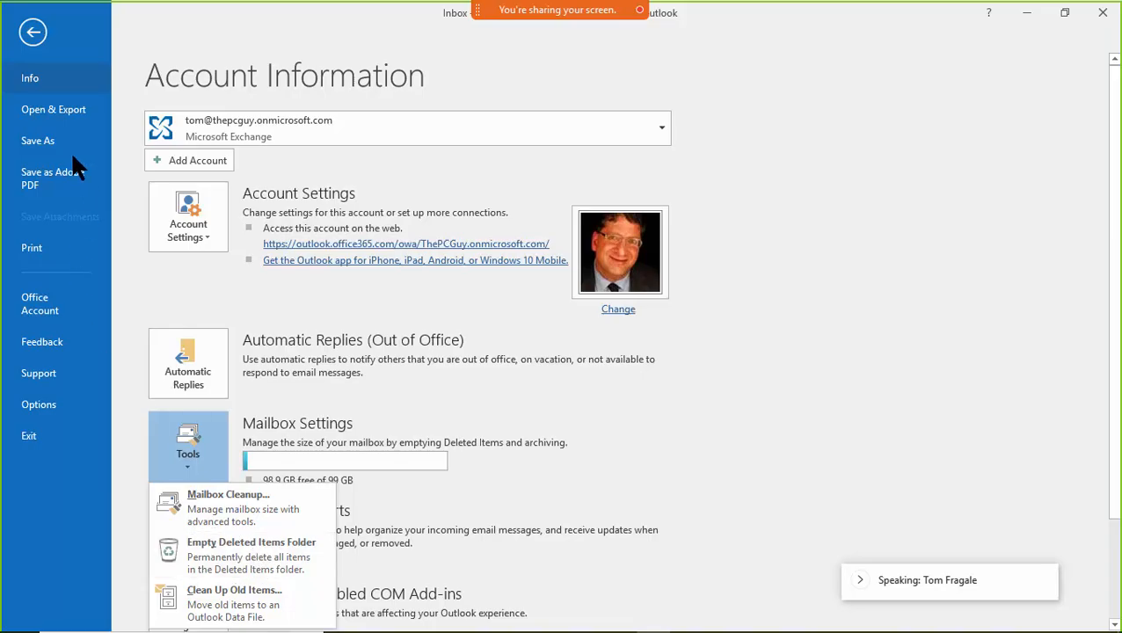
left_click(32, 31)
left_click(32, 32)
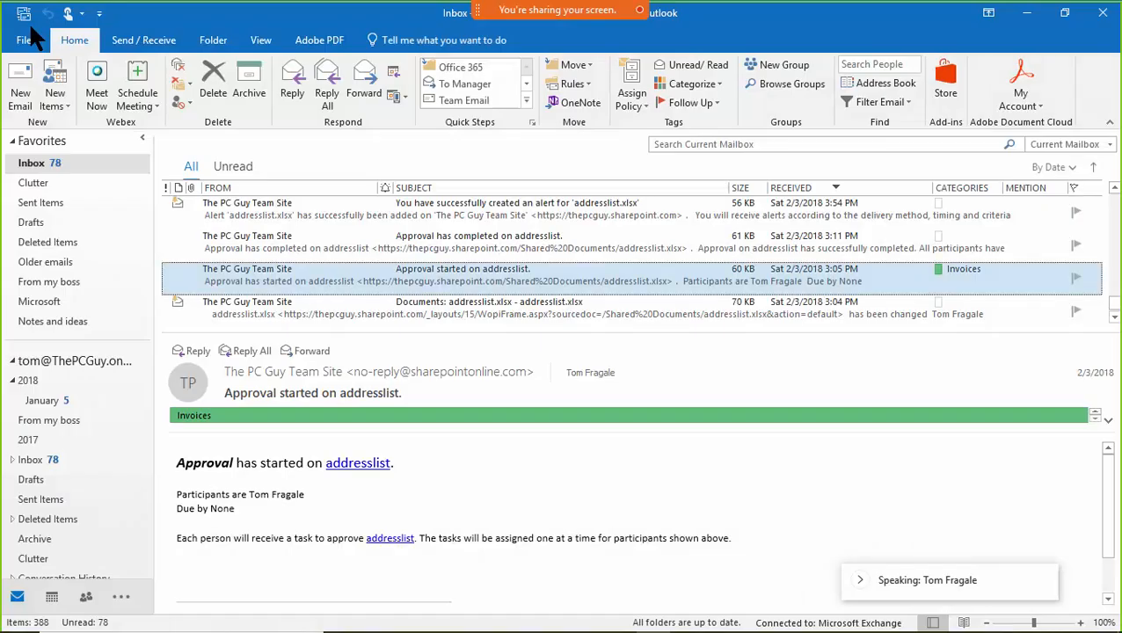
Step: Open the Deleted Items folder and view its available folder commands, including Empty Folder, then dismiss them
left_click(63, 246)
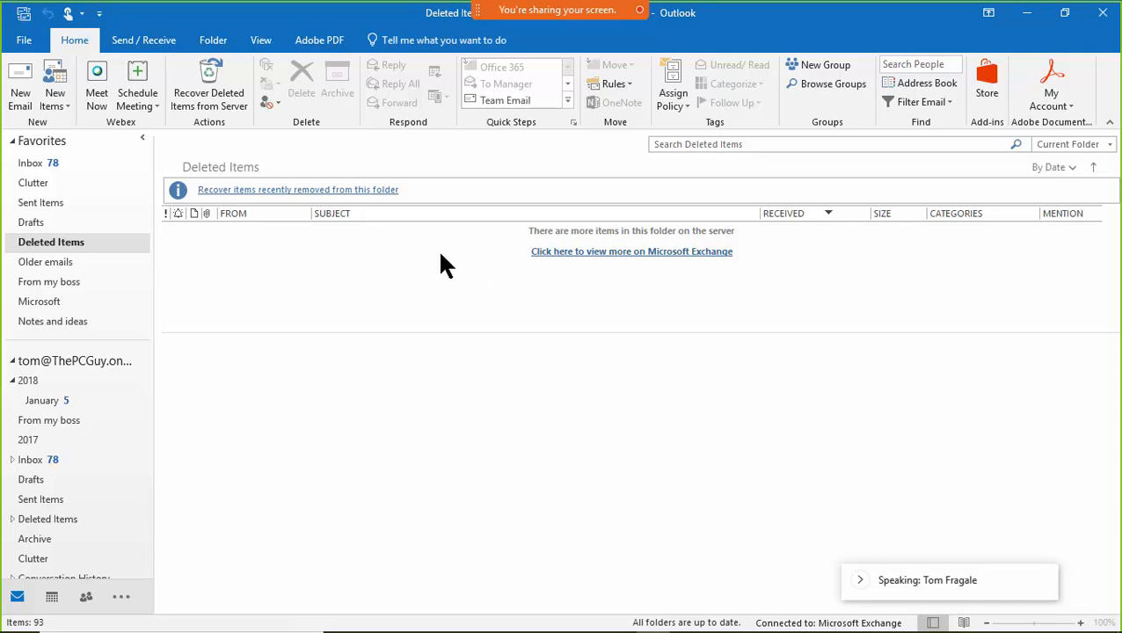
right_click(78, 246)
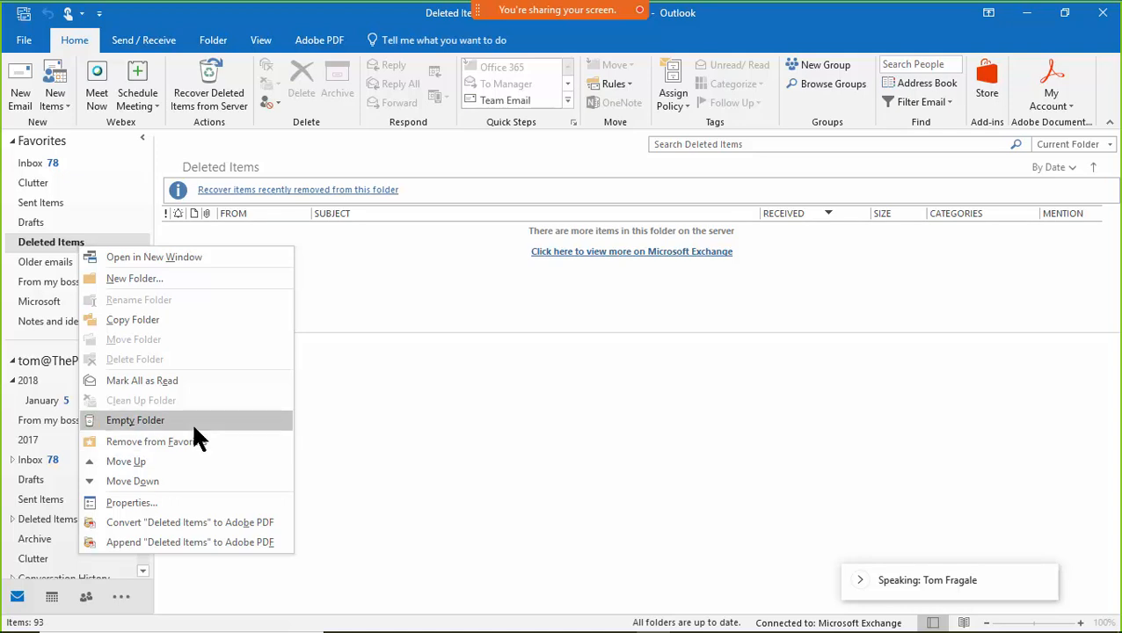
left_click(401, 415)
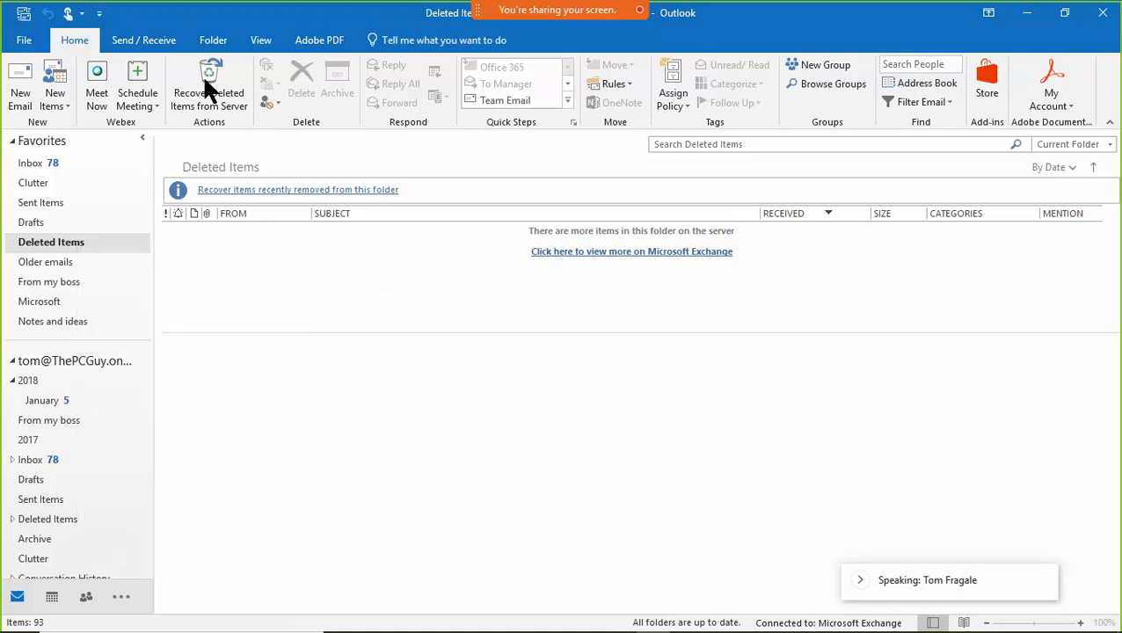
Step: Open the account information and view the mailbox tools available for managing mailbox size
left_click(27, 41)
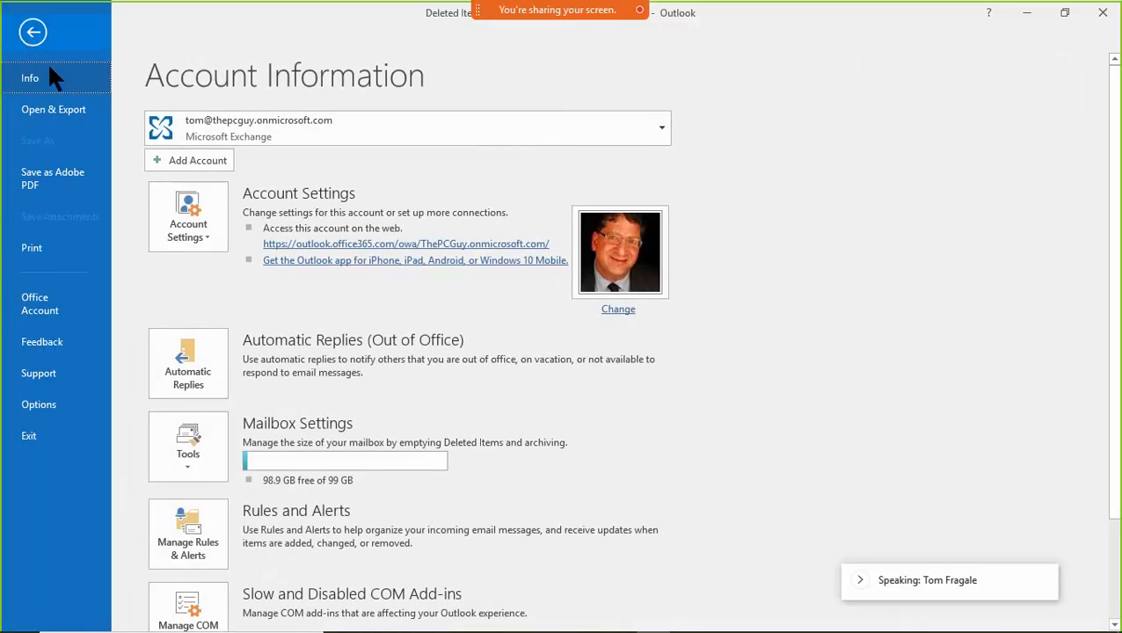
left_click(199, 457)
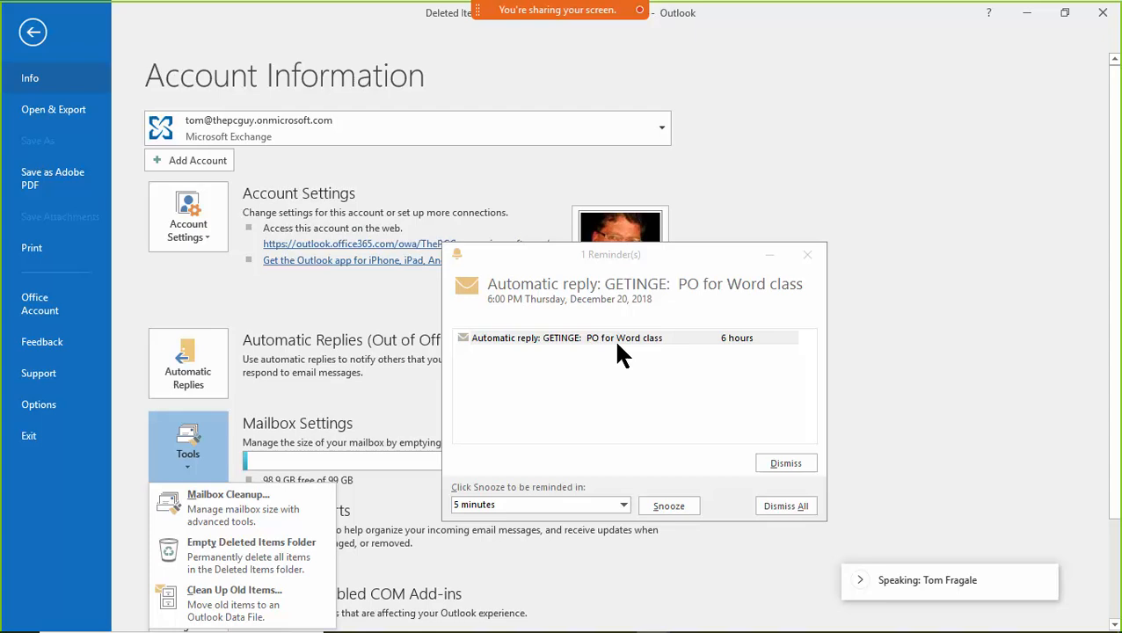
left_click(567, 266)
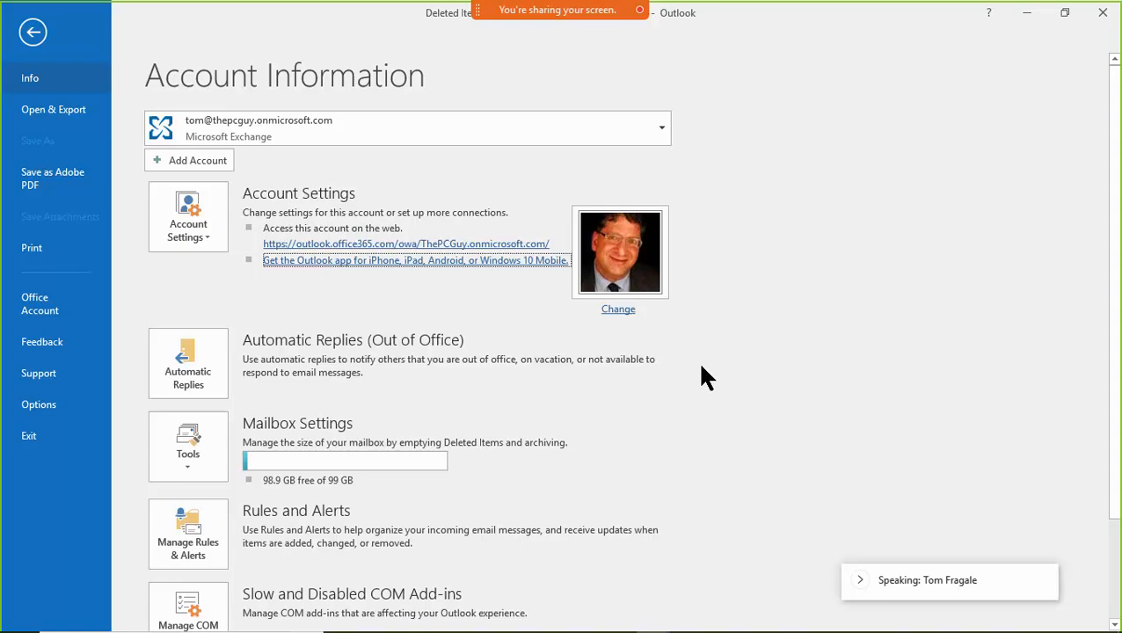
Step: Bring back the reminder for the "PO for Word class" automatic reply, view its snooze intervals, and dismiss the reminder
left_click(651, 616)
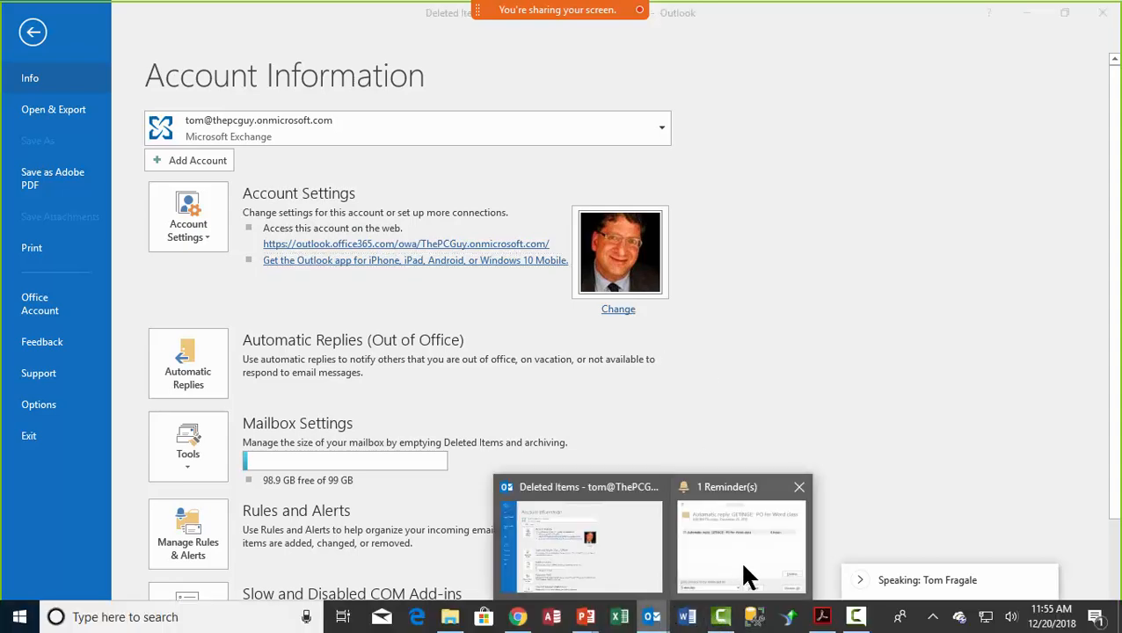
left_click(743, 566)
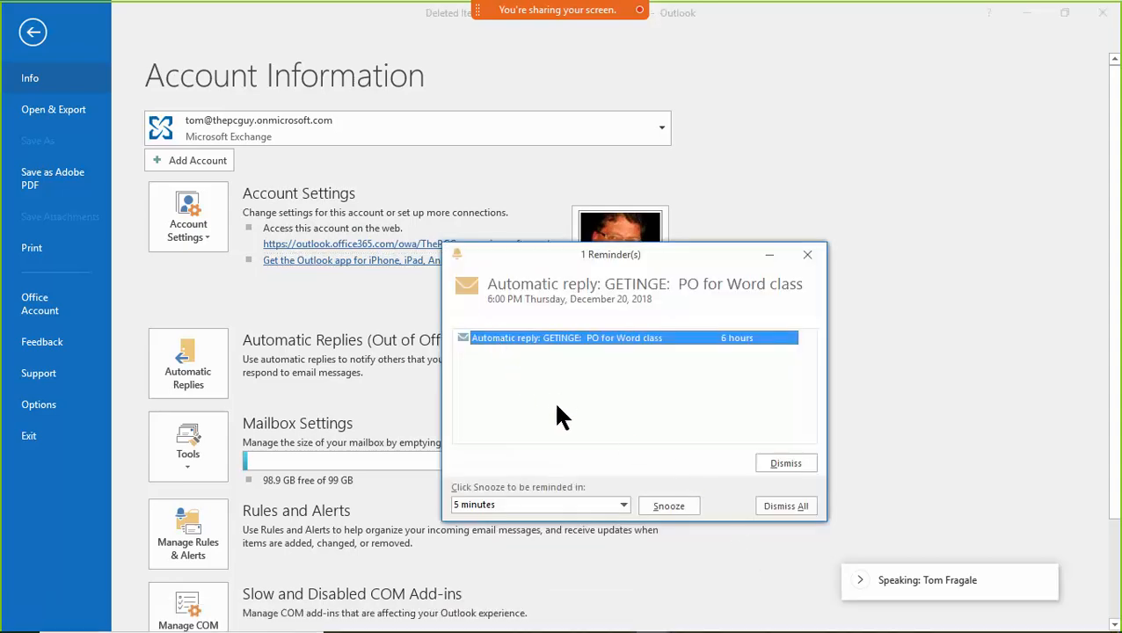
left_click(623, 503)
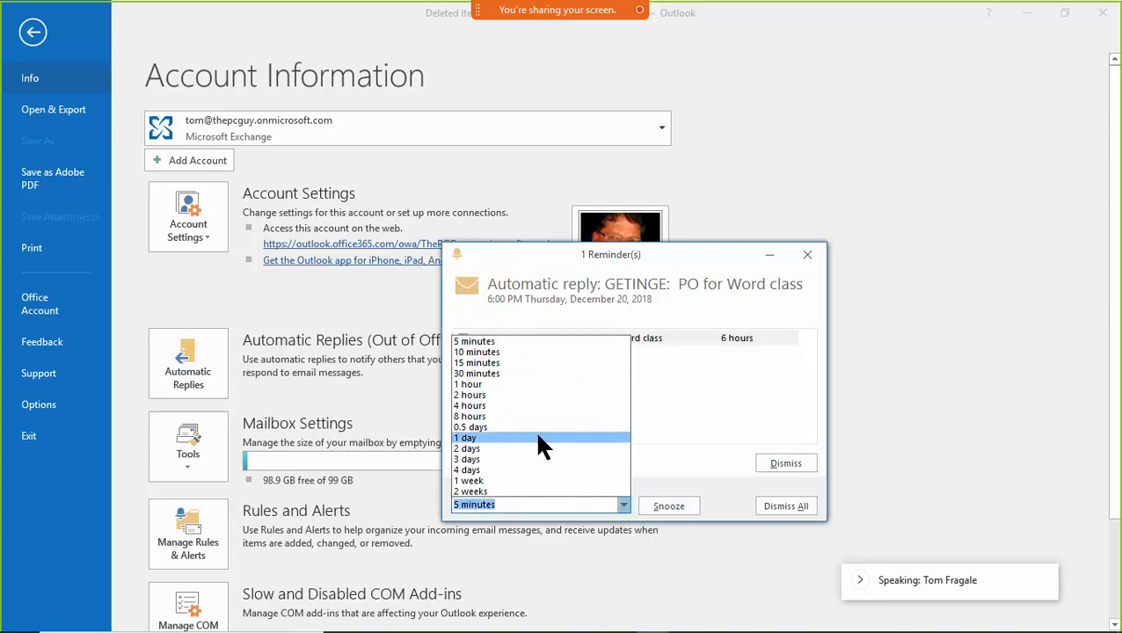
left_click(695, 387)
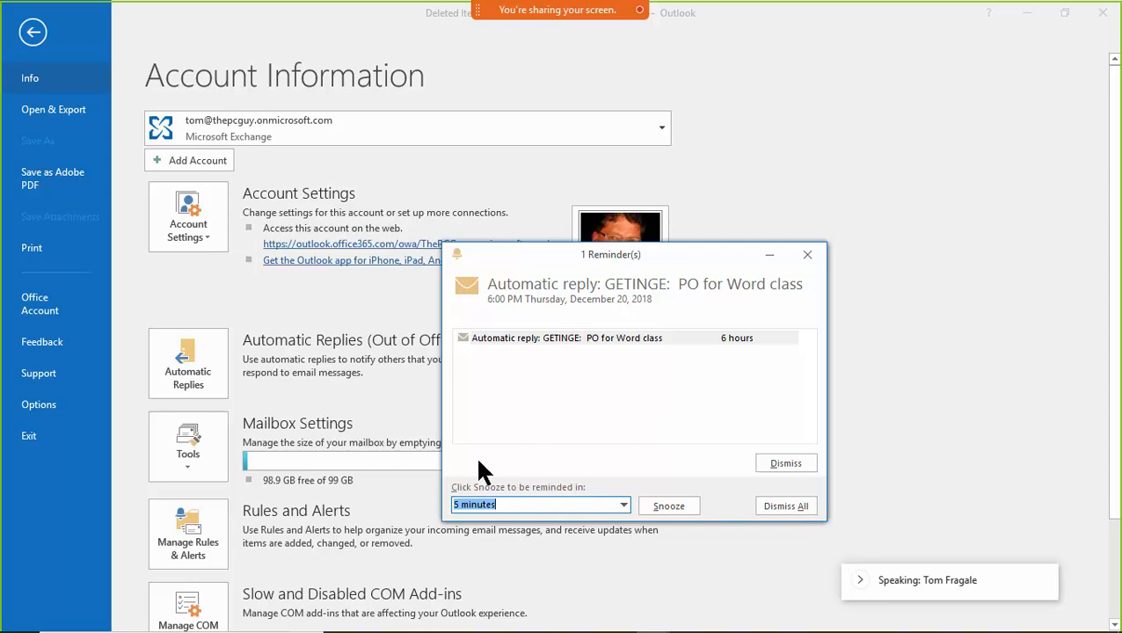
left_click(773, 464)
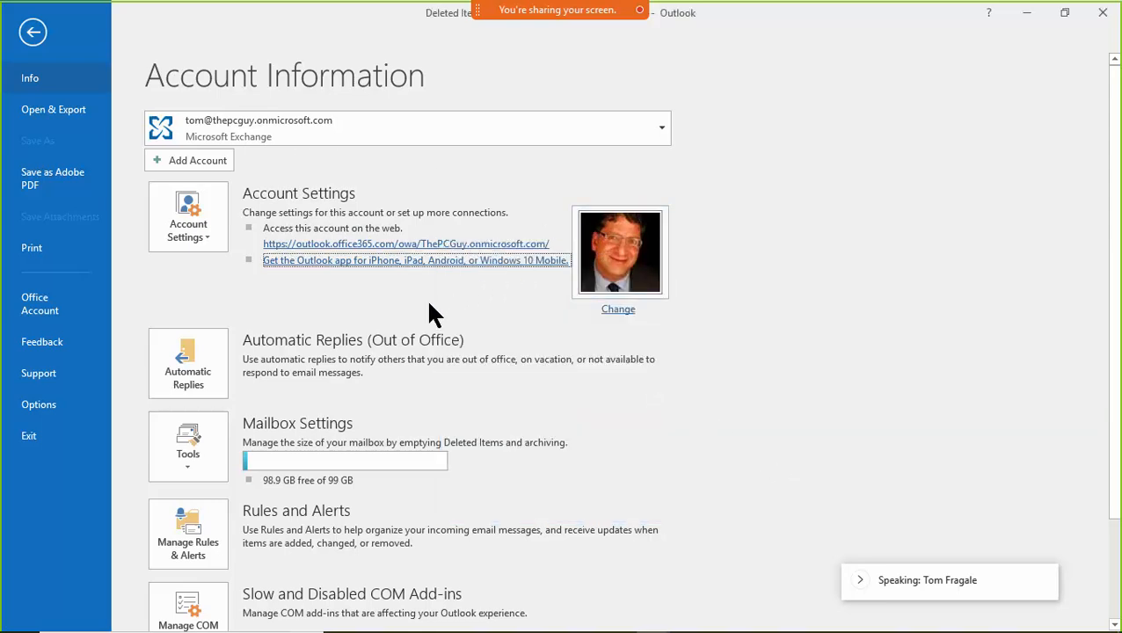
Step: Open Clean Up Old Items for the Inbox, try 3/31/2018 as the archive cutoff date, and cancel without archiving
left_click(184, 446)
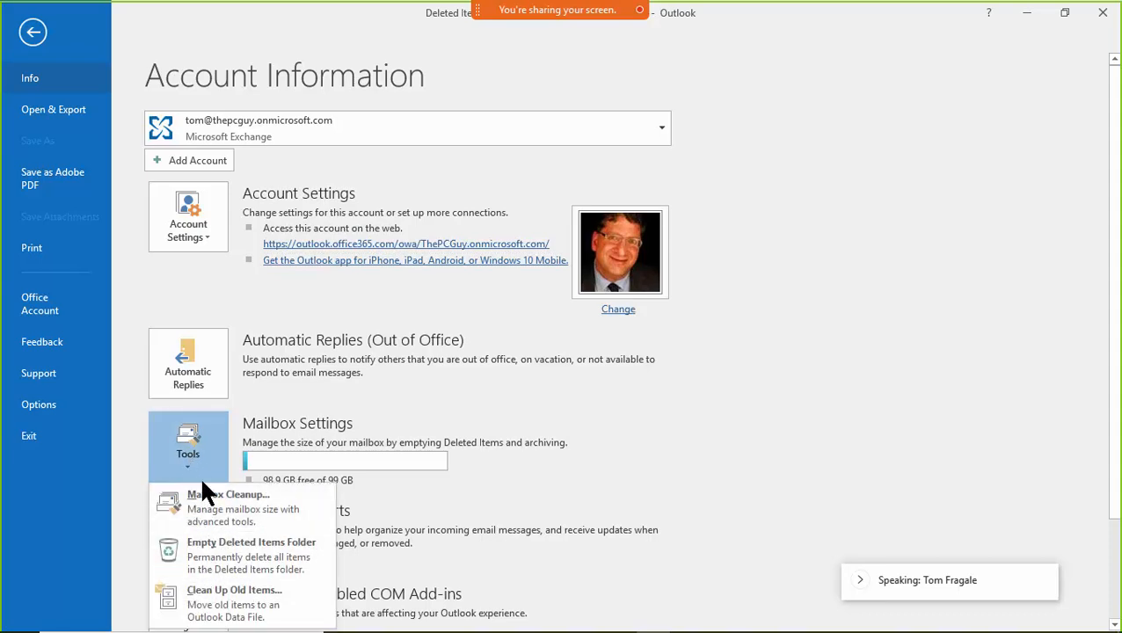
left_click(234, 603)
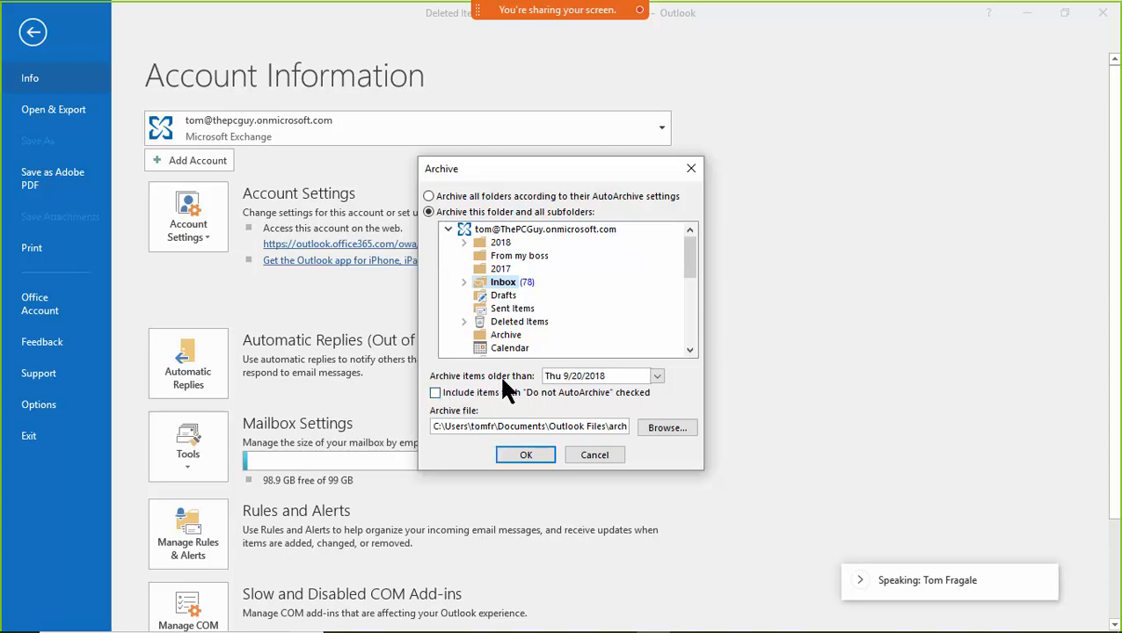
left_click(657, 376)
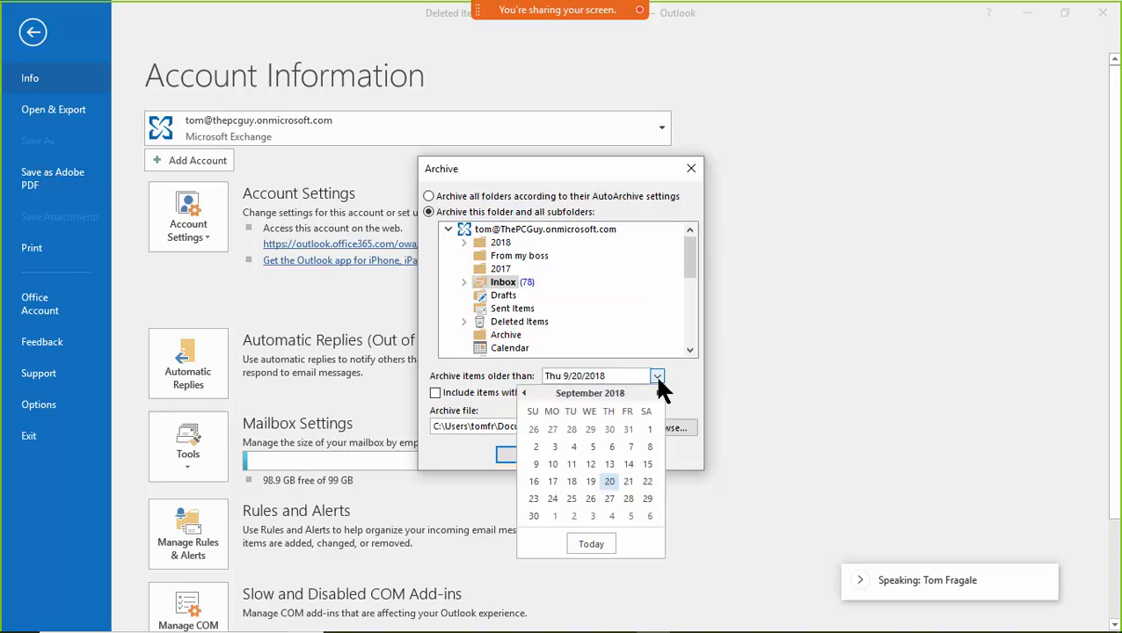
left_click(524, 393)
left_click(524, 393)
left_click(524, 393)
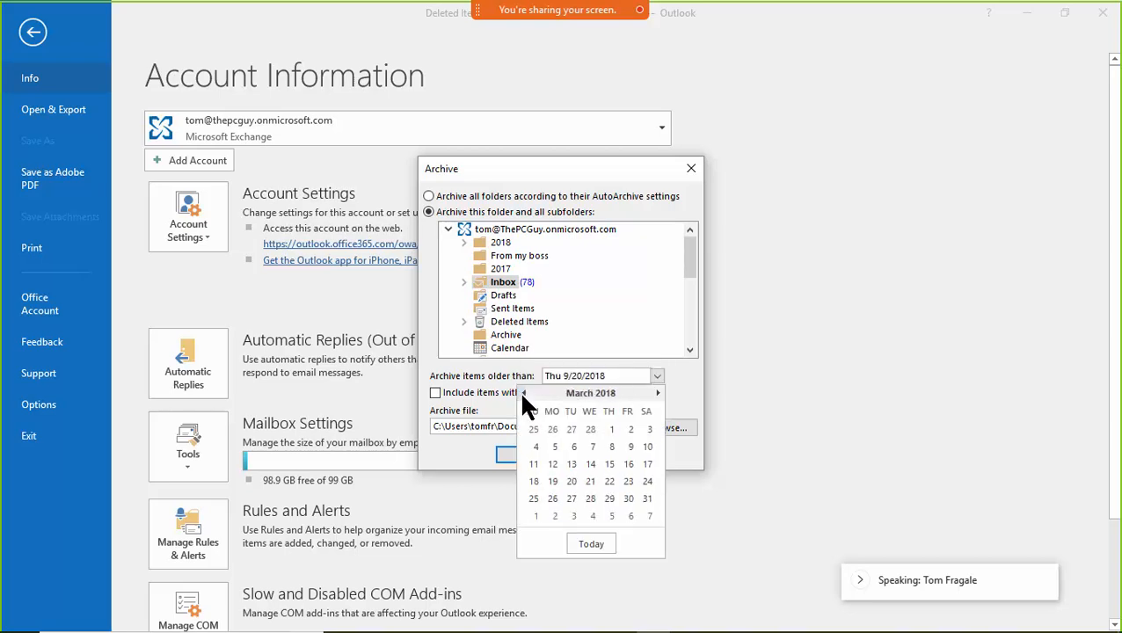
left_click(523, 393)
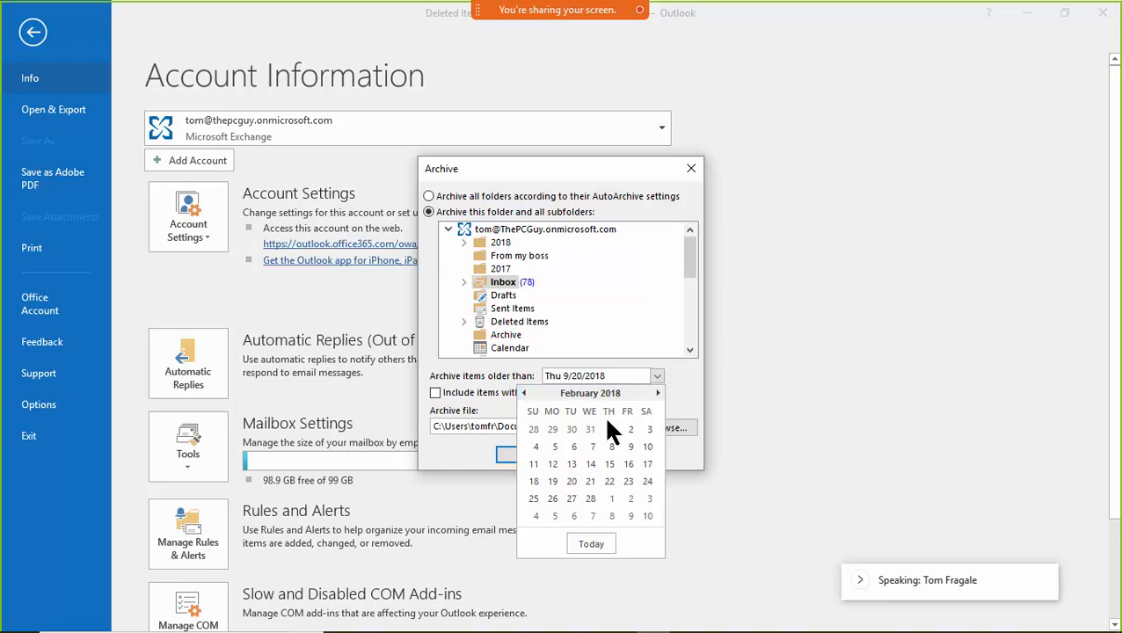
left_click(657, 394)
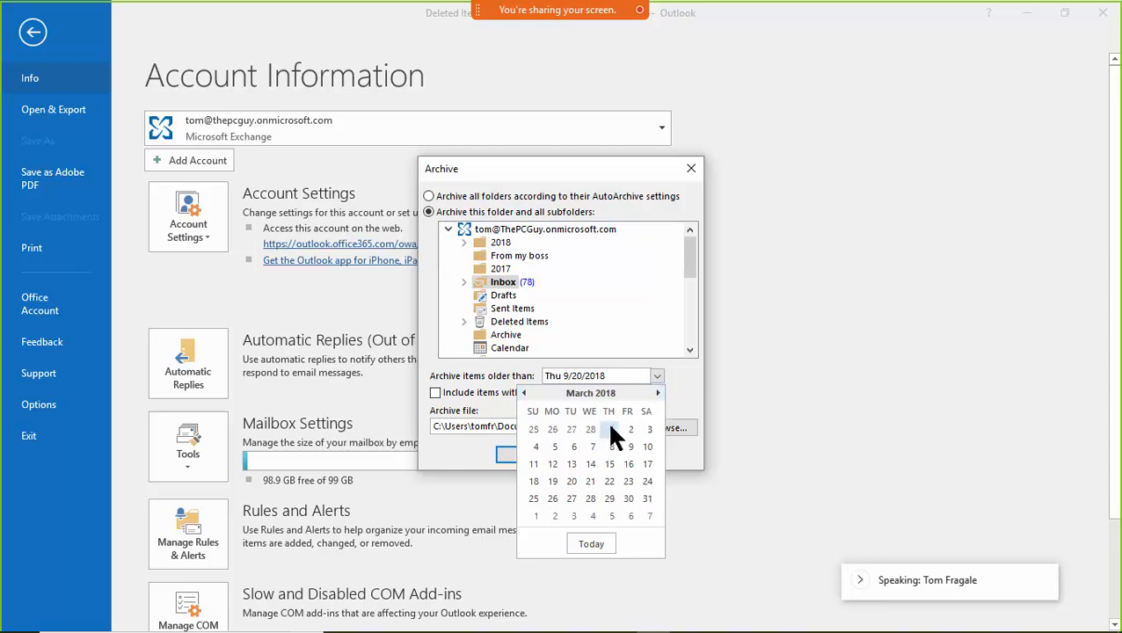
left_click(610, 430)
left_click(657, 375)
left_click(645, 499)
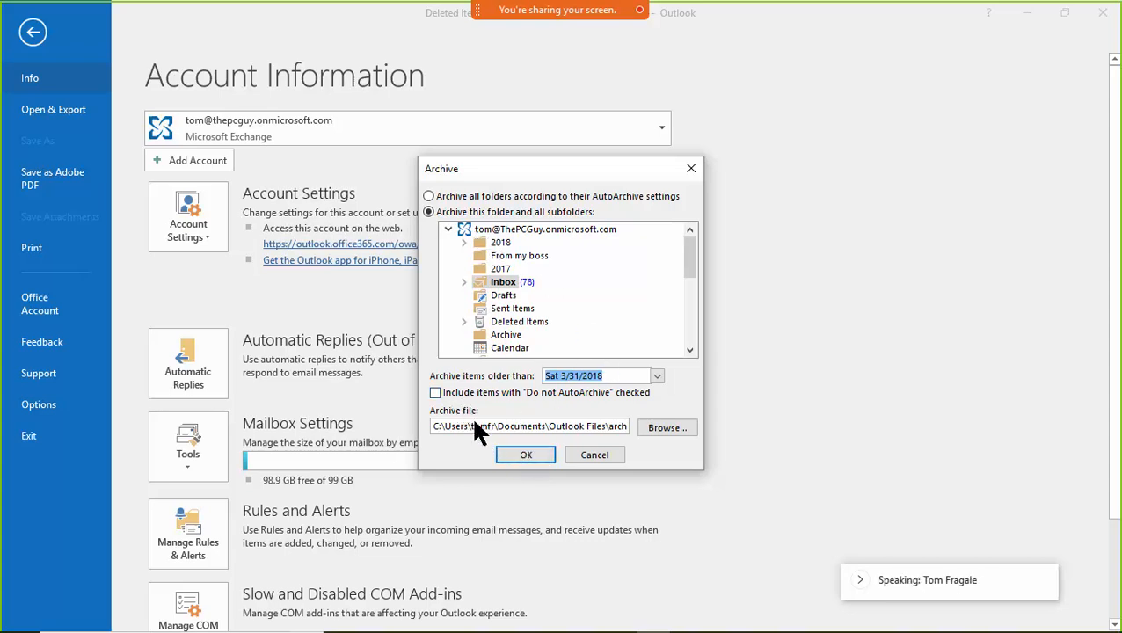
left_click(597, 455)
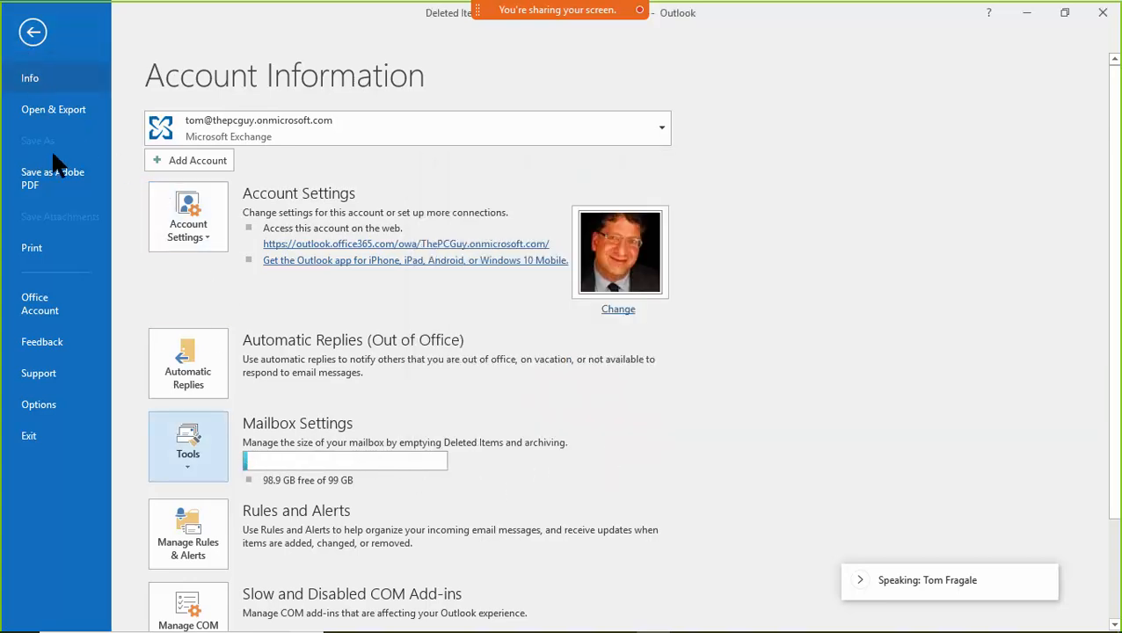
Step: View the mailbox tools again, review the existing email rules in Rules and Alerts, and cancel the dialog
left_click(203, 464)
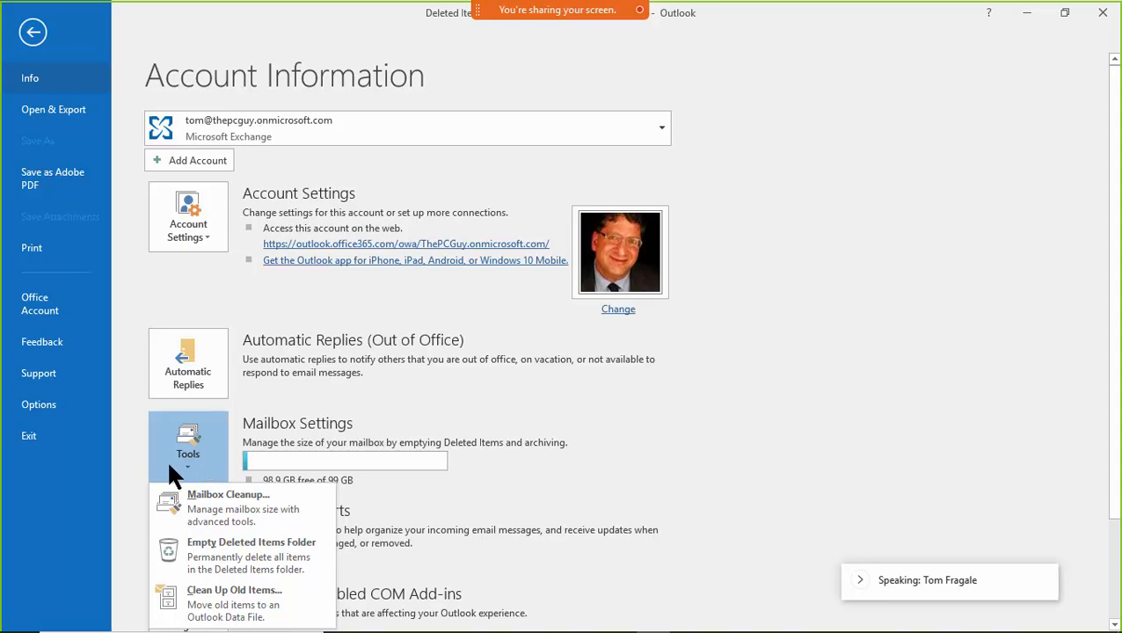
left_click(141, 491)
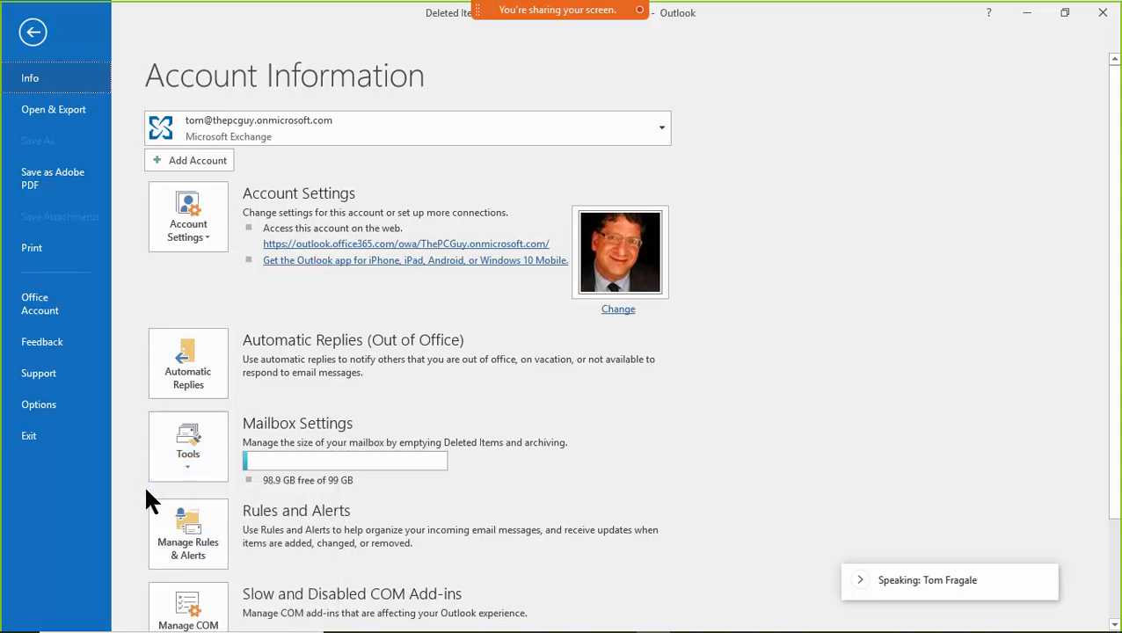
left_click(210, 550)
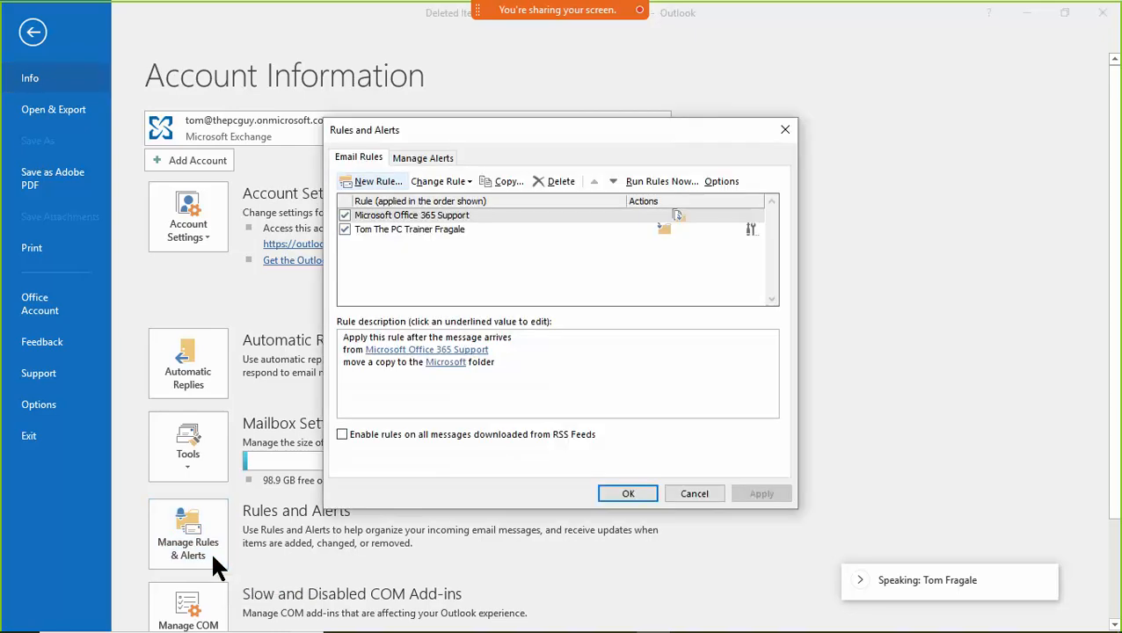
left_click(694, 493)
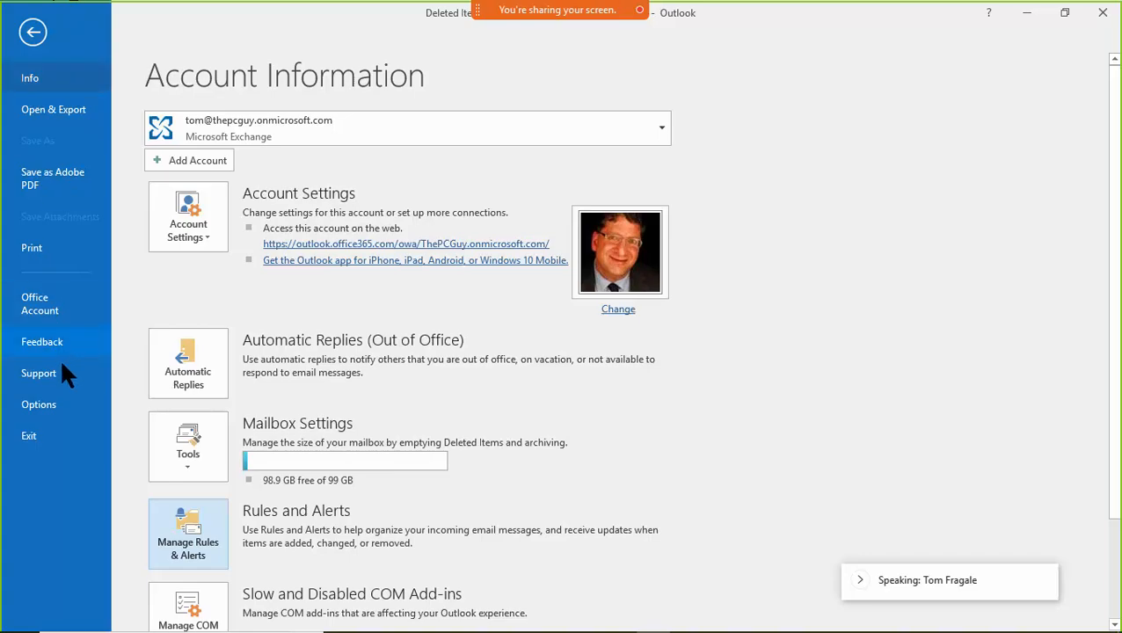
Step: Review the Mail settings in Outlook Options, close the dialog unchanged, and return to the Inbox
left_click(46, 392)
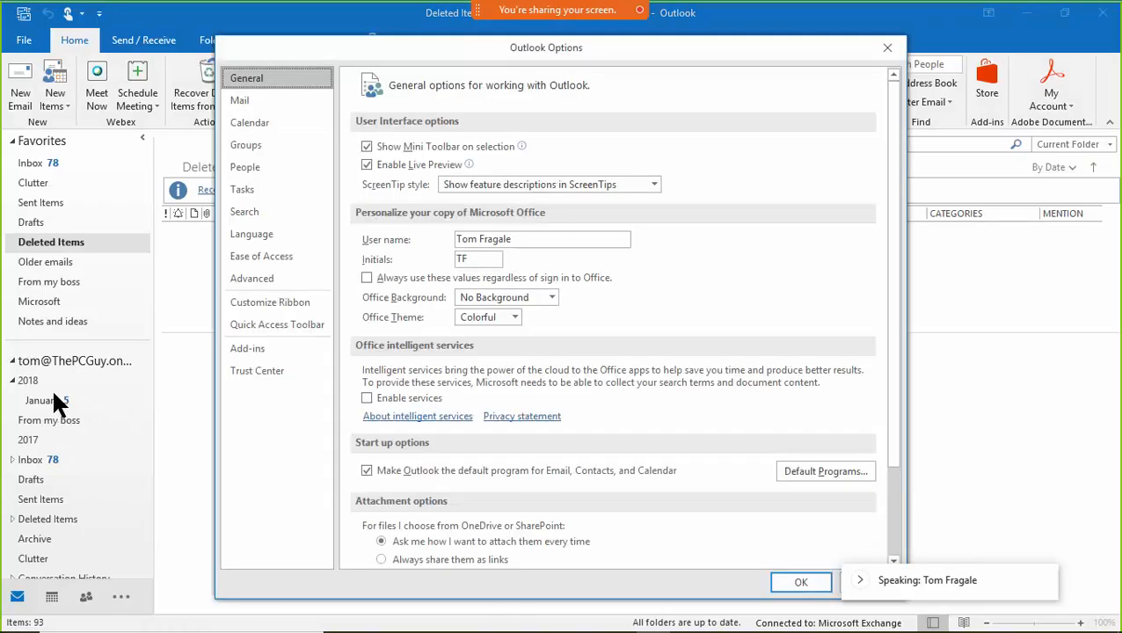
left_click(255, 104)
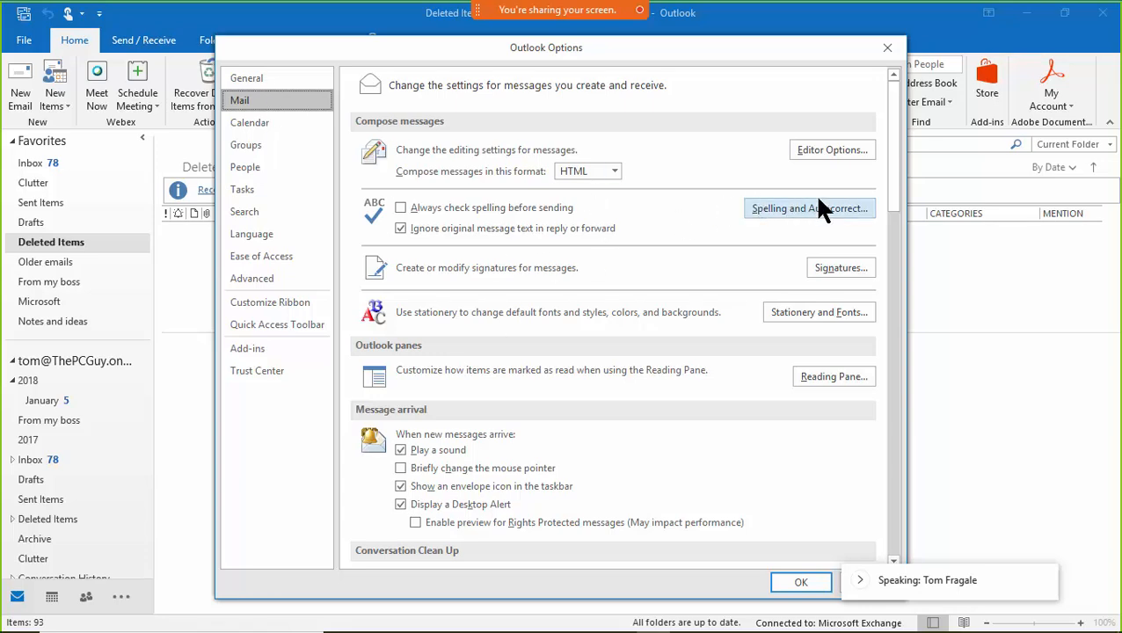
left_click_drag(891, 125, 883, 83)
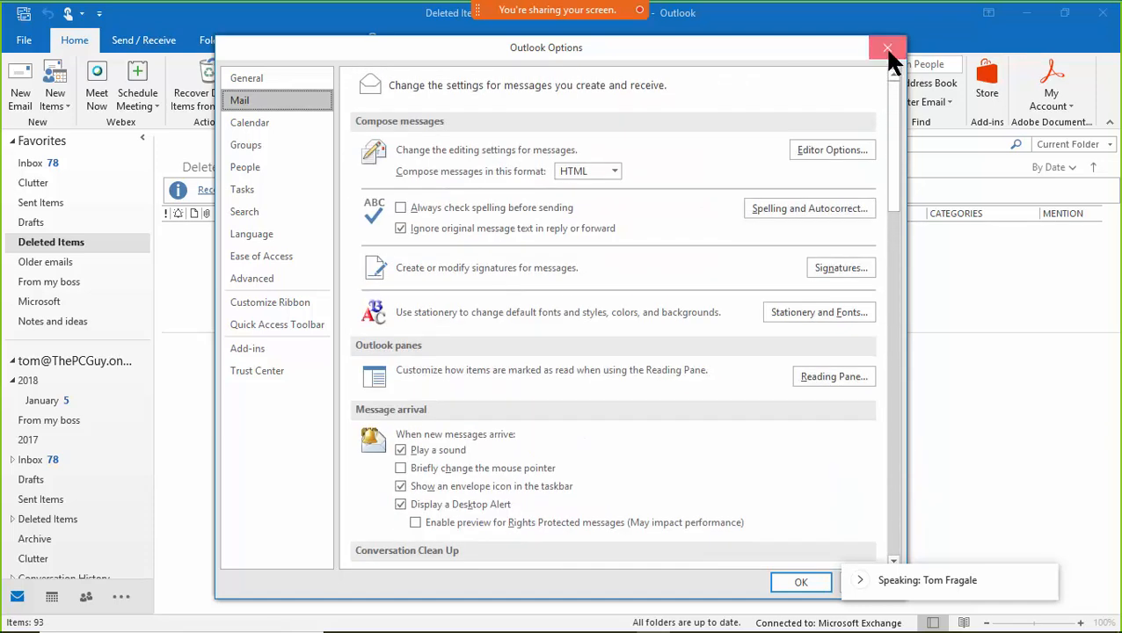
left_click(887, 48)
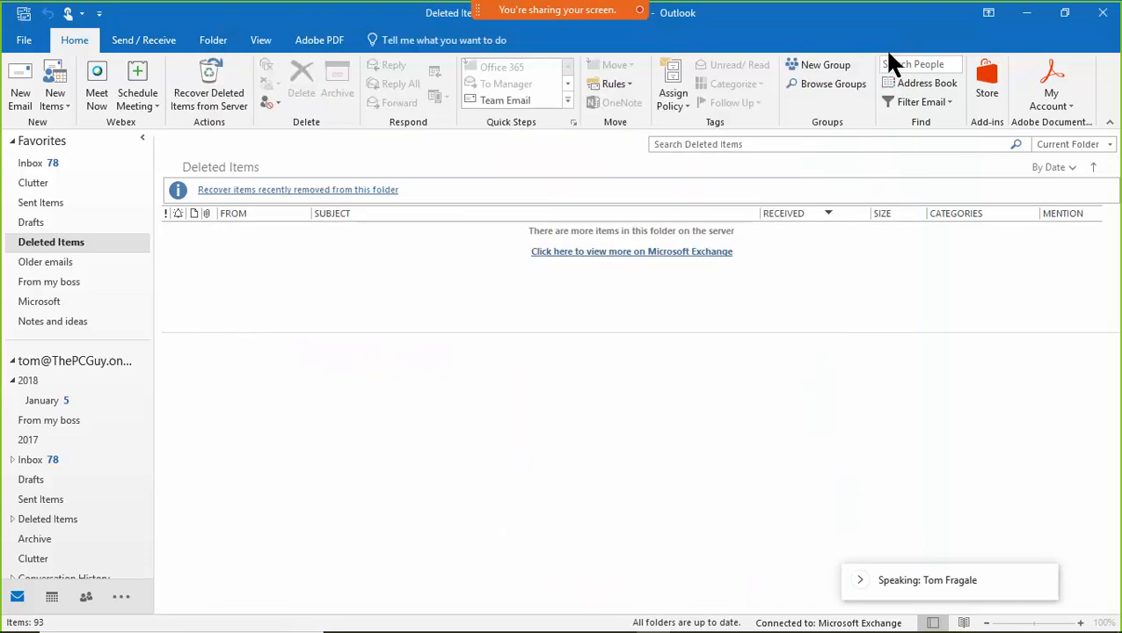
left_click(33, 164)
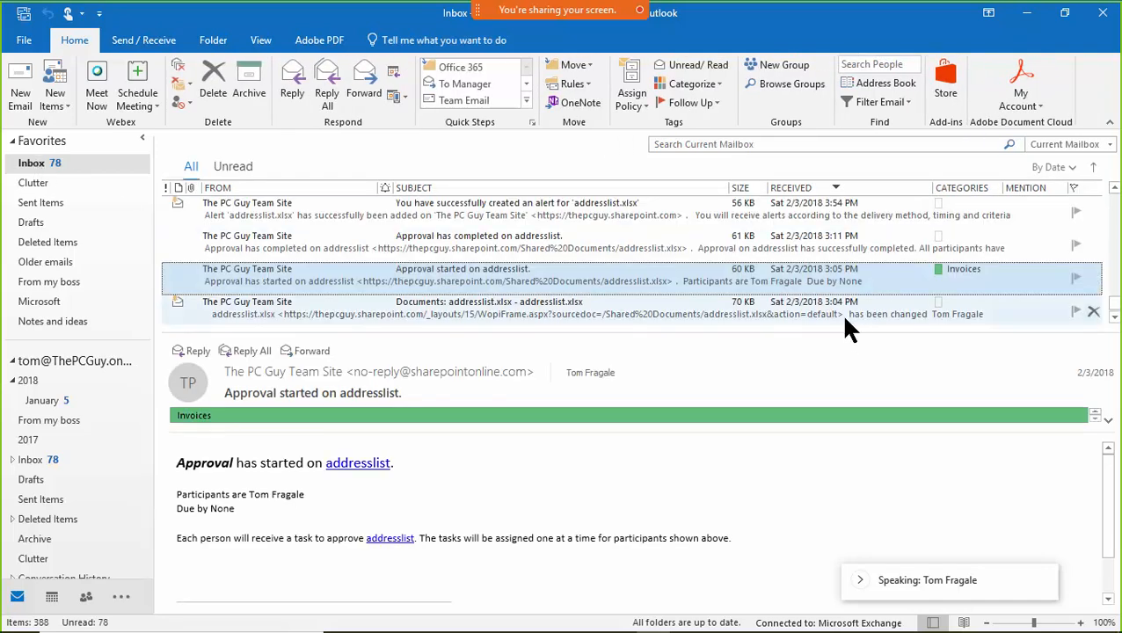